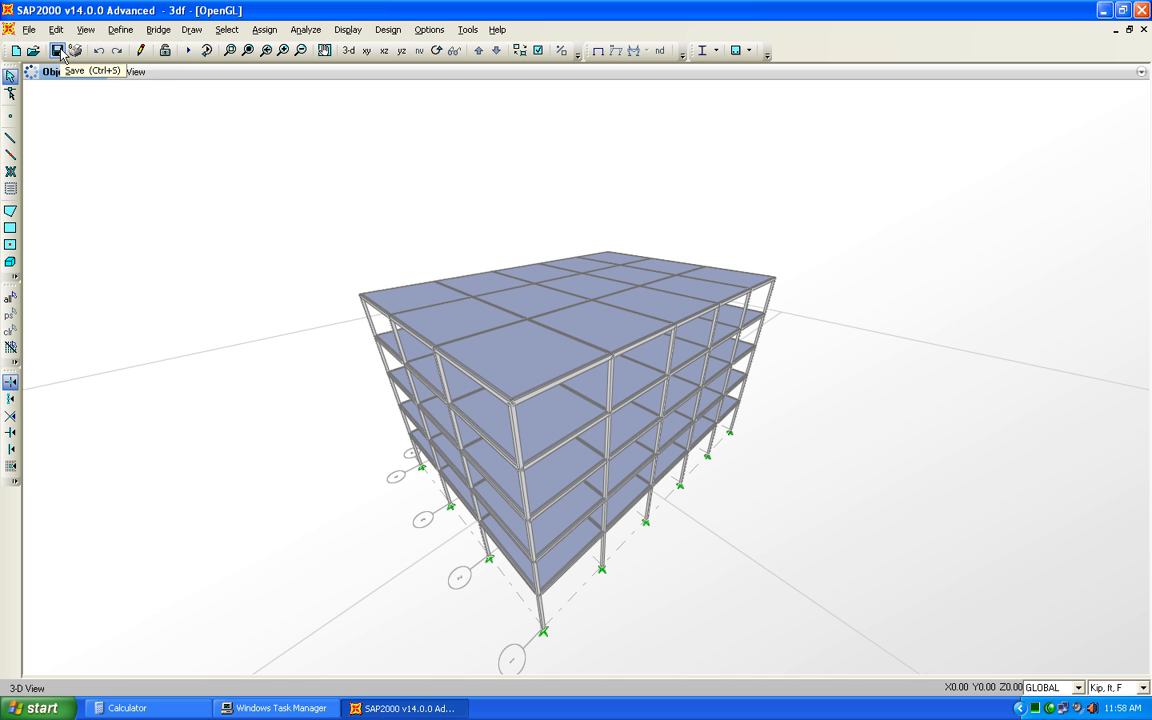
Save the building model as 3df.SDB in the 3df folder.
left_click(29, 29)
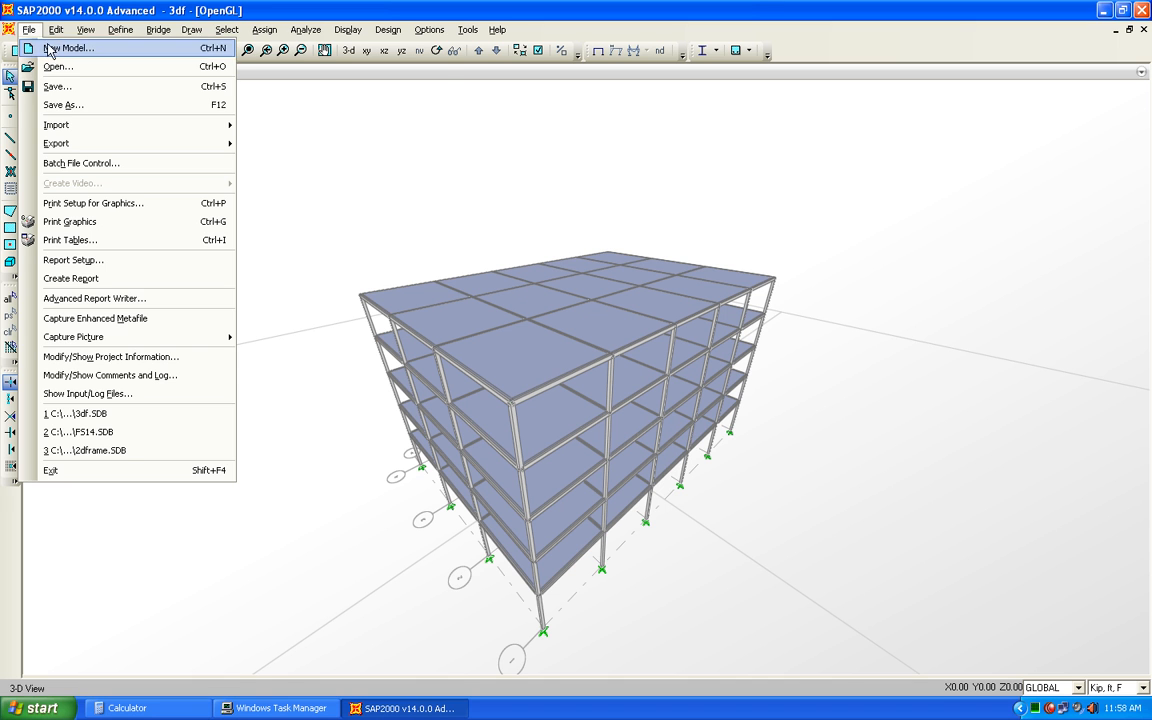
left_click(68, 100)
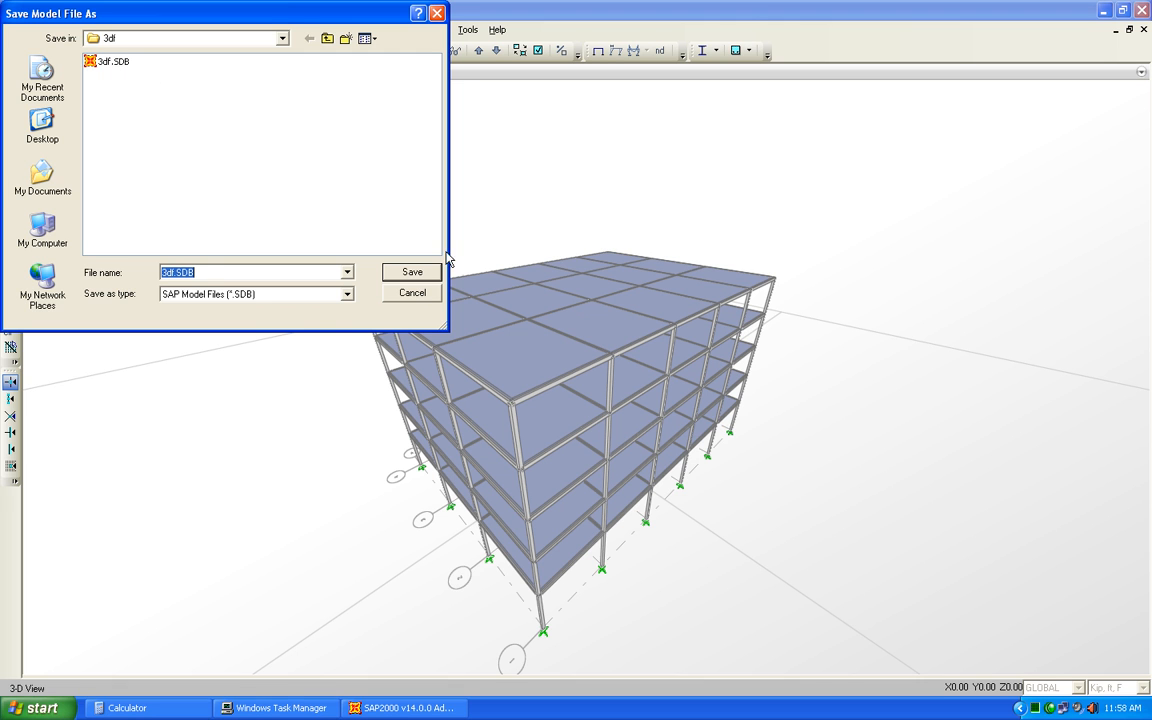
left_click(387, 271)
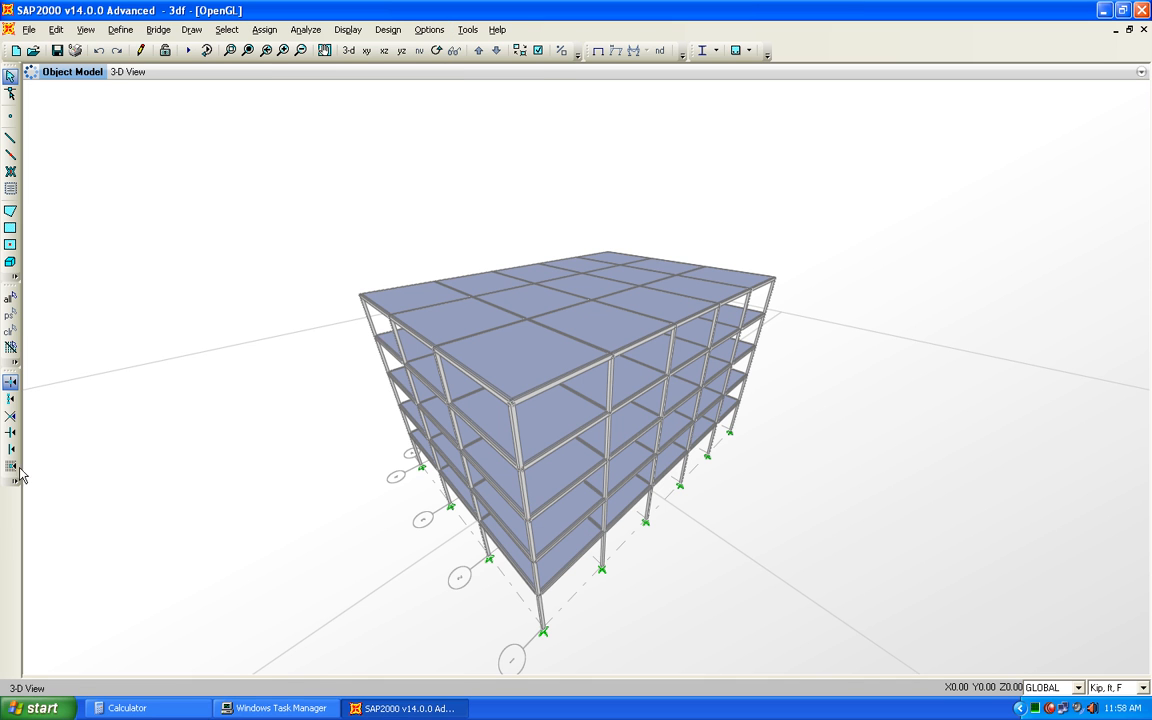
Switch the graphics mode to Classical Plus and accept the default black background colors.
left_click(415, 35)
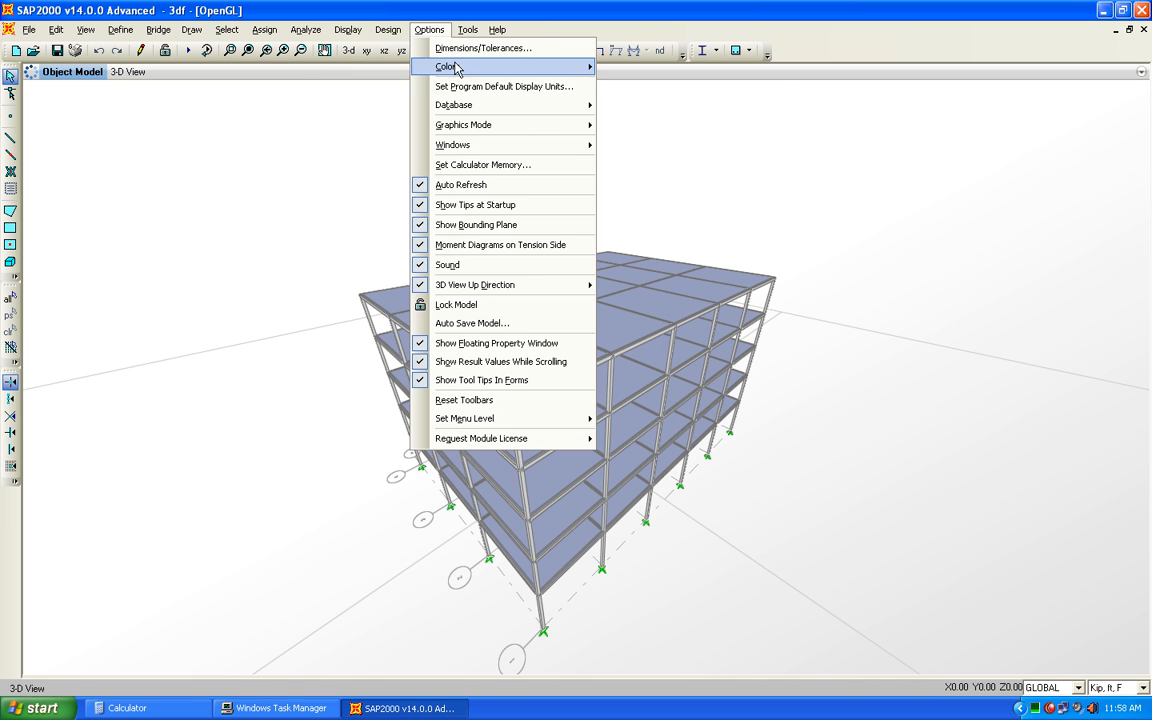
mouse_move(560, 127)
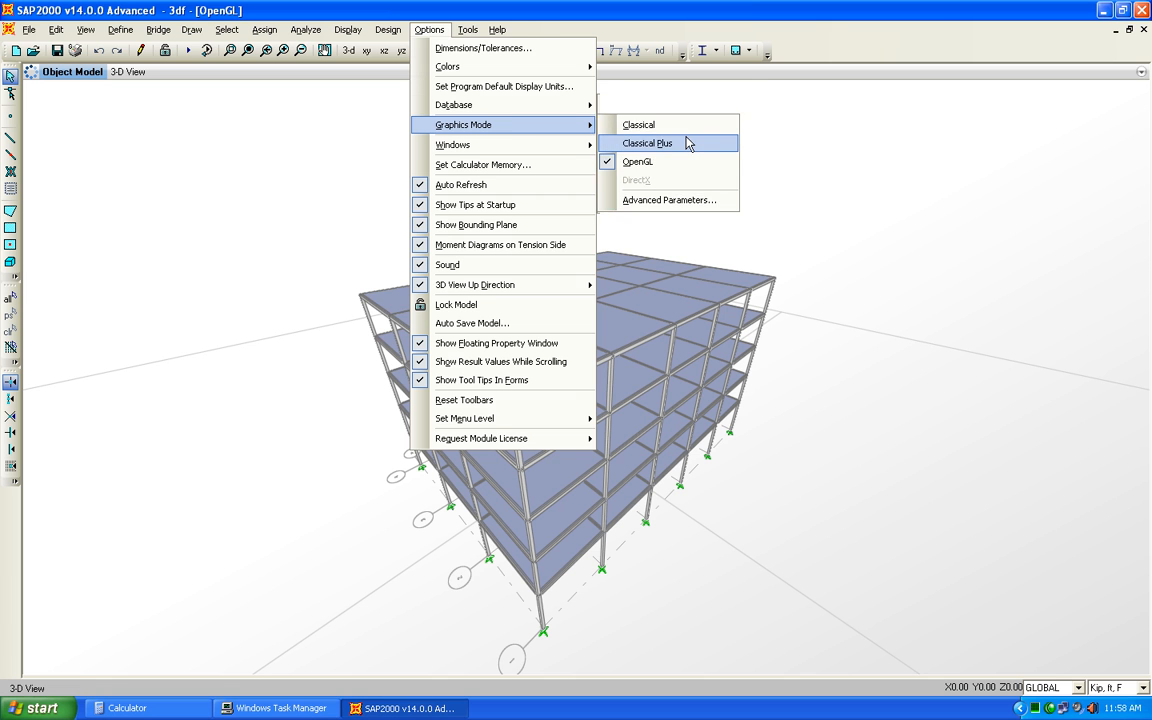
left_click(655, 143)
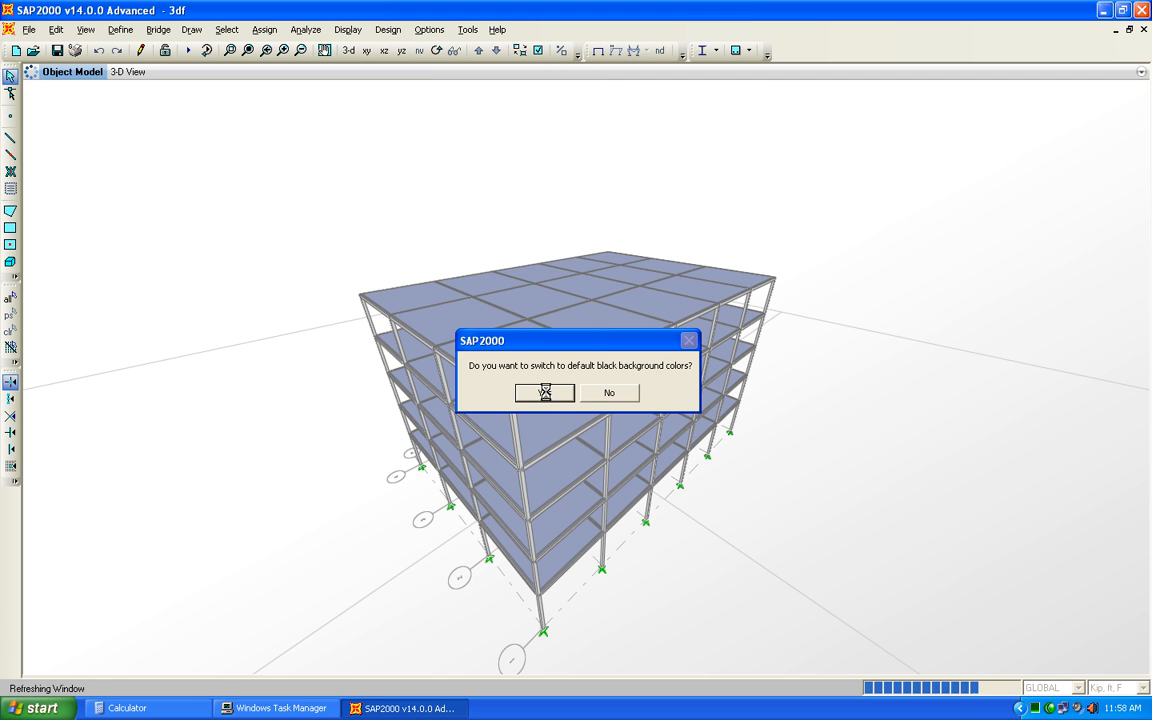
left_click(545, 393)
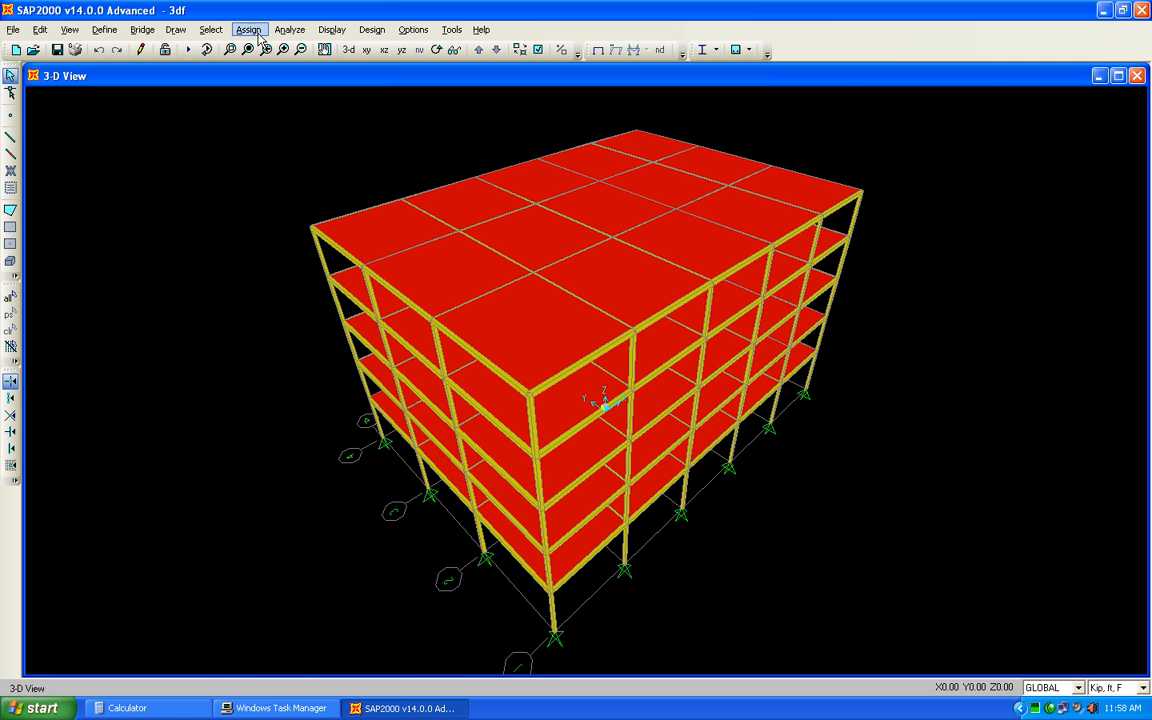
Select all frames with section b12x10 and assign them the b24x15 frame section.
left_click(210, 29)
mouse_move(282, 52)
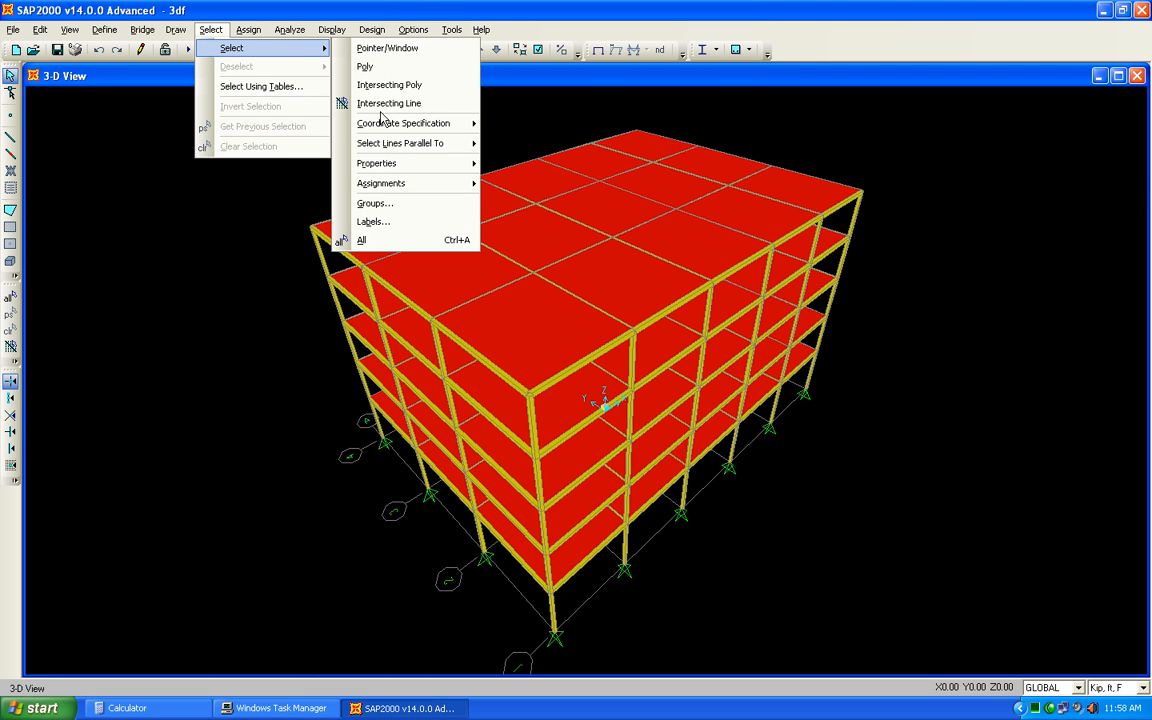
mouse_move(413, 166)
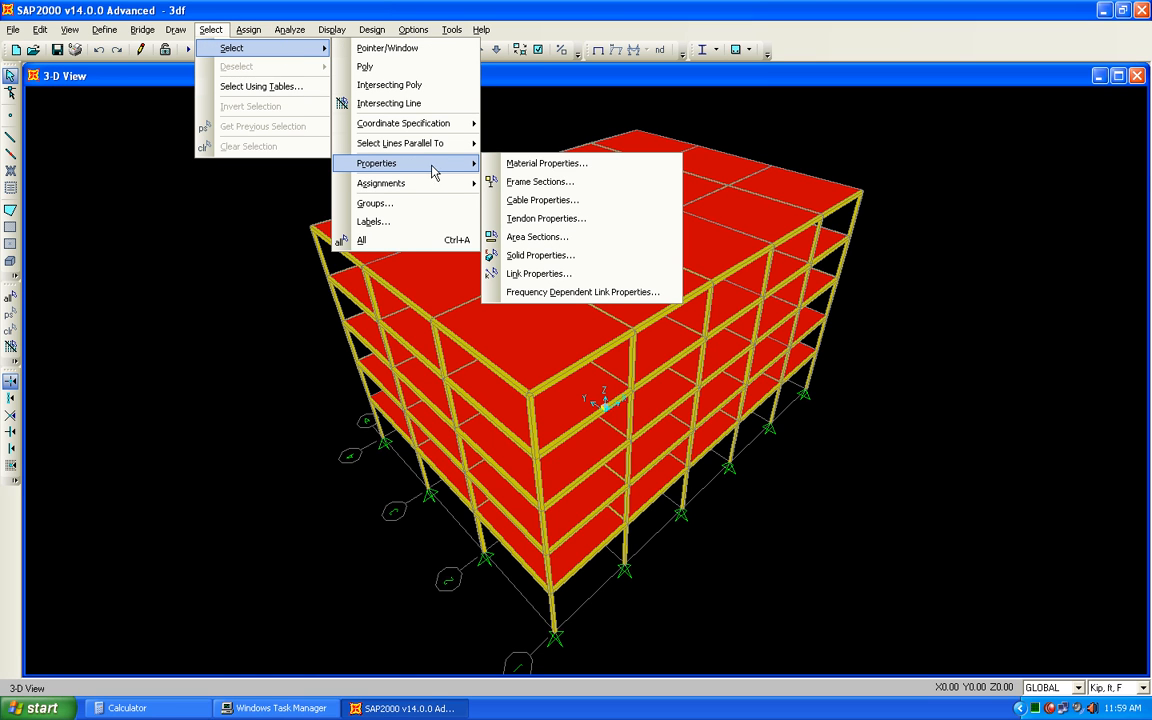
left_click(524, 184)
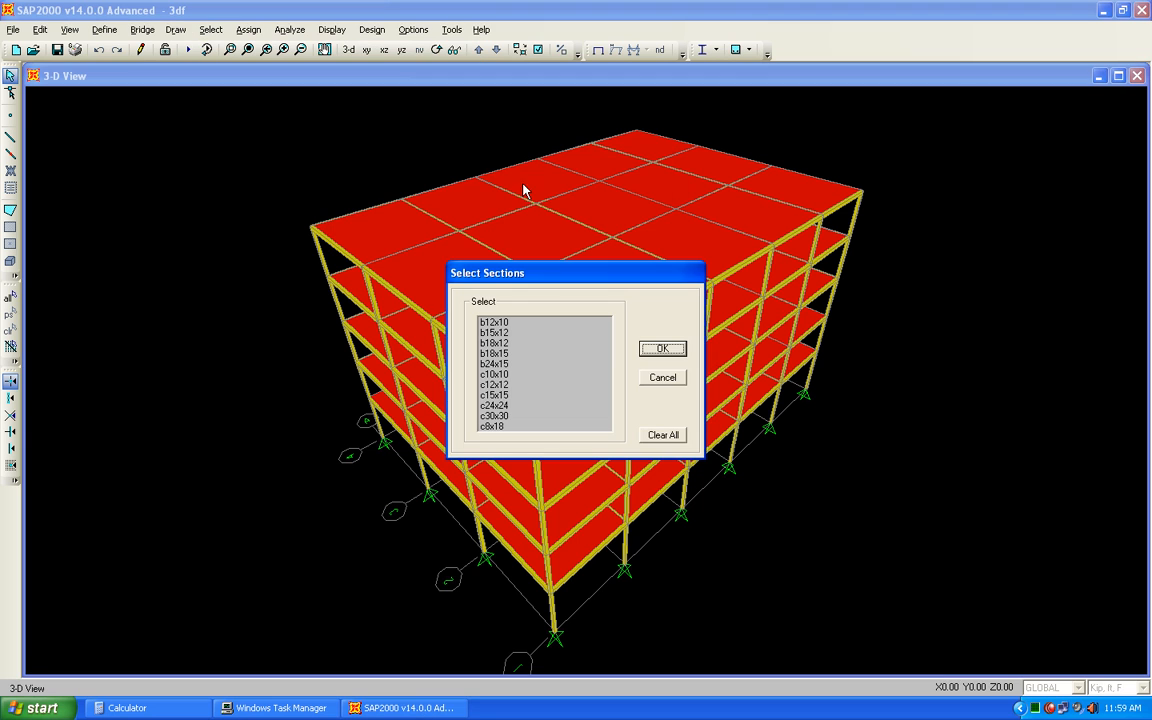
left_click(505, 325)
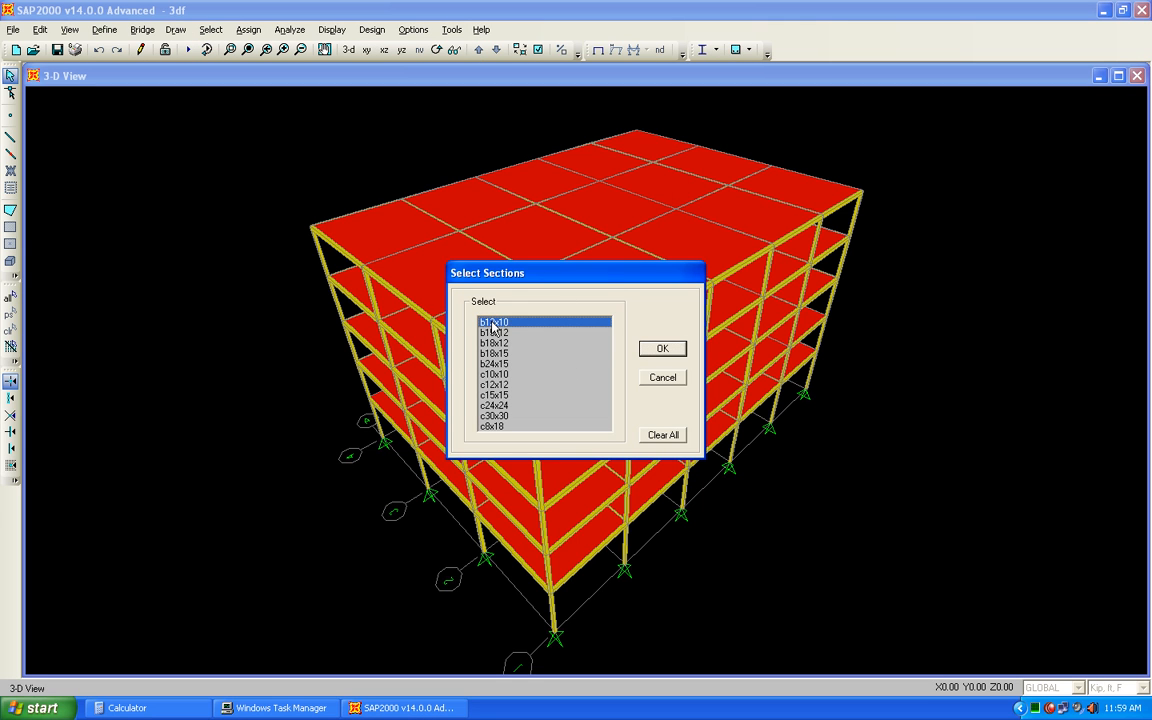
left_click(660, 350)
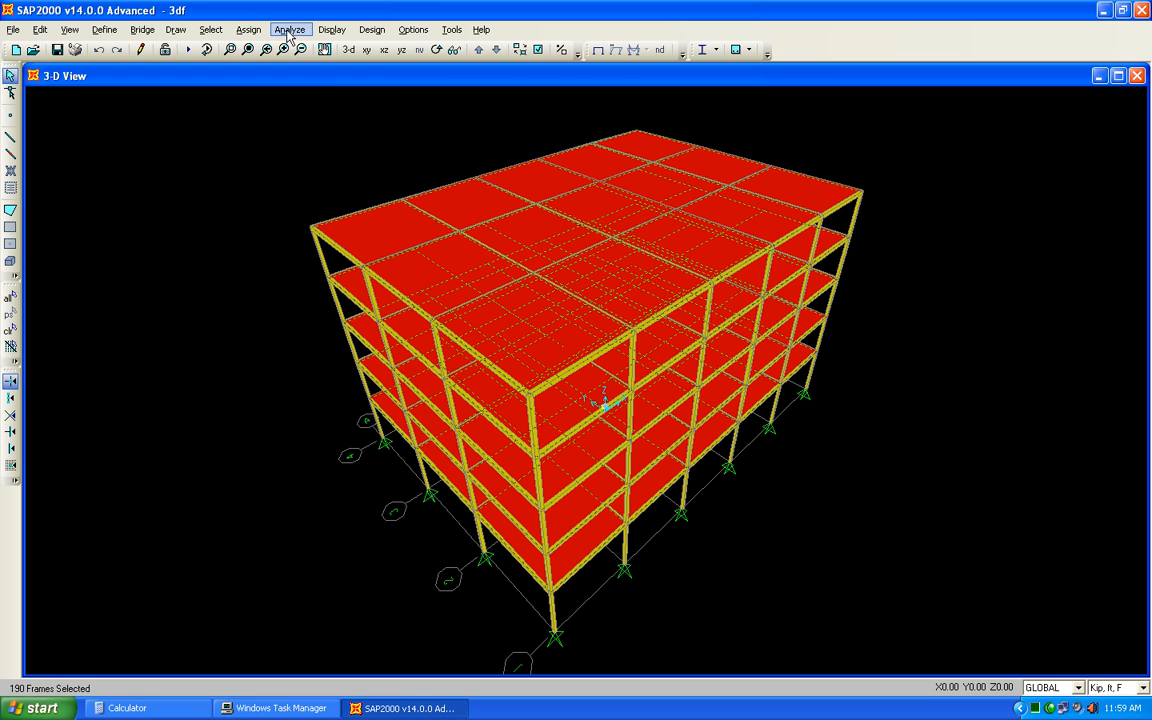
left_click(248, 29)
mouse_move(321, 70)
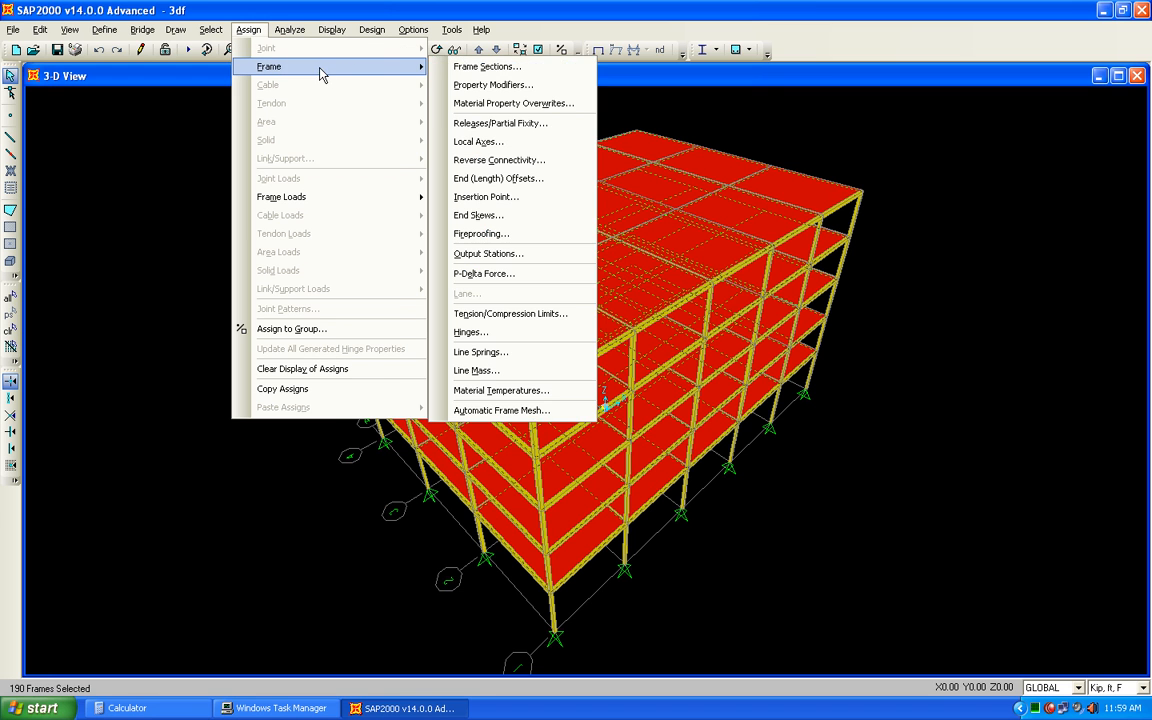
left_click(409, 67)
left_click(417, 304)
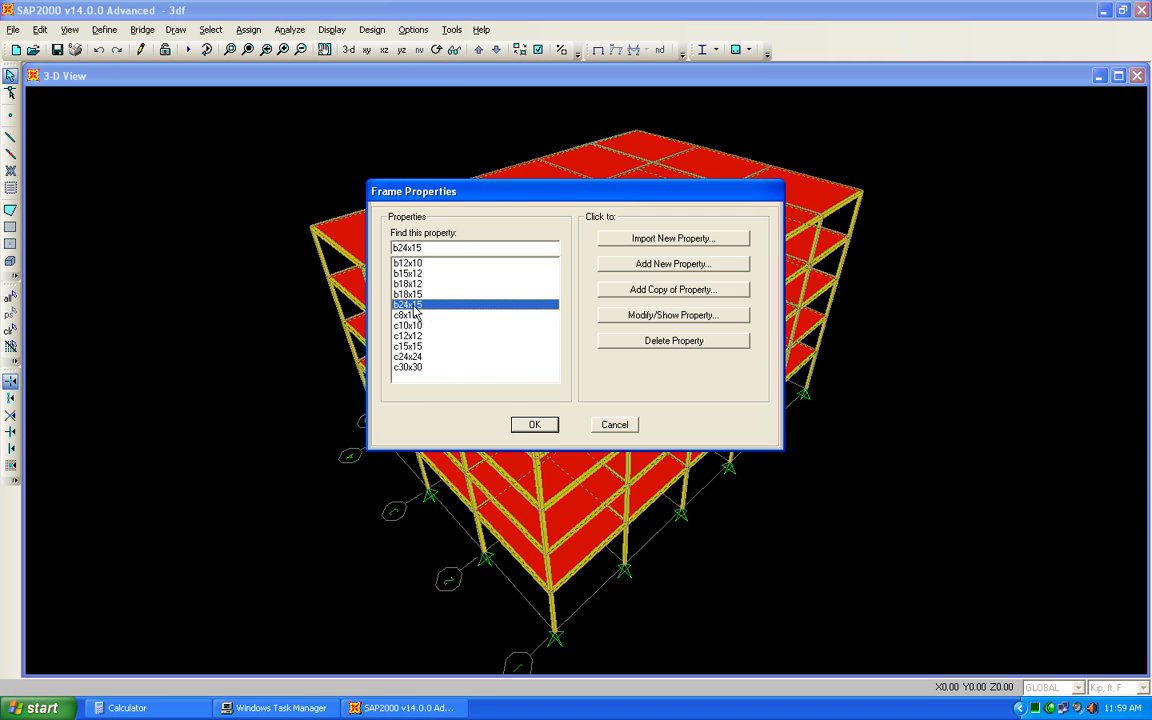
left_click(534, 424)
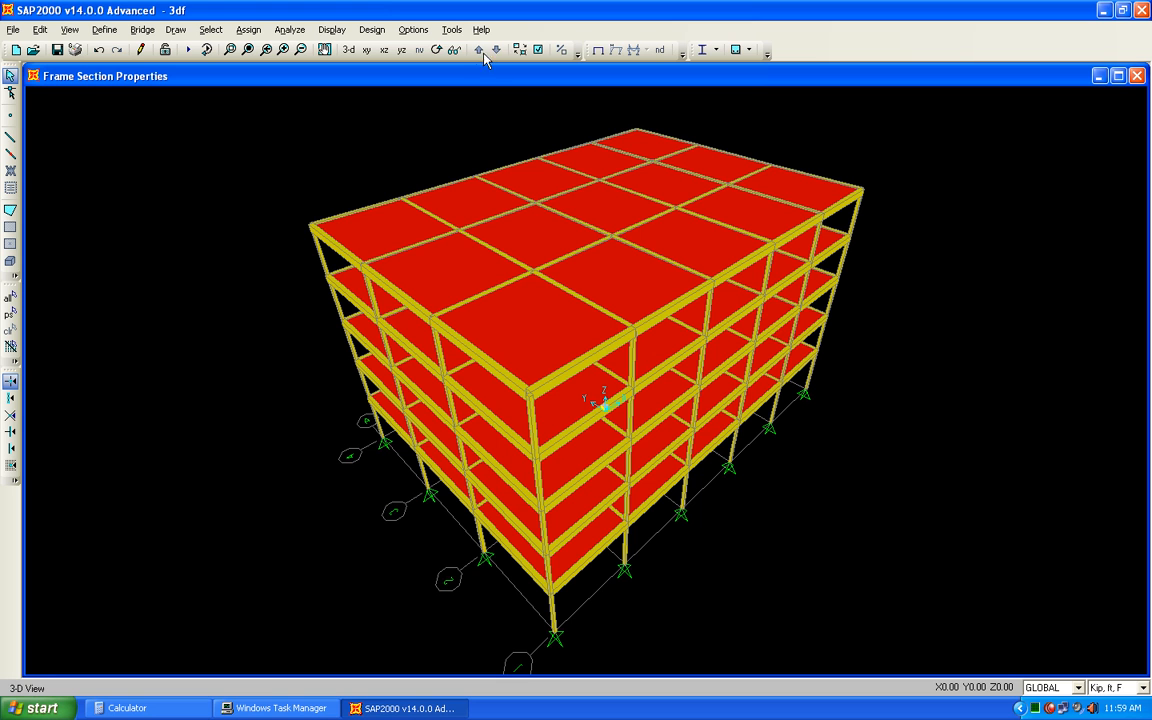
Examine how the roof beams meet the column and slab at the front corner of the building.
left_click(436, 52)
left_click_drag(535, 426, 537, 387)
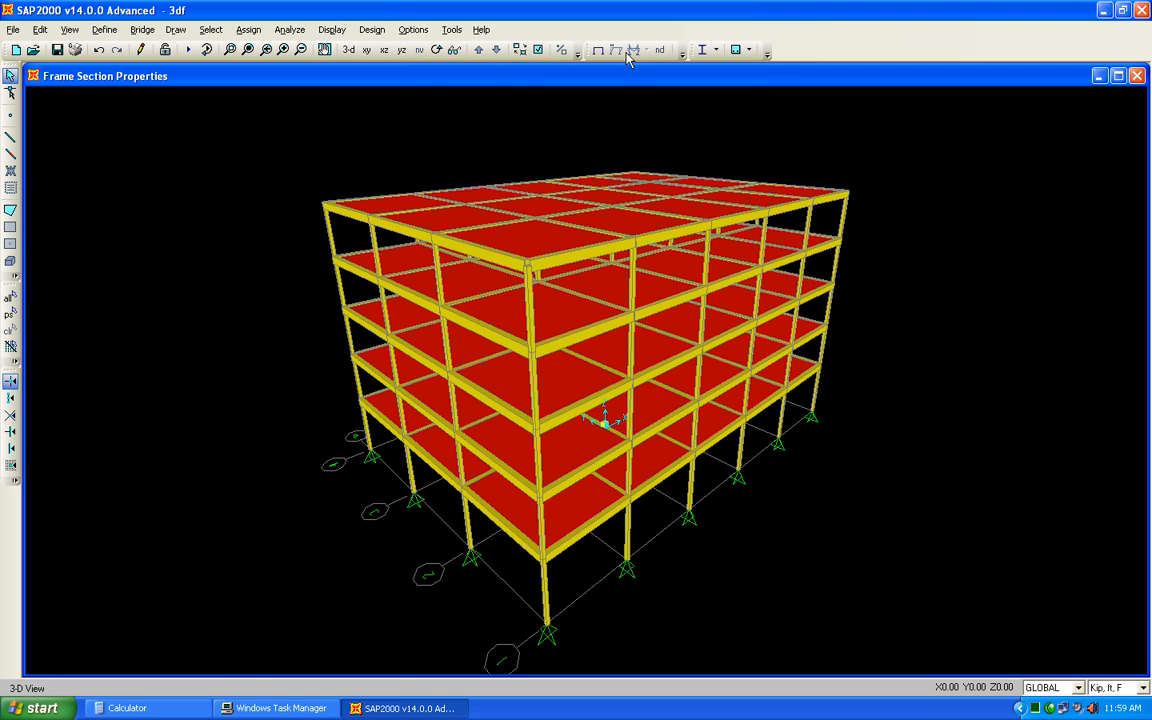
left_click(230, 49)
left_click_drag(540, 240, 606, 290)
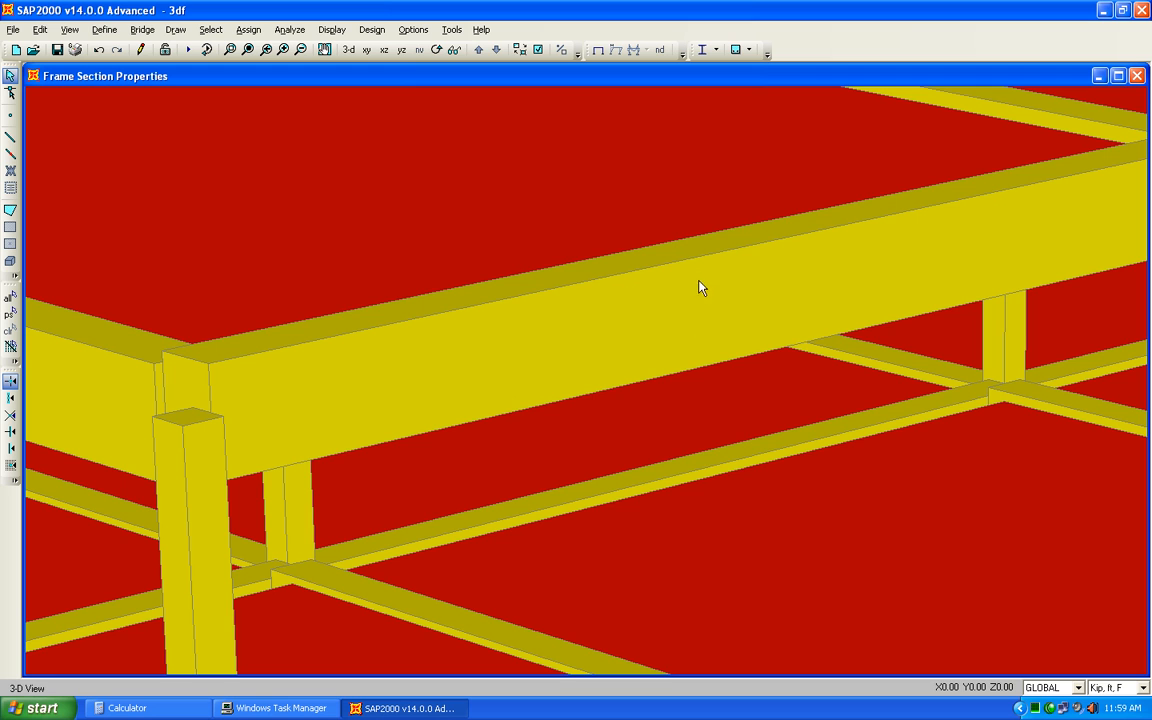
scroll(707, 257, "down", 2)
scroll(712, 258, "down", 2)
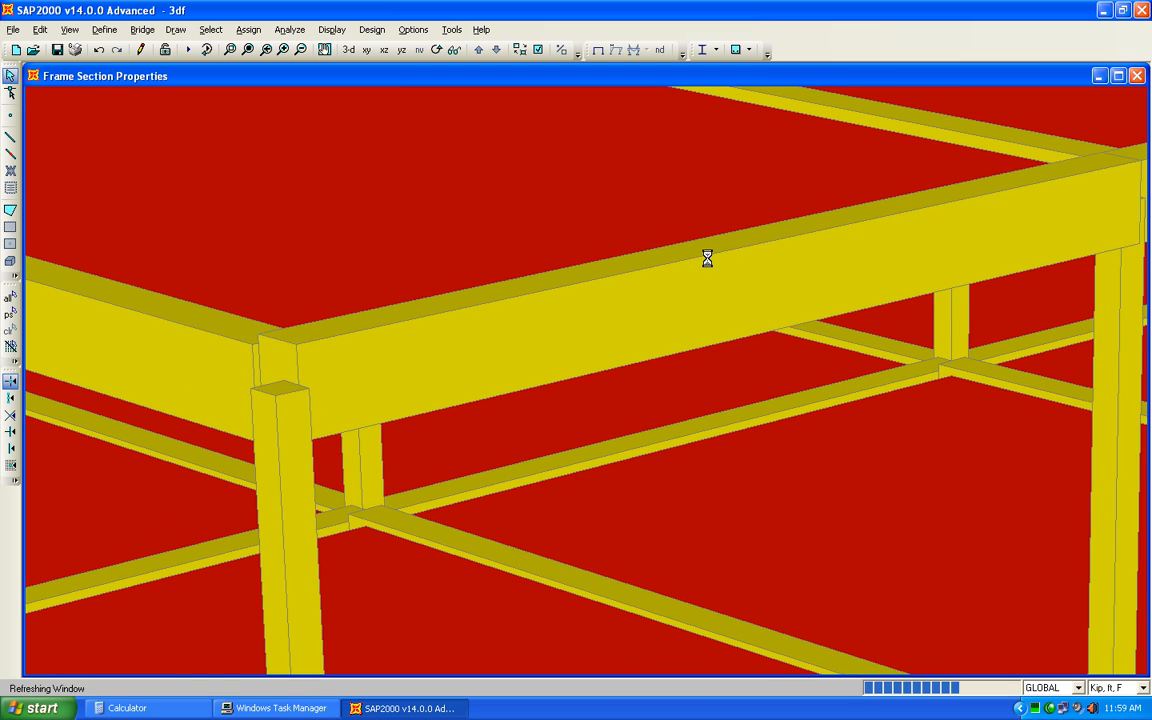
scroll(707, 258, "down", 2)
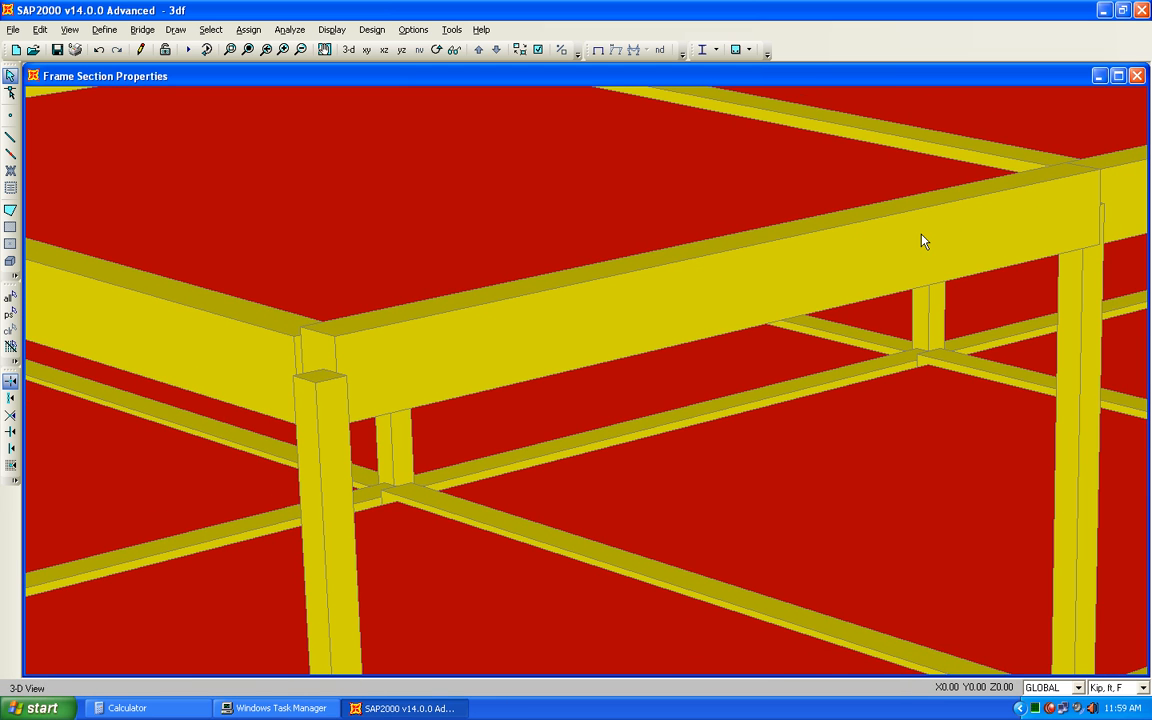
scroll(456, 306, "down", 2)
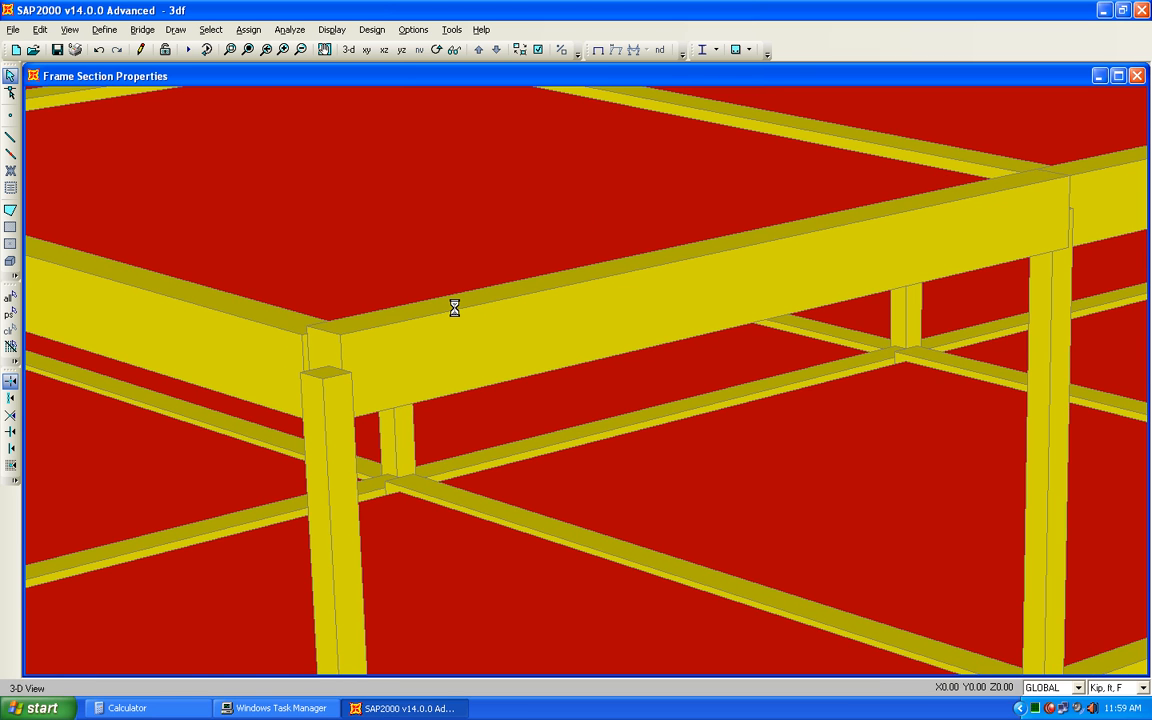
scroll(456, 306, "down", 3)
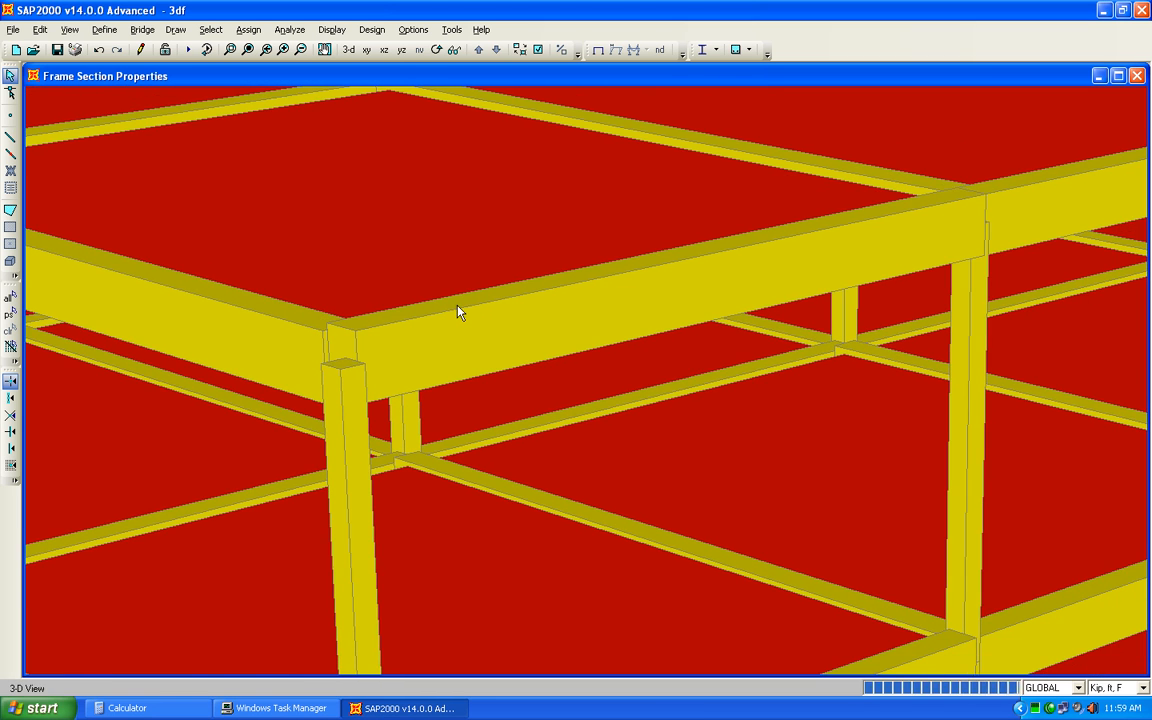
scroll(494, 326, "down", 2)
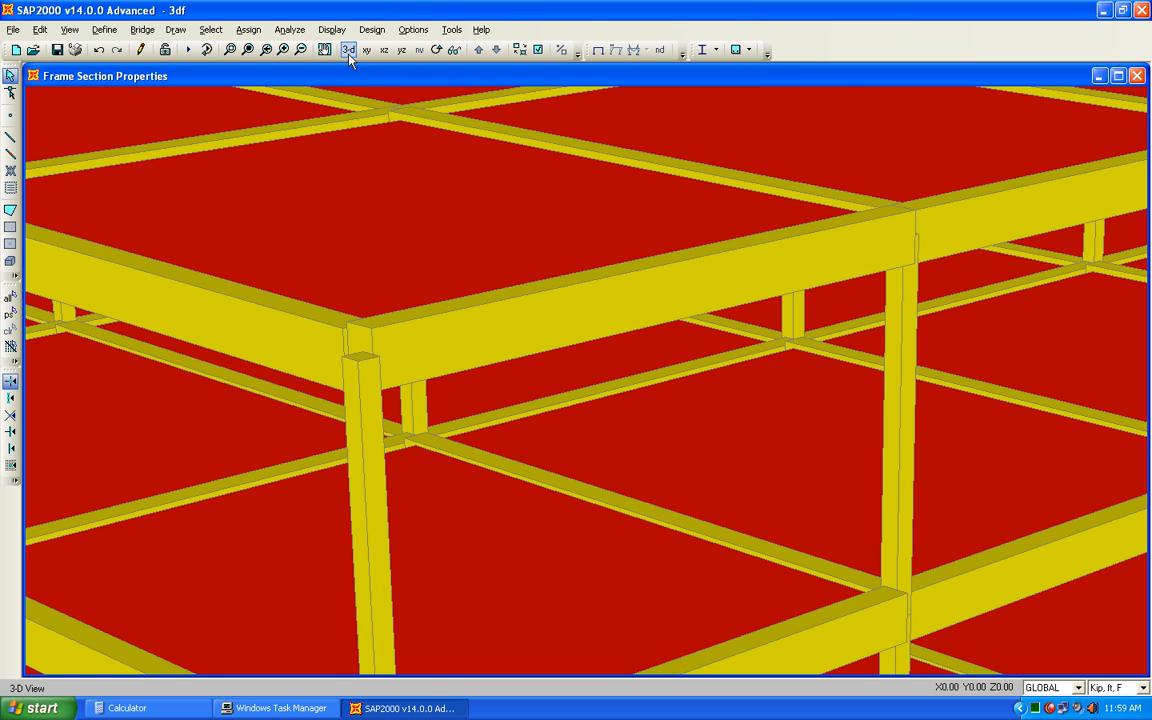
Examine the beams and slab undersides of the upper storeys from a low viewing angle.
left_click(436, 49)
left_click_drag(504, 373, 509, 342)
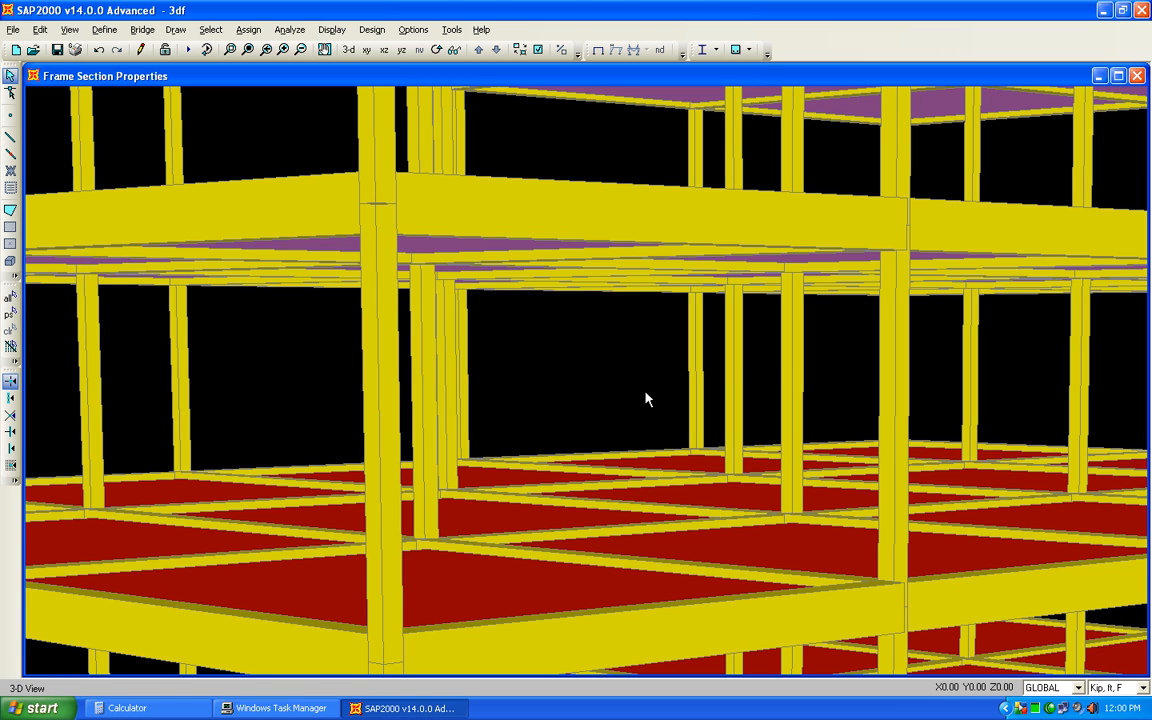
scroll(645, 252, "down", 2)
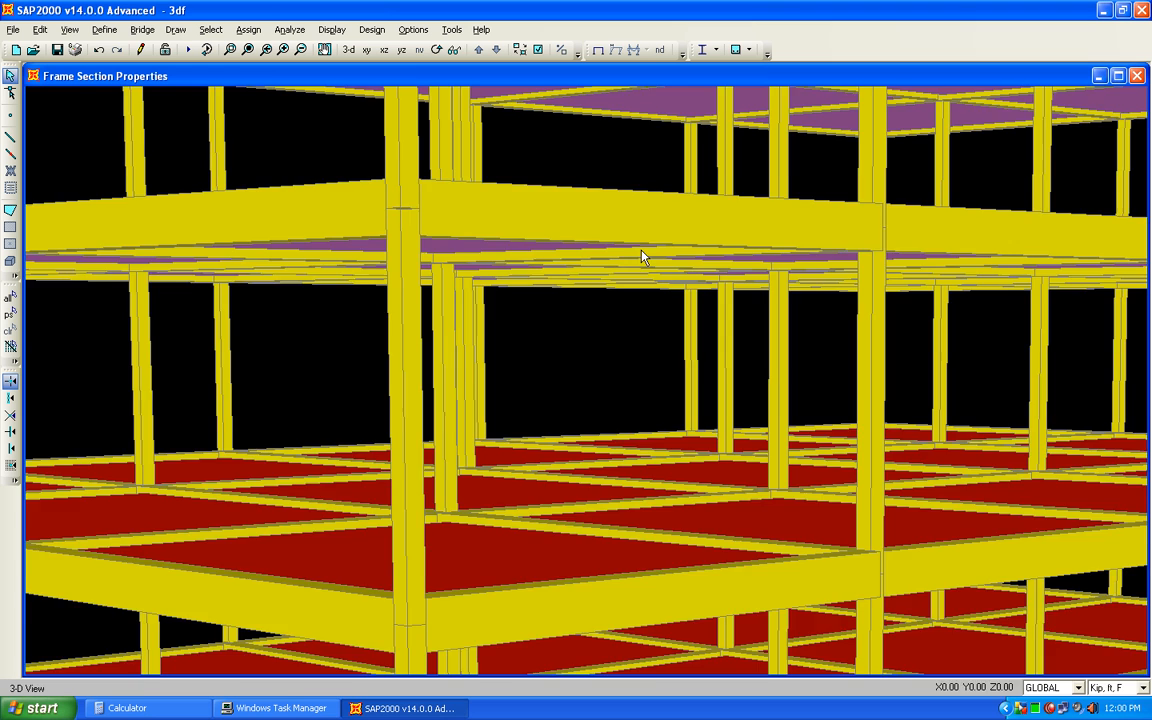
middle_click_drag(642, 249, 653, 469)
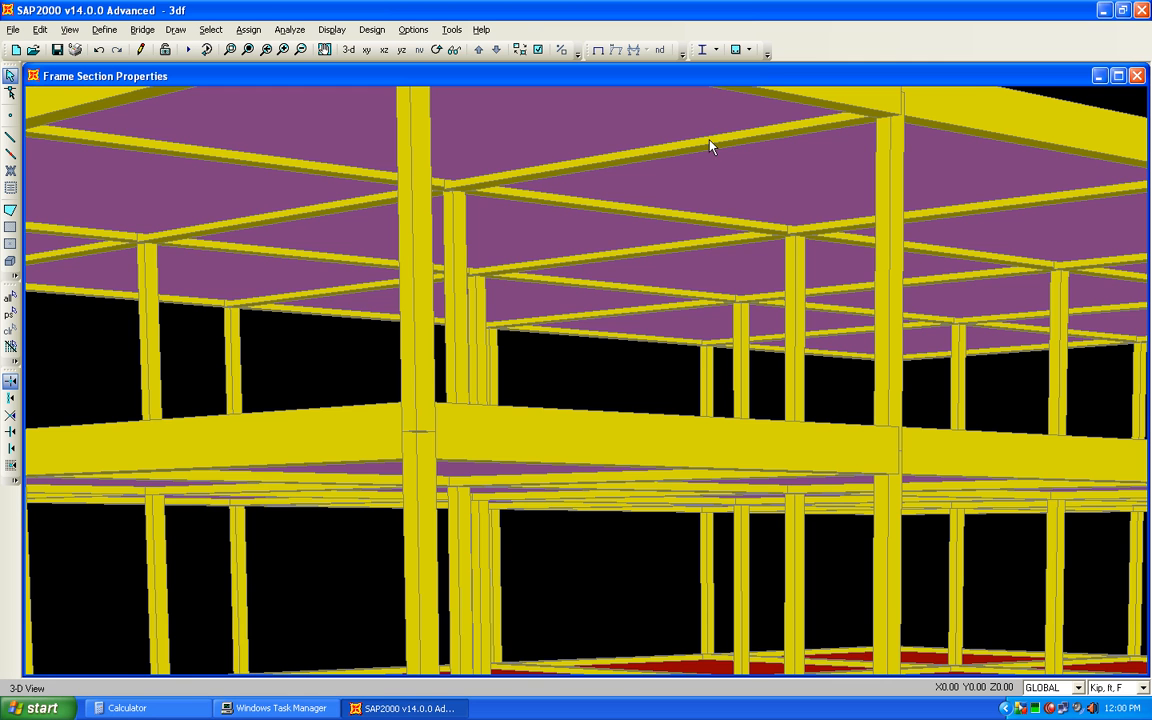
middle_click_drag(712, 139, 699, 215)
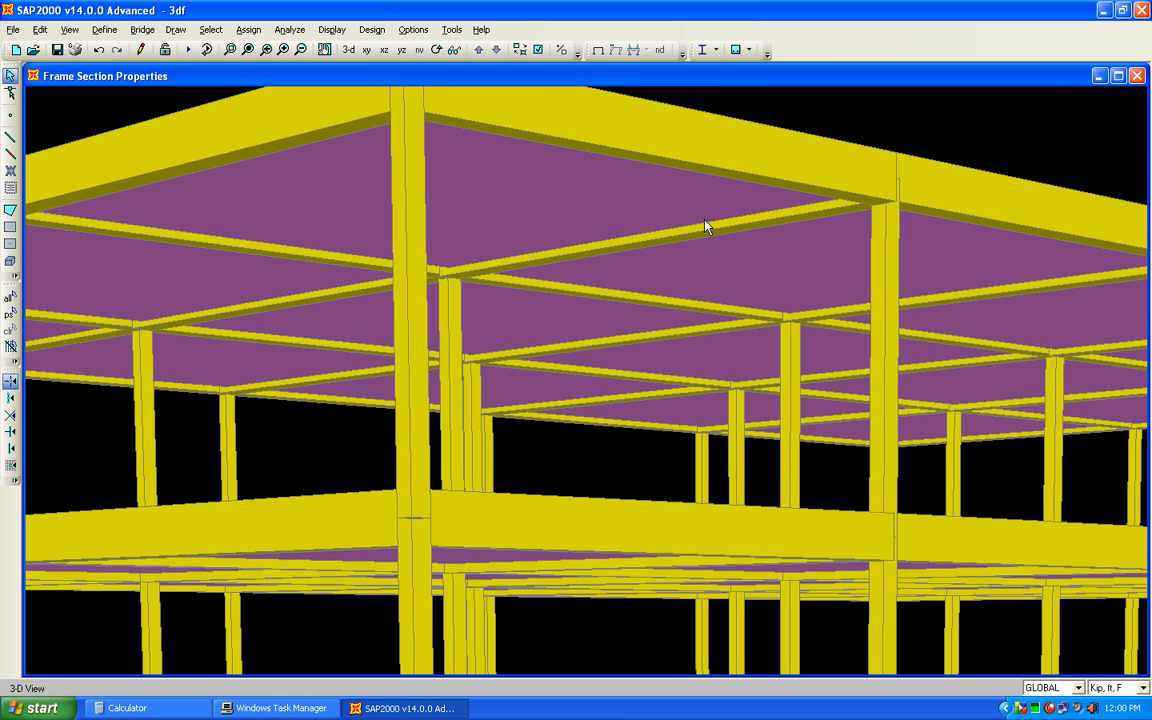
middle_click_drag(691, 506, 674, 315)
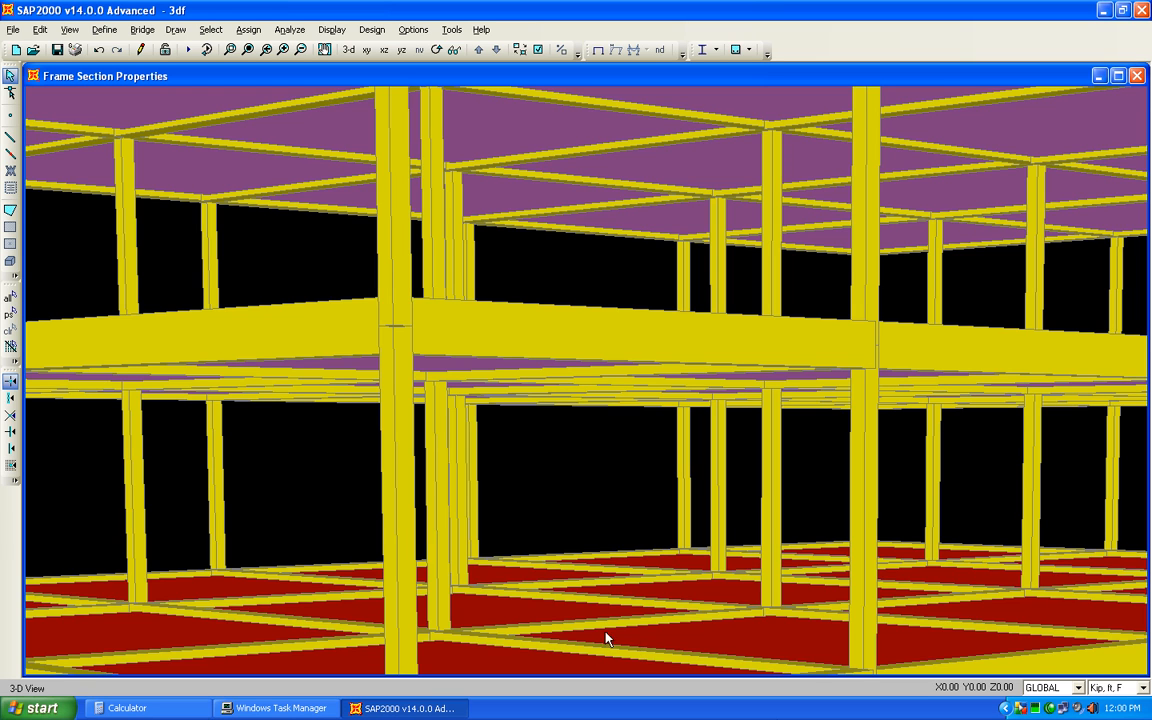
right_click(1053, 708)
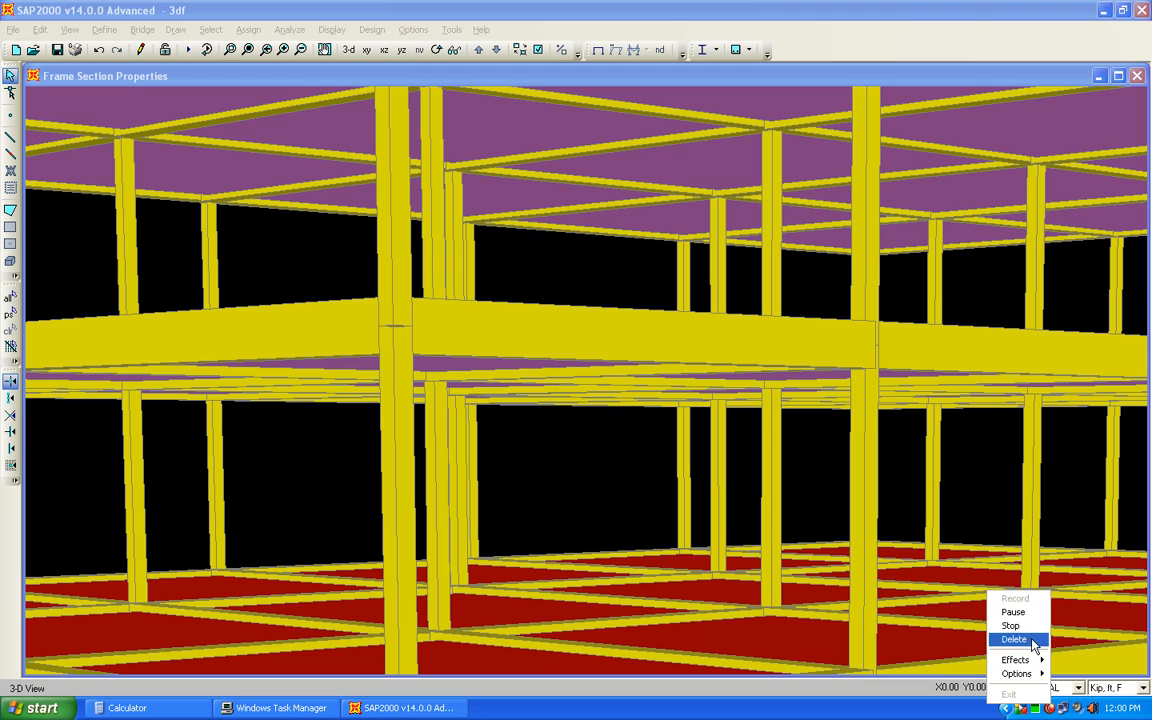
left_click(1013, 611)
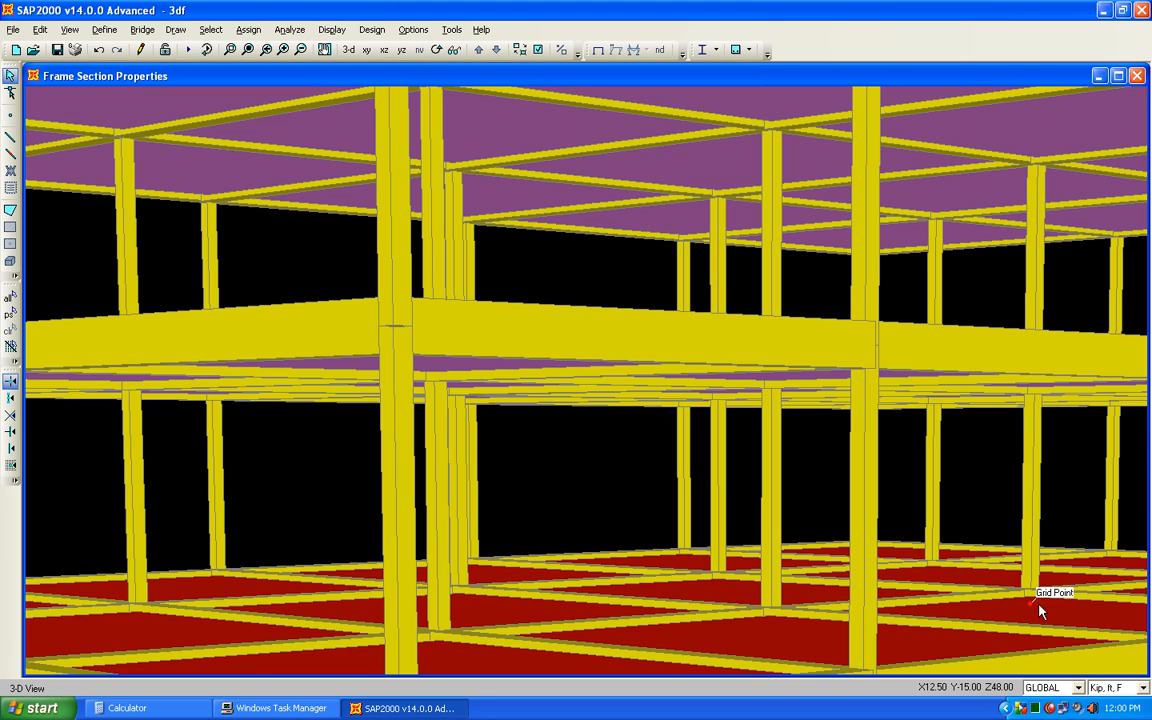
Restore the default full 3D view and select all frames with section b24x15.
left_click(348, 50)
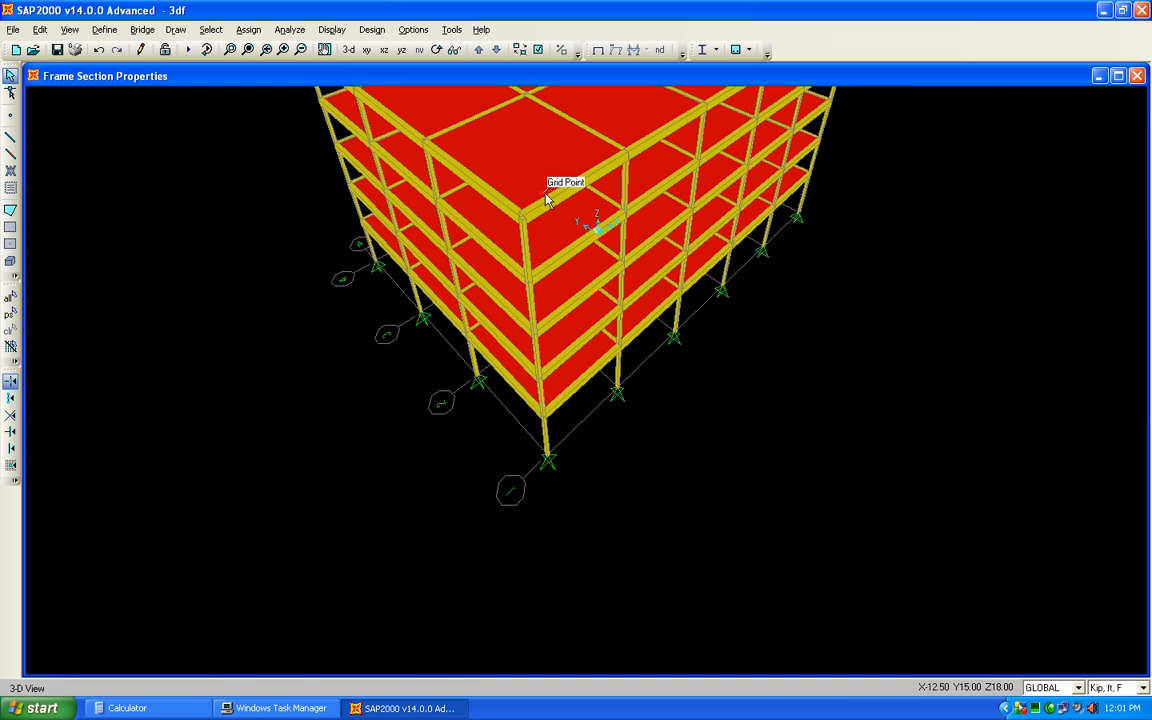
left_click(247, 50)
left_click(248, 29)
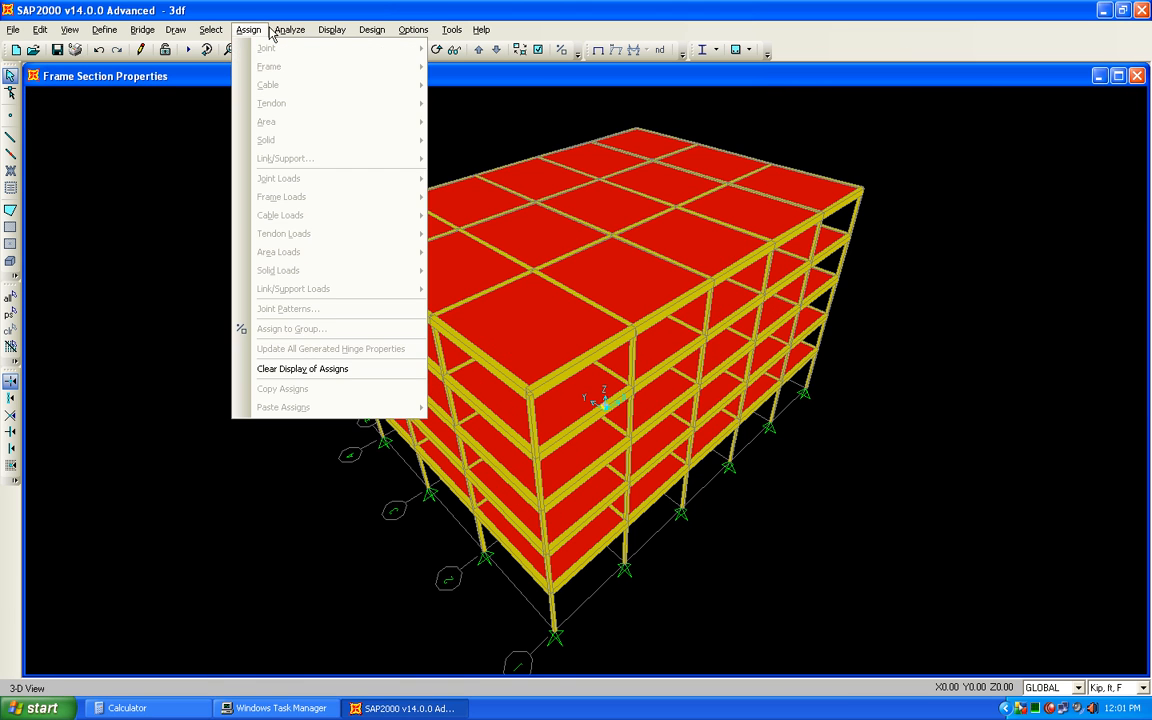
mouse_move(240, 53)
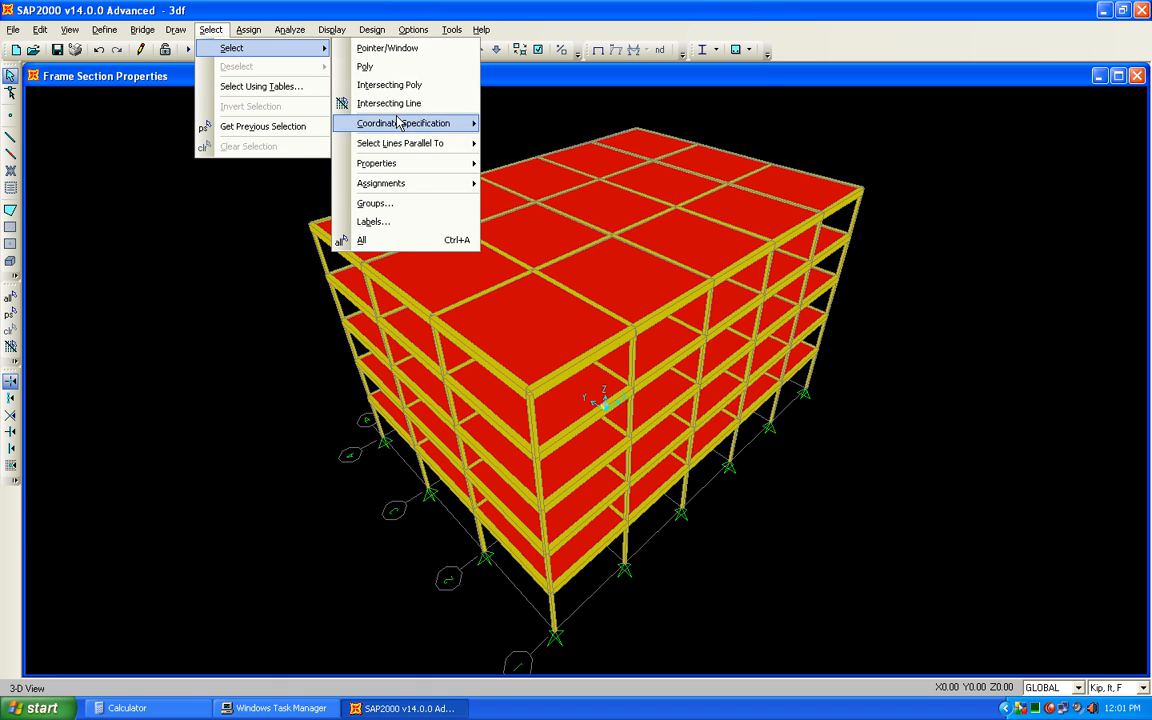
mouse_move(400, 163)
left_click(527, 182)
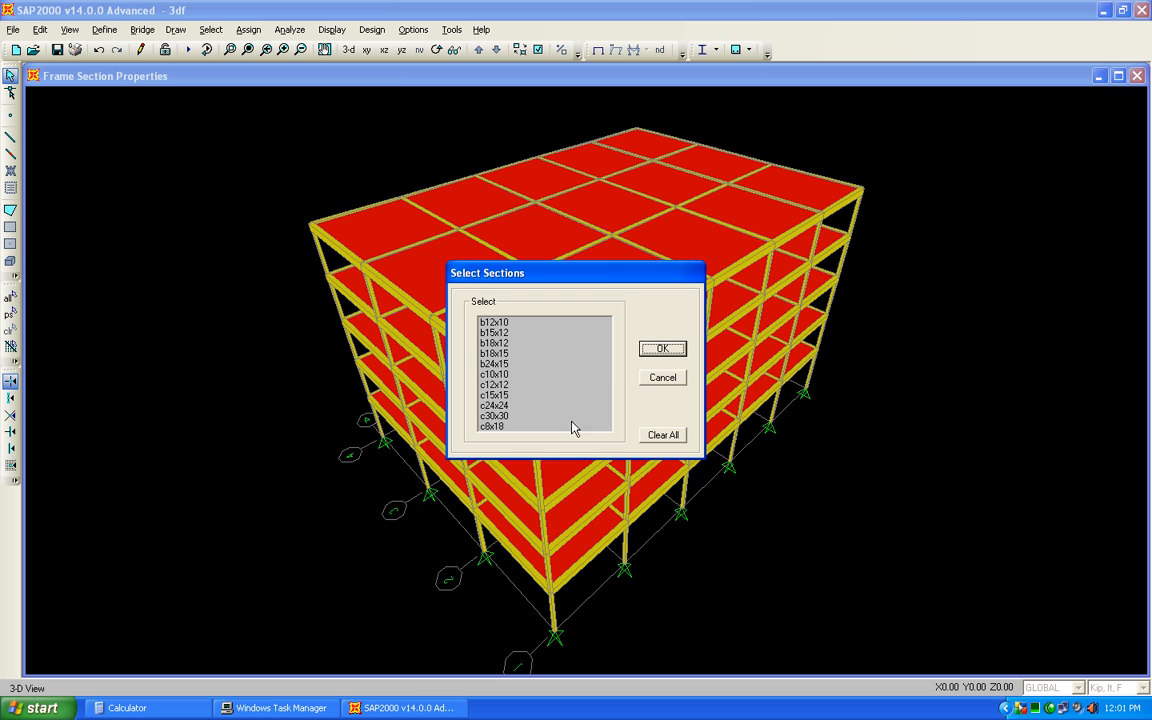
left_click(505, 364)
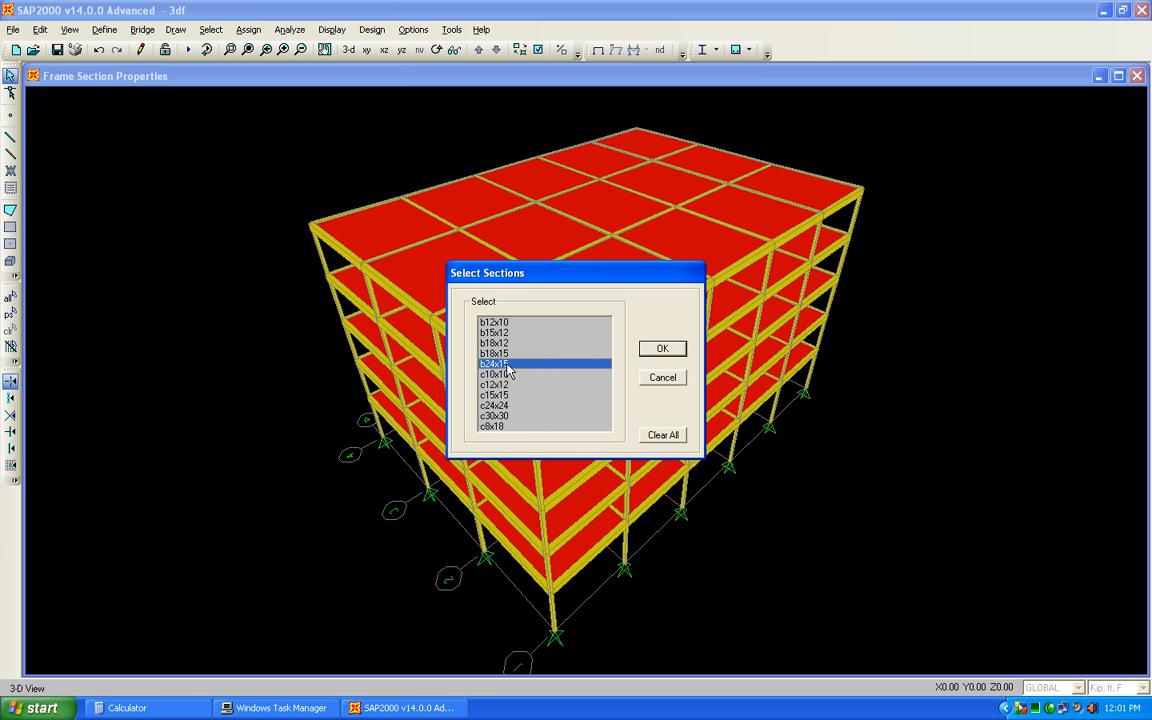
left_click(658, 348)
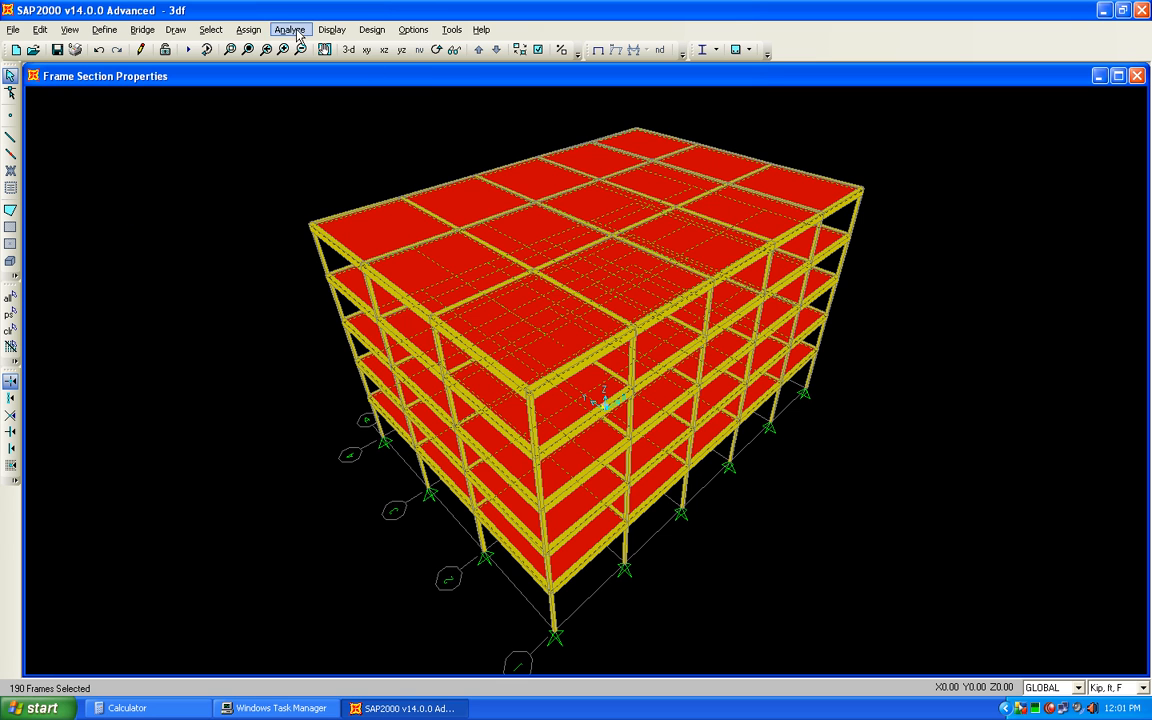
Set the insertion point of the selected b24x15 beams to cardinal point 8 (Top Center).
left_click(248, 29)
mouse_move(296, 70)
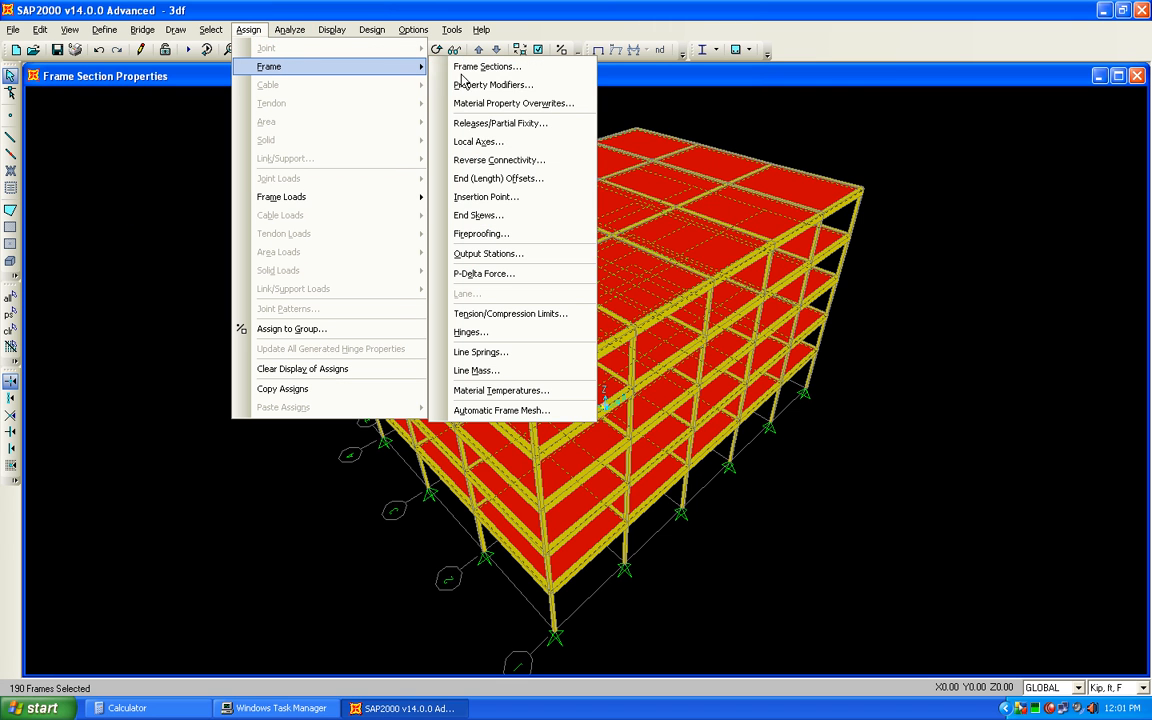
left_click(490, 192)
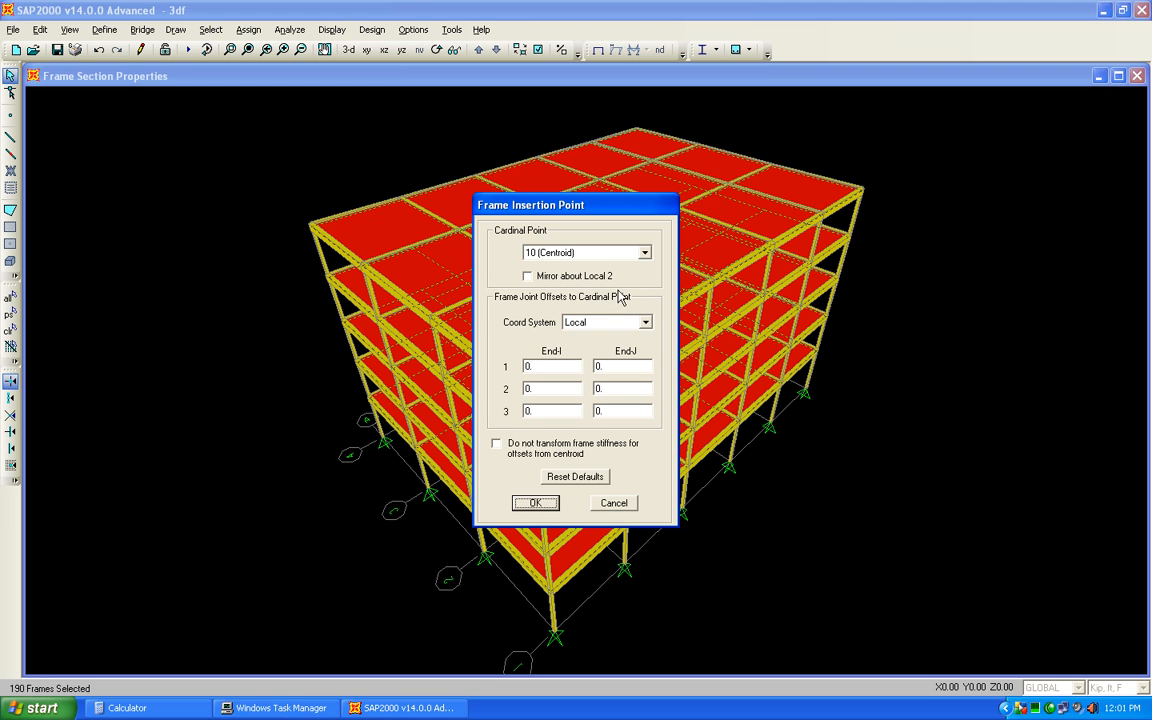
left_click(586, 254)
scroll(633, 289, "up", 3)
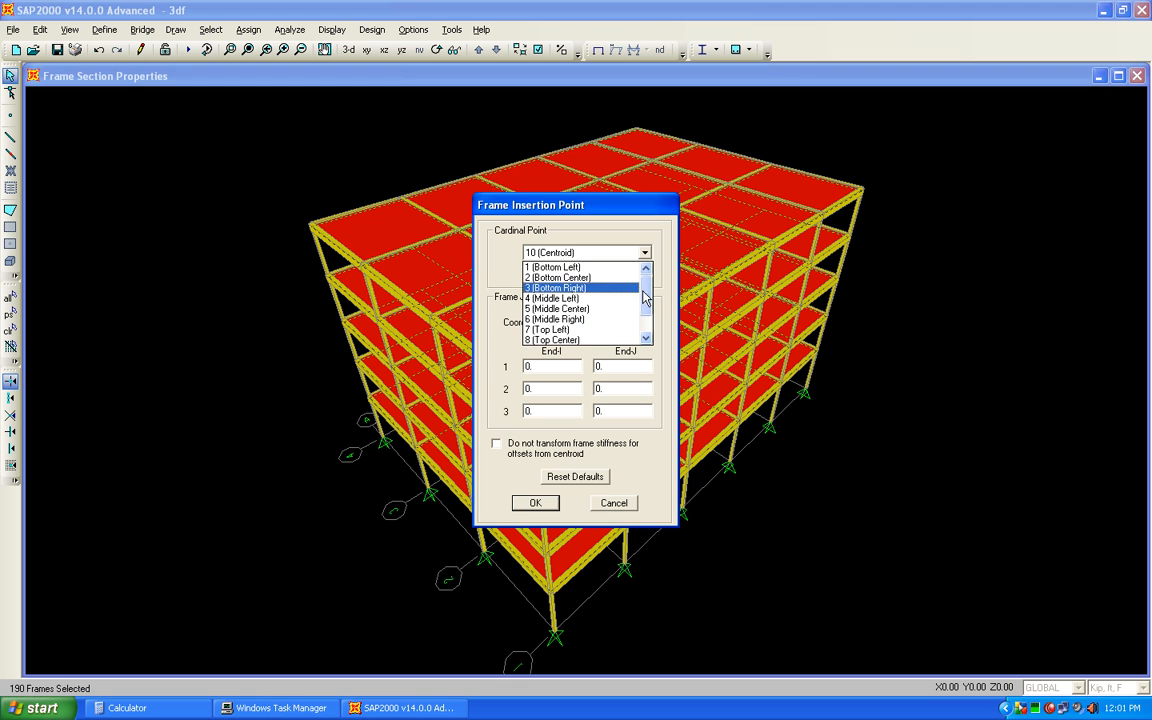
left_click(611, 340)
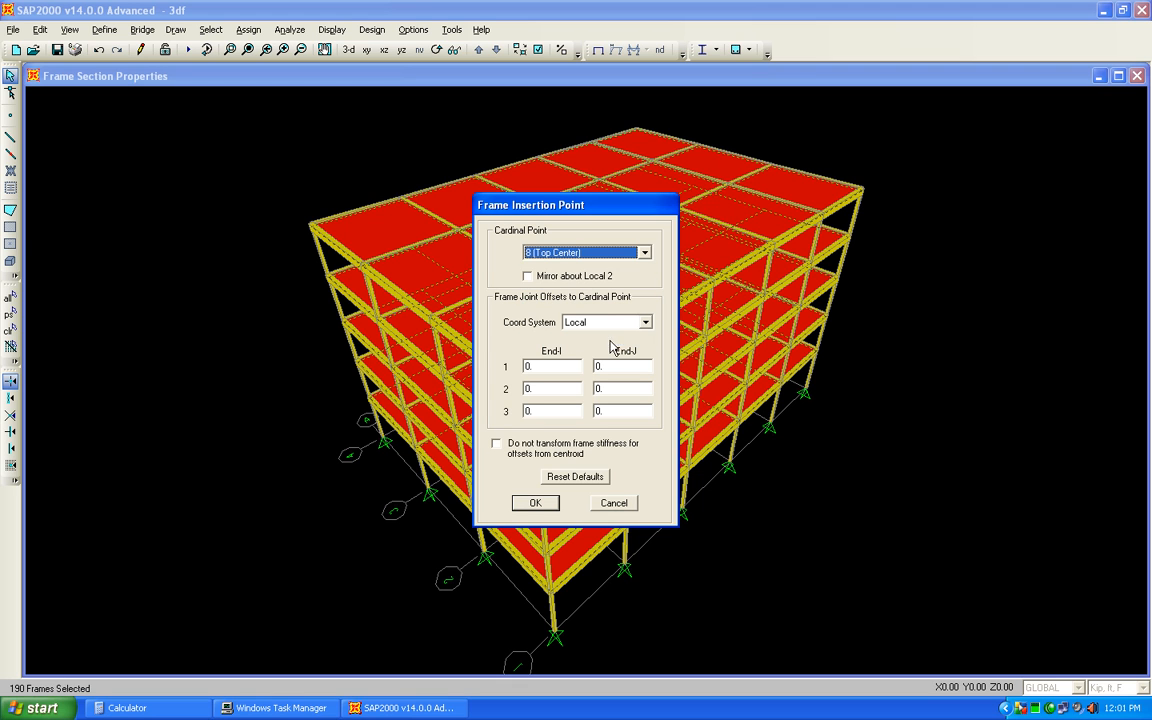
left_click(551, 260)
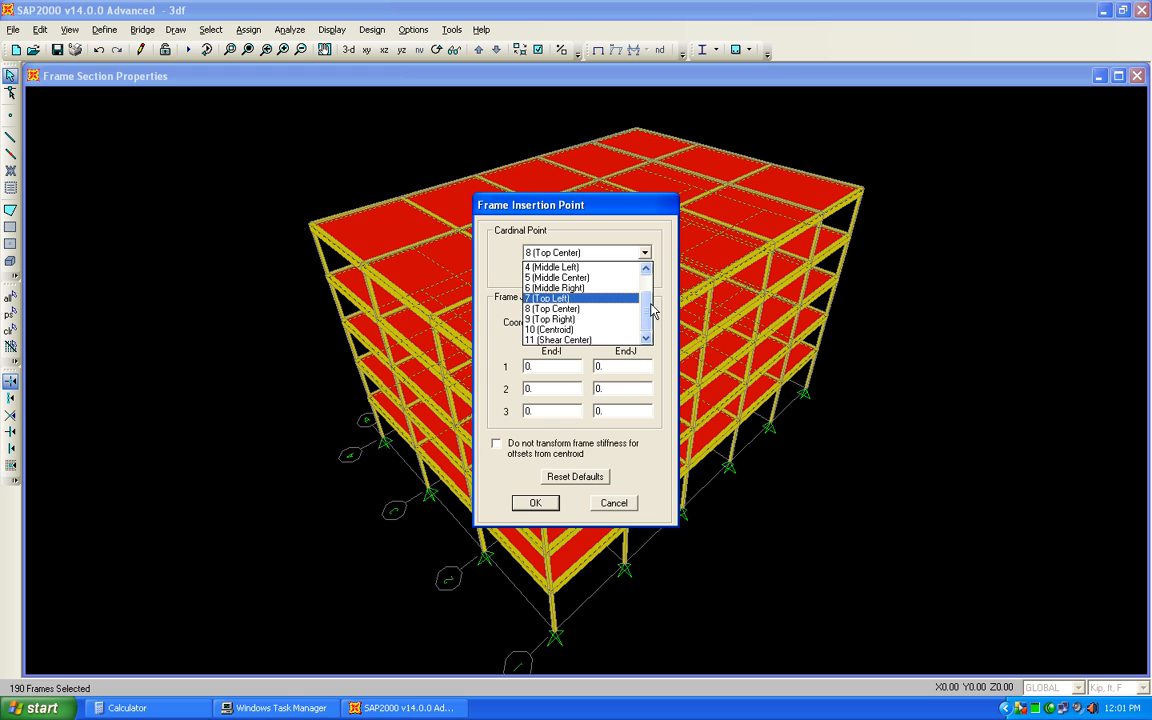
left_click_drag(649, 309, 650, 285)
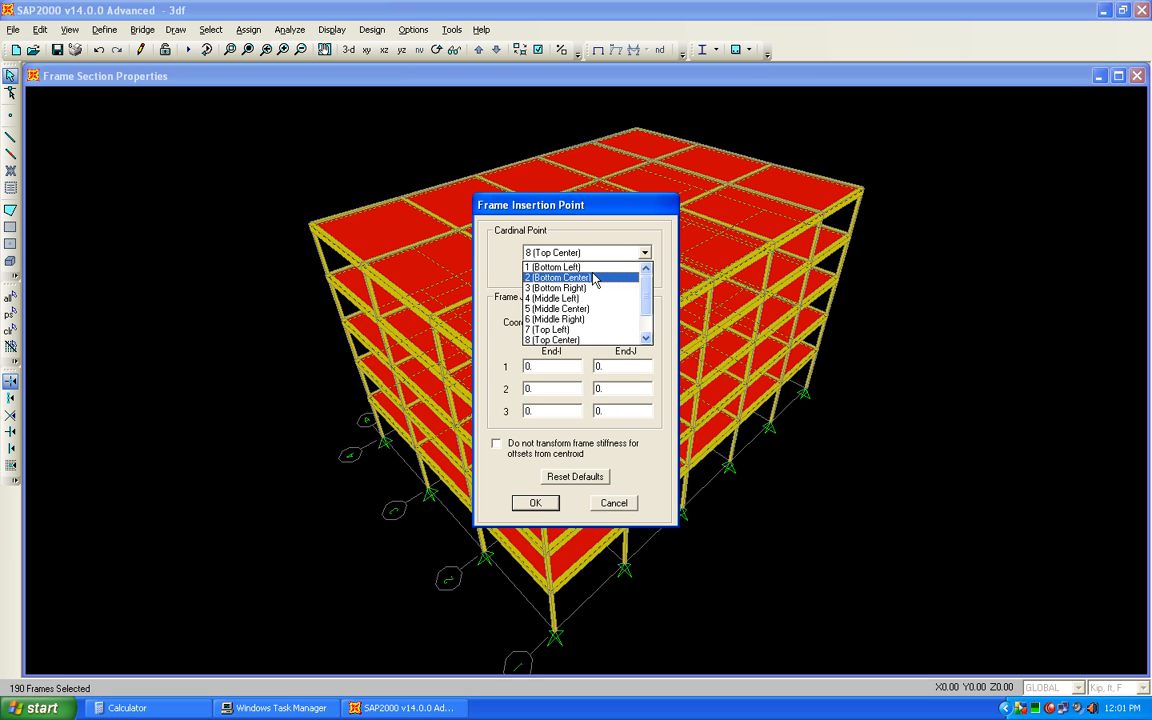
left_click(617, 341)
left_click(535, 503)
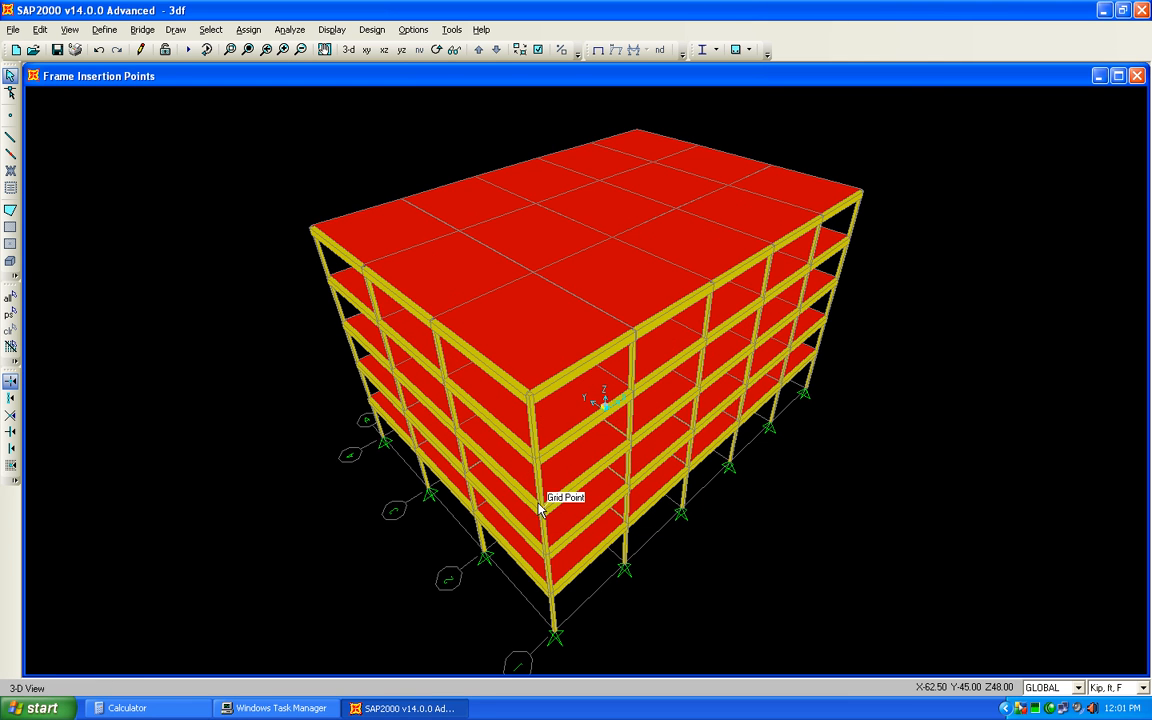
Examine how the beams meet the columns and slabs at the front corner from above and from a low angle, ending on the full model.
left_click(238, 49)
left_click(638, 431)
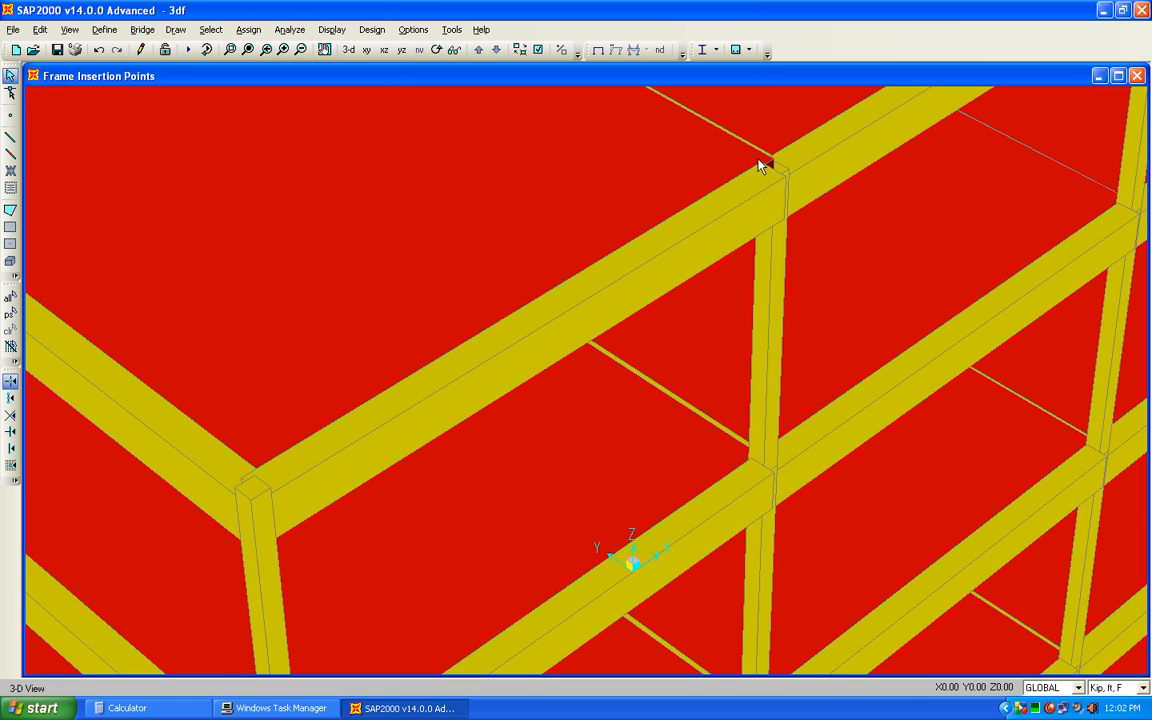
left_click(437, 50)
left_click_drag(525, 468, 524, 396)
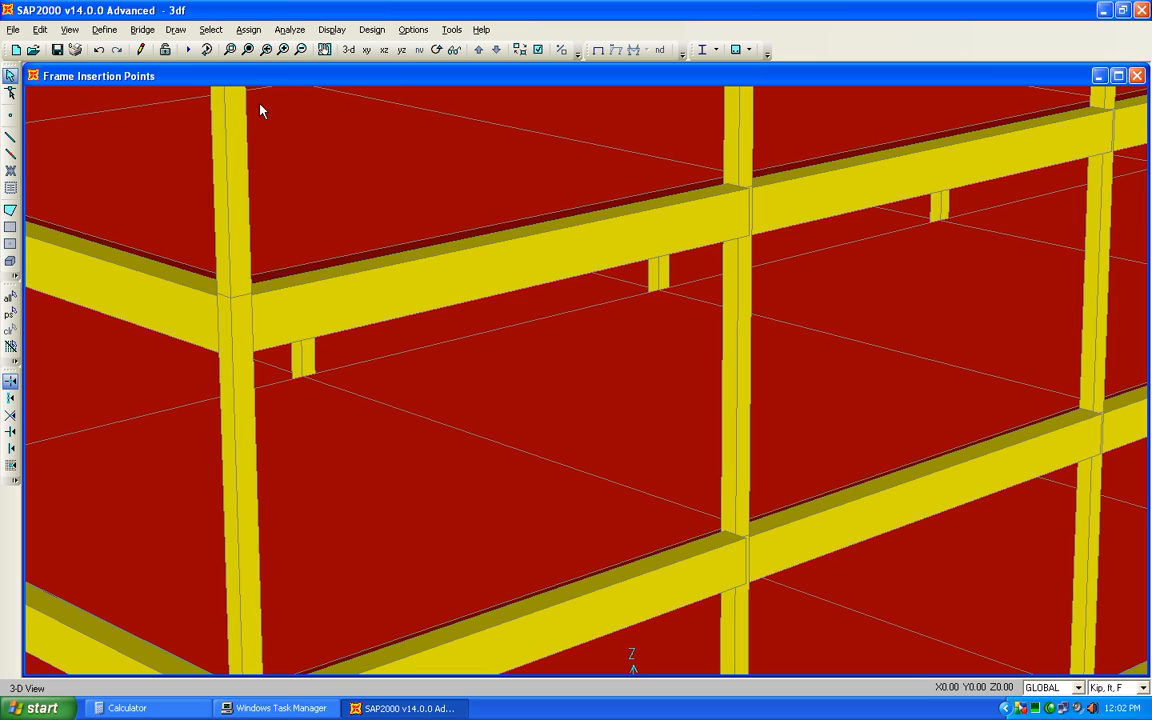
left_click(436, 50)
left_click_drag(460, 344, 462, 300)
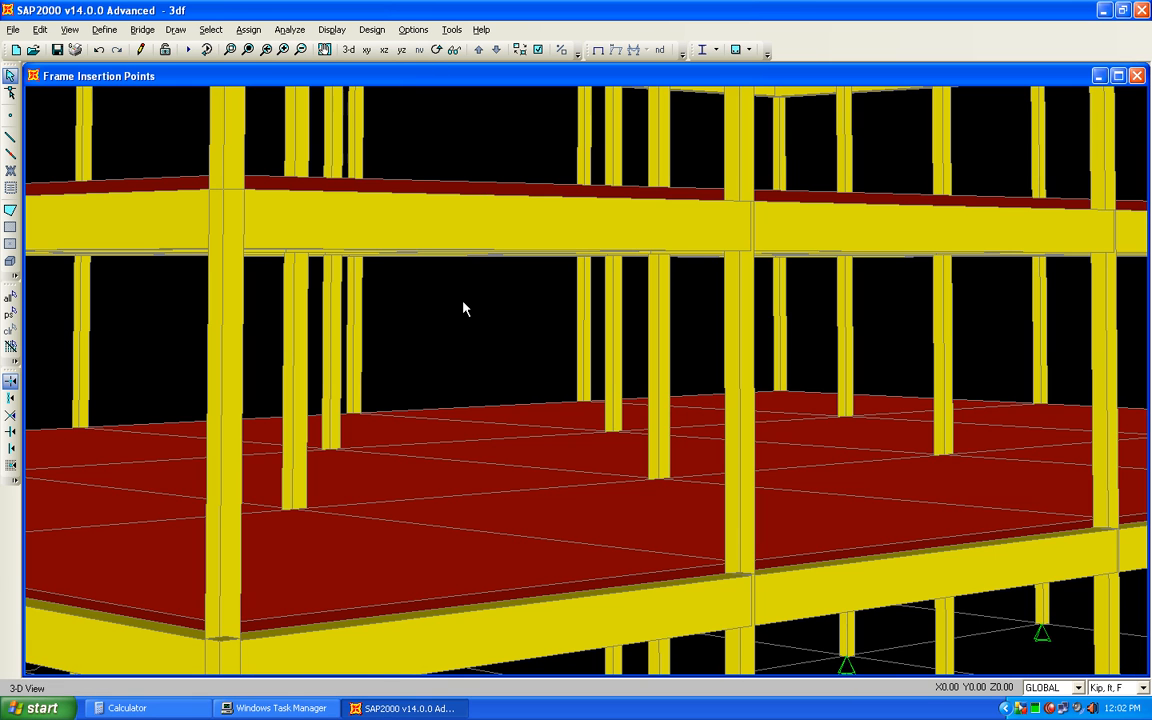
middle_click_drag(437, 190, 449, 523)
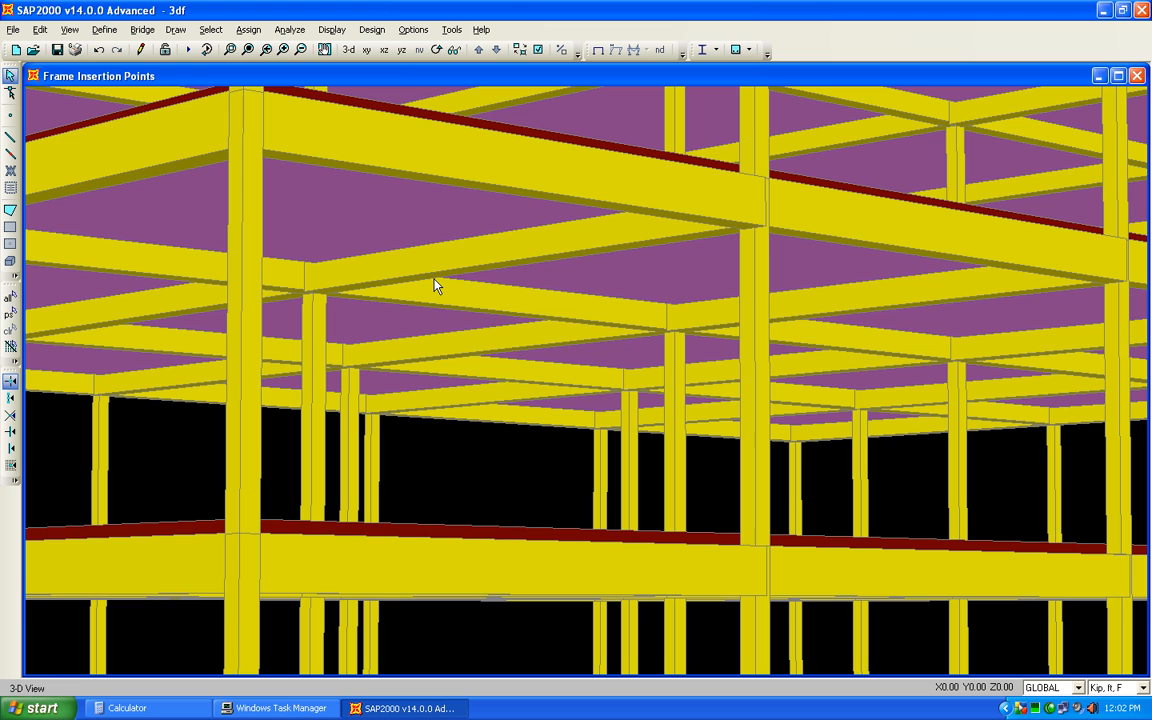
left_click(247, 49)
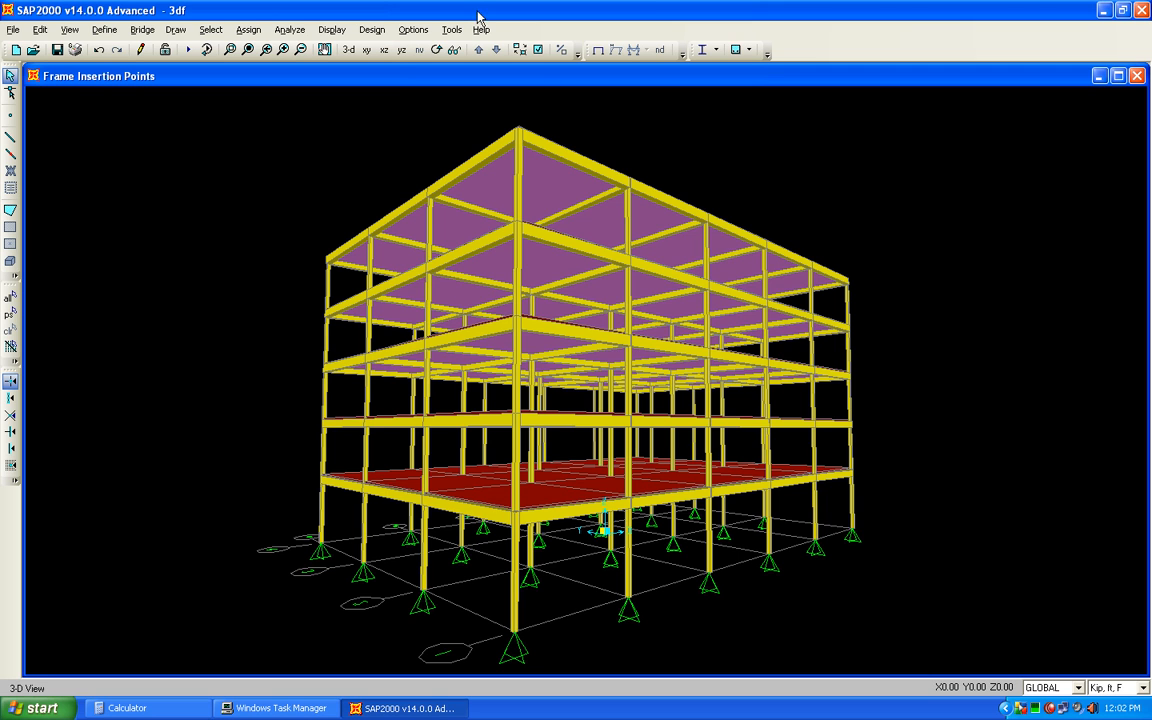
Save the model and add a load pattern named LIVE with type LIVE.
left_click(56, 49)
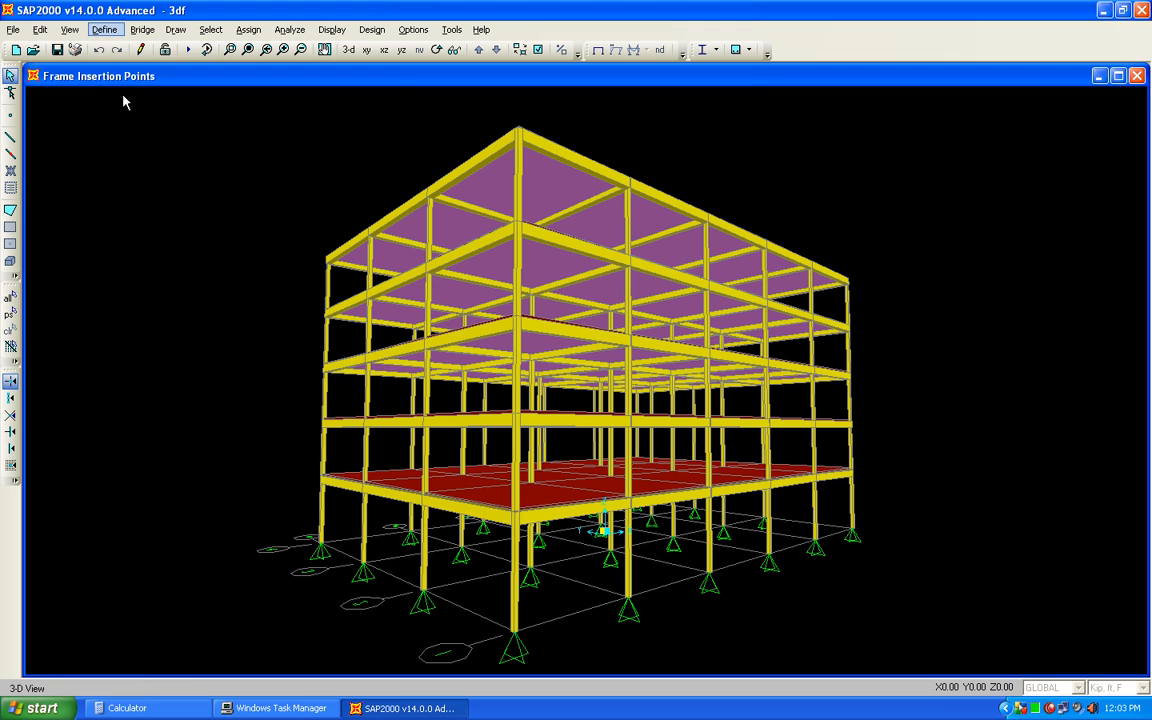
left_click(100, 30)
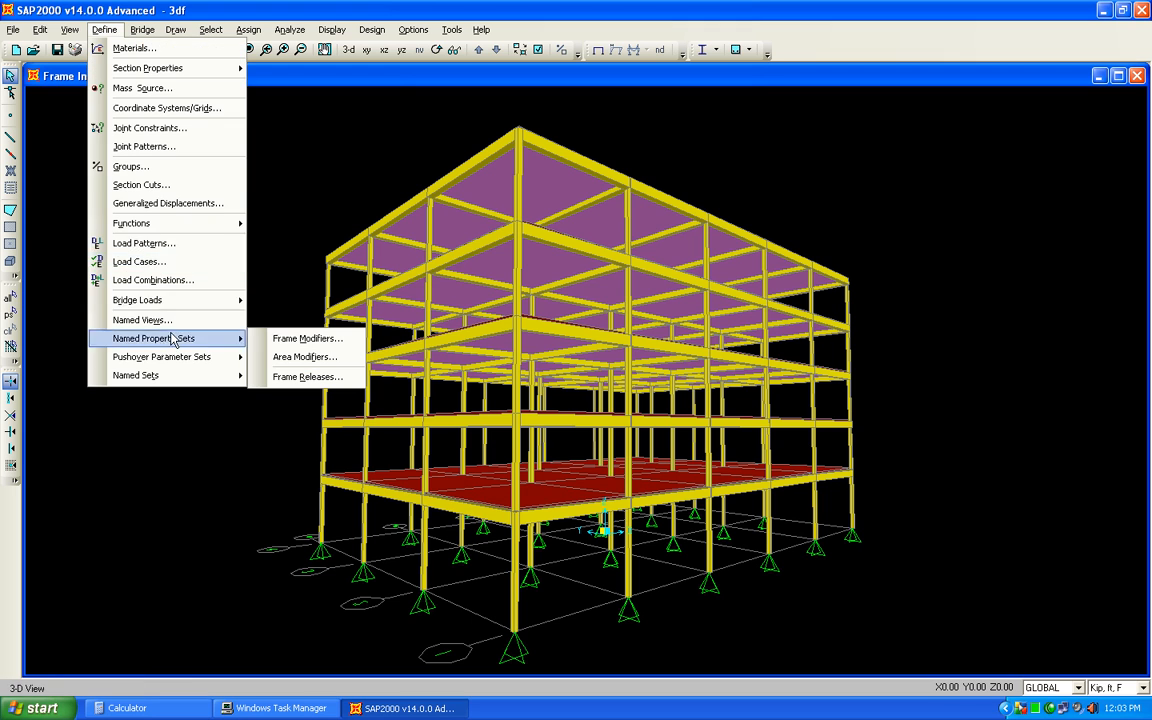
left_click(183, 252)
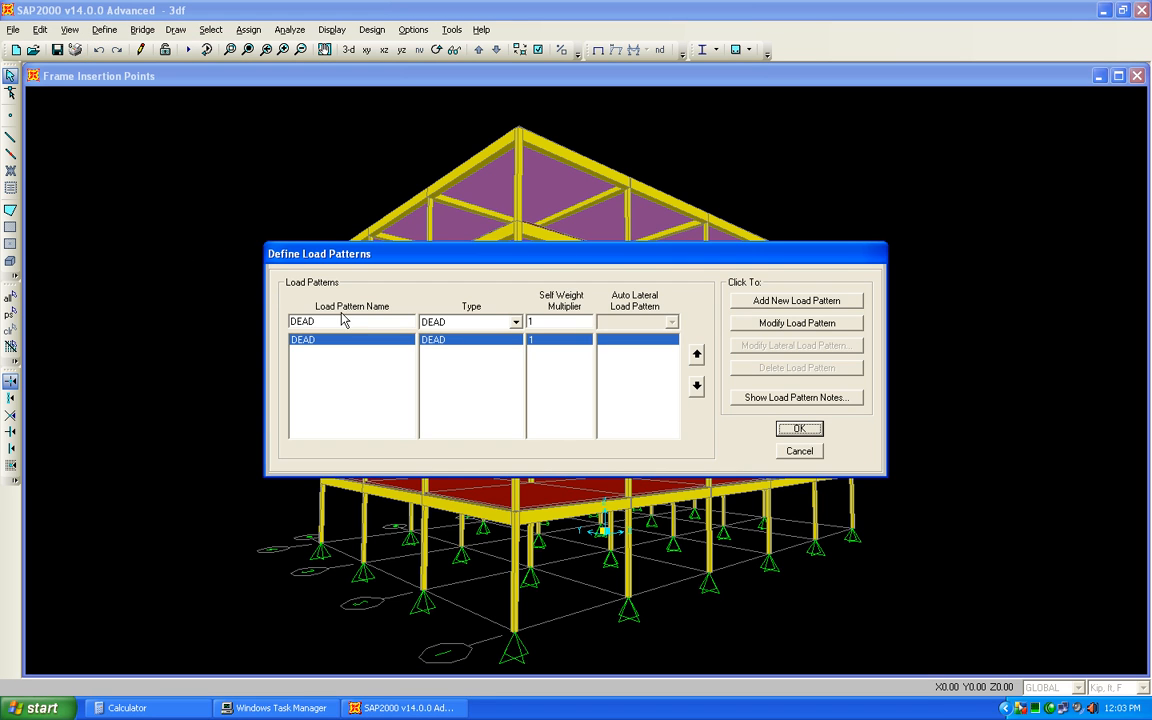
type("LIVE")
left_click(437, 320)
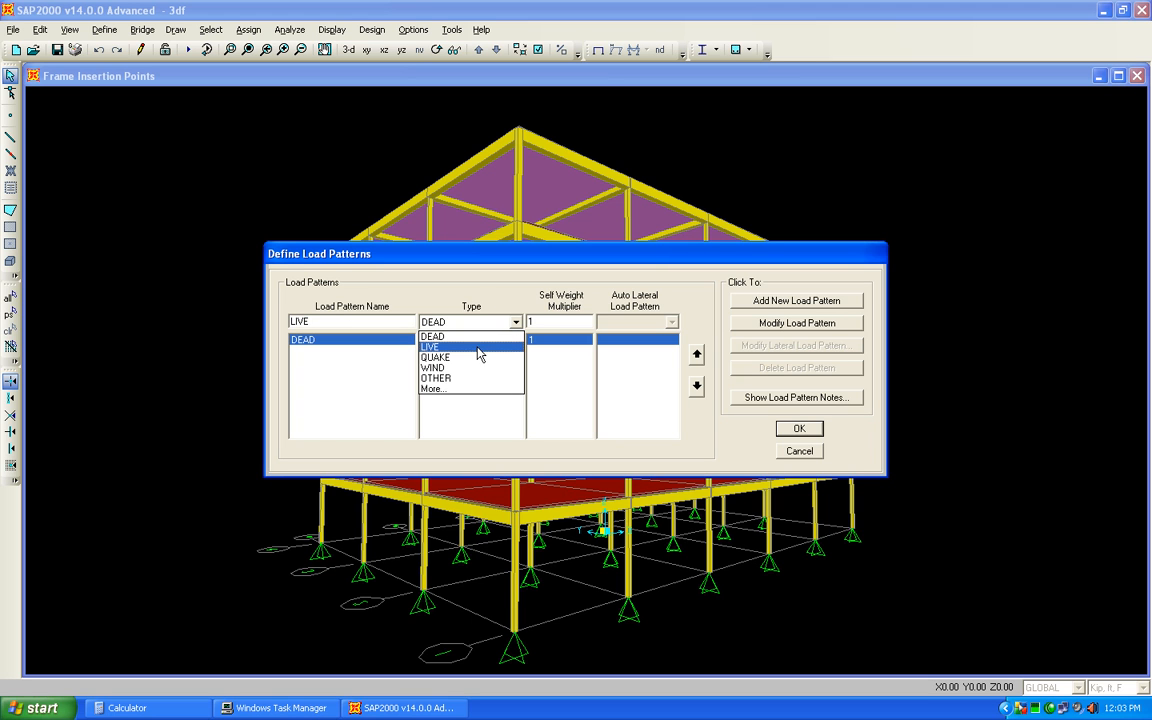
left_click(478, 350)
left_click(762, 300)
left_click(799, 428)
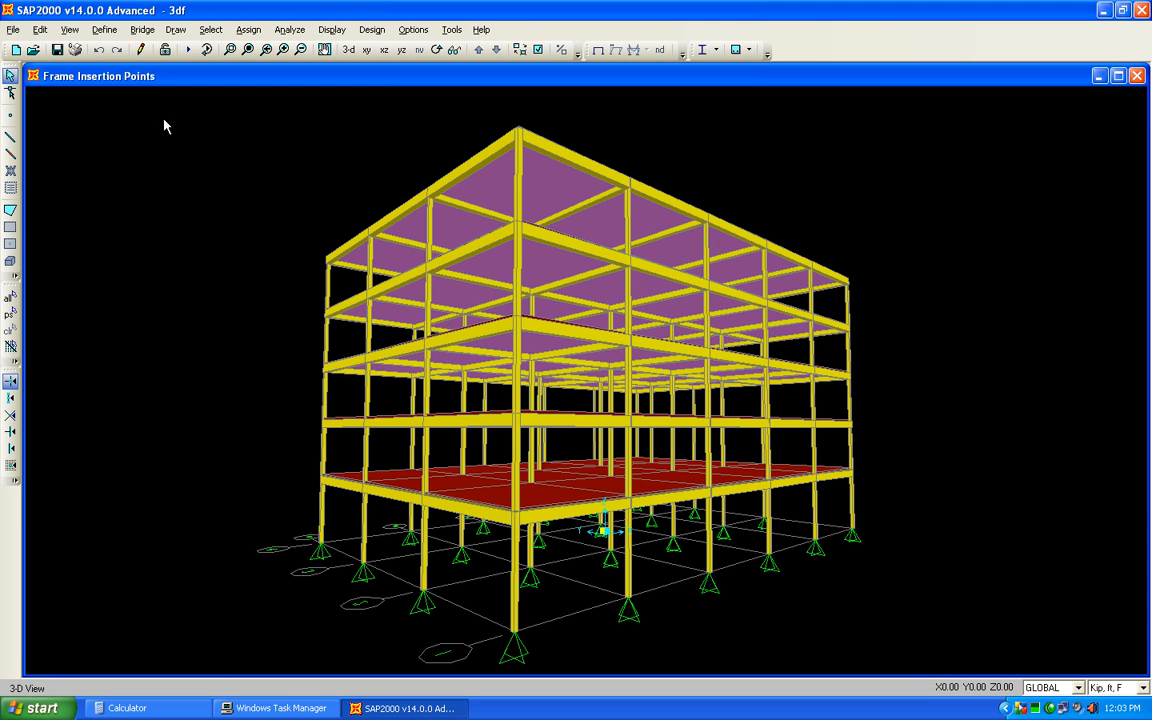
Add the default code-generated load combinations for Concrete Frame Design.
left_click(104, 30)
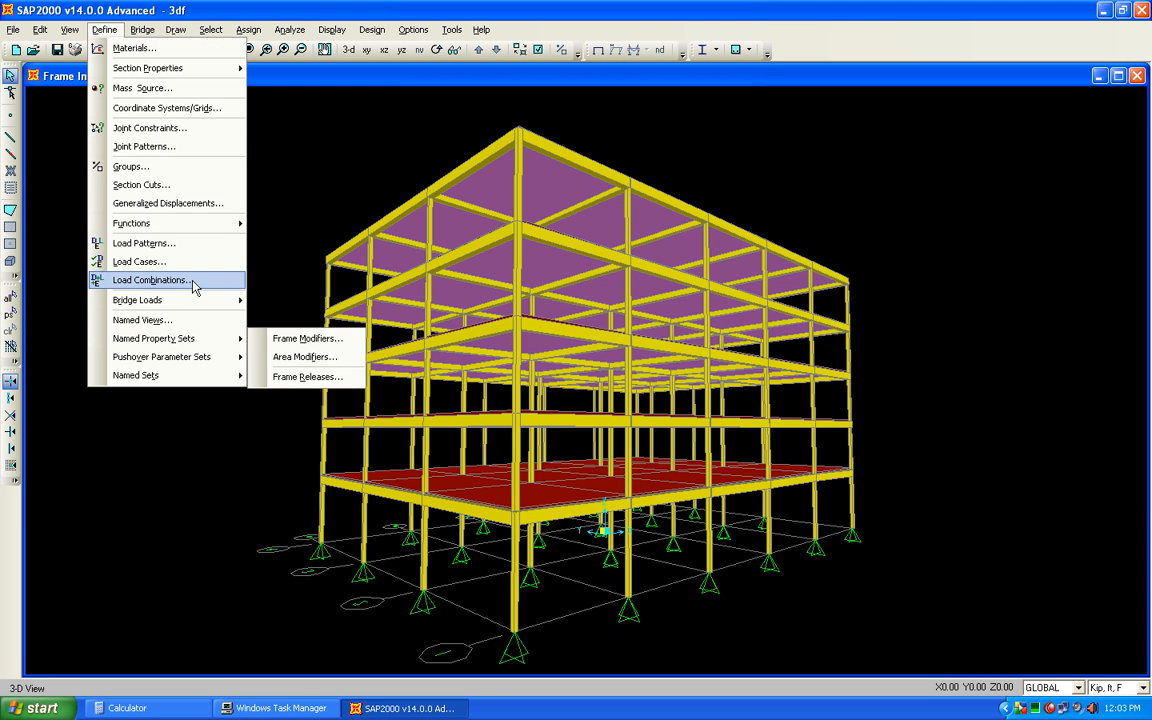
left_click(230, 281)
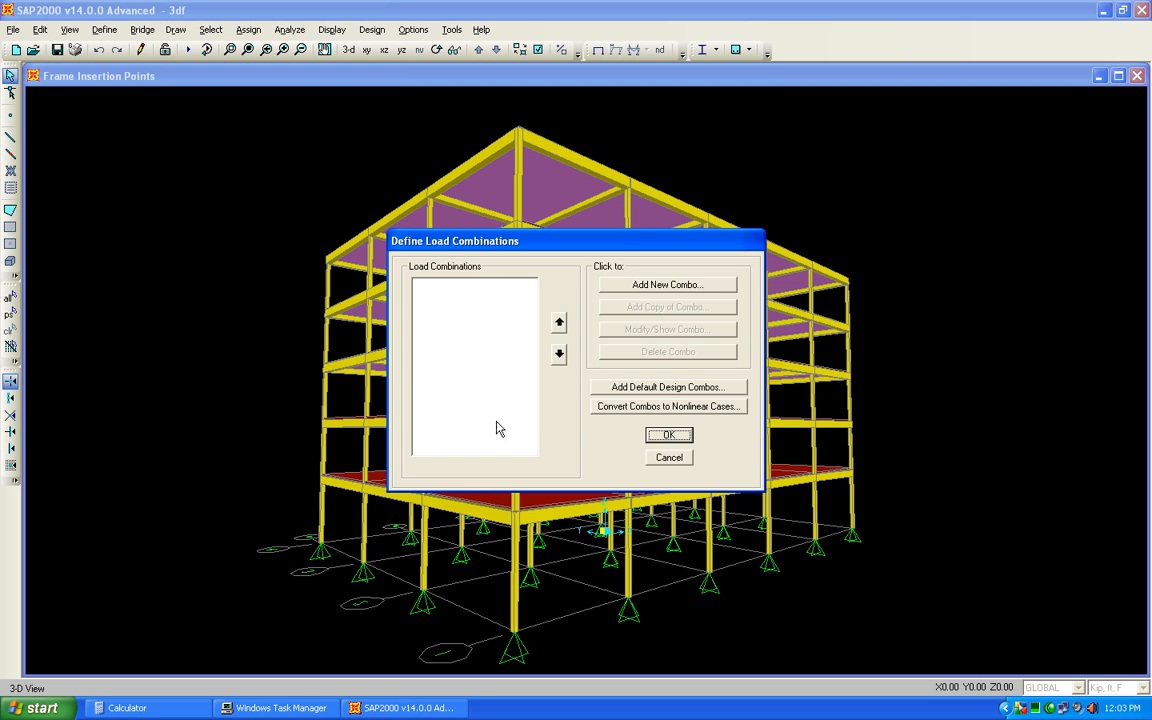
left_click(674, 390)
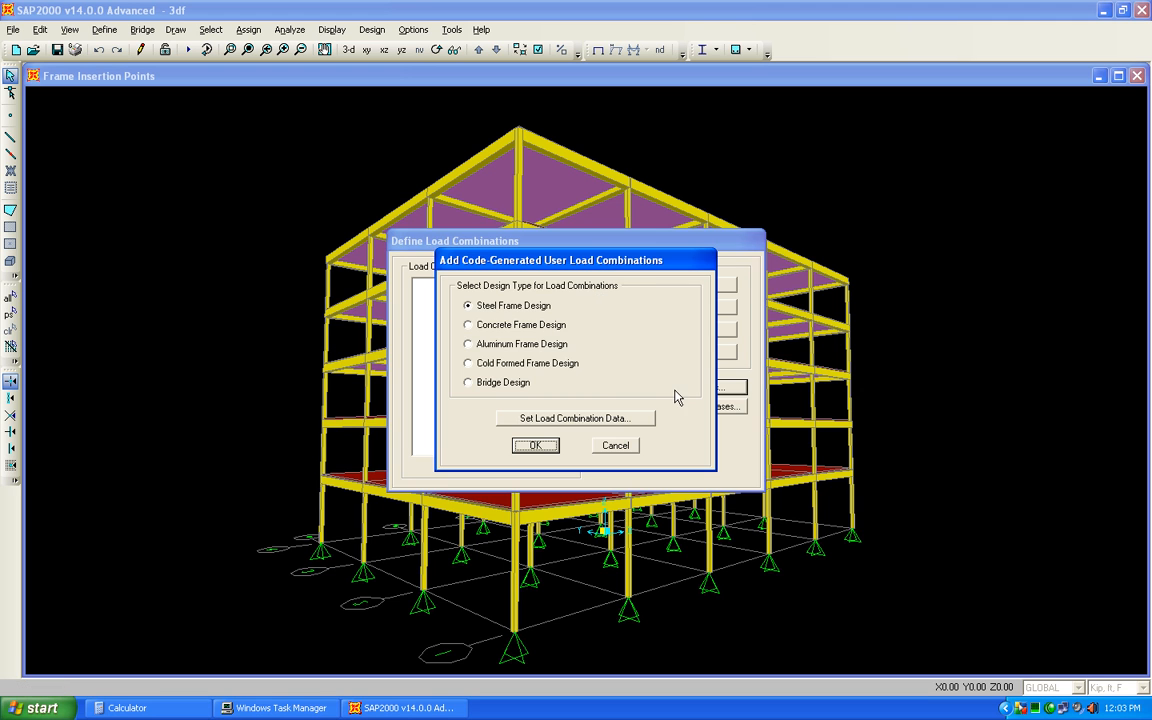
left_click(469, 326)
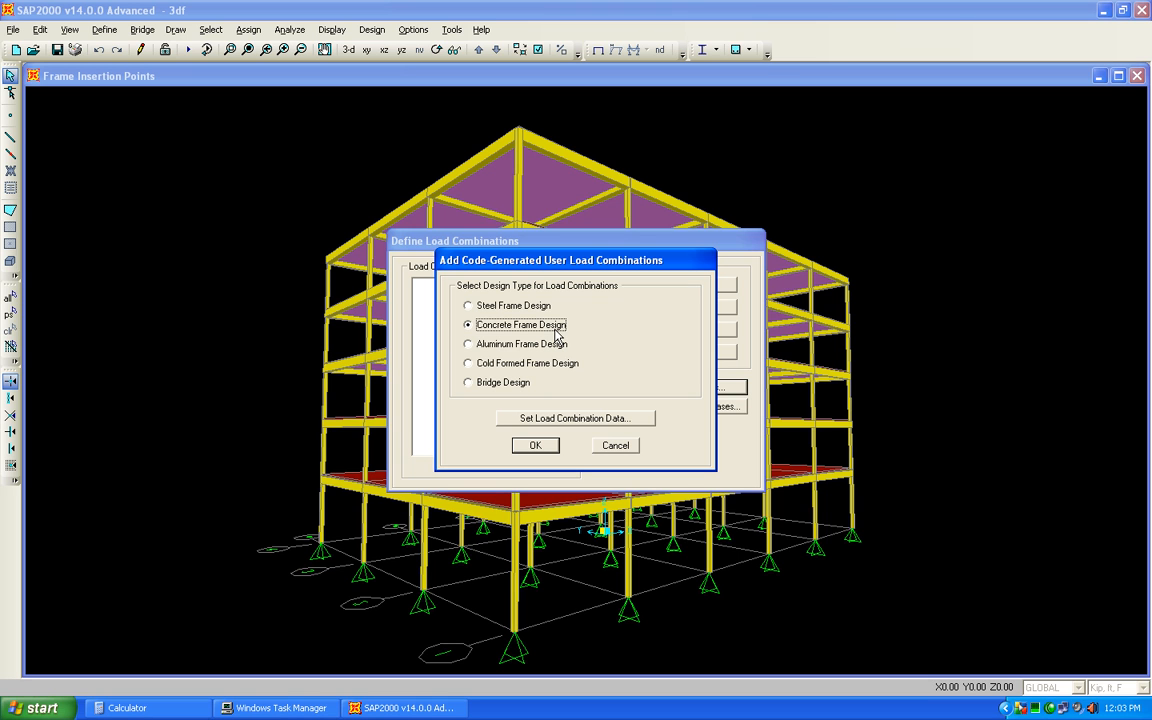
left_click(540, 447)
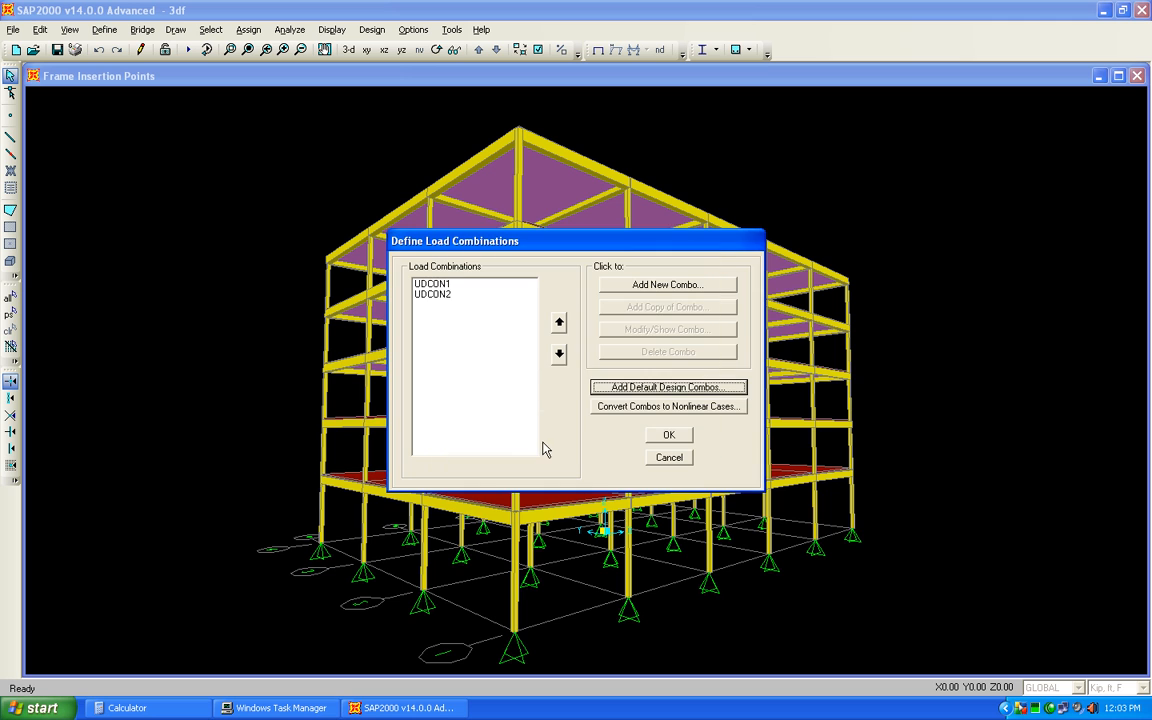
Check the load cases and scale factors of combination UDCON2, and accept the defined load combinations.
left_click(440, 284)
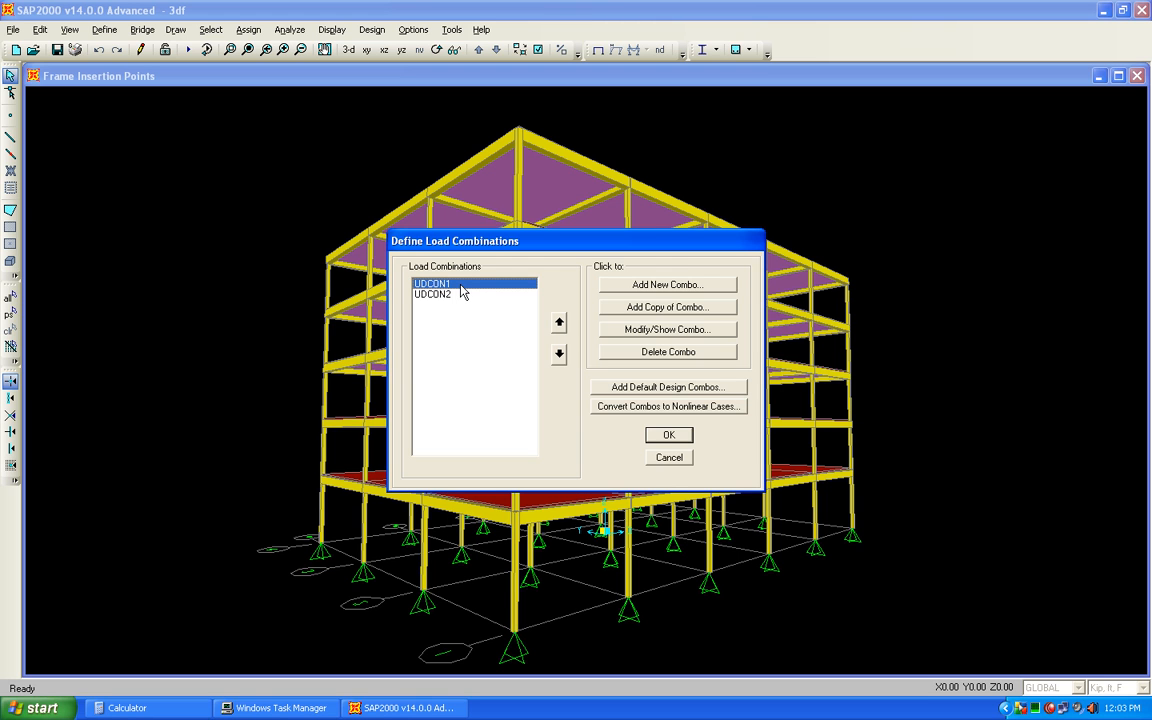
left_click(450, 295)
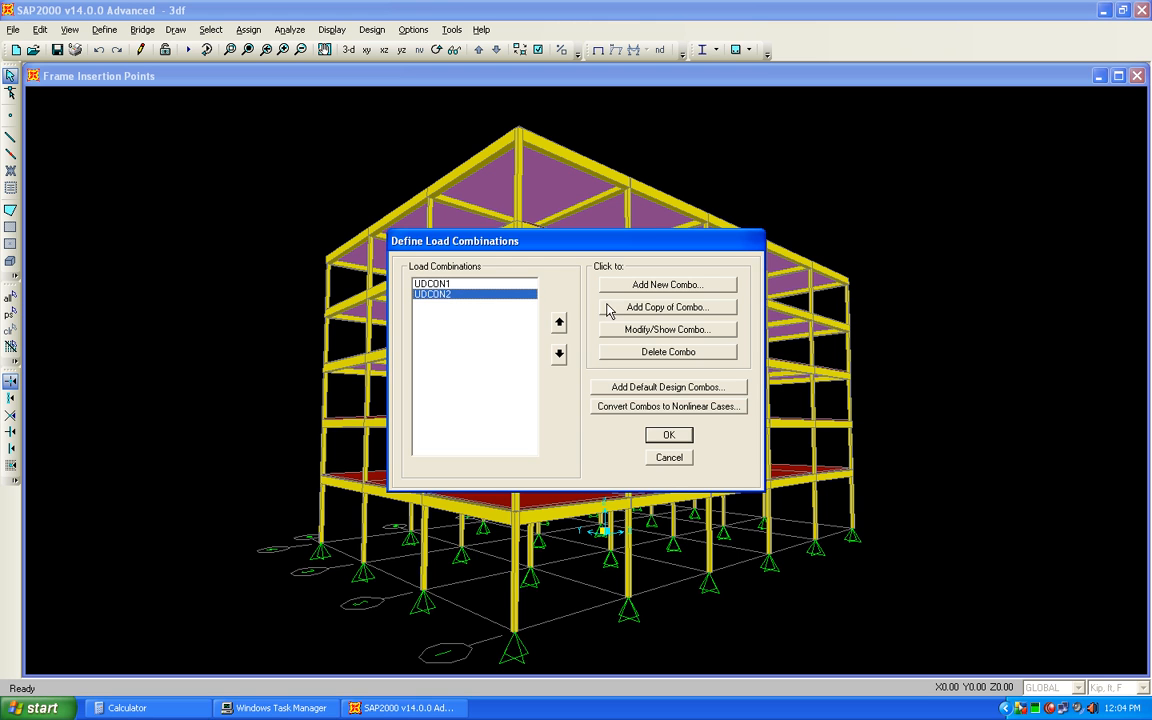
left_click(662, 329)
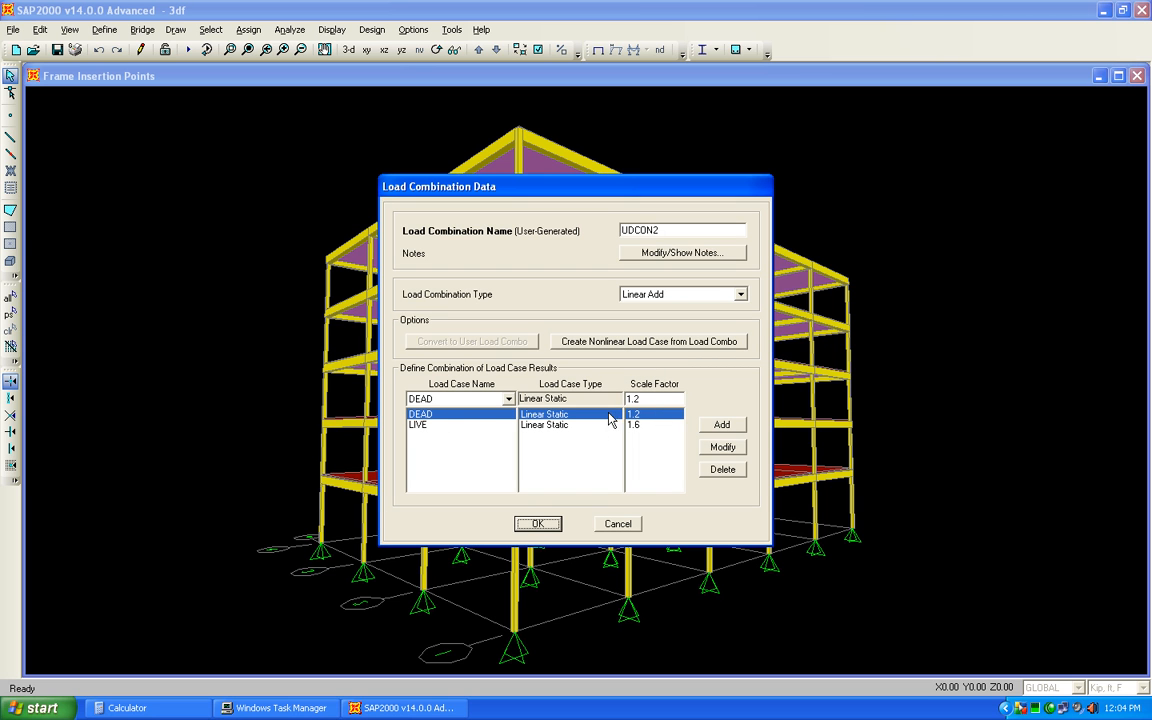
left_click(543, 526)
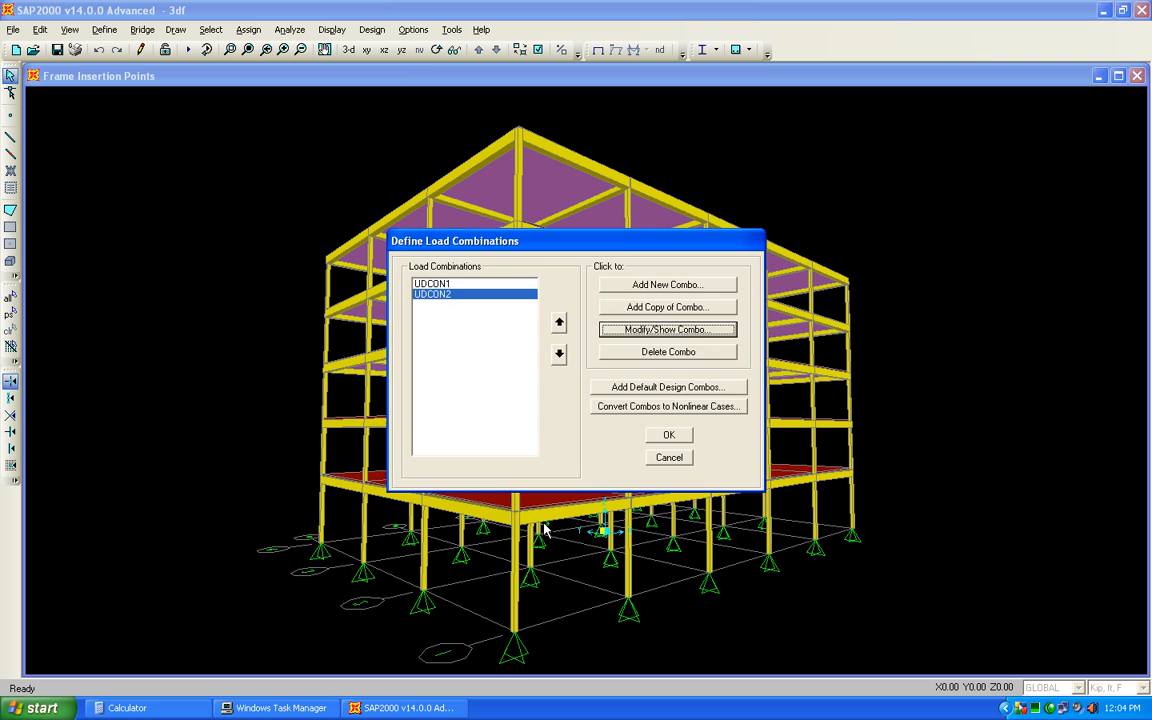
left_click(666, 435)
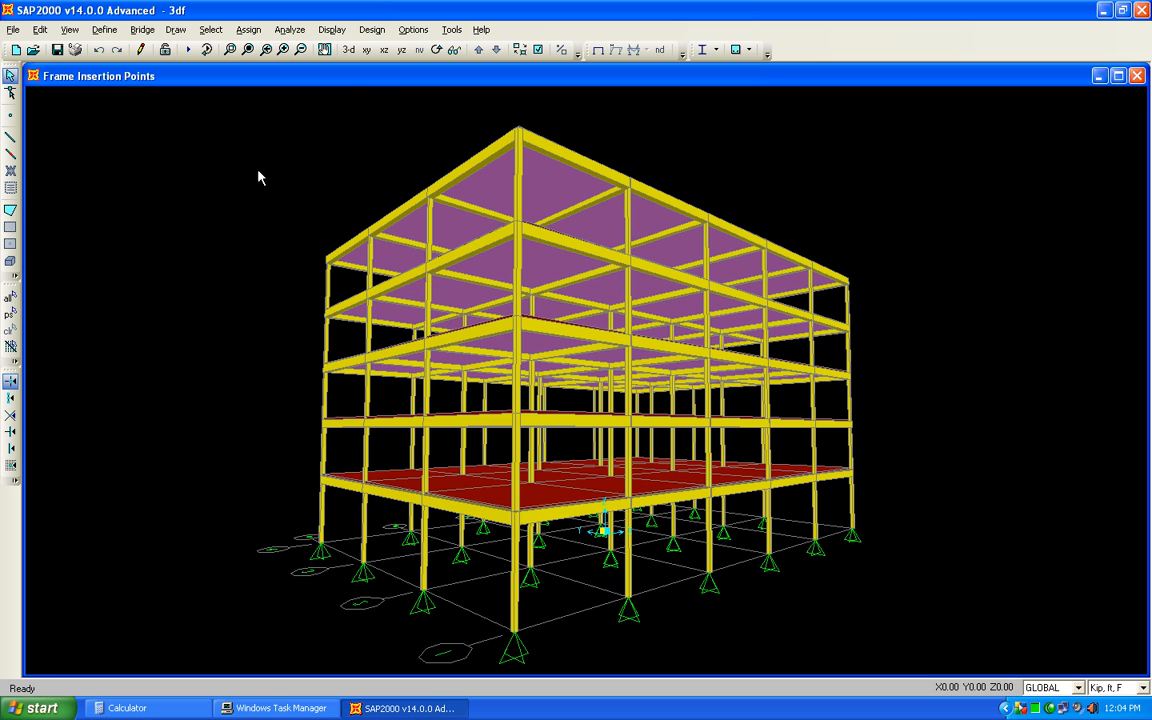
Go through the X-Y floor plans up to the roof level at Z=78 and select all of that level's joints, beams and slabs.
left_click(347, 50)
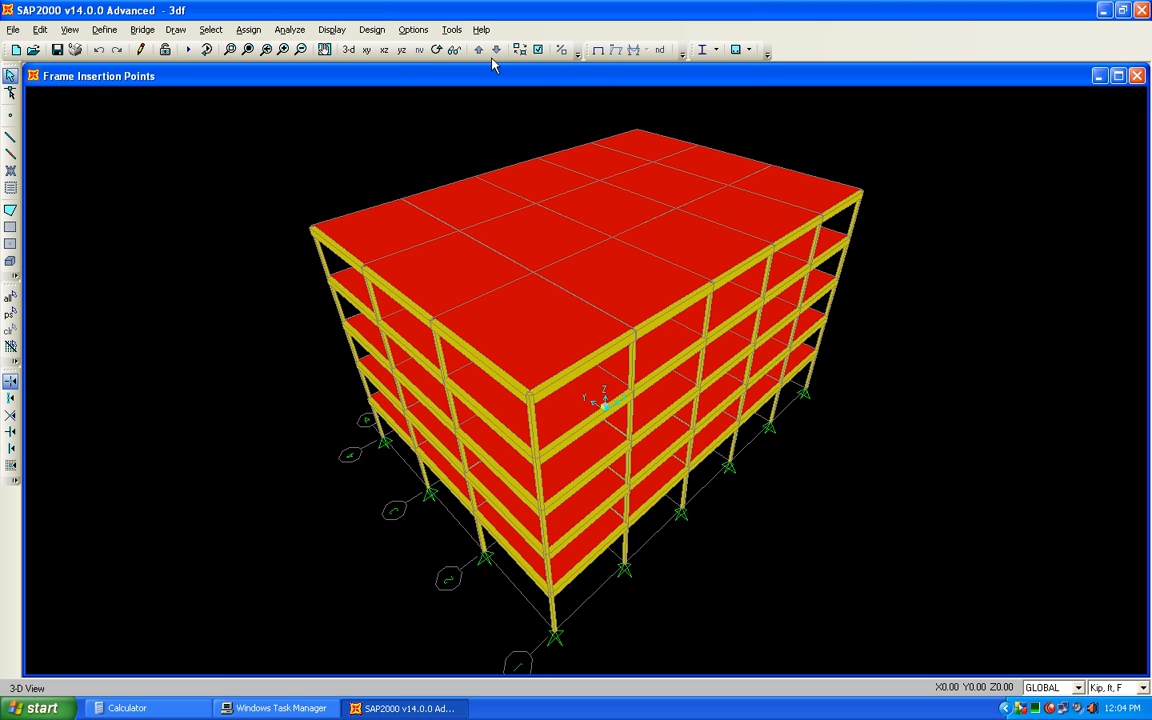
left_click(367, 50)
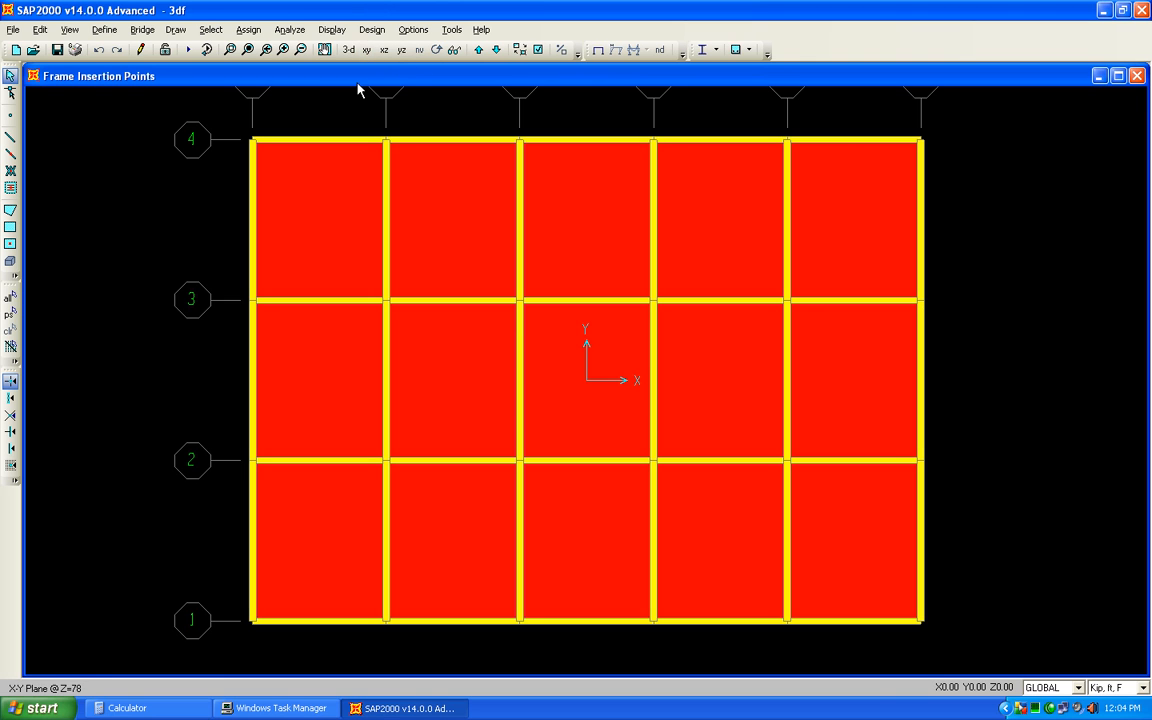
left_click(478, 51)
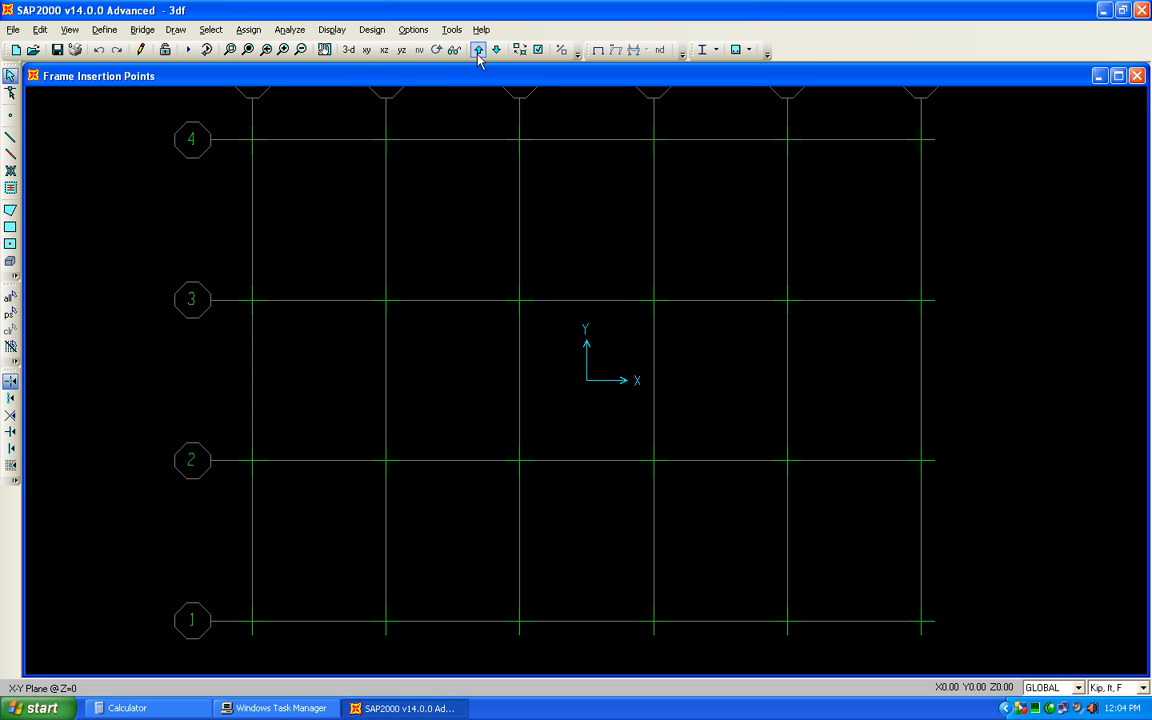
left_click(478, 51)
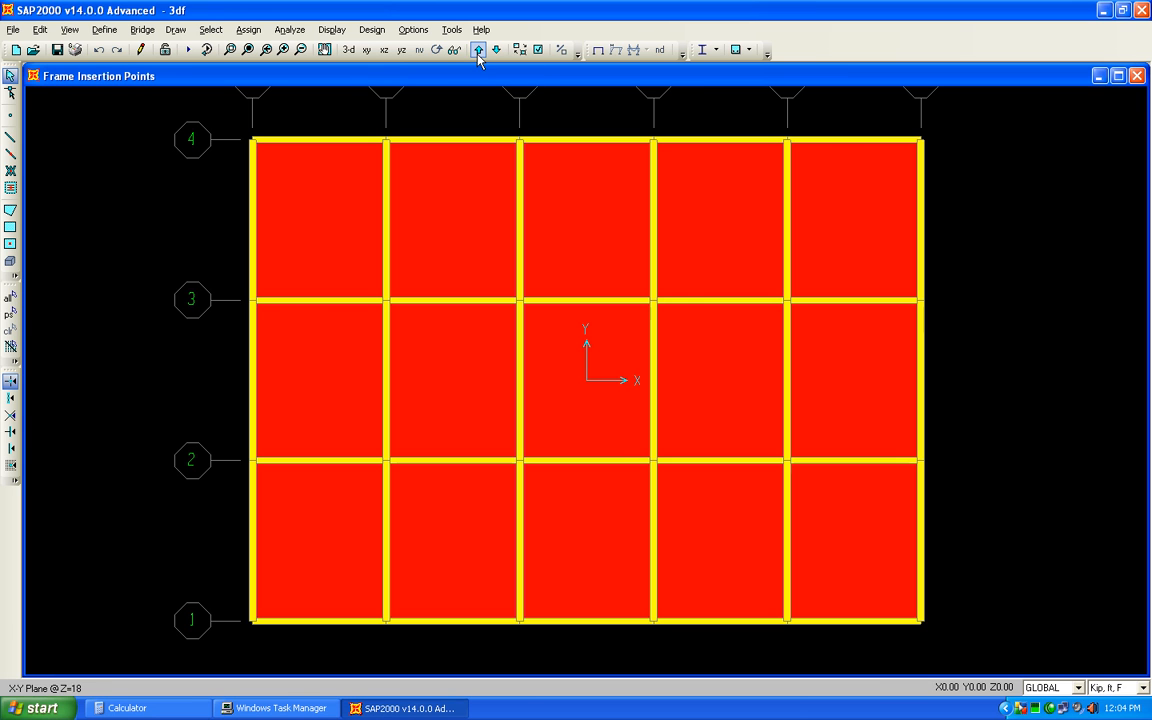
left_click(478, 51)
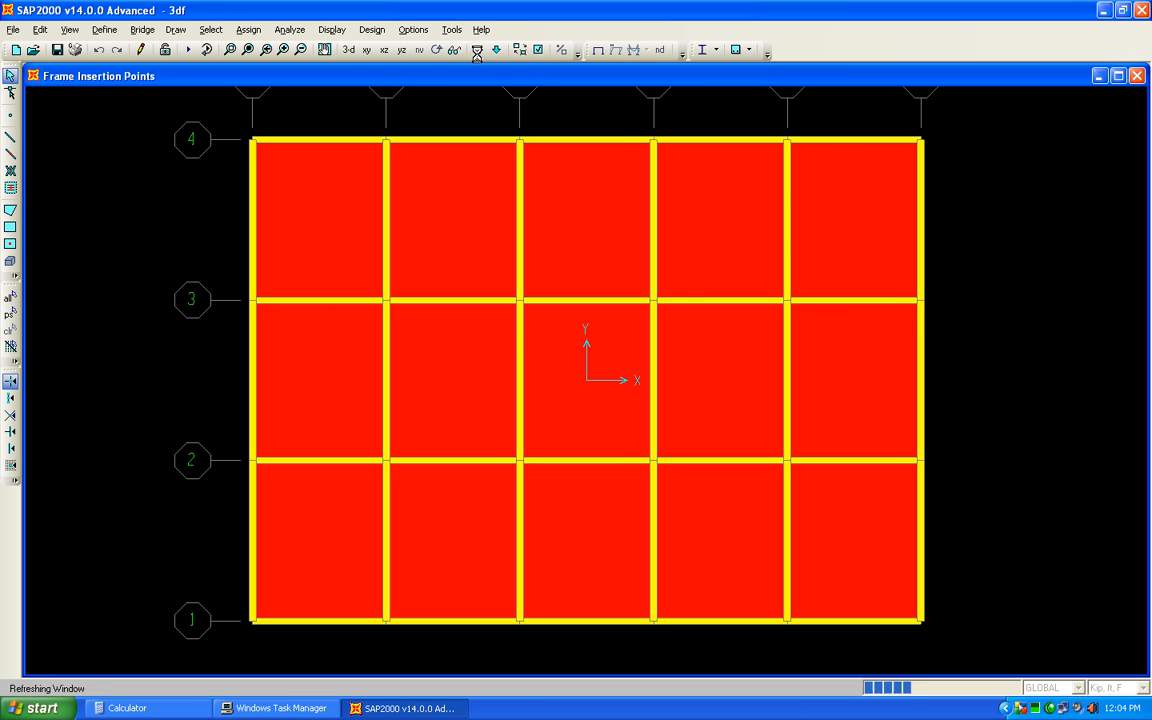
left_click(598, 52)
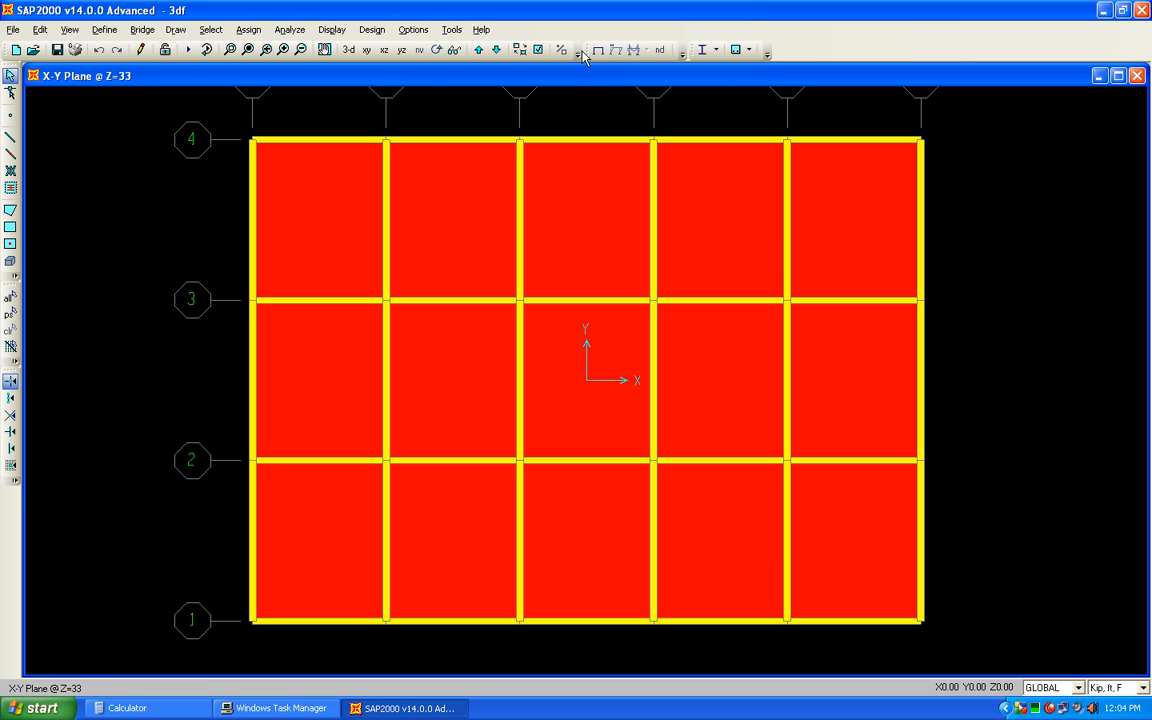
left_click(478, 51)
left_click(478, 51)
left_click(478, 51)
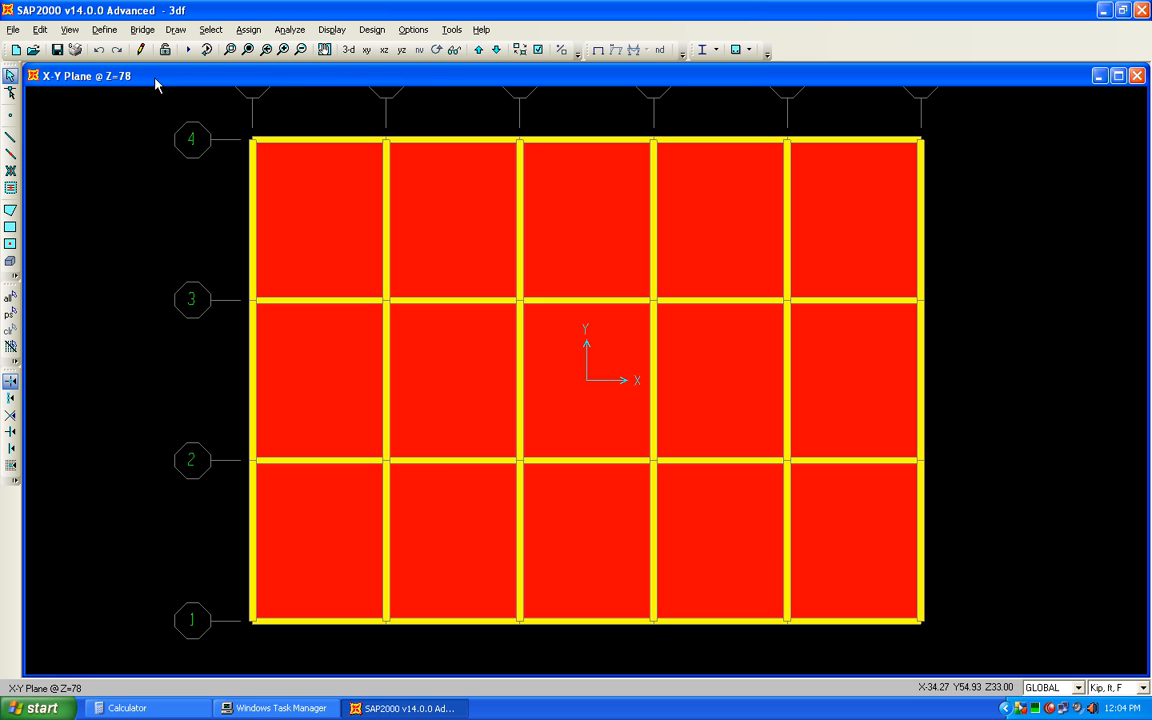
left_click(478, 51)
left_click_drag(230, 120, 977, 653)
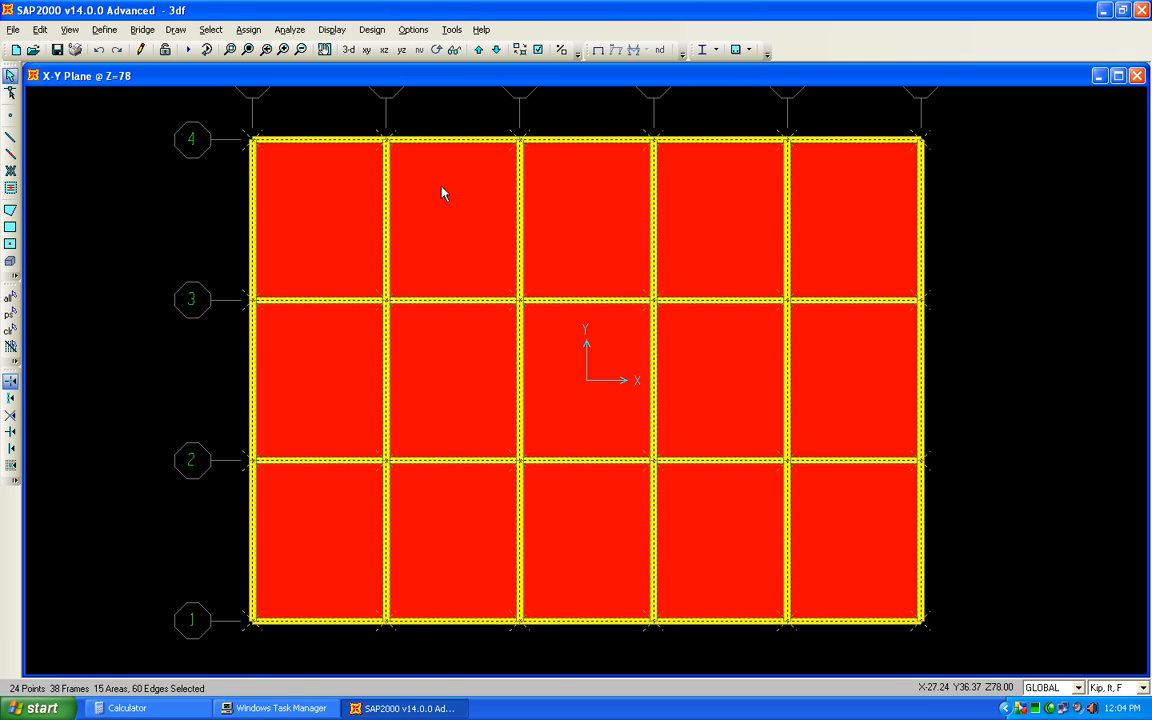
Assign the selected roof-level joints, beams and slabs to a new group named topfloor.
left_click_drag(200, 110, 977, 597)
left_click(246, 30)
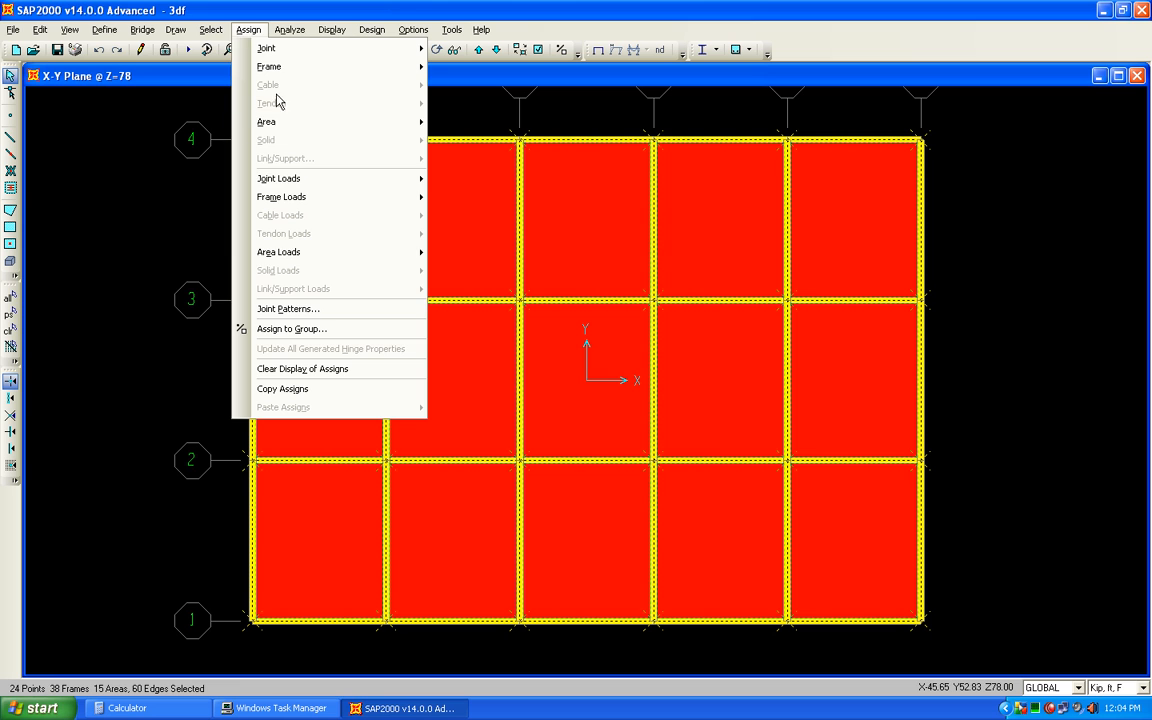
left_click(338, 331)
left_click(590, 281)
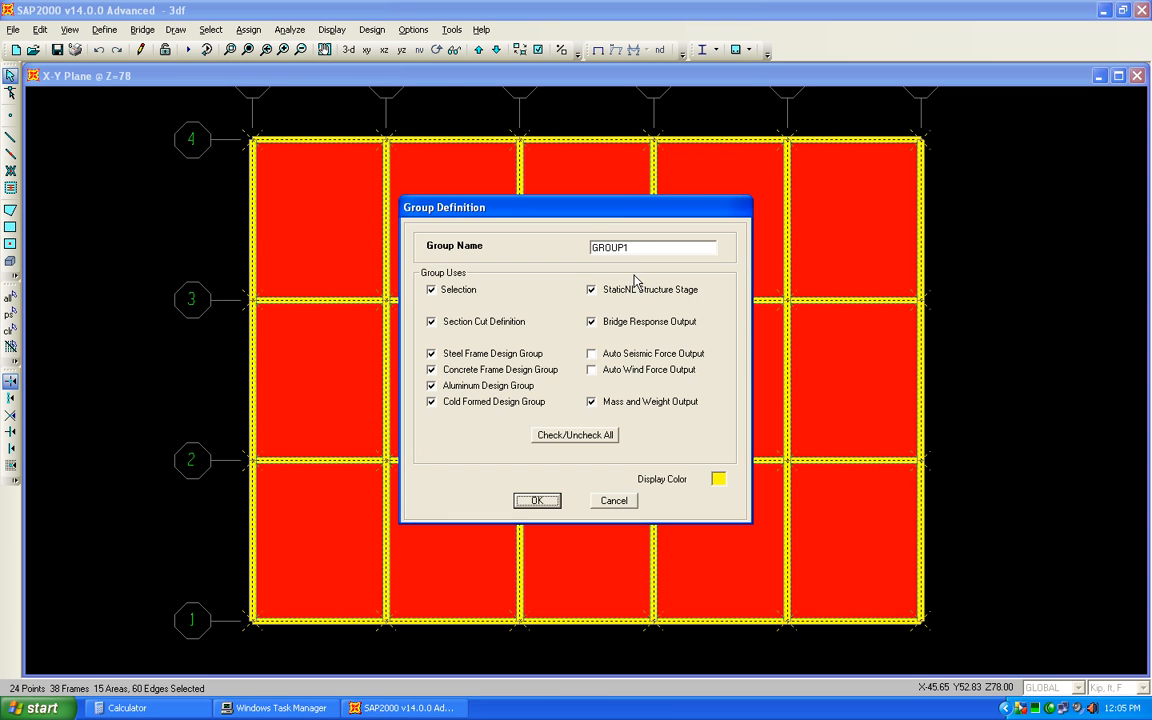
double_click(652, 246)
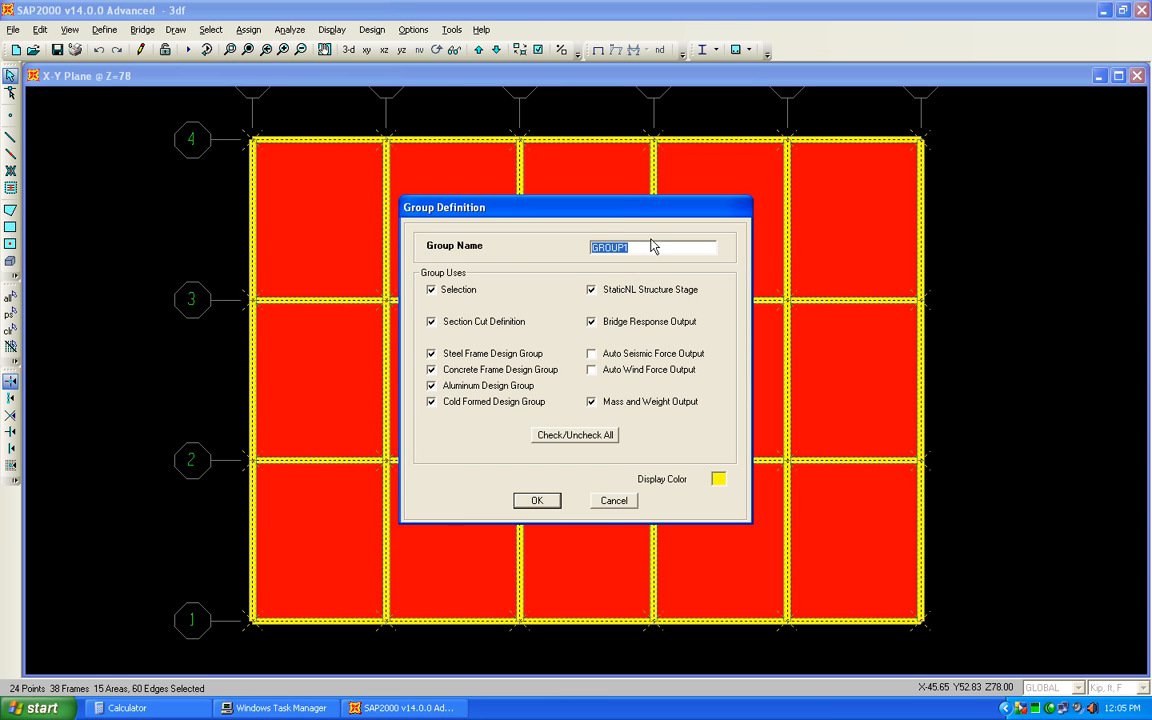
type("topfloor")
left_click(536, 500)
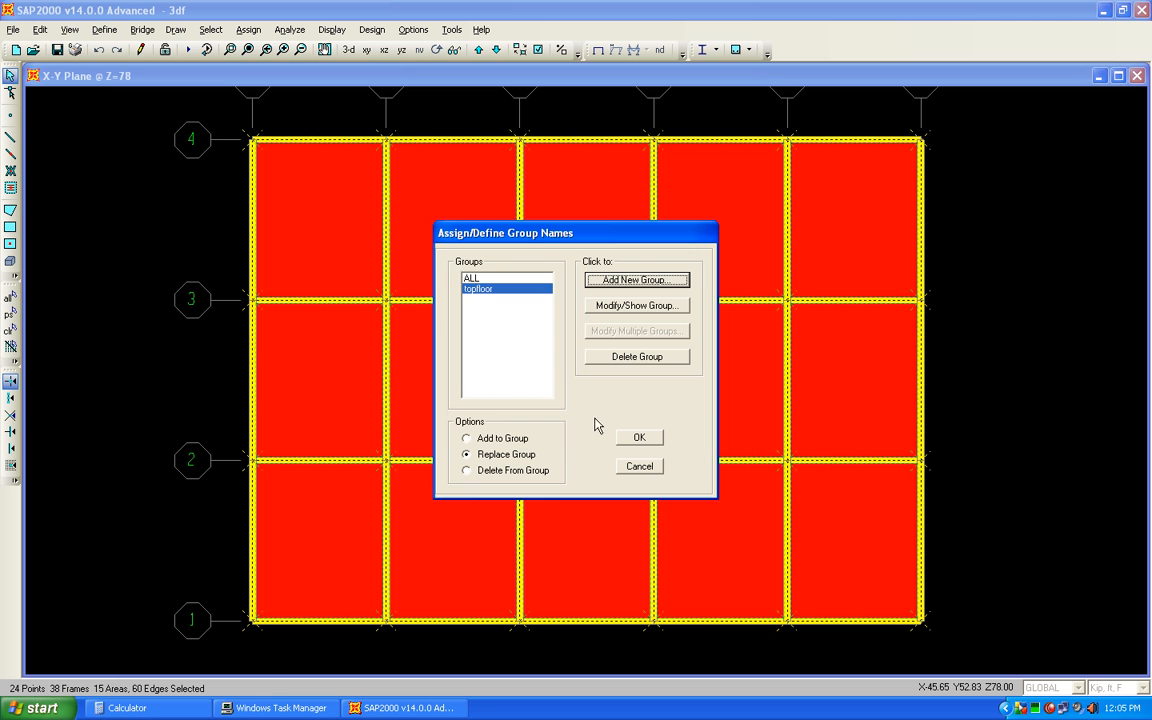
left_click(636, 439)
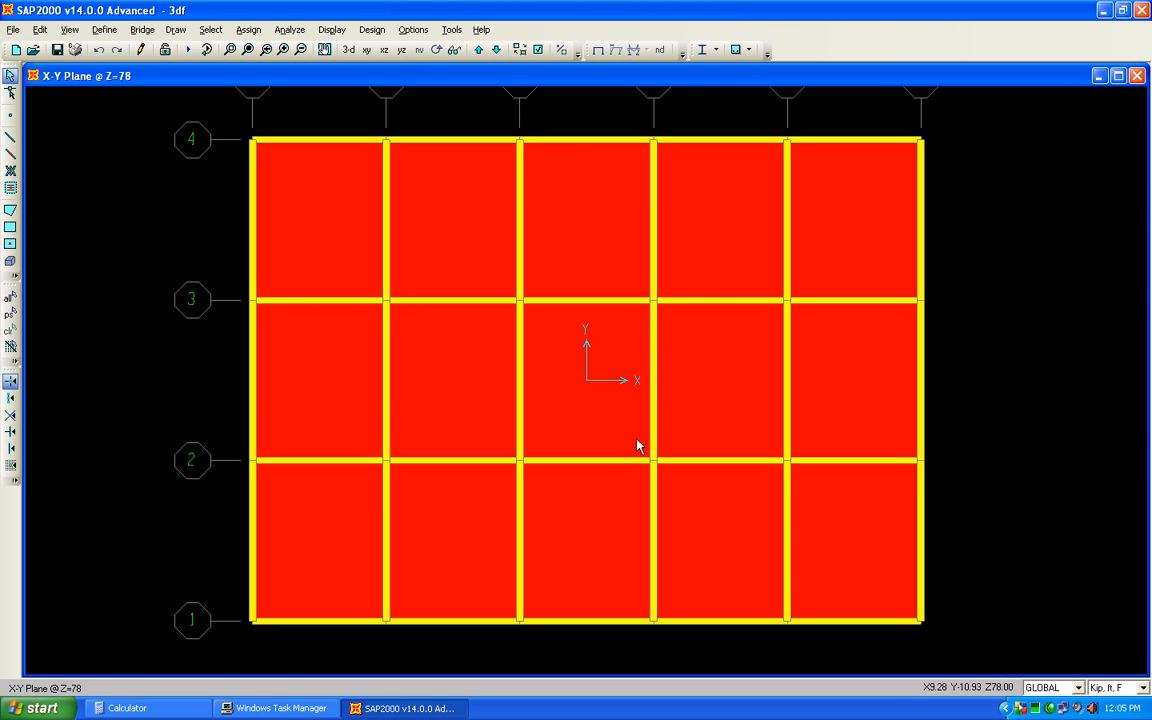
Select everything on the X-Y plan at Z=18 and assign it to a new group named firstfloor.
left_click(479, 50)
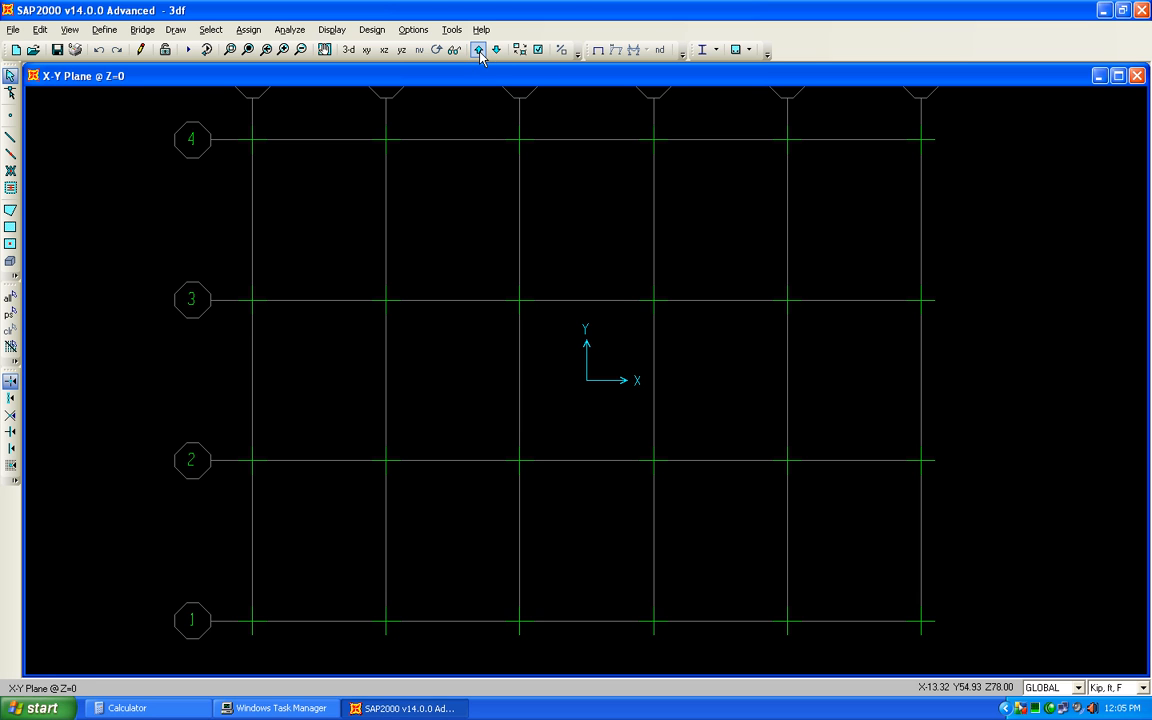
left_click(479, 50)
left_click_drag(207, 120, 364, 165)
left_click_drag(433, 195, 972, 648)
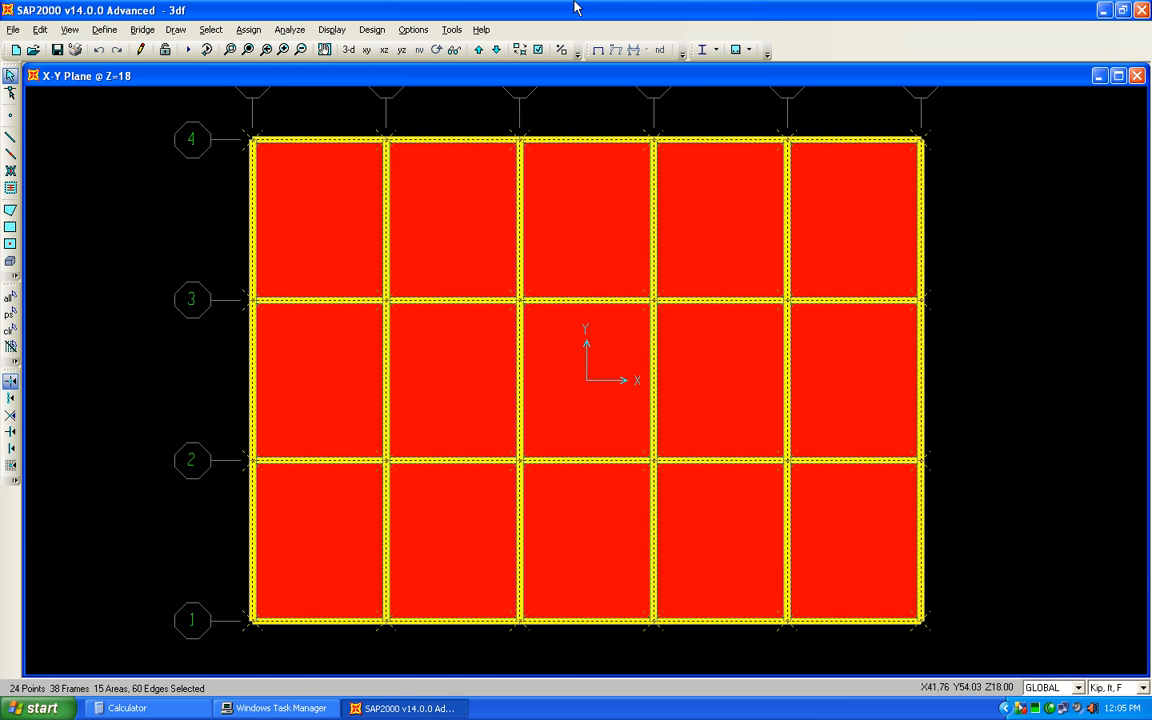
left_click(248, 29)
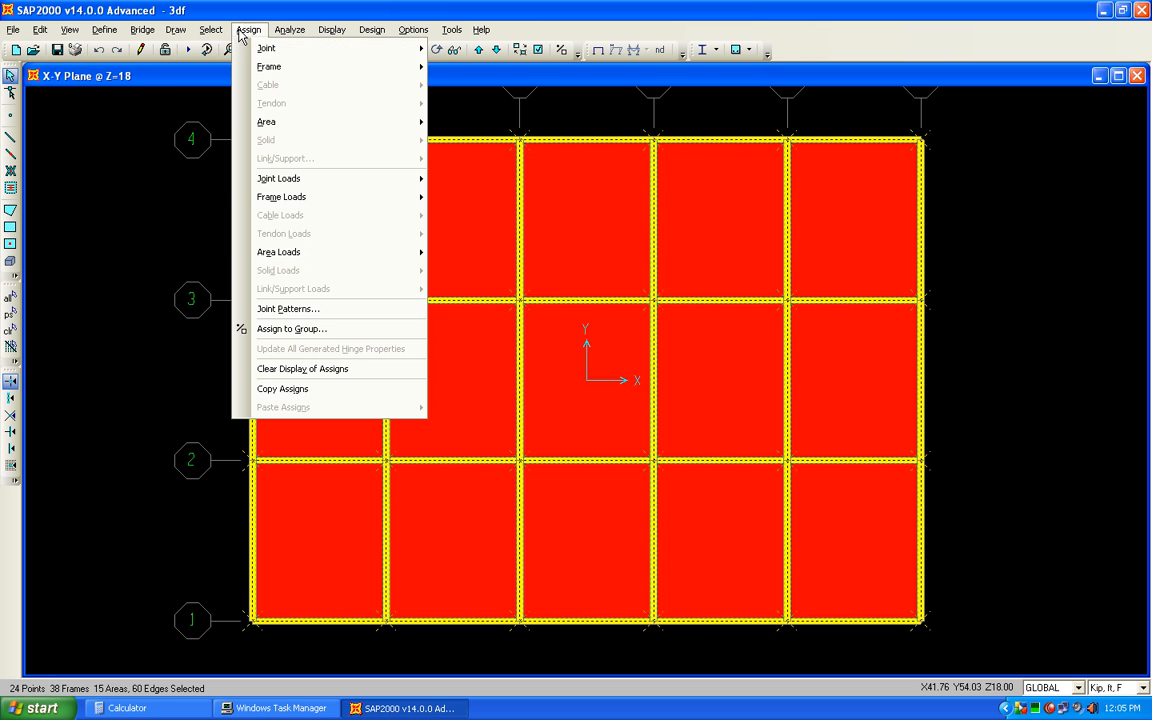
left_click(289, 329)
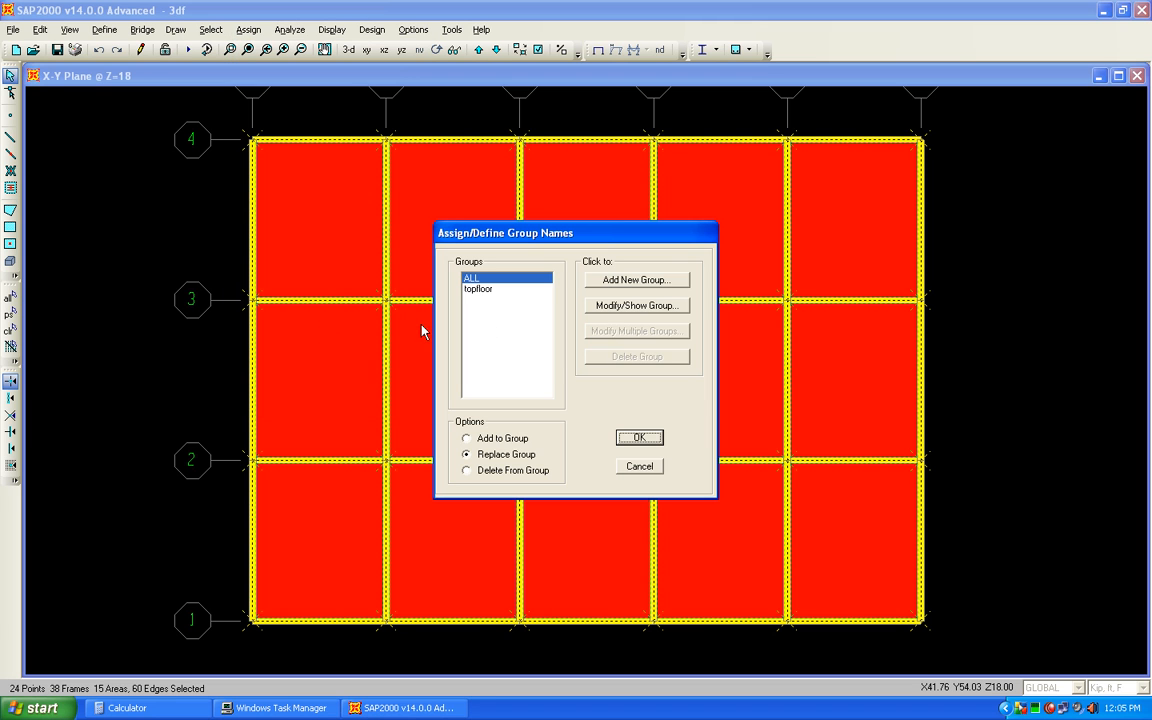
left_click(609, 280)
double_click(634, 248)
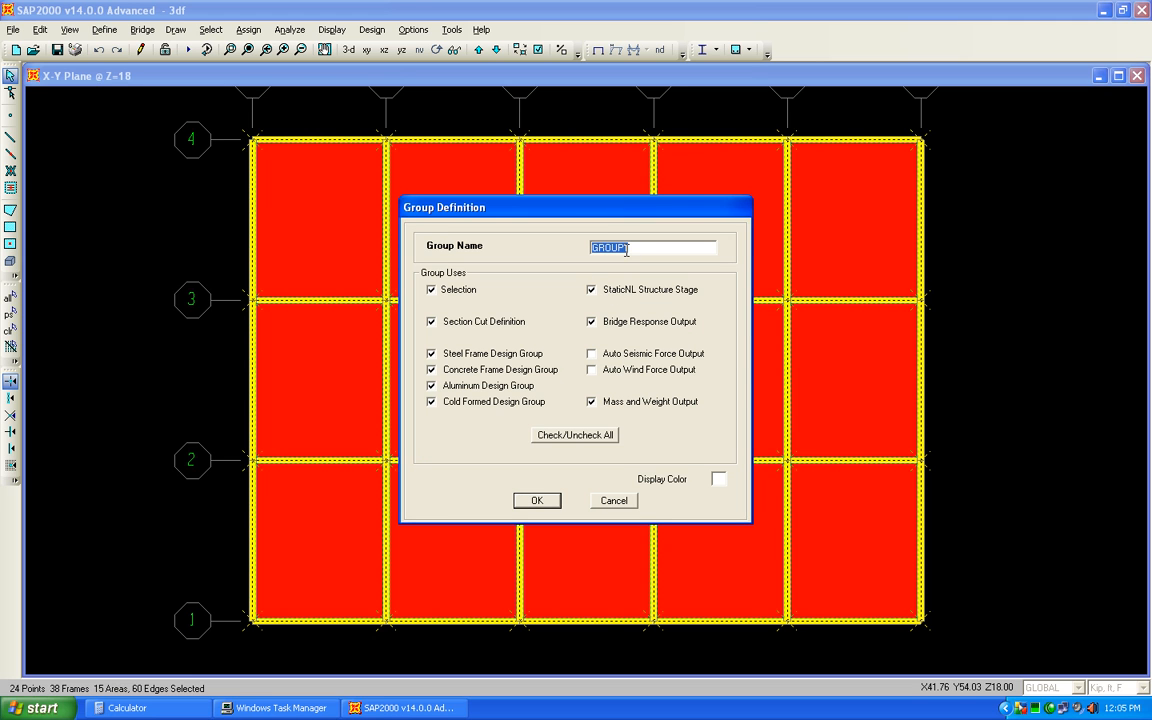
type("f")
left_click(536, 500)
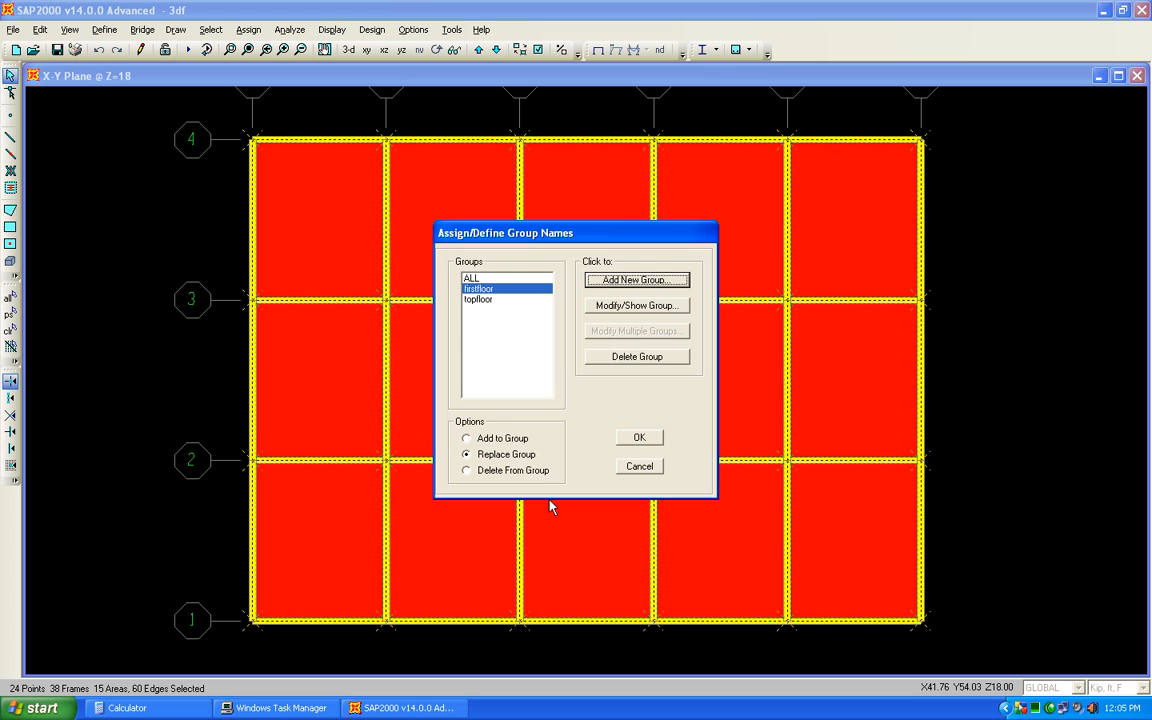
left_click(638, 436)
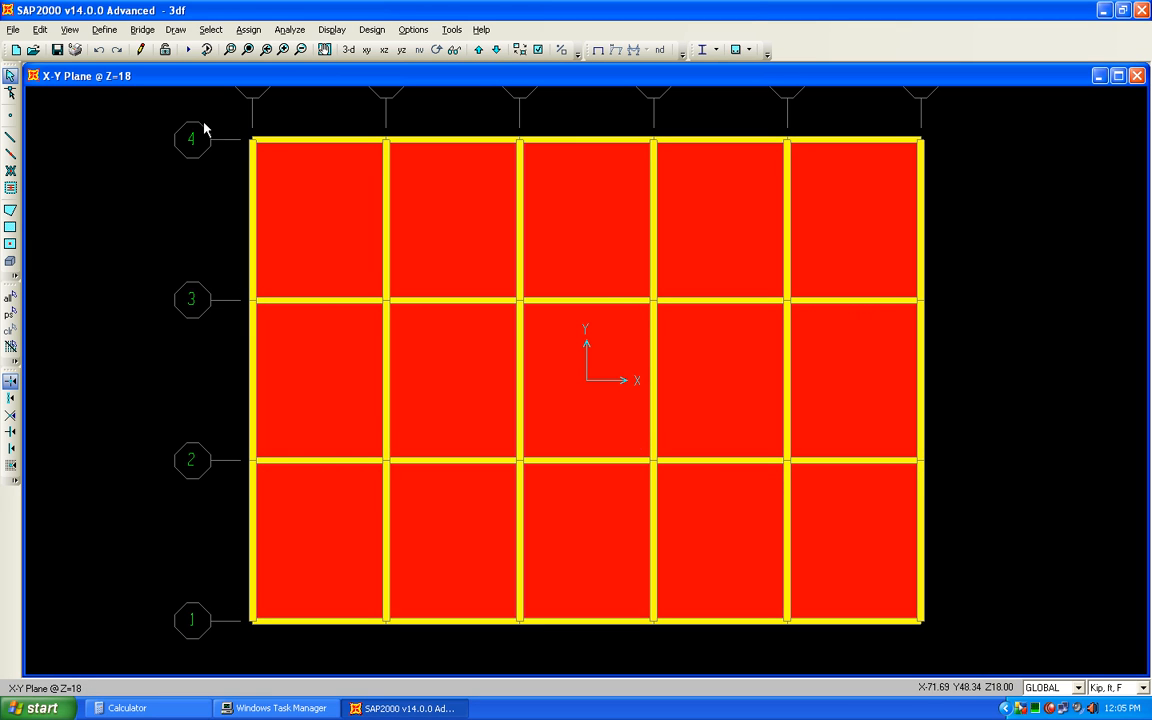
Select all objects on the plans at Z=33, Z=48 and Z=63 and assign them to a new group named Intfloors.
left_click(479, 52)
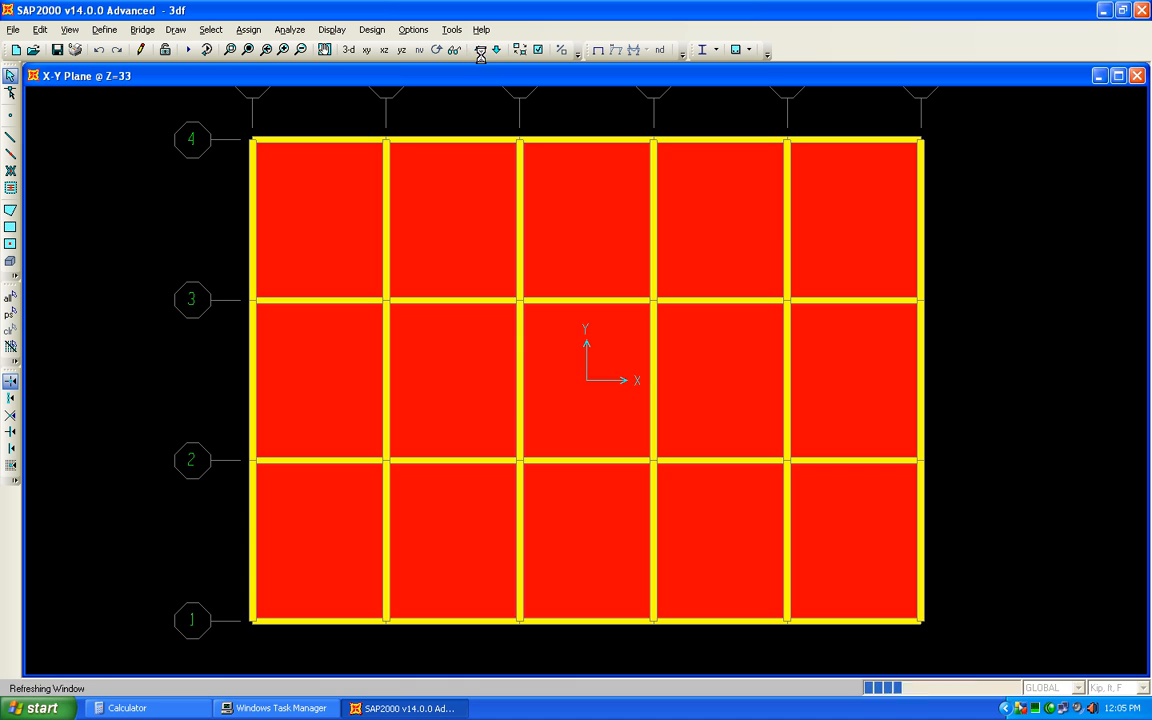
left_click_drag(247, 126, 1003, 650)
left_click(479, 52)
left_click_drag(196, 121, 990, 661)
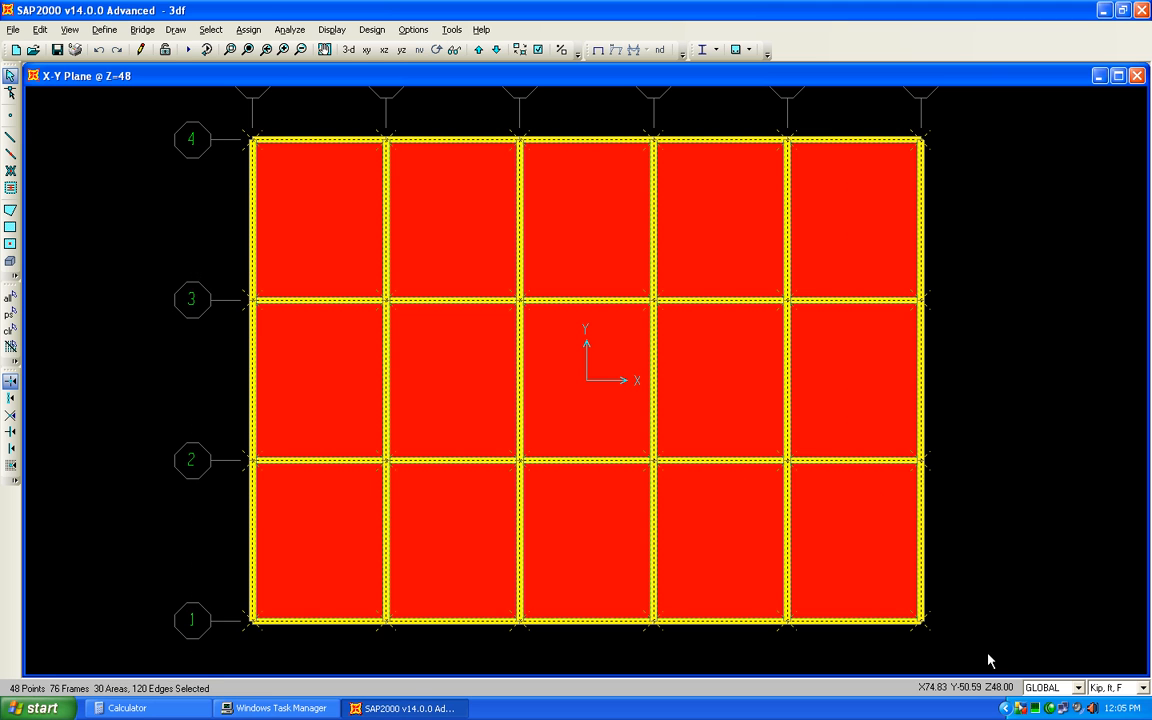
left_click(480, 52)
left_click_drag(216, 113, 984, 658)
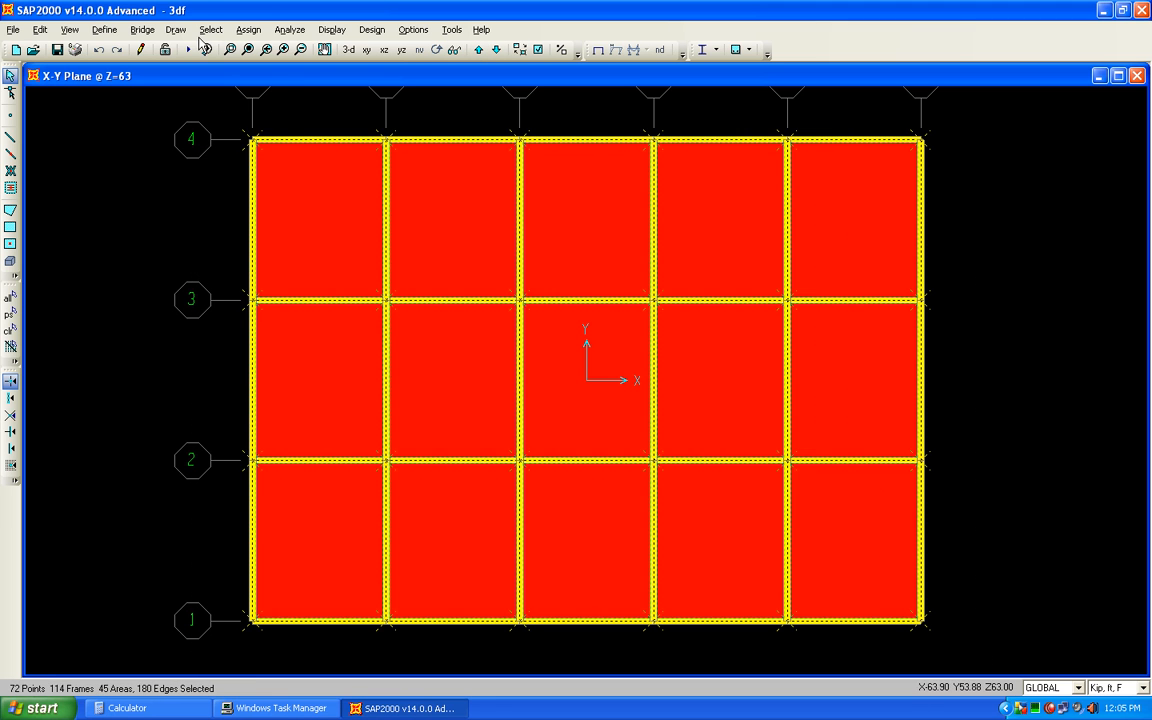
left_click(248, 29)
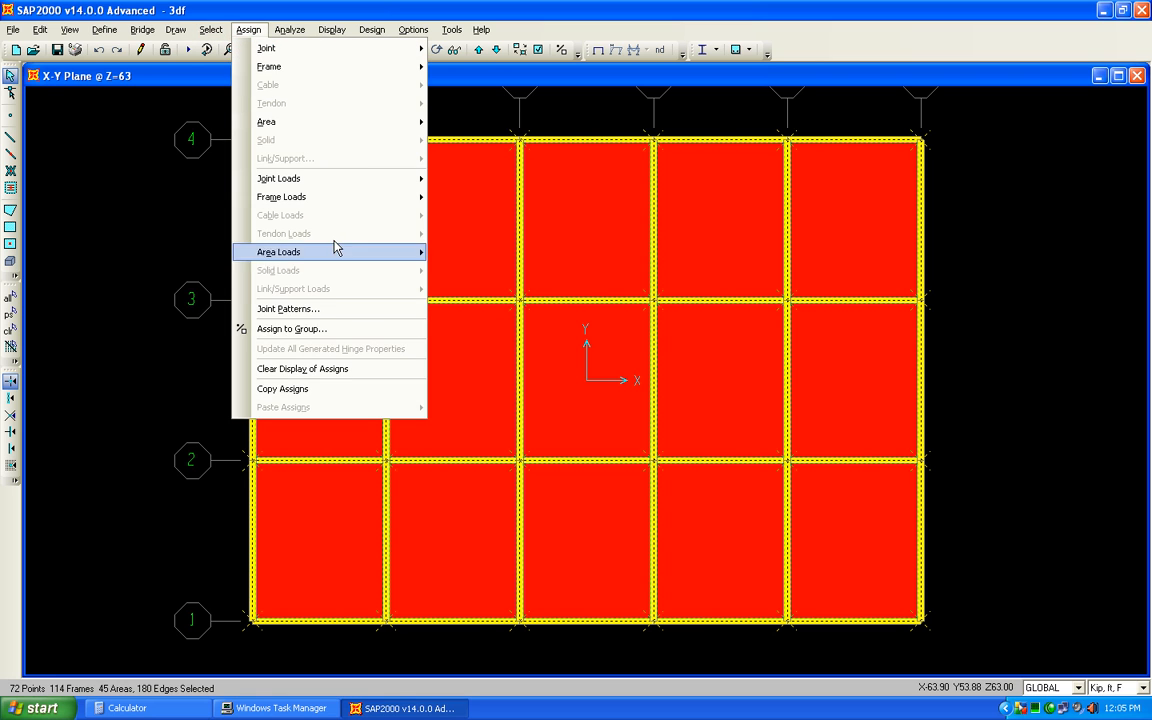
left_click(345, 329)
left_click(637, 280)
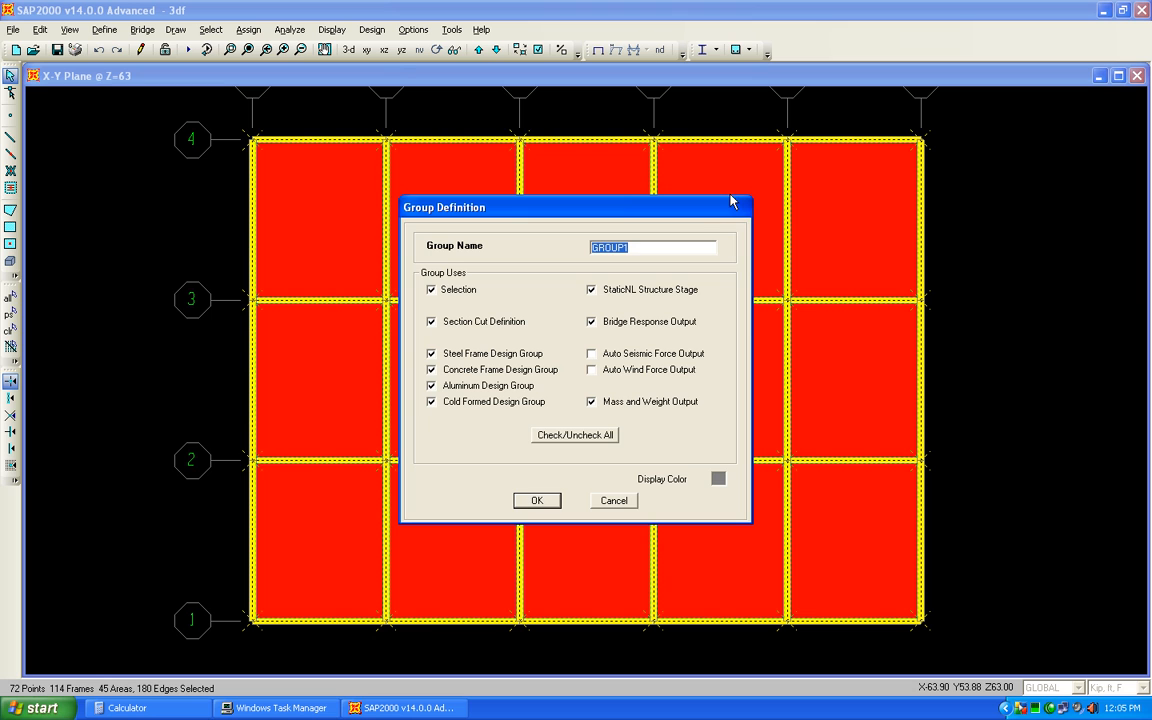
key("BackSpace")
type("Intfloors")
left_click(536, 500)
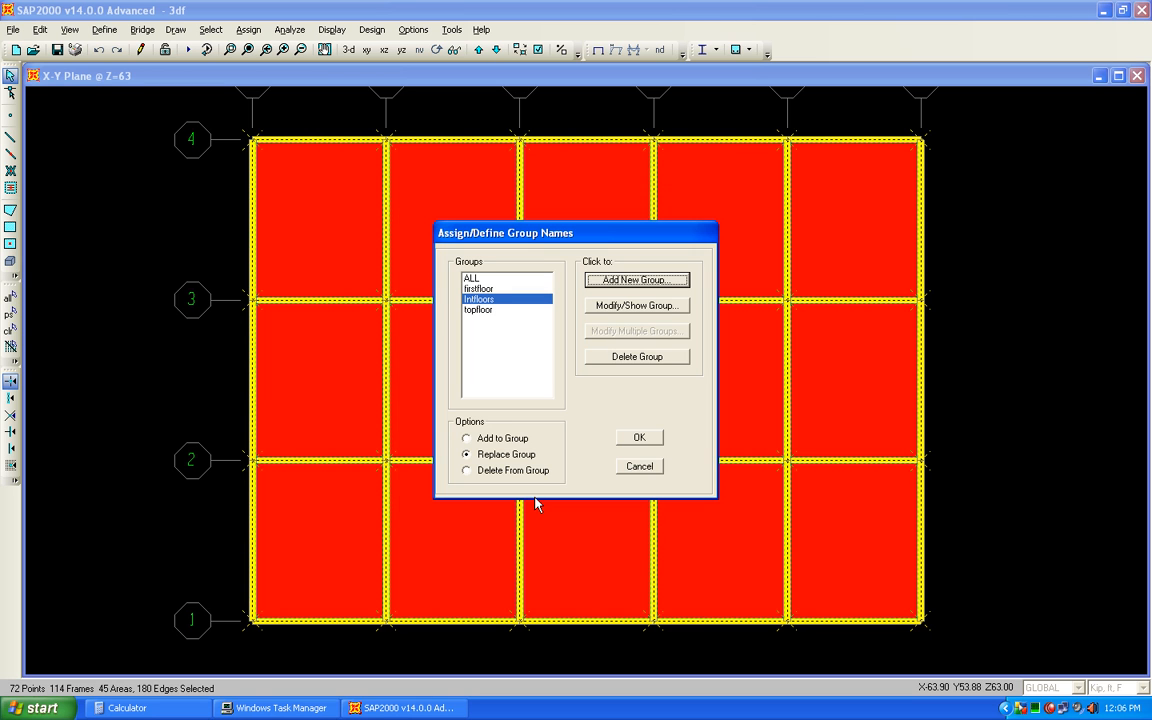
left_click(639, 437)
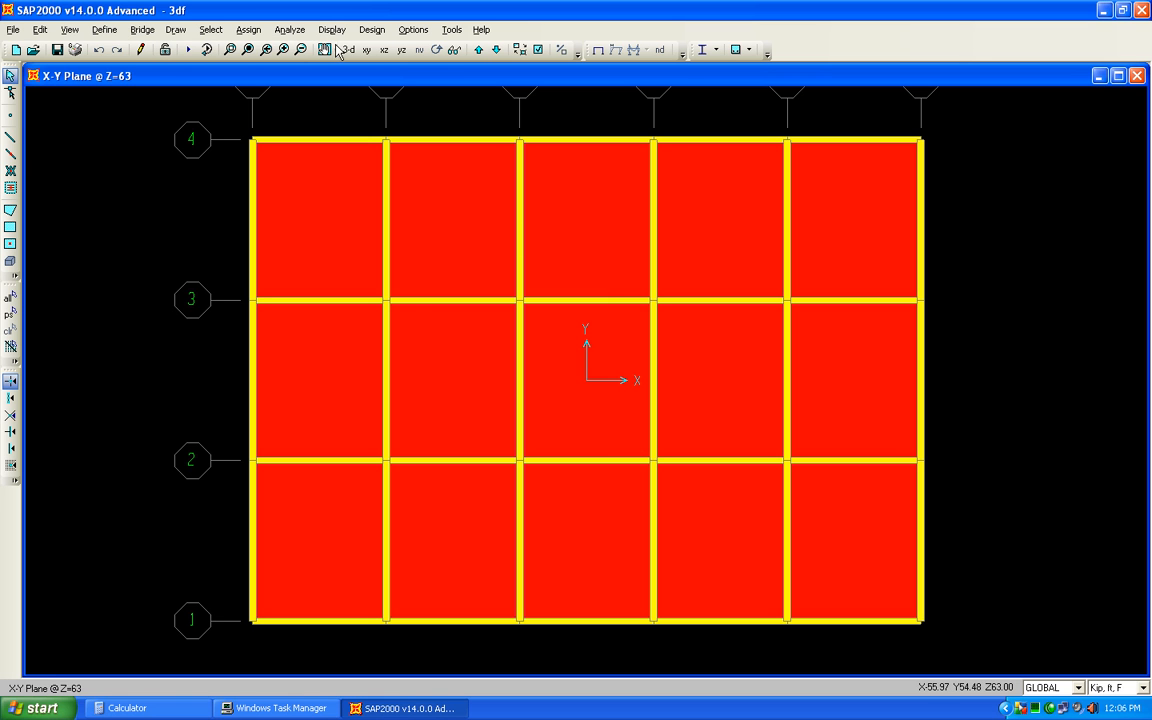
Switch to the 3-D view and select the topfloor group.
left_click(293, 55)
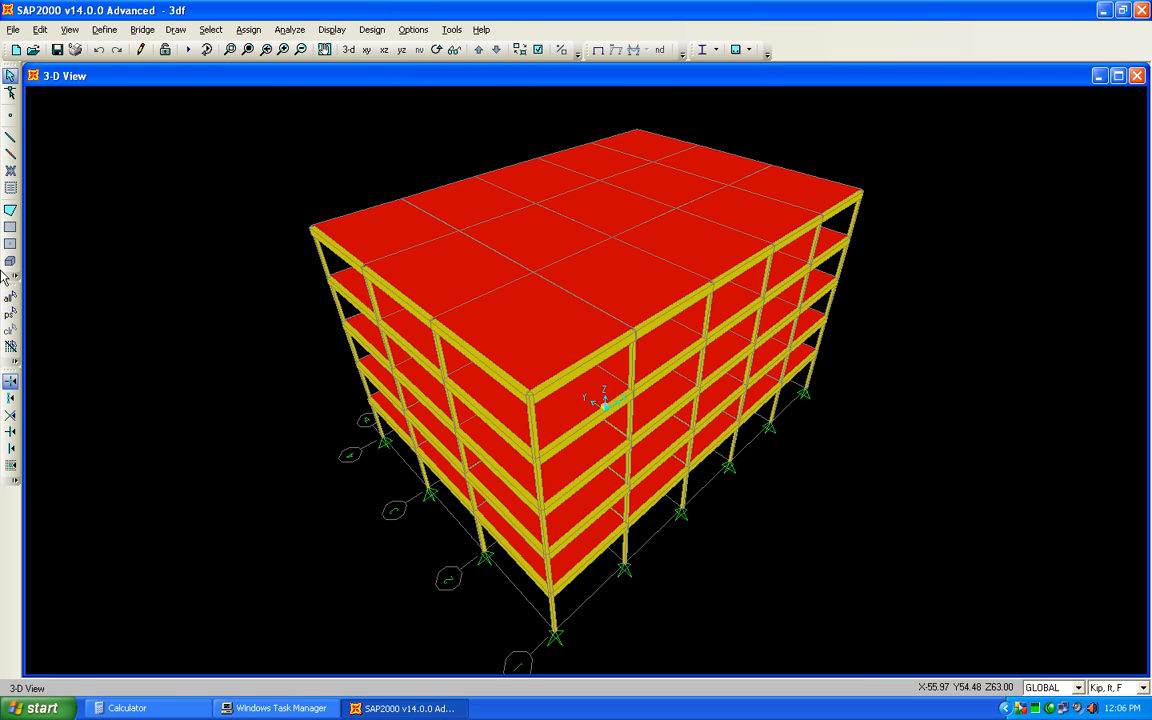
left_click(210, 30)
mouse_move(260, 55)
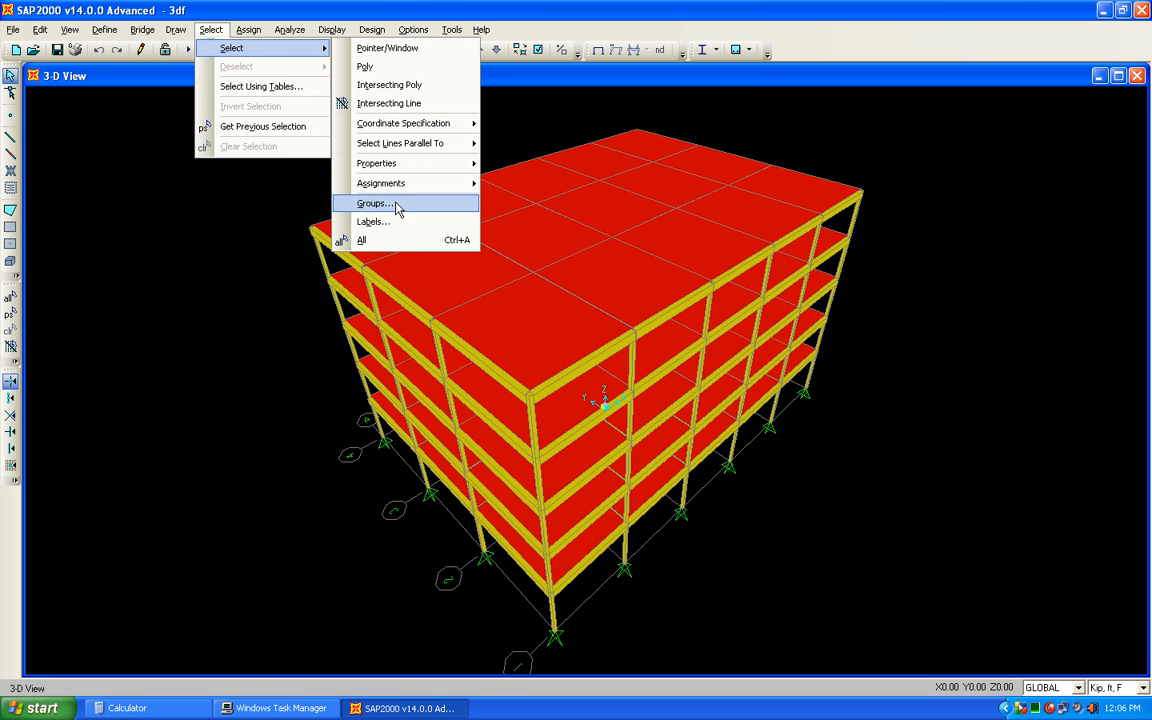
left_click(363, 203)
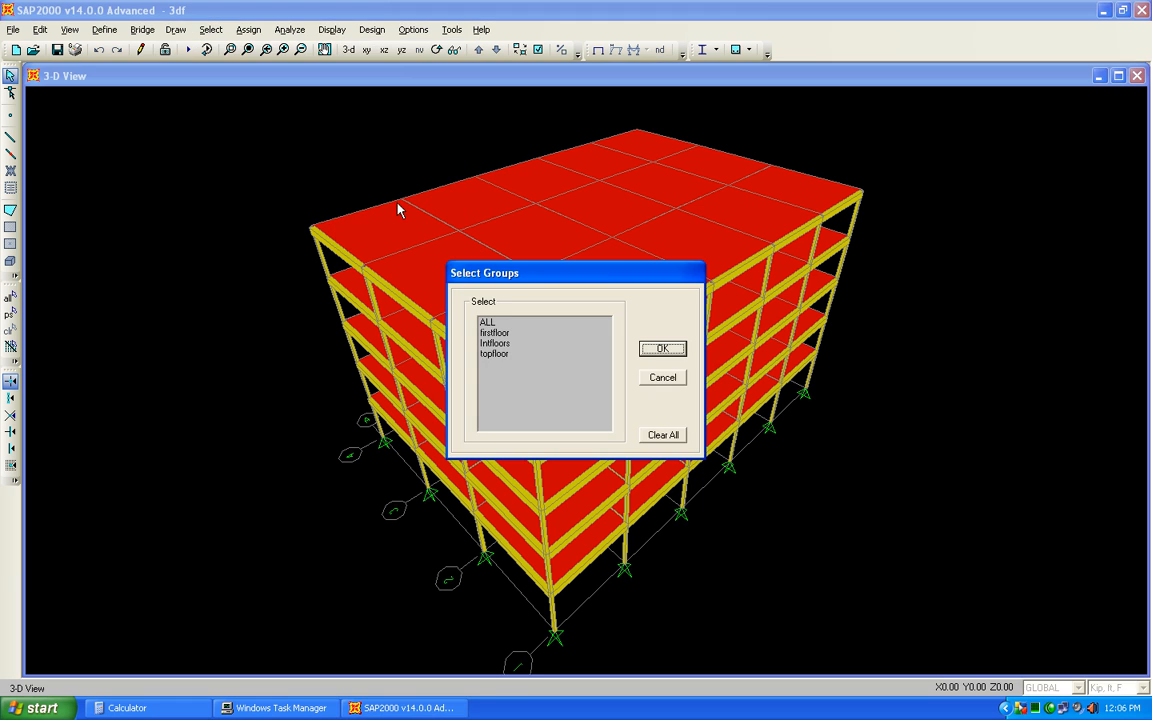
left_click(510, 353)
left_click(663, 348)
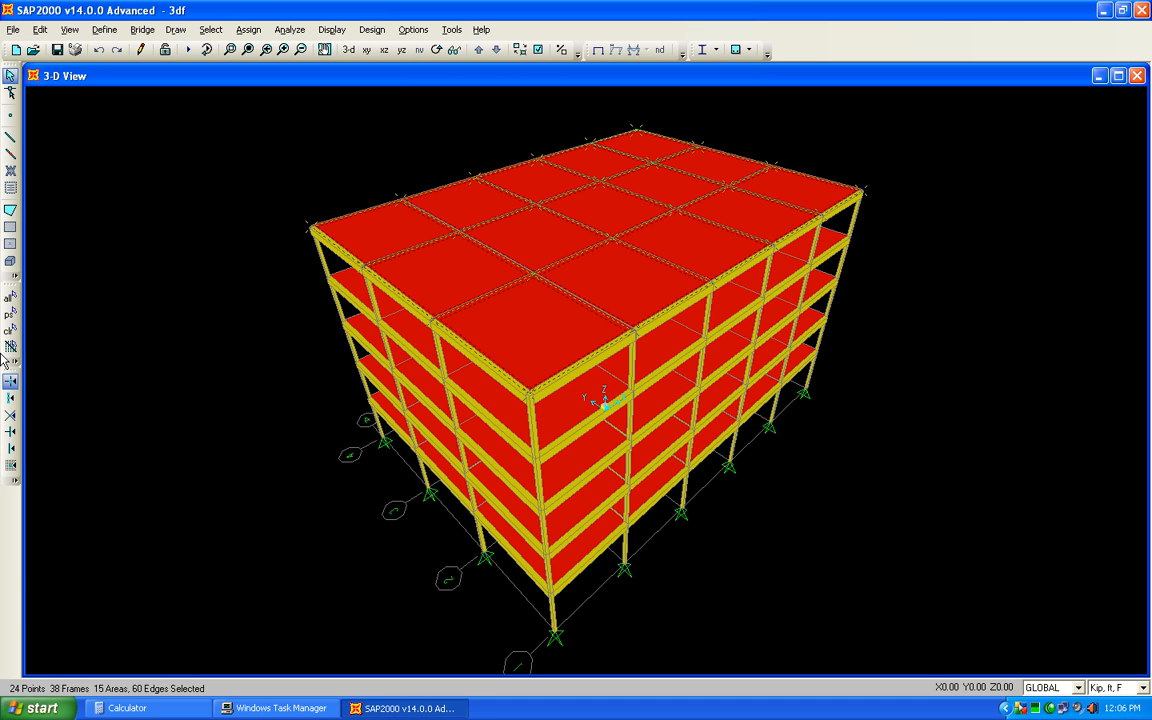
Assign a uniform shell load of 20 in lb, ft, F units to the selected roof slabs, load pattern DEAD, gravity direction.
left_click(248, 29)
mouse_move(330, 122)
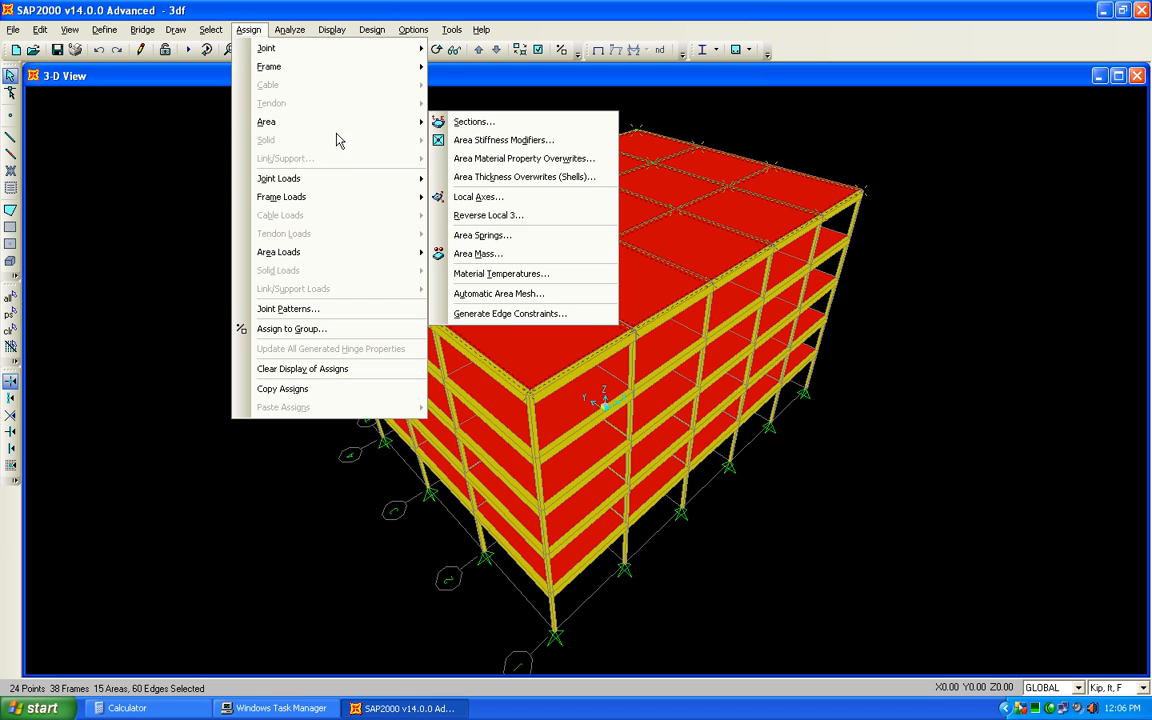
mouse_move(390, 254)
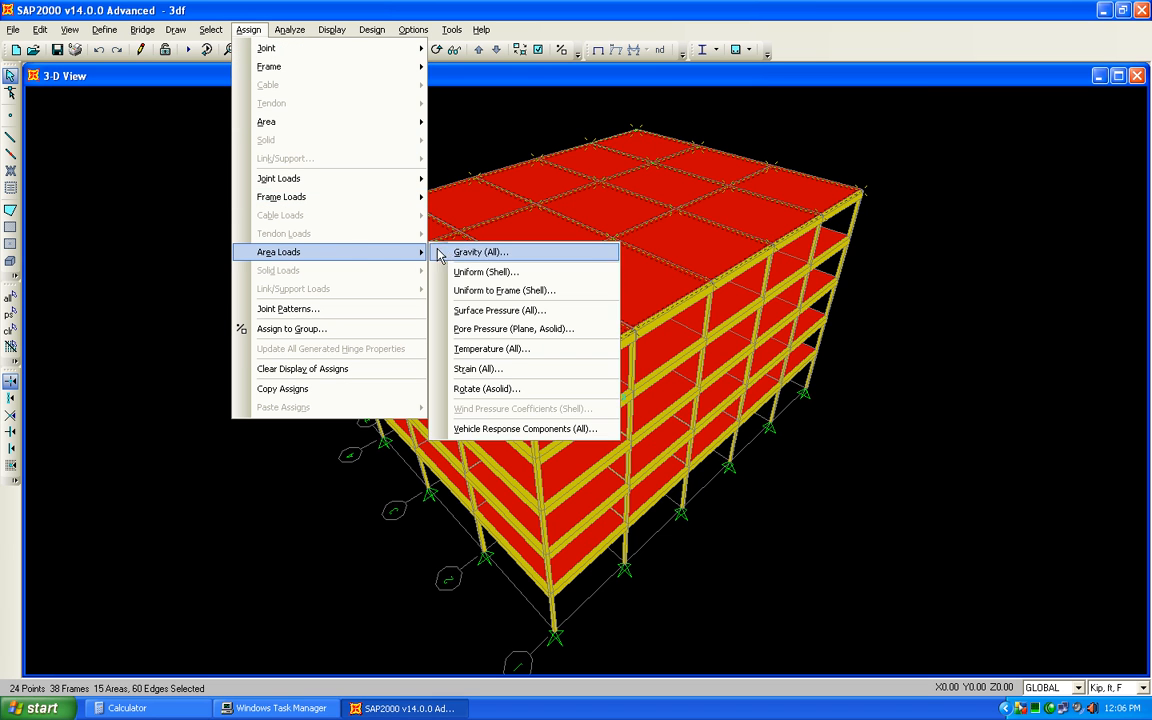
left_click(487, 272)
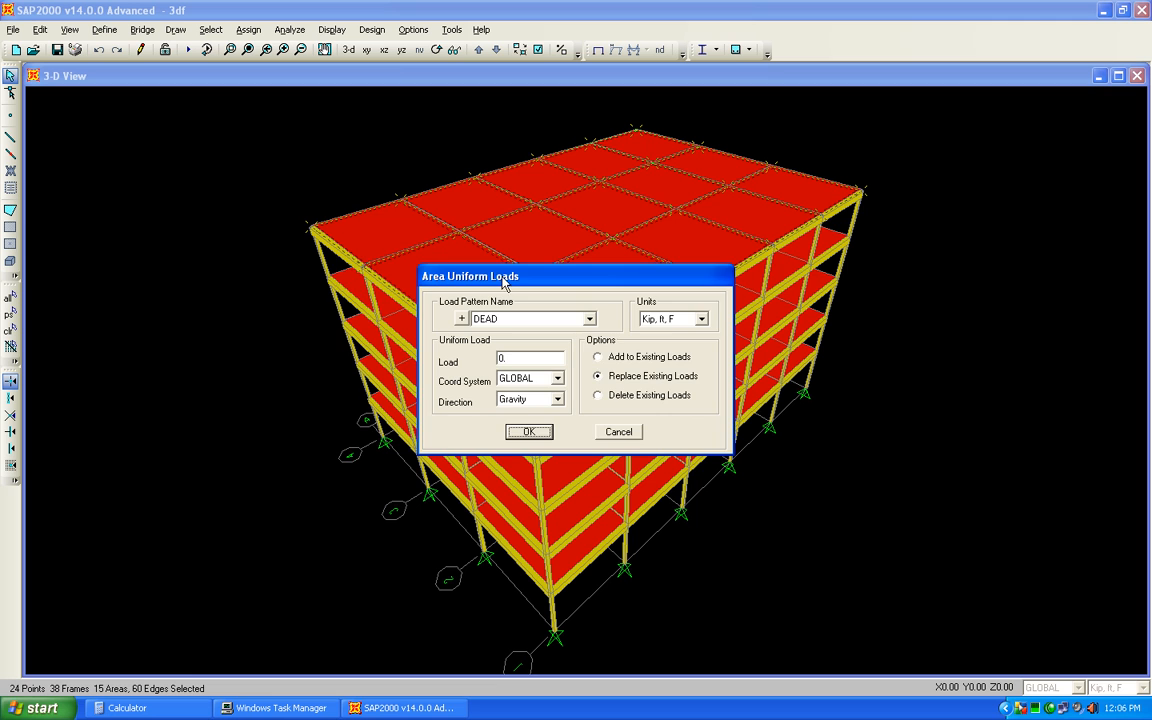
left_click_drag(465, 272, 242, 273)
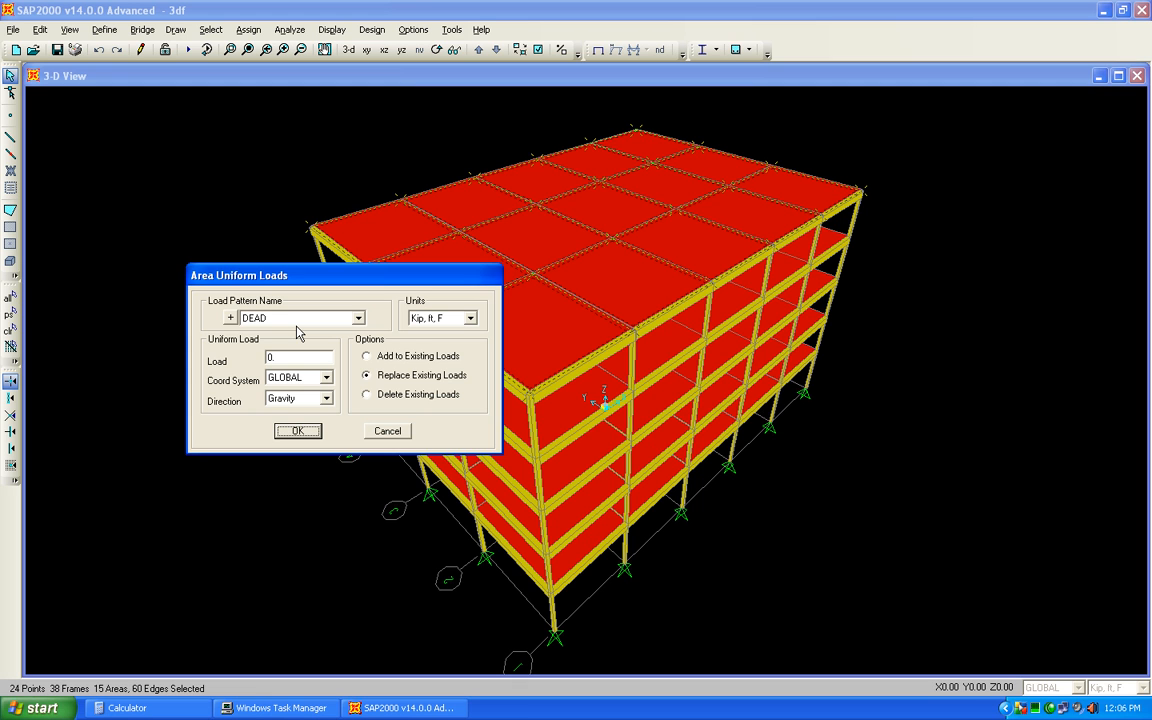
left_click(469, 318)
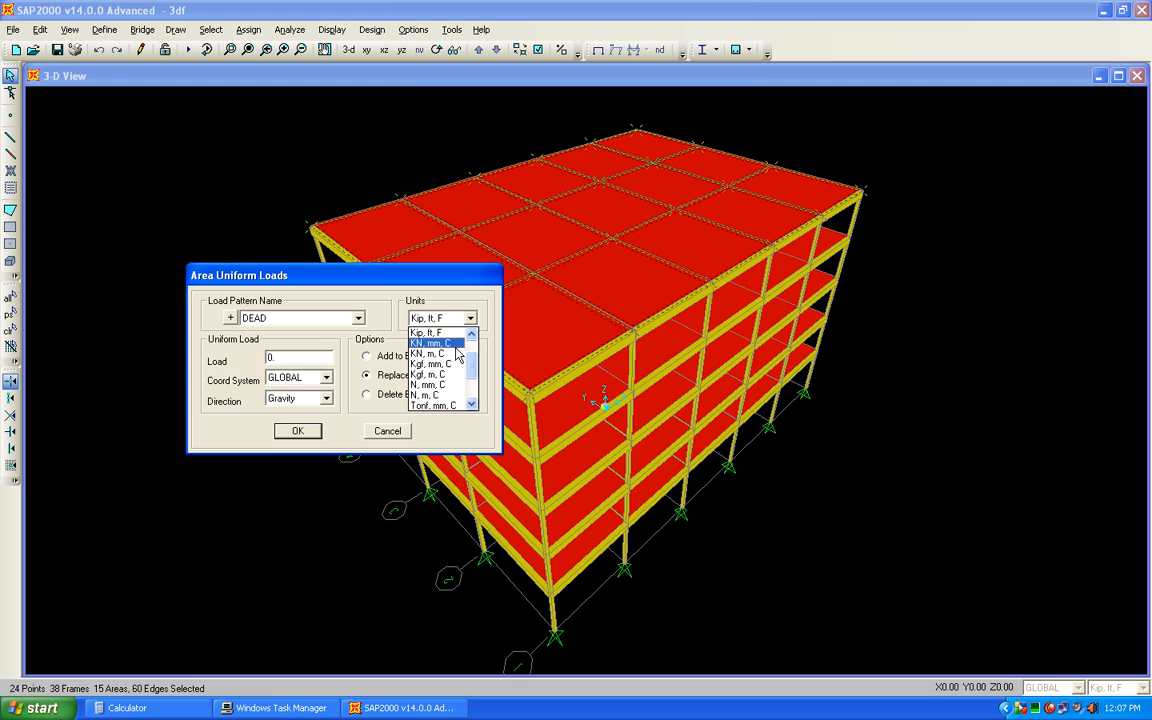
left_click(418, 333)
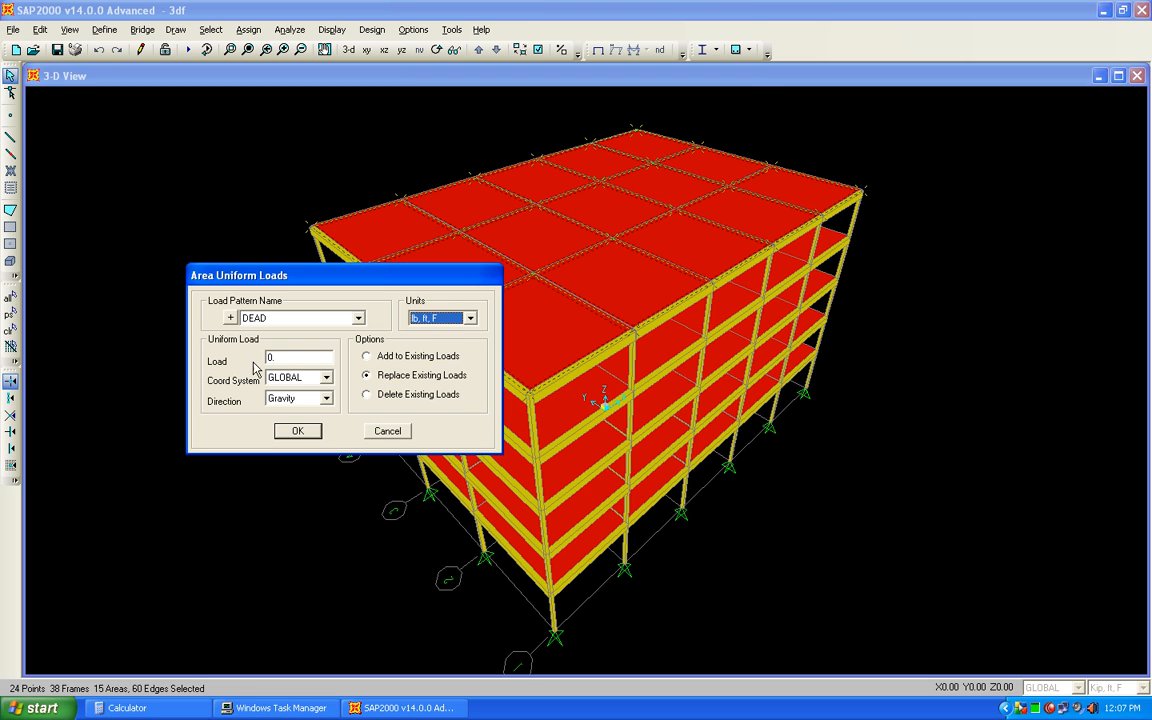
double_click(283, 356)
type("20")
left_click(303, 426)
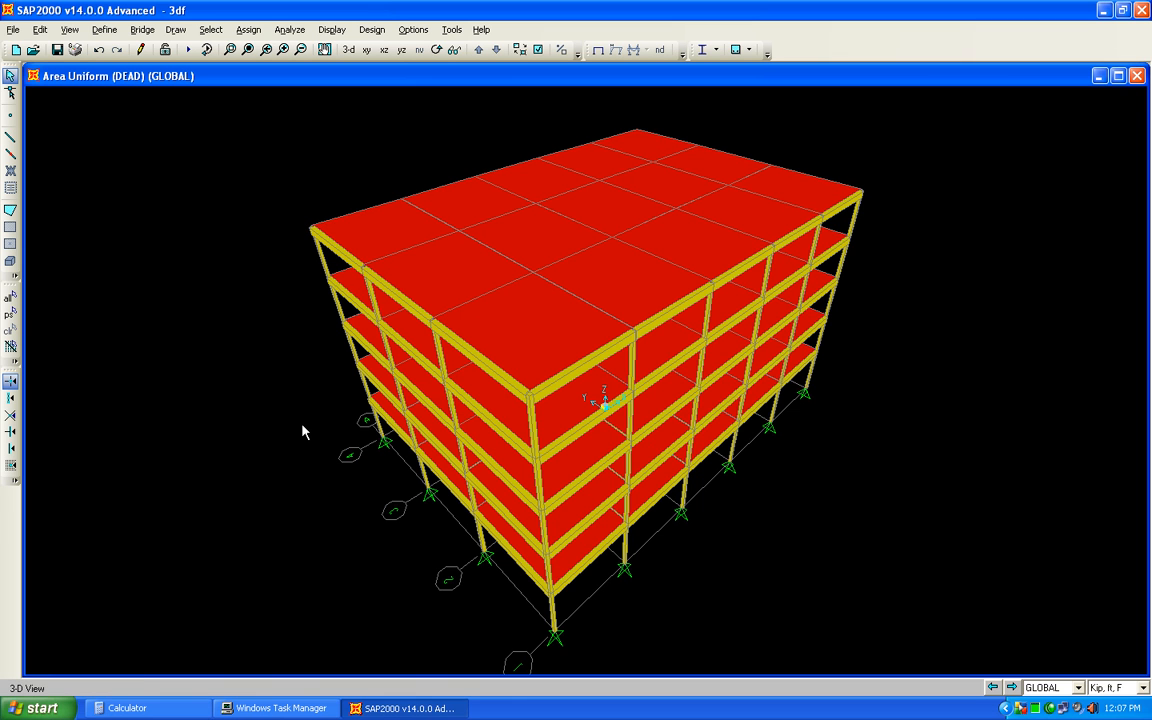
Turn off the extruded view and switch the model units to lb, ft, F to display the assigned area loads.
left_click(539, 50)
left_click(561, 276)
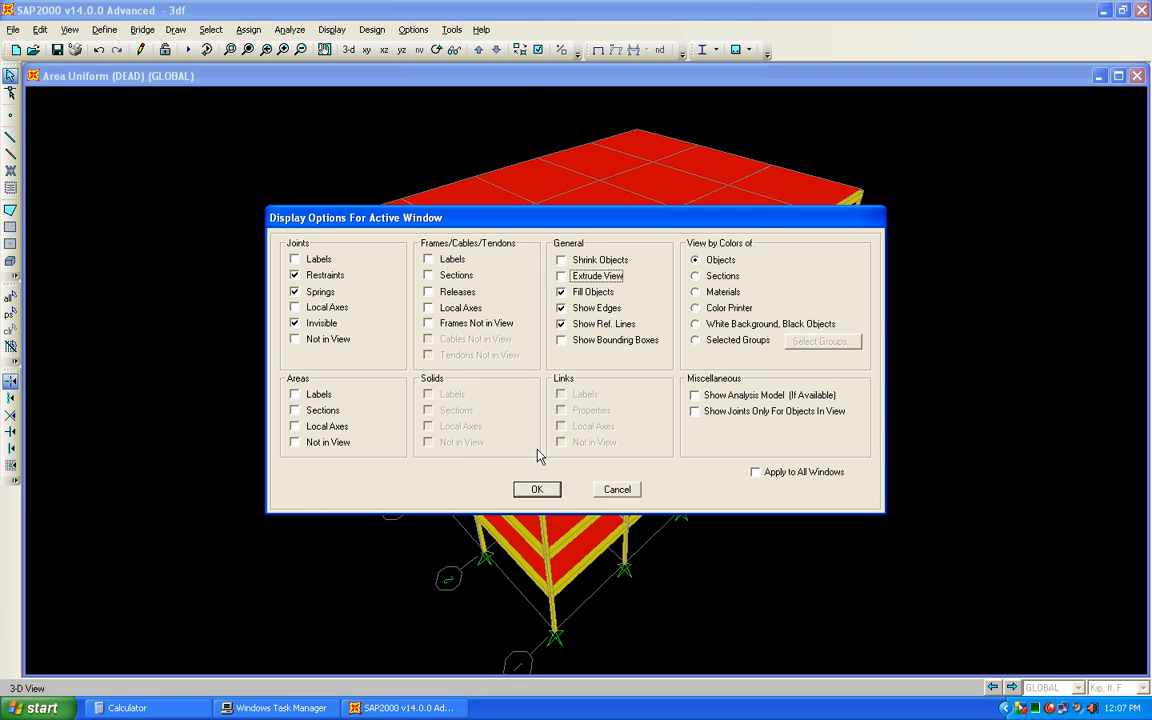
left_click(537, 489)
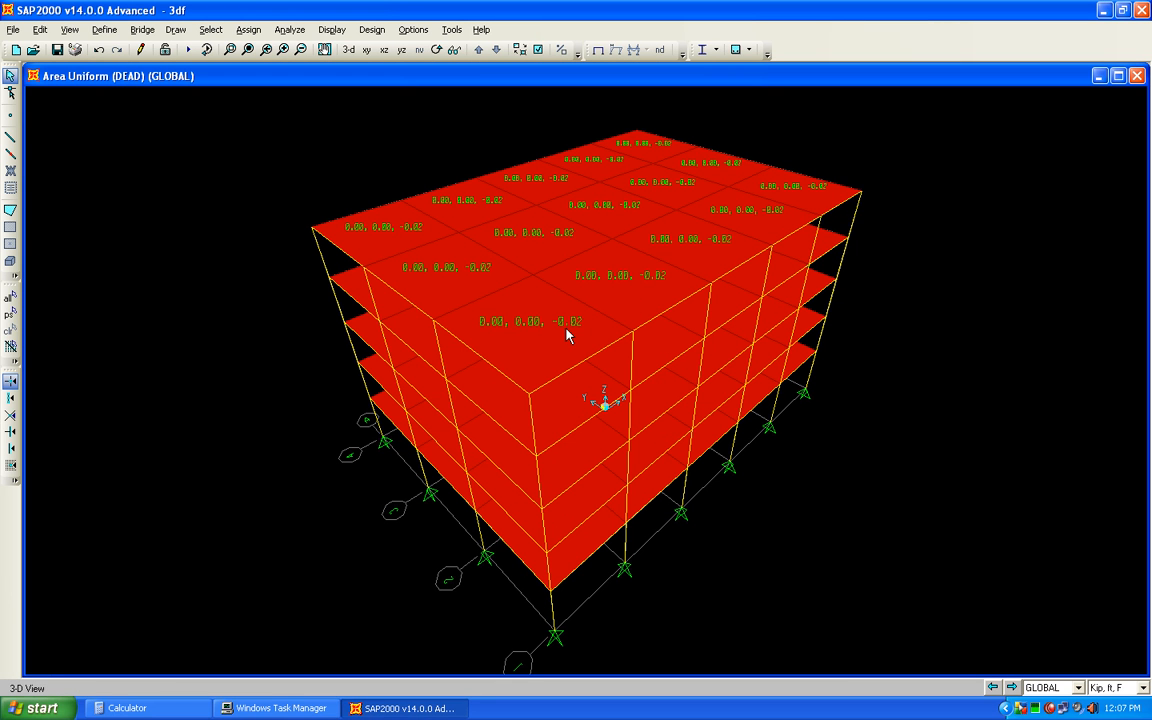
left_click(1142, 688)
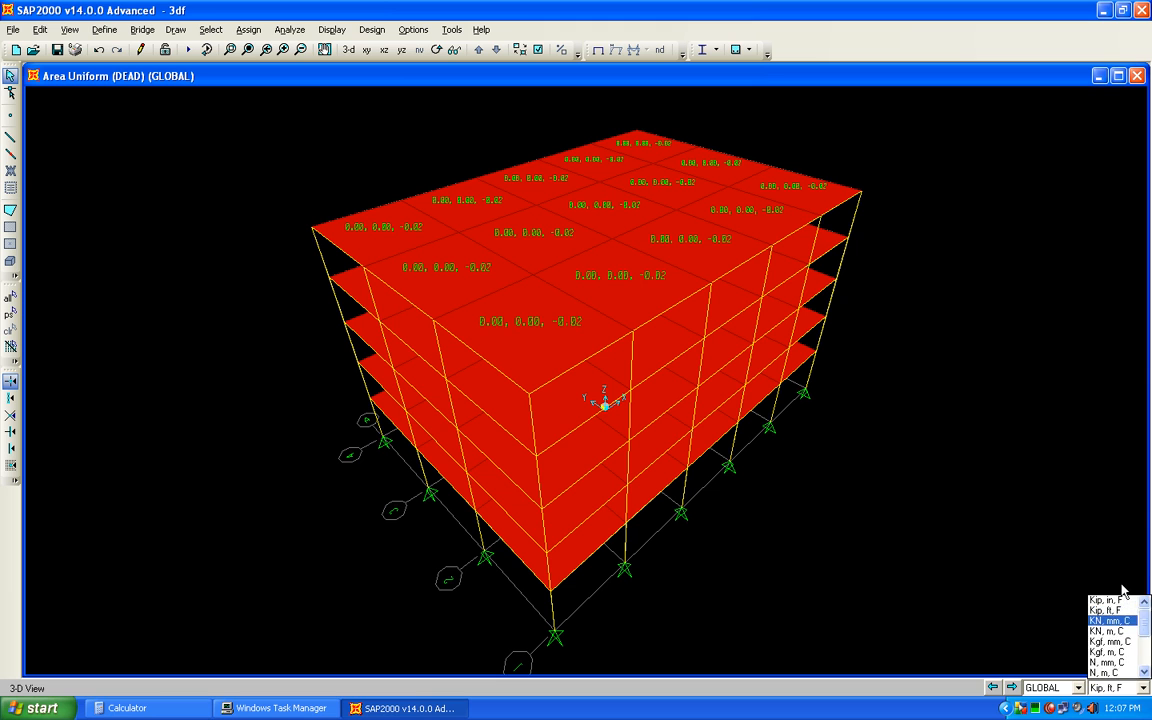
left_click(1103, 611)
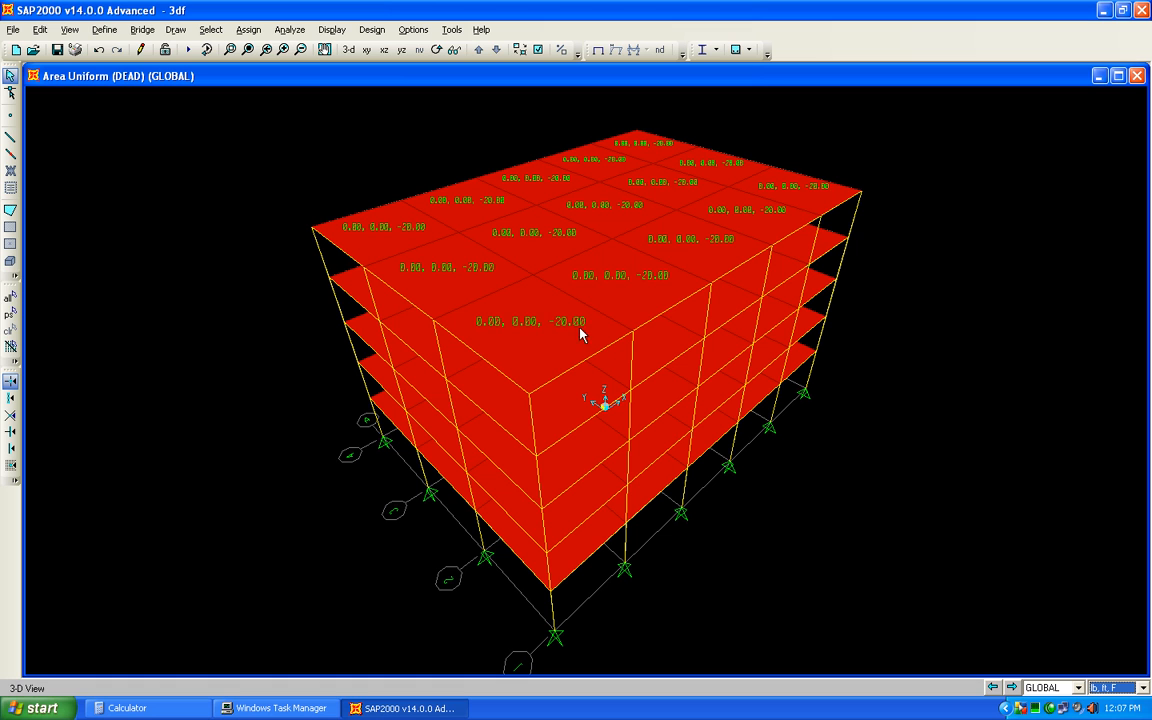
Reselect the roof slabs and assign them a uniform shell load of 30 in lb, ft, F units, load pattern LIVE, gravity direction.
left_click(9, 313)
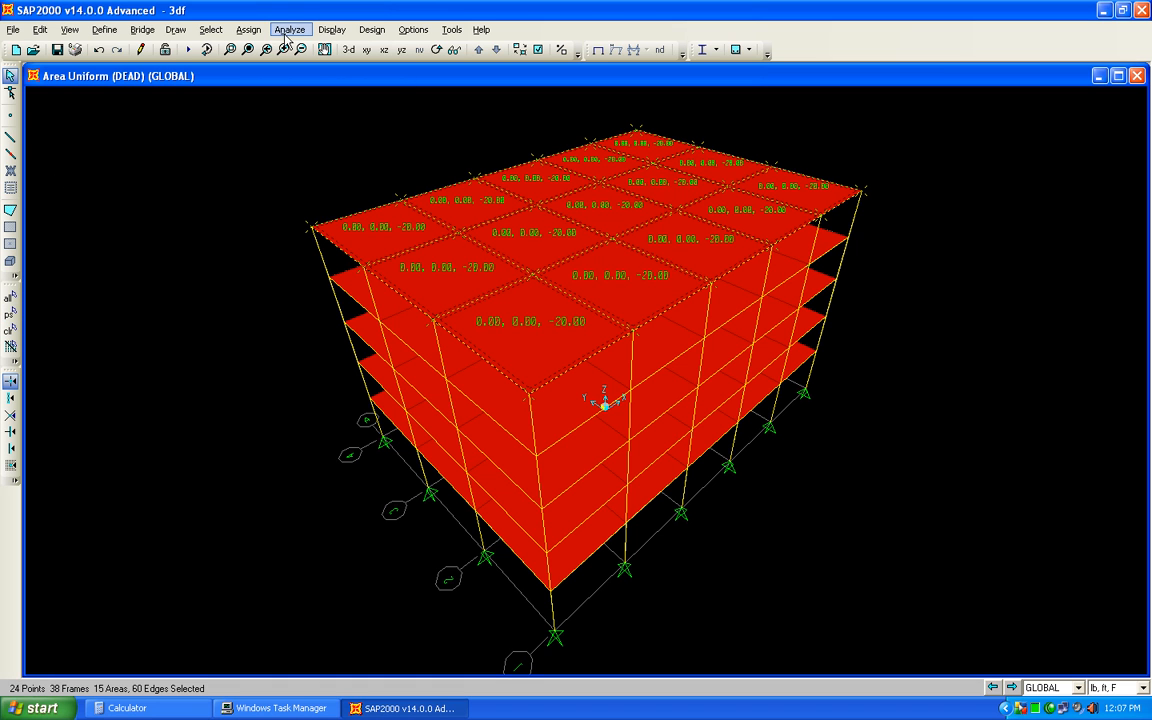
left_click(248, 29)
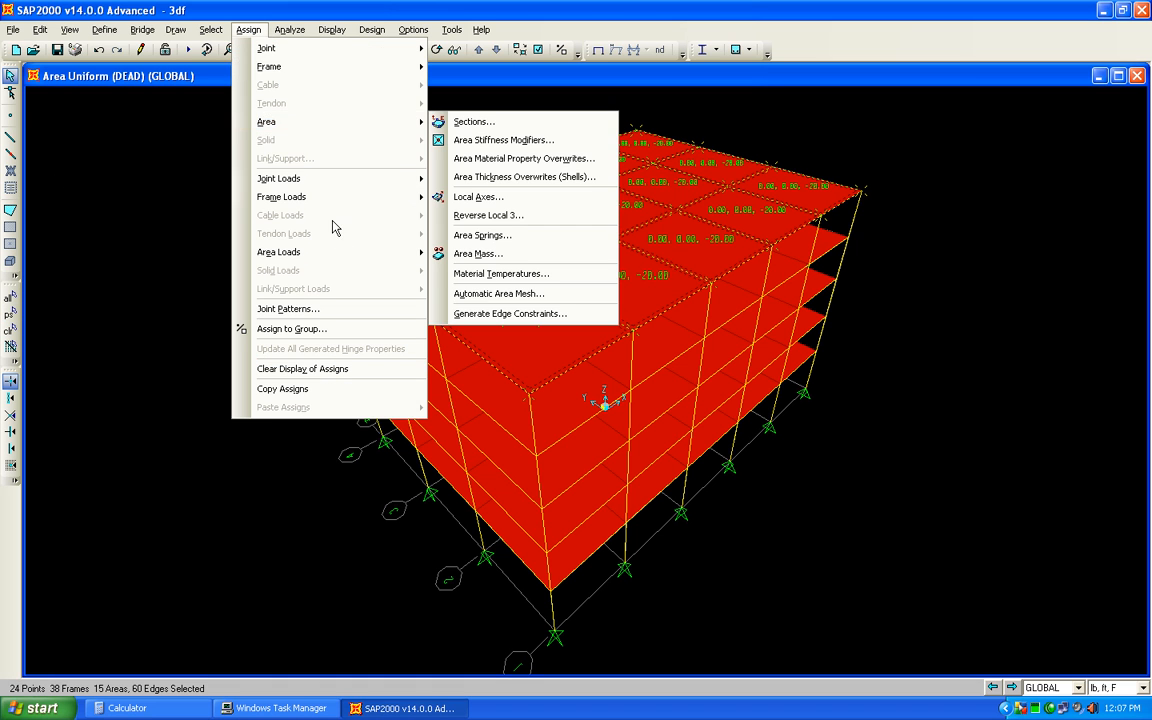
mouse_move(349, 262)
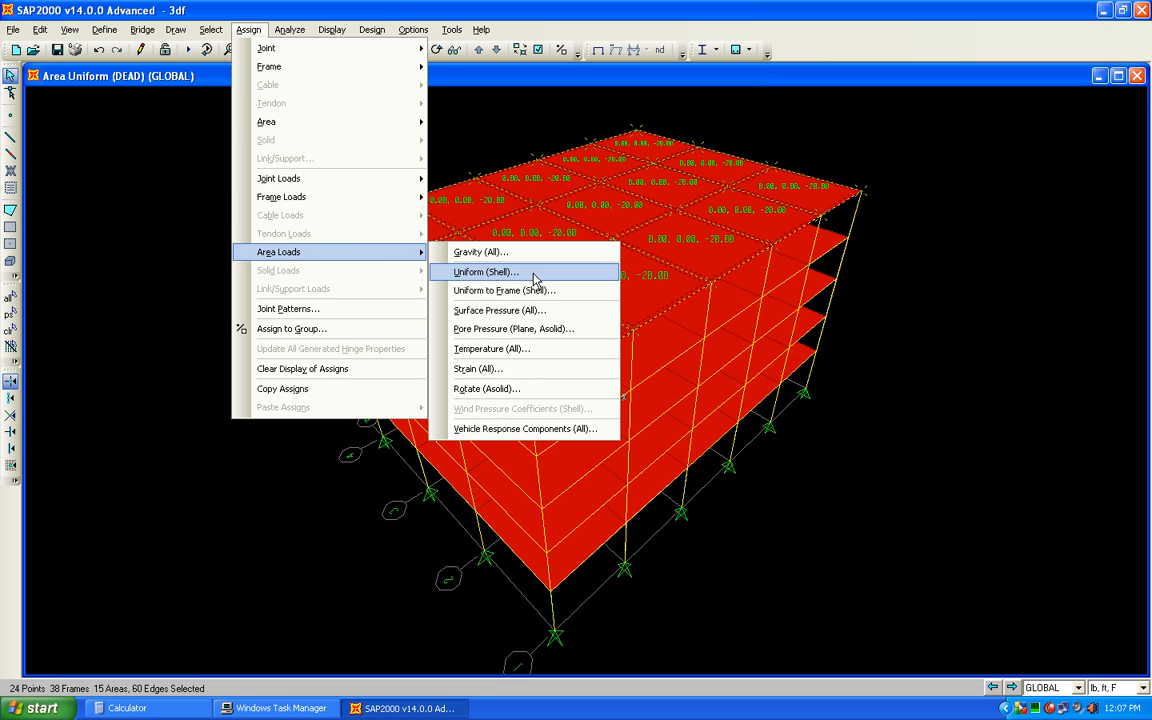
left_click(530, 274)
left_click(550, 318)
left_click(498, 343)
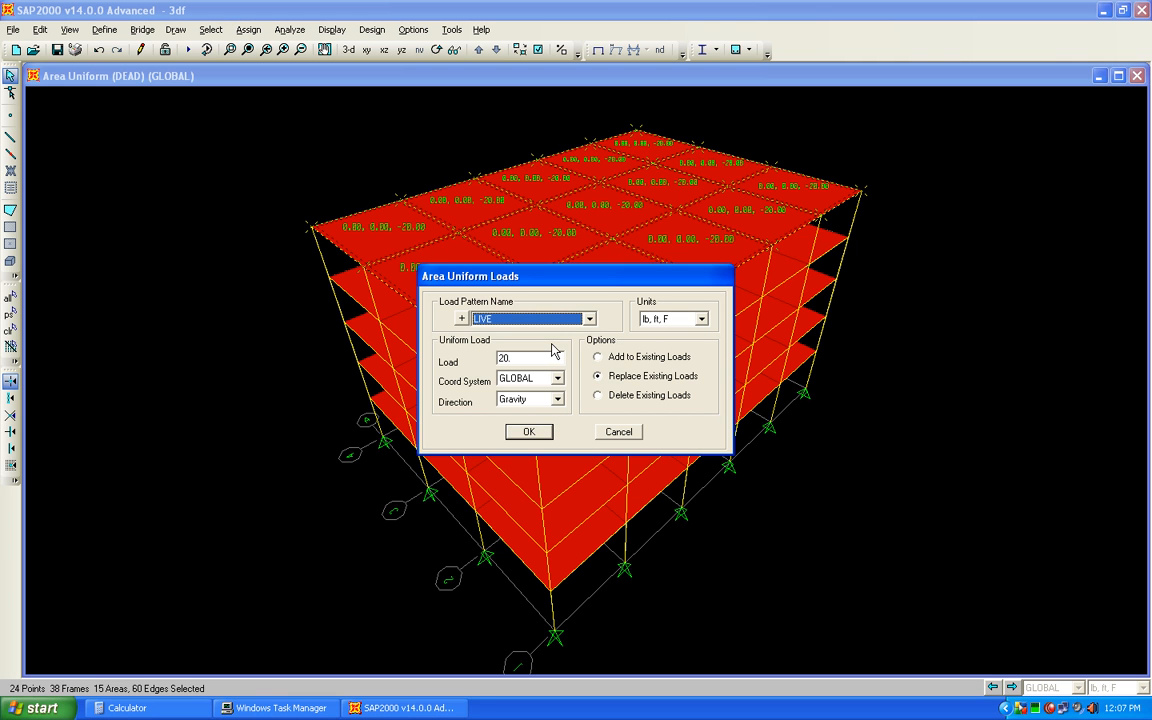
double_click(529, 358)
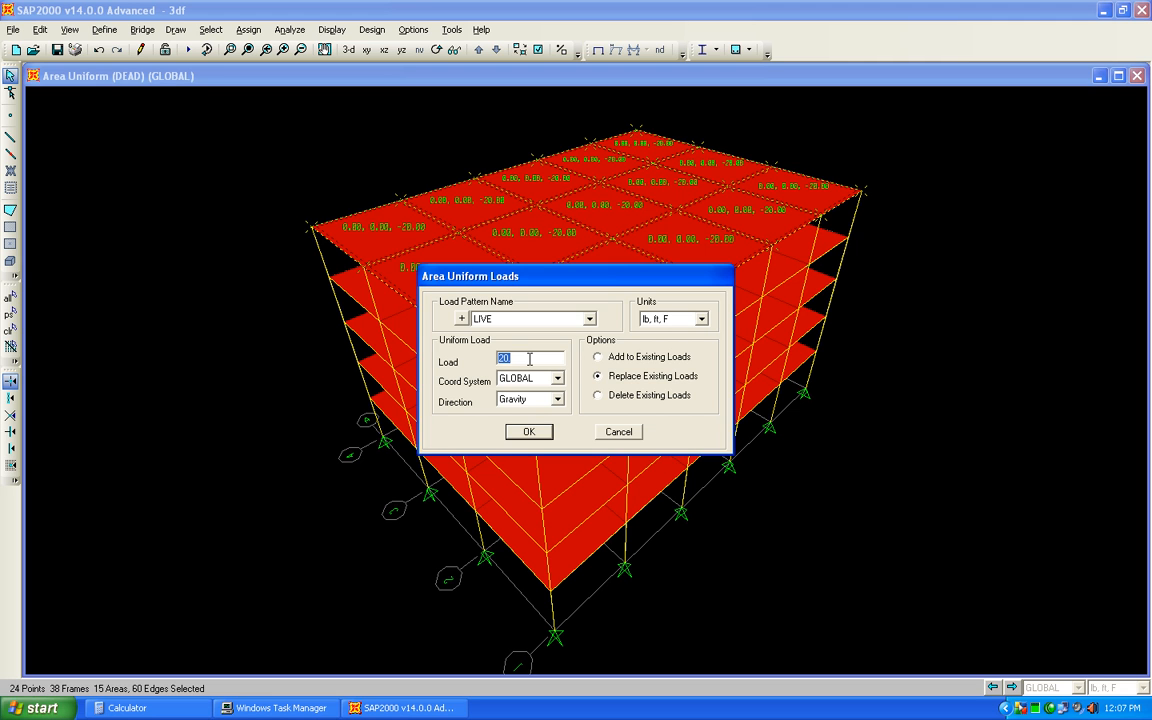
left_click(528, 432)
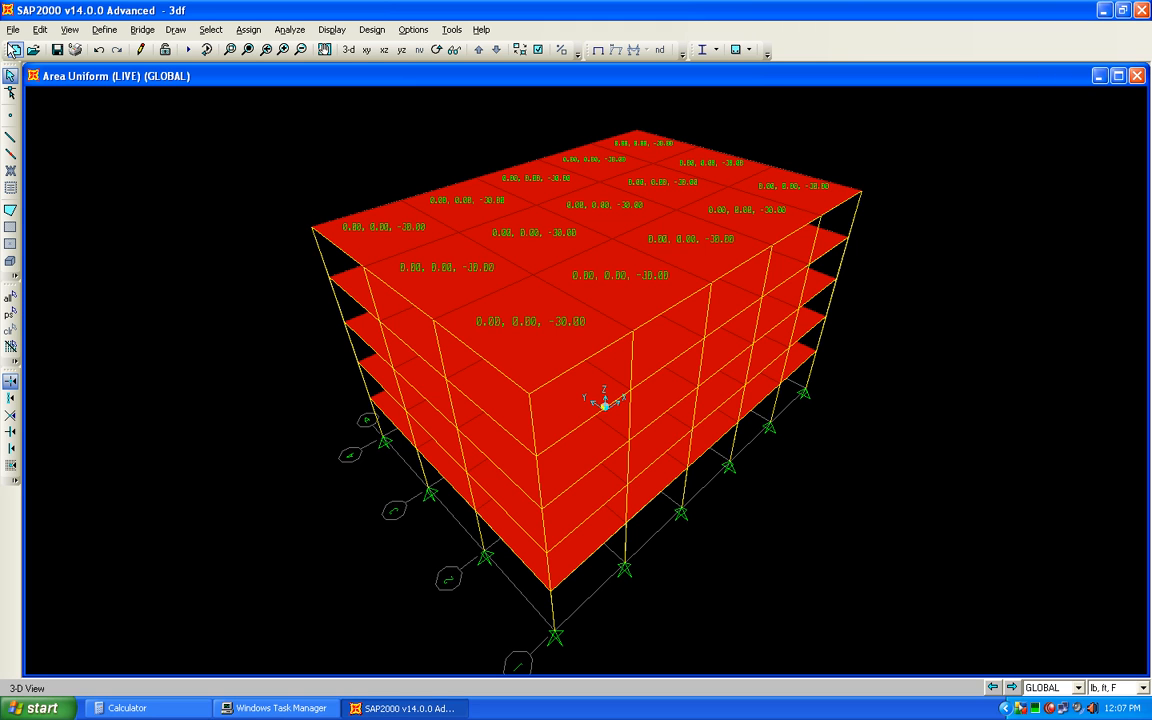
Select all objects belonging to the Intfloors group.
left_click(210, 29)
mouse_move(231, 50)
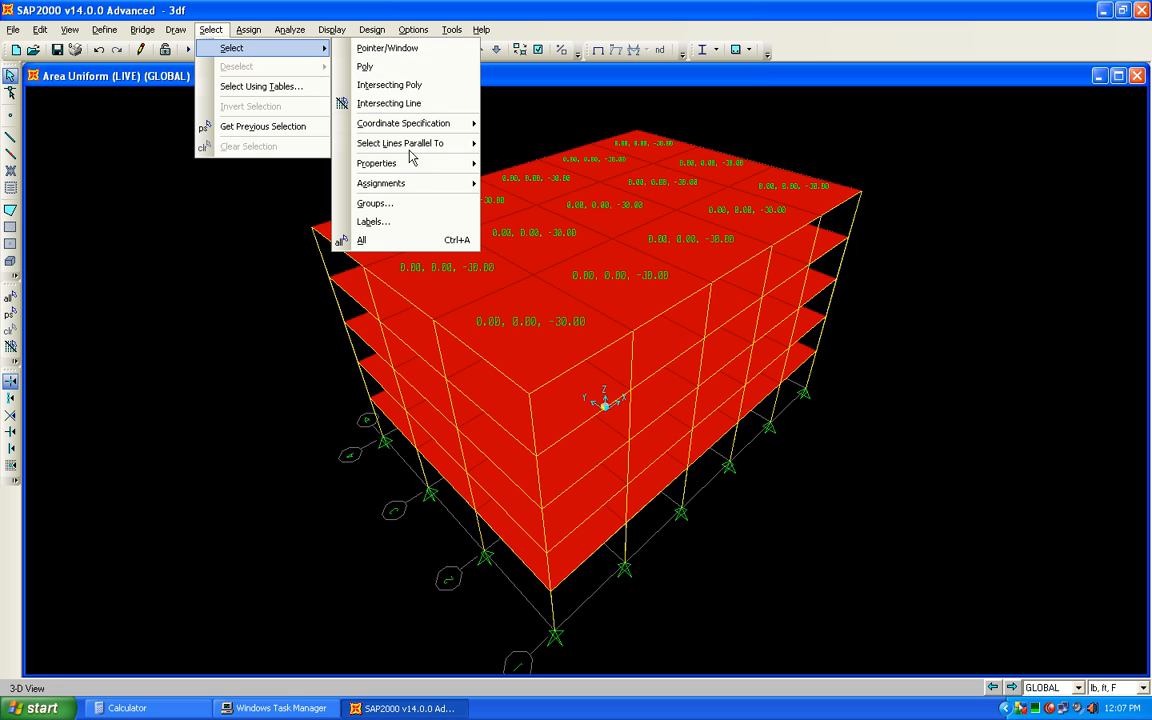
mouse_move(414, 163)
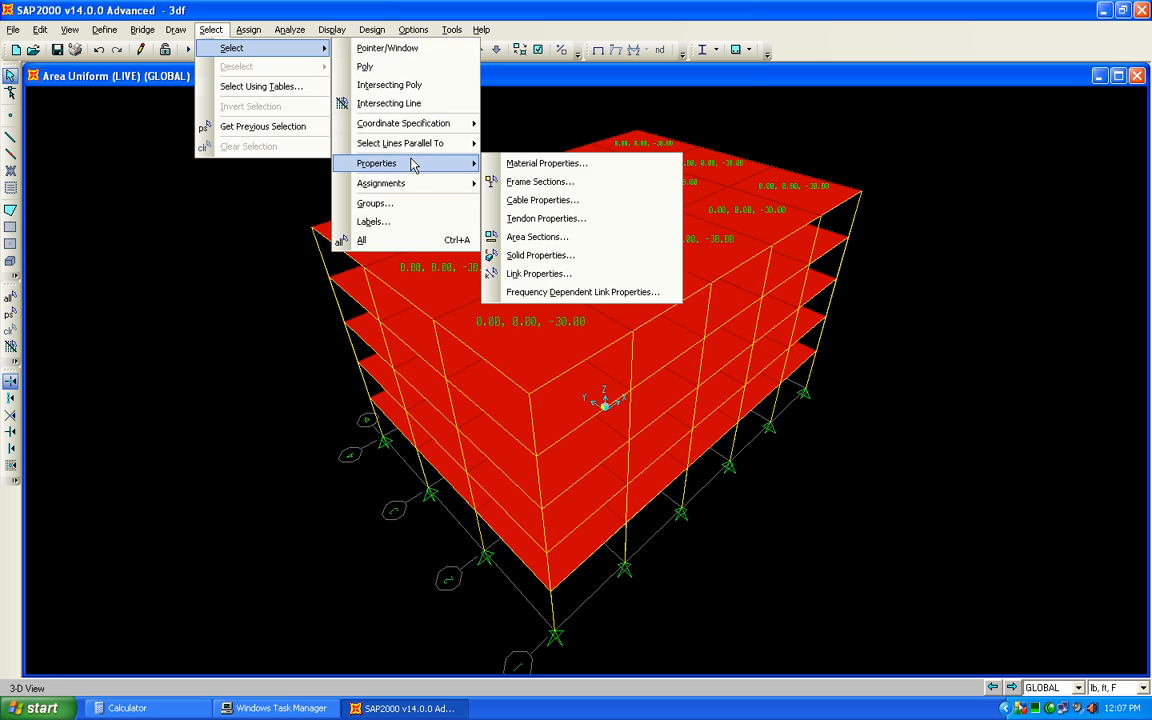
left_click(396, 206)
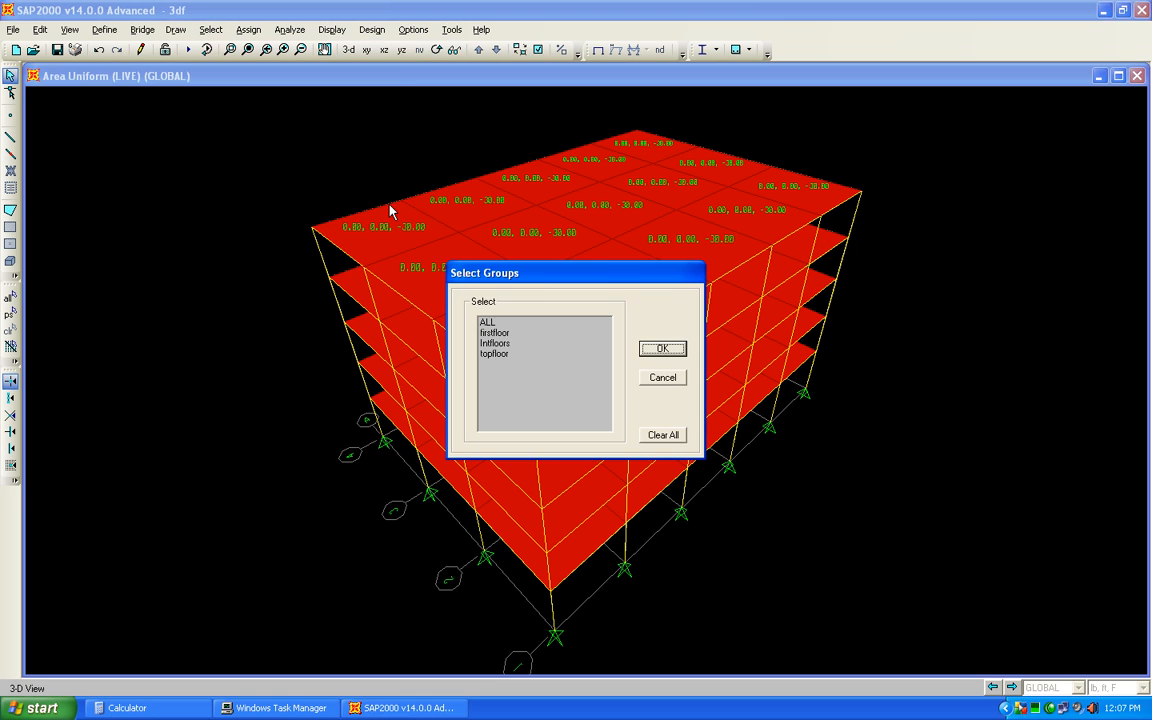
left_click(500, 343)
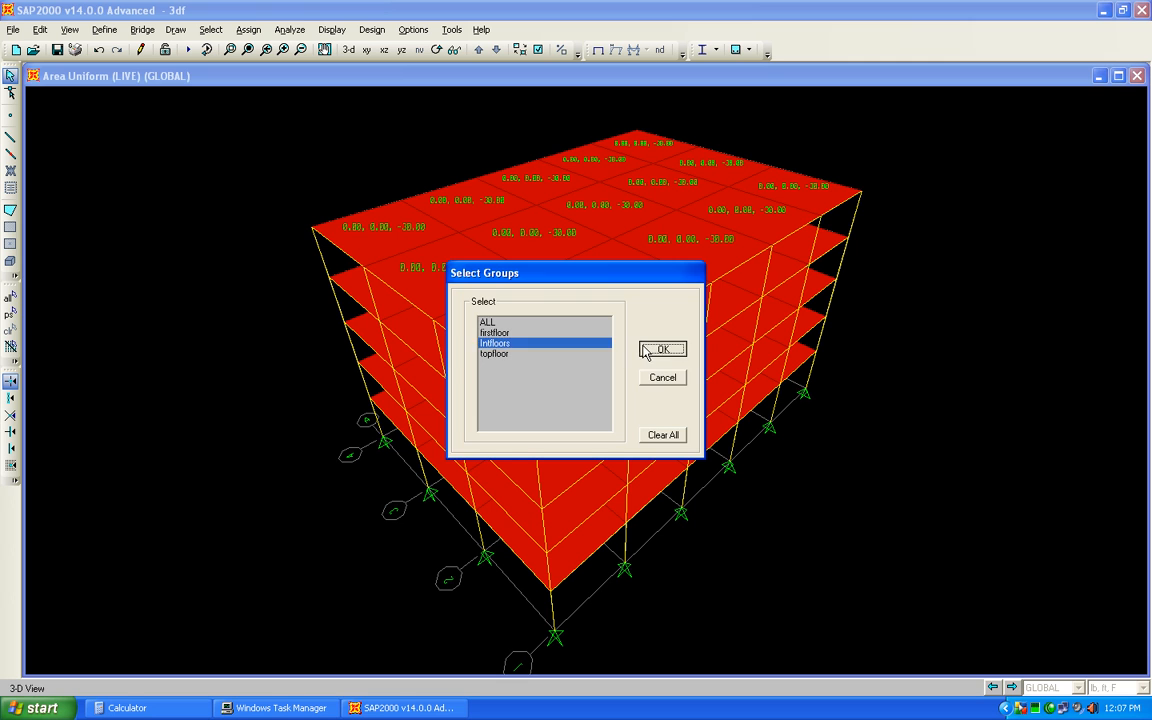
left_click(660, 349)
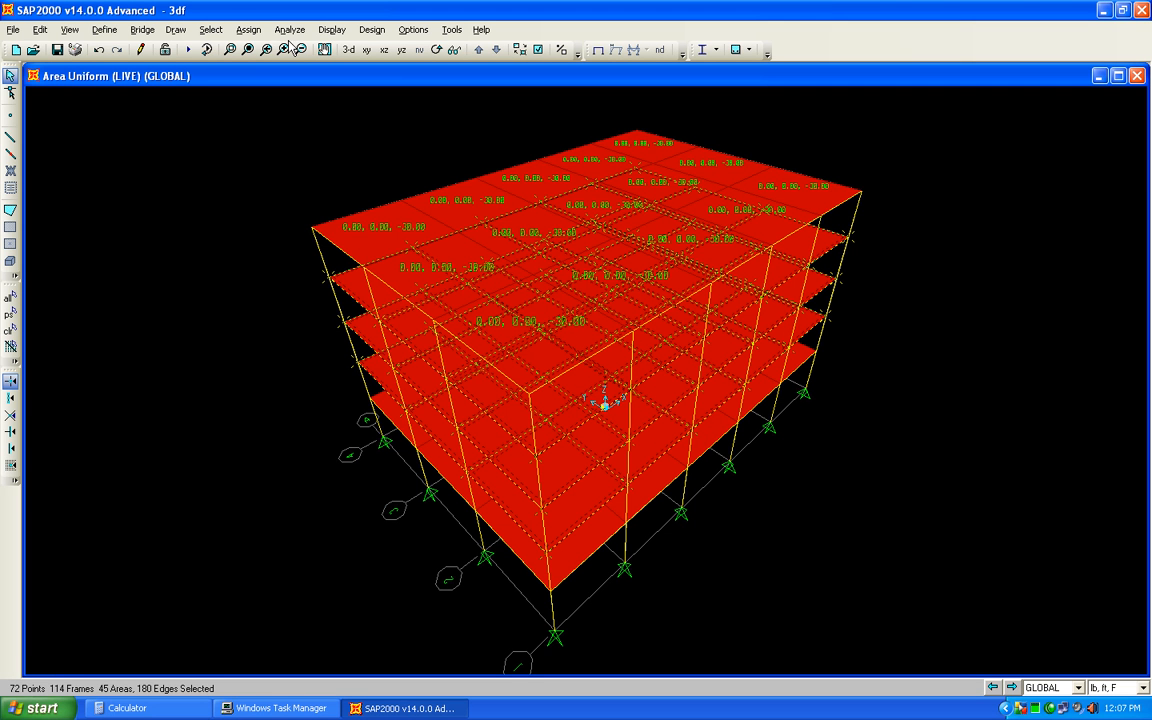
Assign the selected intermediate slabs a uniform shell load of 25 (lb, ft, F), pattern DEAD, gravity direction, and restore the previous selection.
left_click(249, 30)
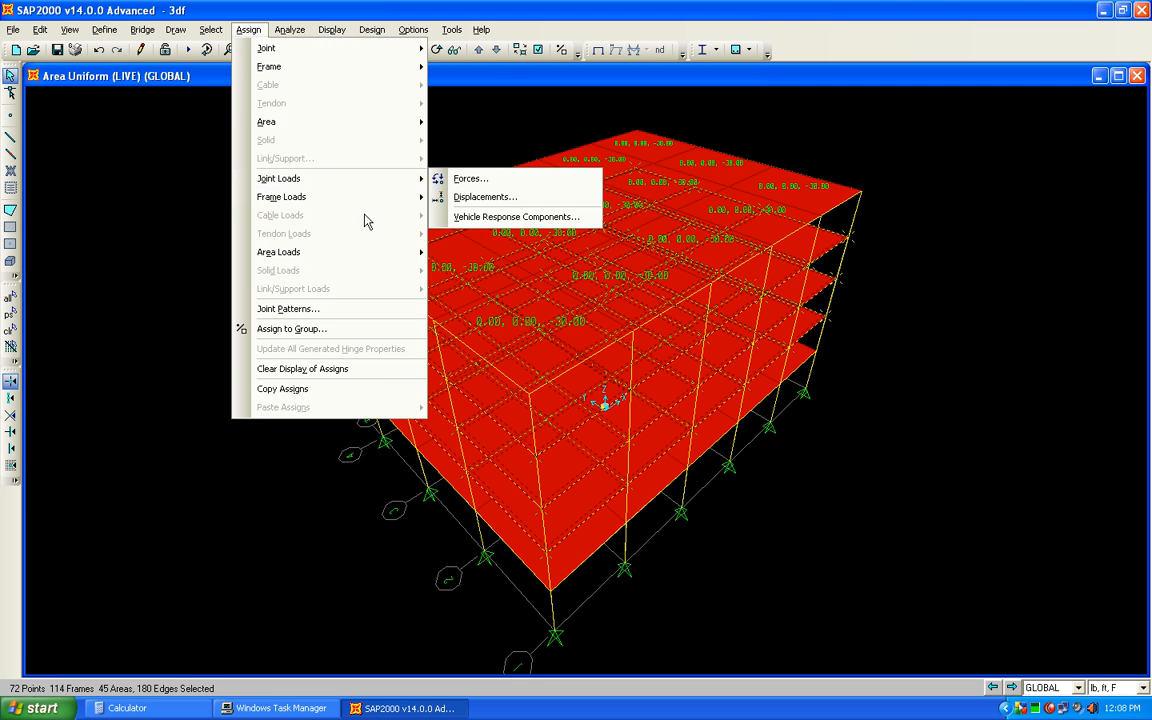
mouse_move(373, 256)
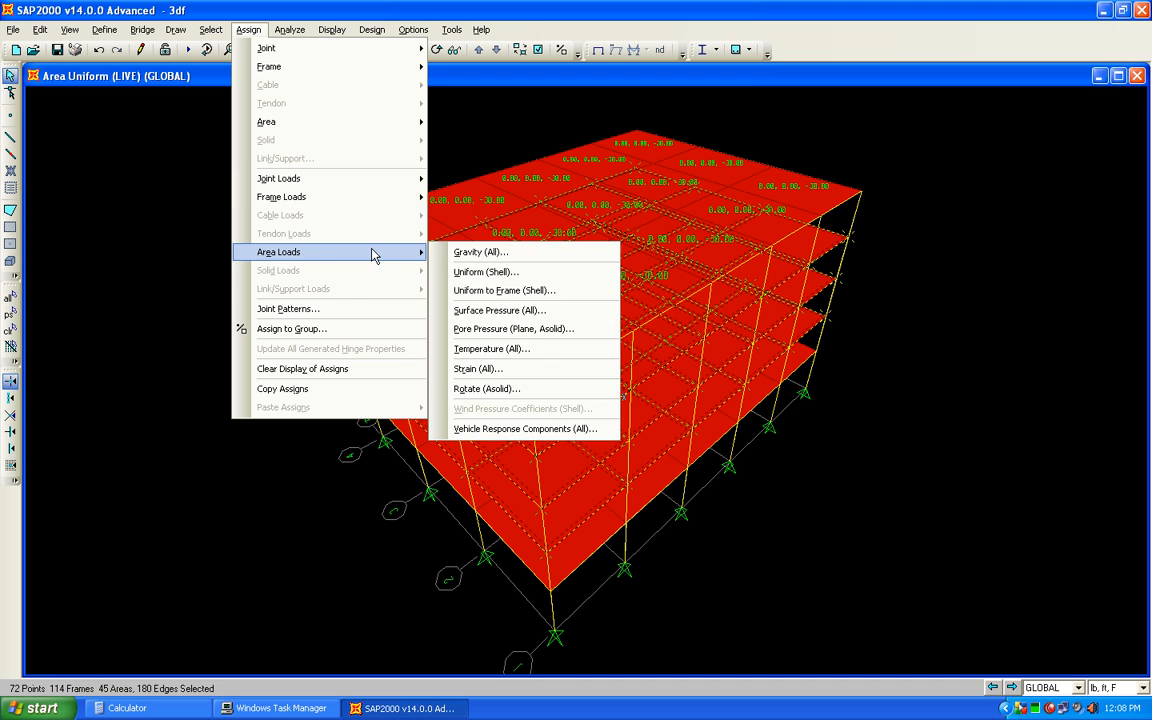
left_click(510, 271)
left_click(589, 318)
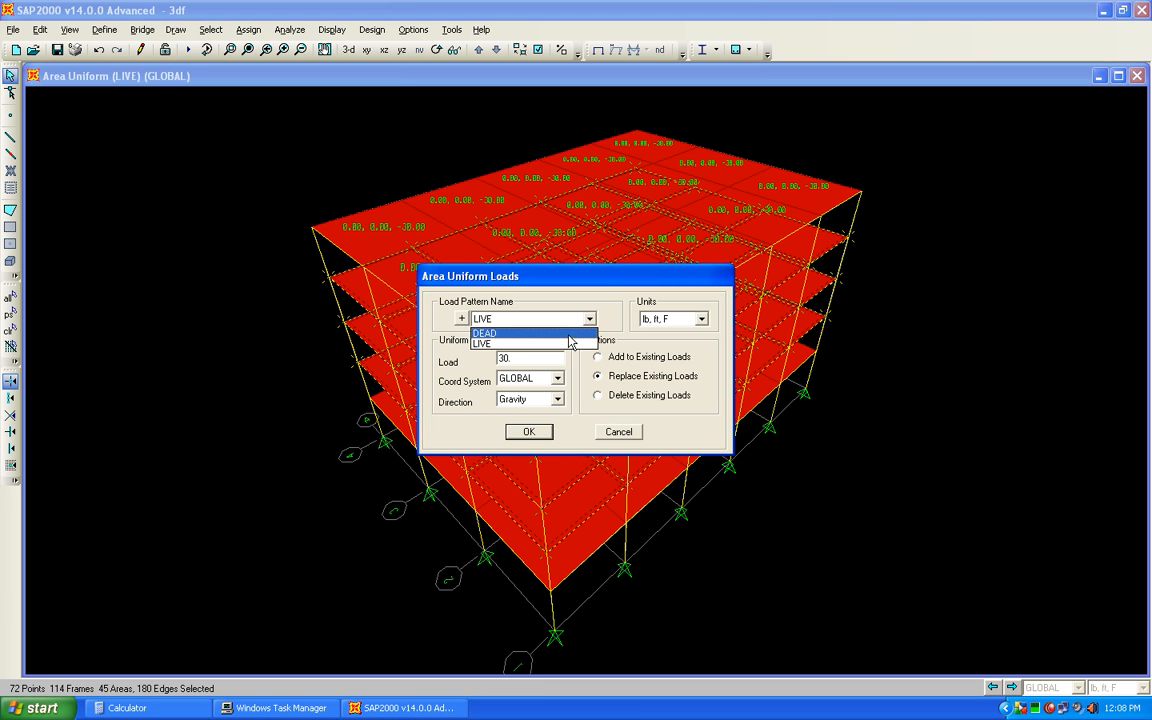
left_click(515, 331)
double_click(546, 359)
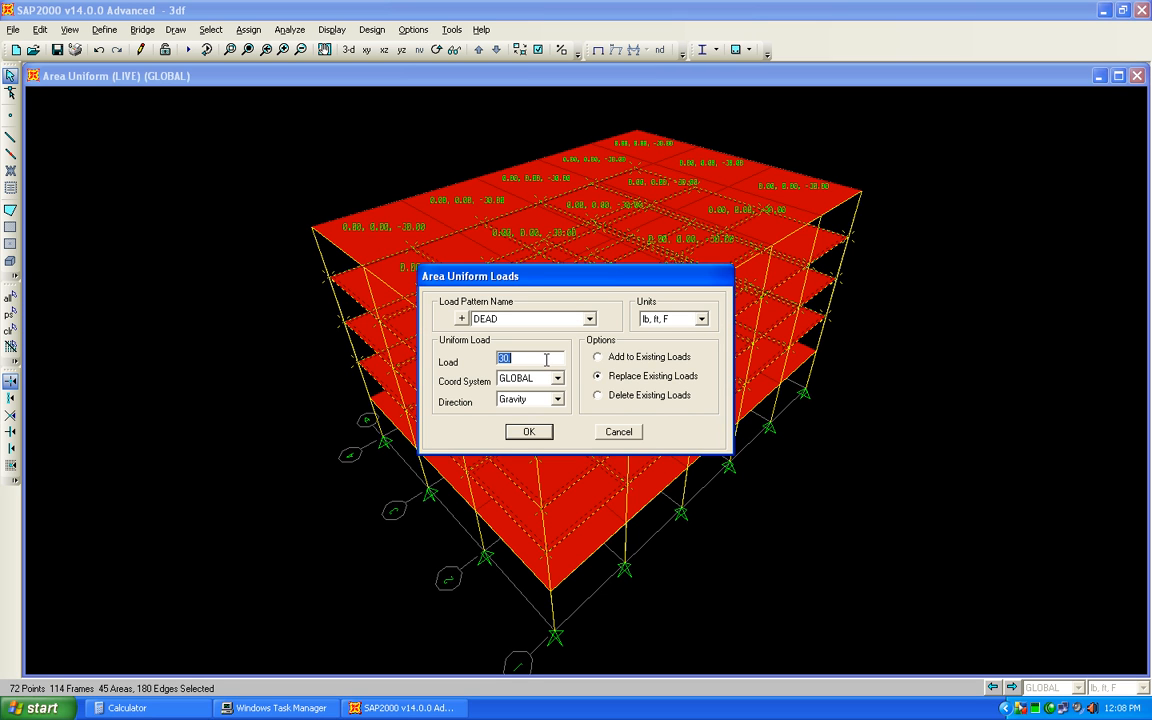
type("25")
left_click(528, 432)
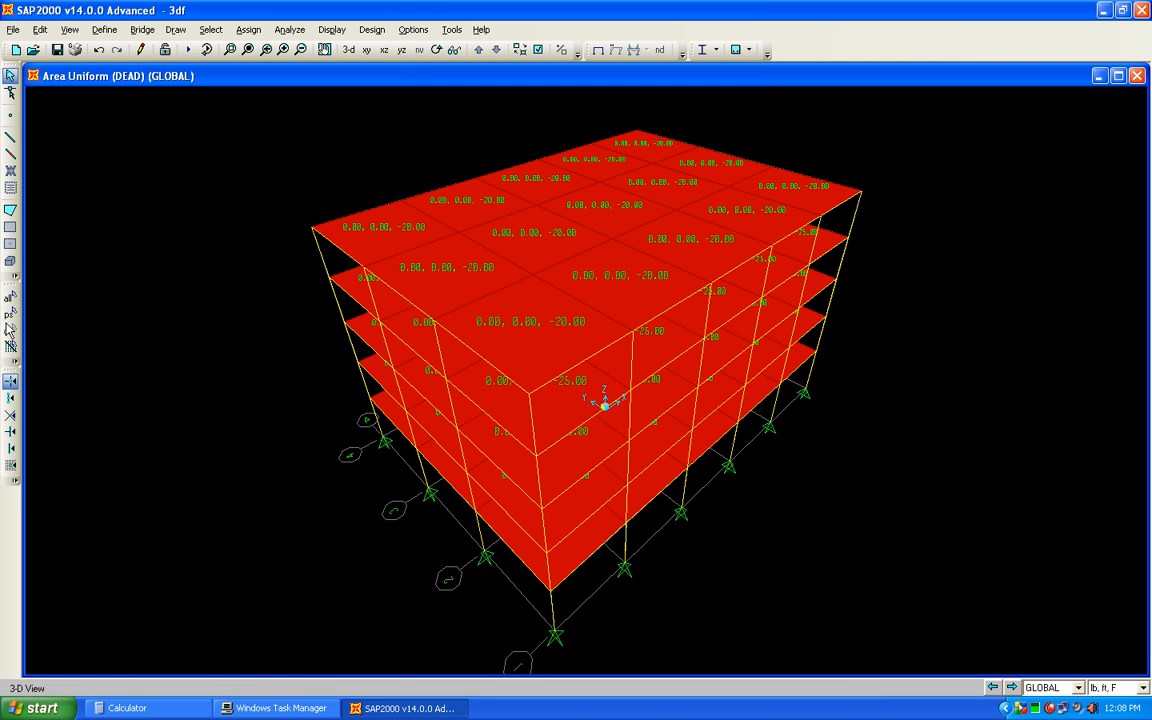
left_click(12, 316)
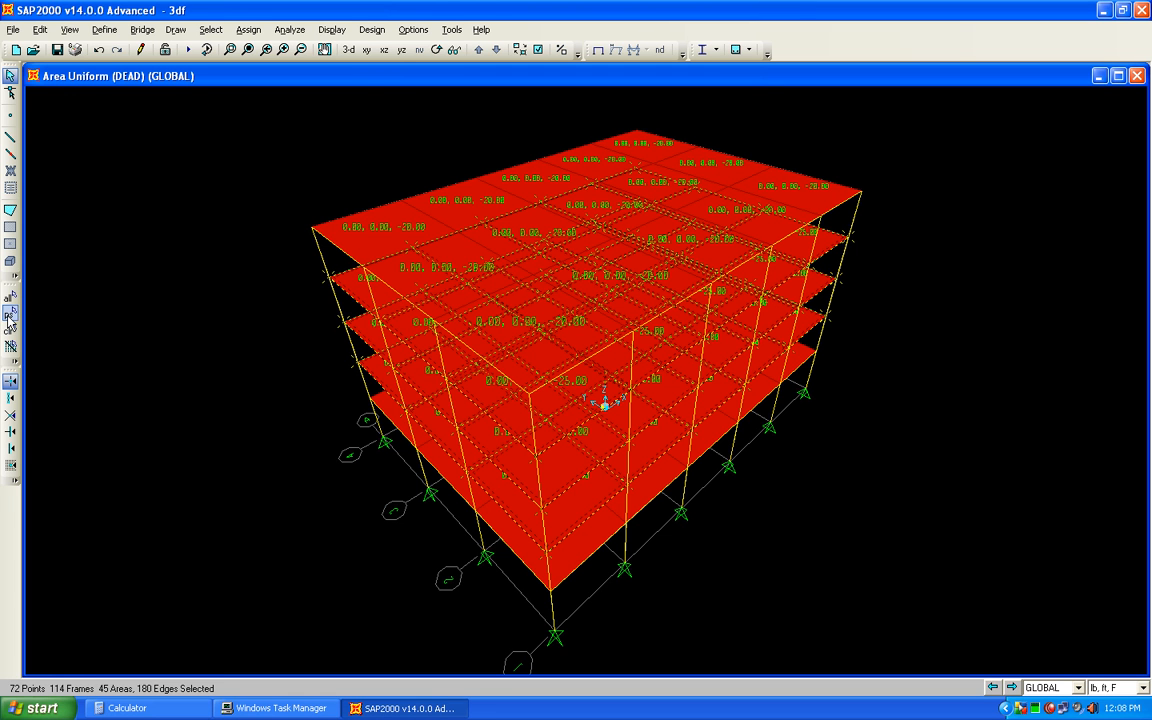
left_click(252, 31)
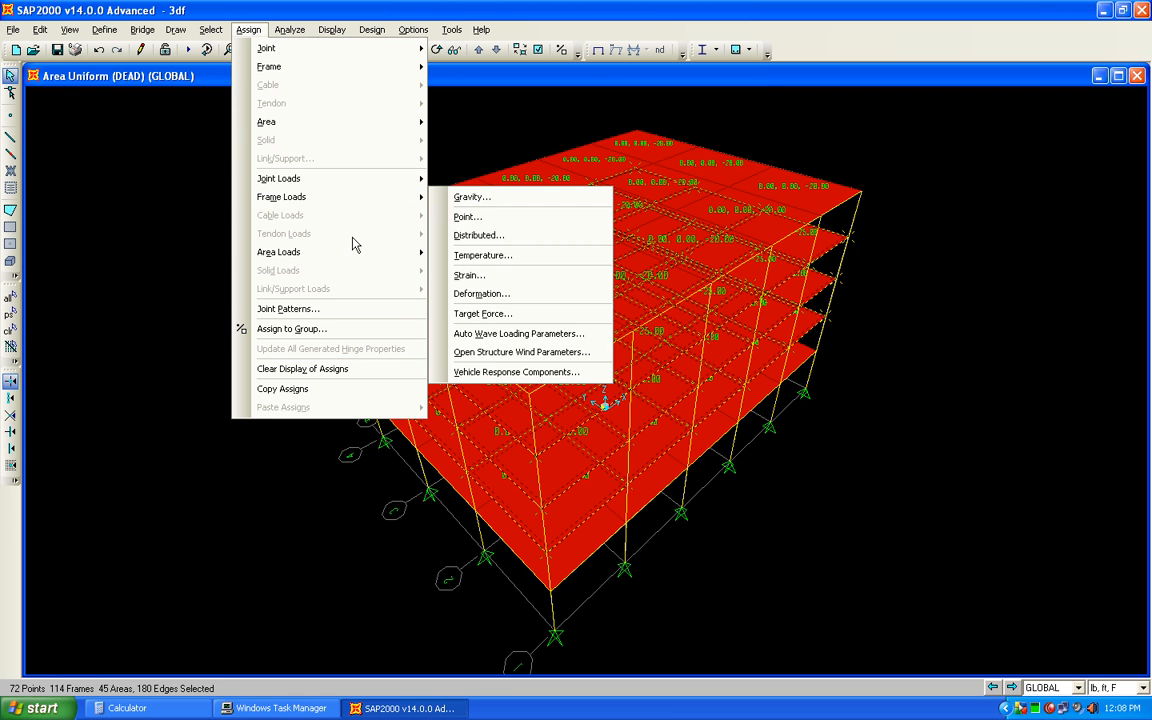
mouse_move(356, 258)
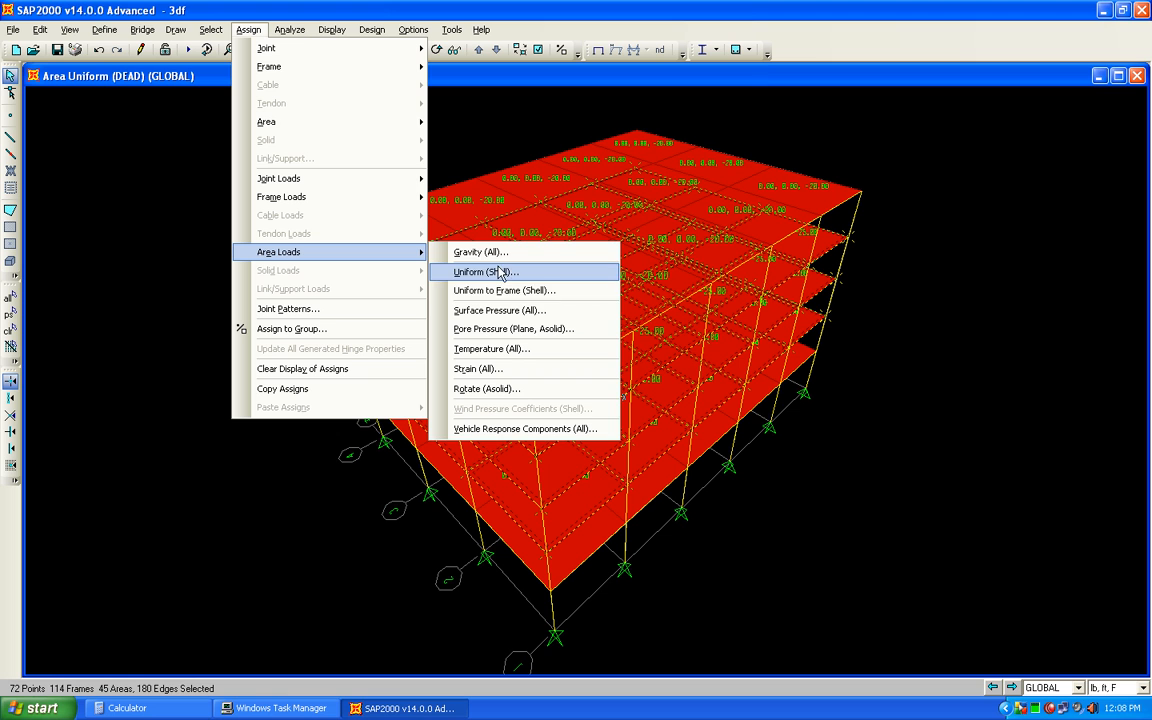
left_click(539, 292)
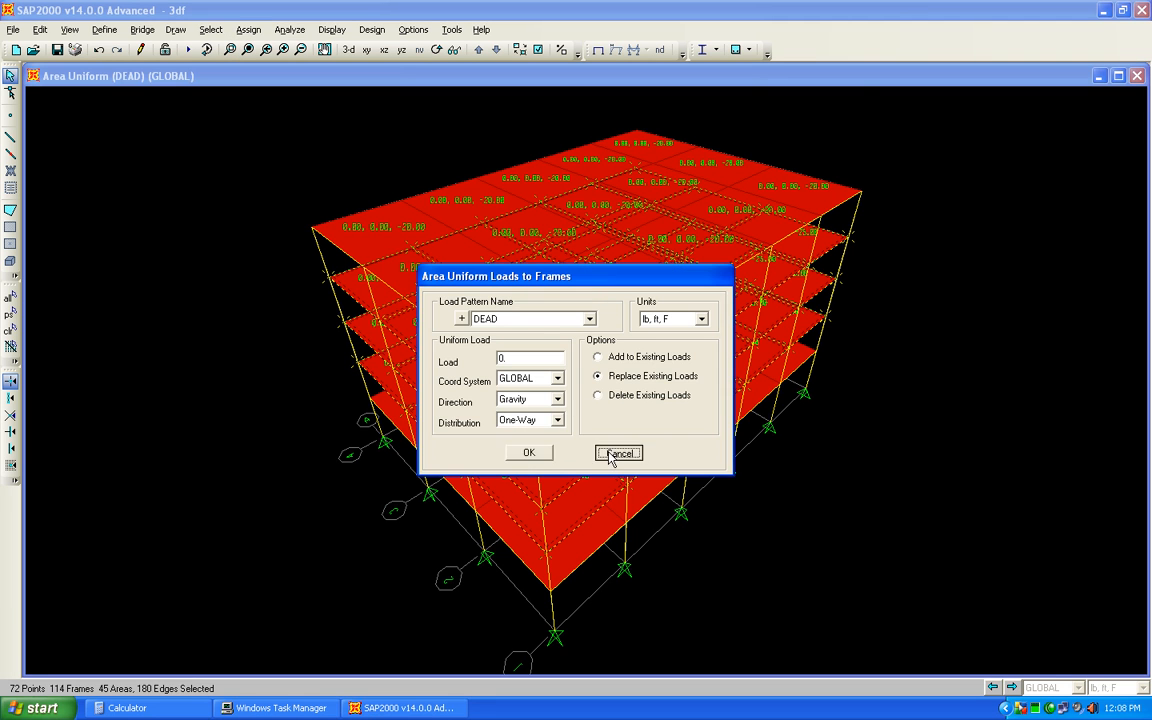
left_click(615, 527)
Assign a uniform shell load of 40 in lb, ft, F units to the selected intermediate slabs, load pattern LIVE, gravity direction.
left_click(246, 30)
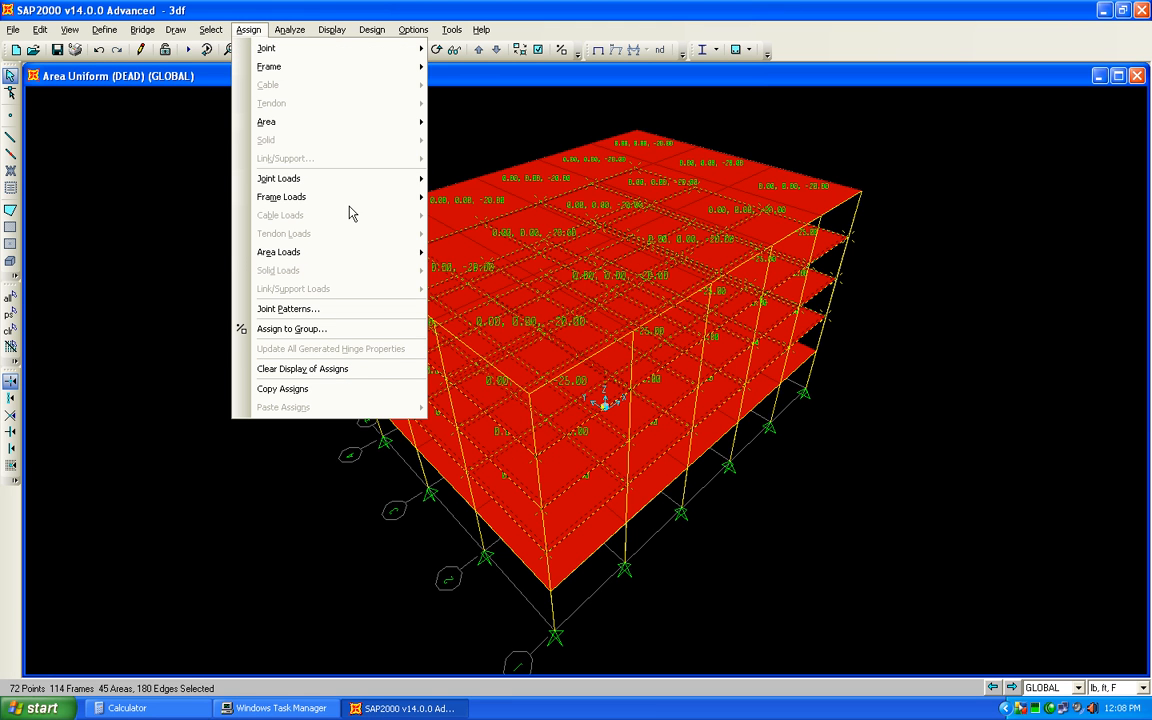
mouse_move(378, 259)
left_click(490, 272)
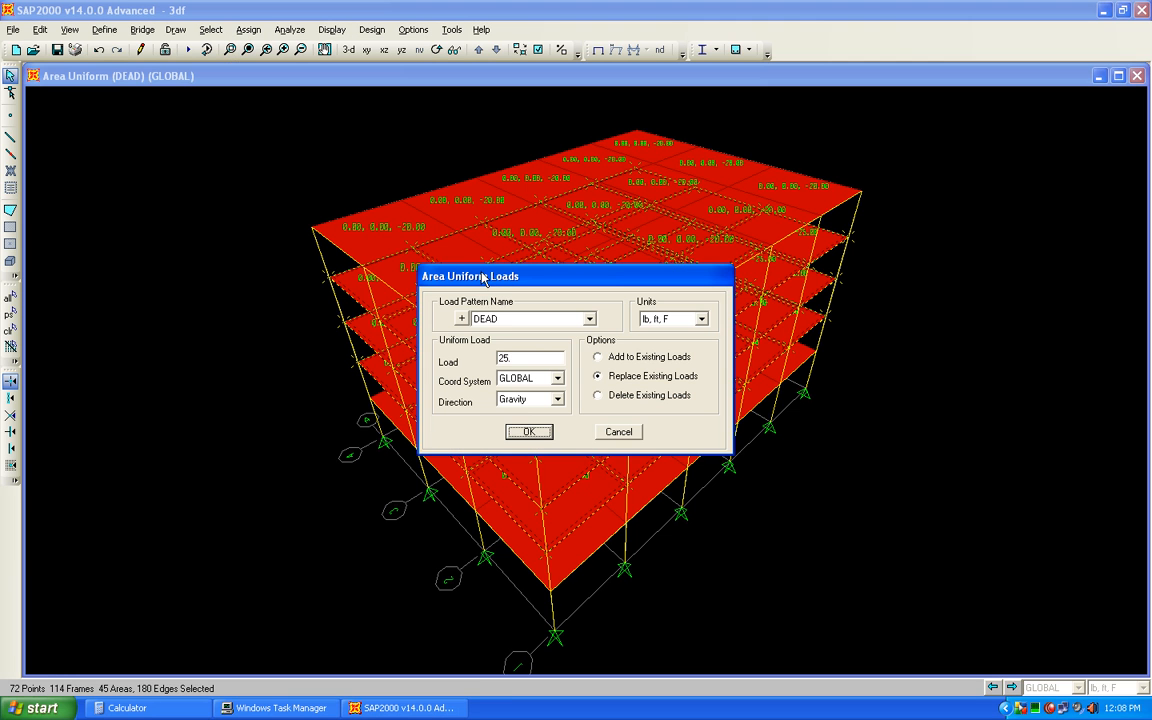
left_click(505, 319)
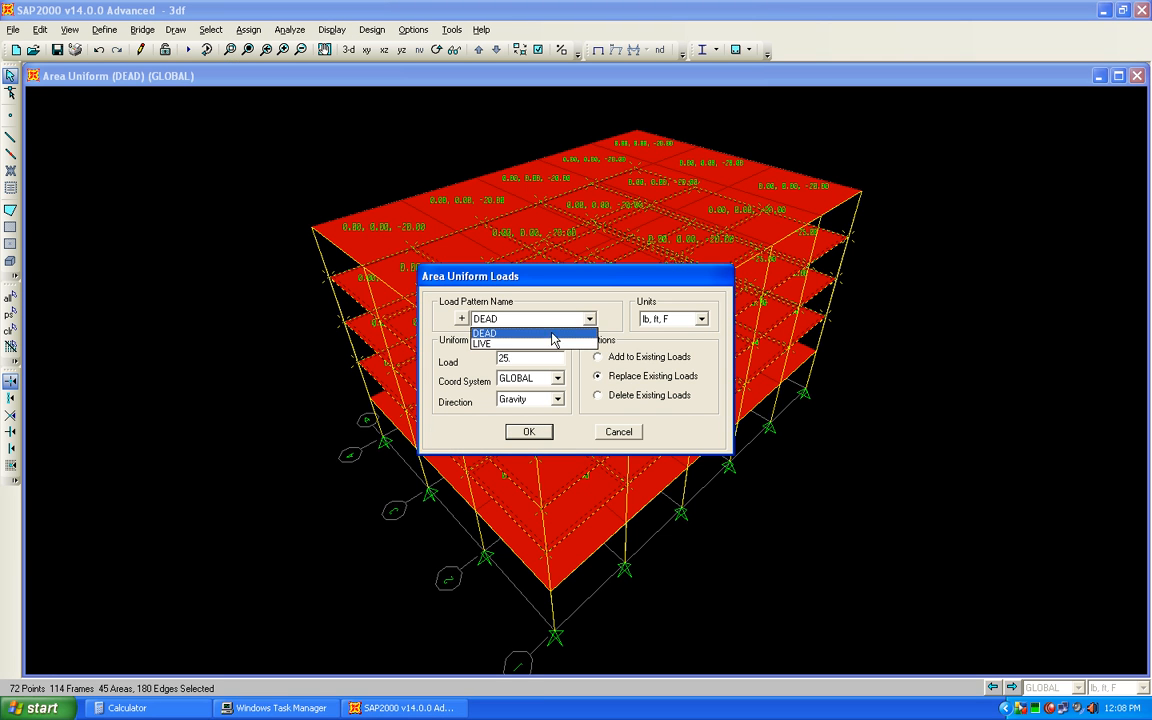
left_click(552, 345)
double_click(545, 356)
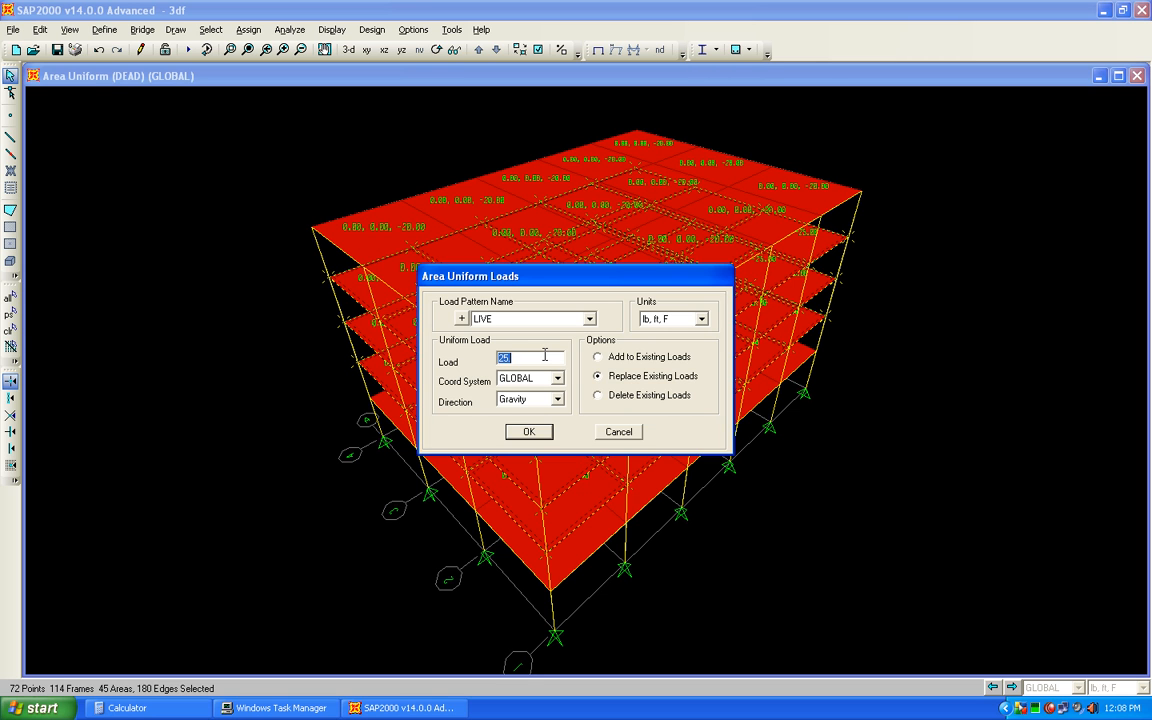
type("40")
left_click(530, 432)
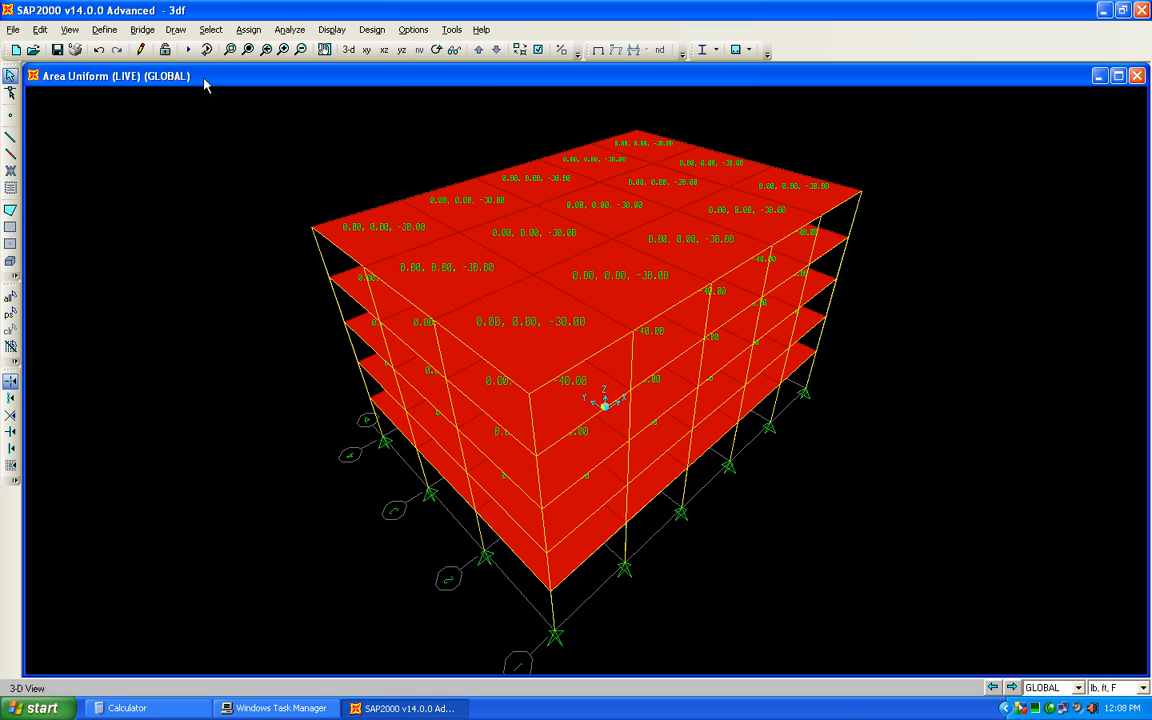
Select all objects belonging to the firstfloor group.
left_click(209, 29)
mouse_move(292, 50)
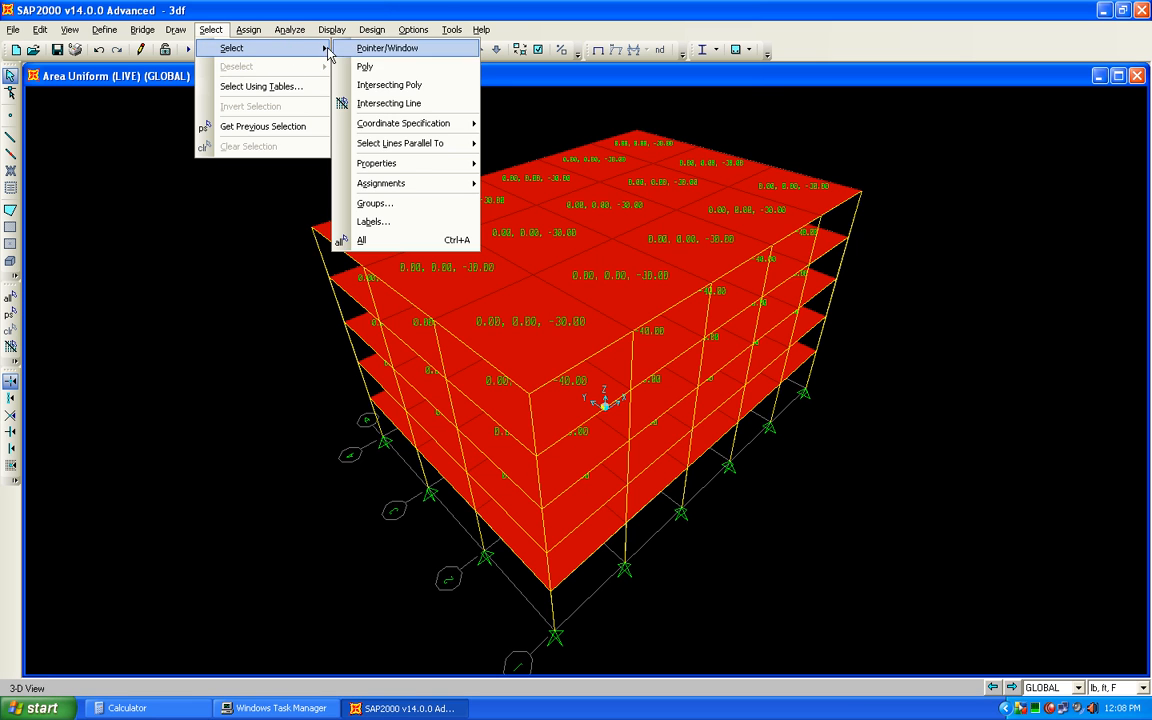
left_click(380, 203)
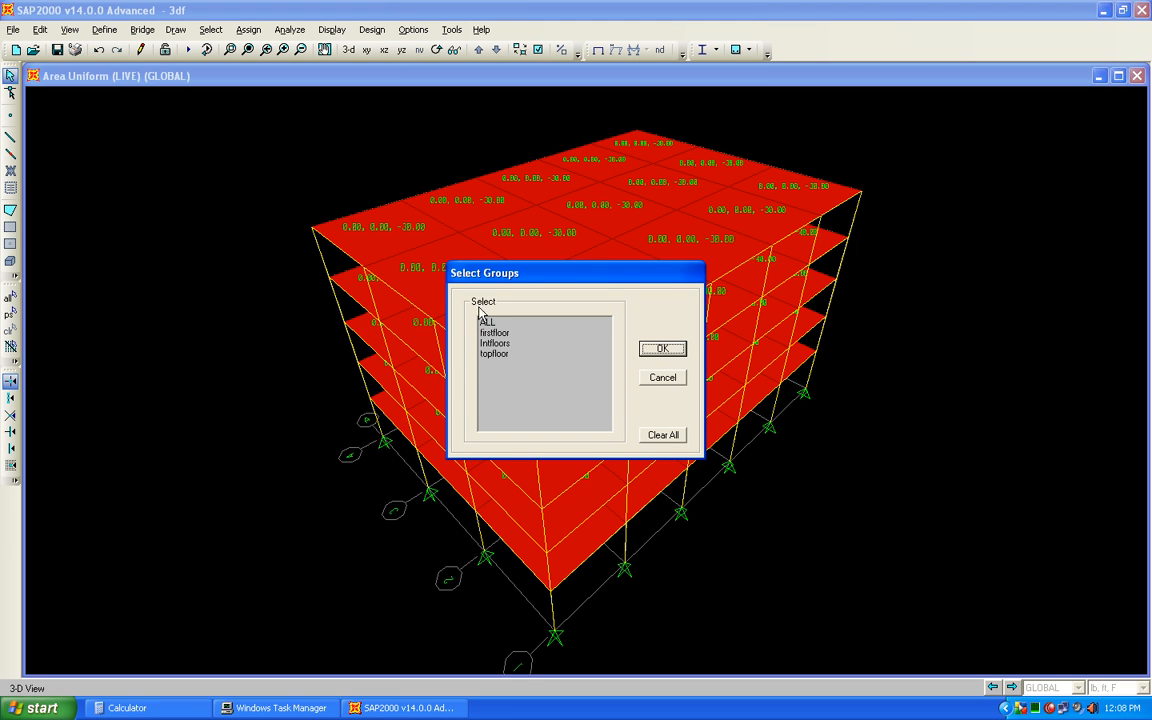
left_click(520, 343)
left_click(662, 348)
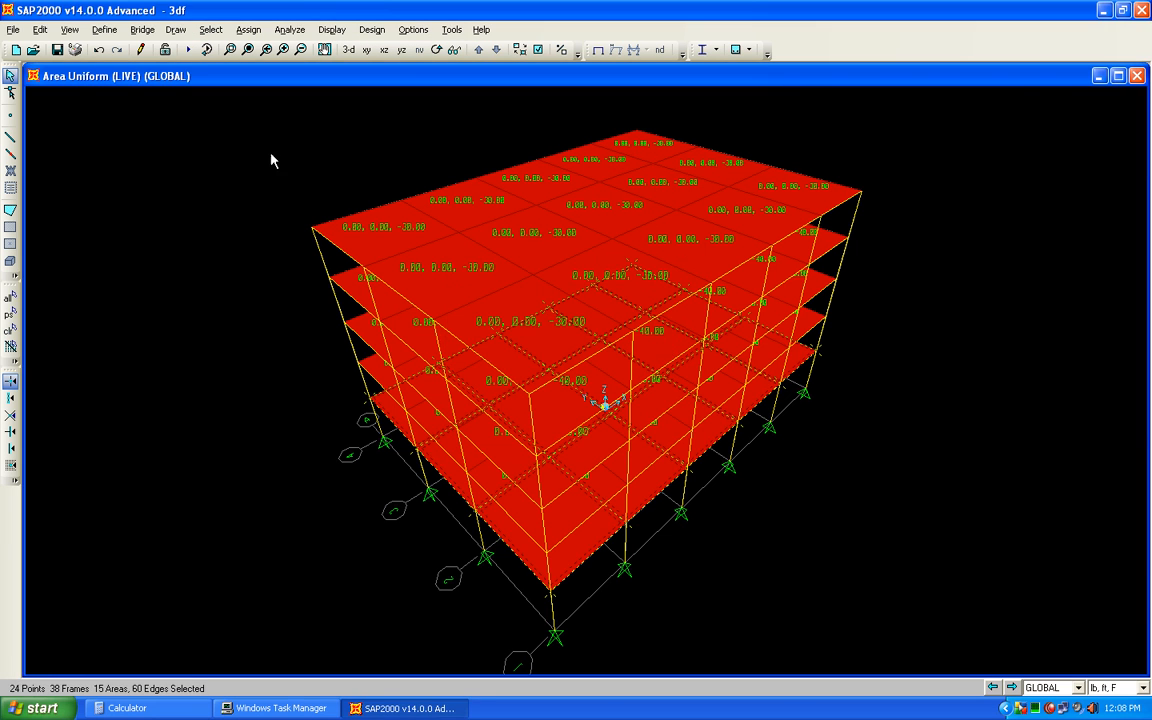
Assign a uniform shell load of 25 in lb, ft, F units to the selected first-floor slabs, load pattern DEAD, gravity direction.
left_click(248, 29)
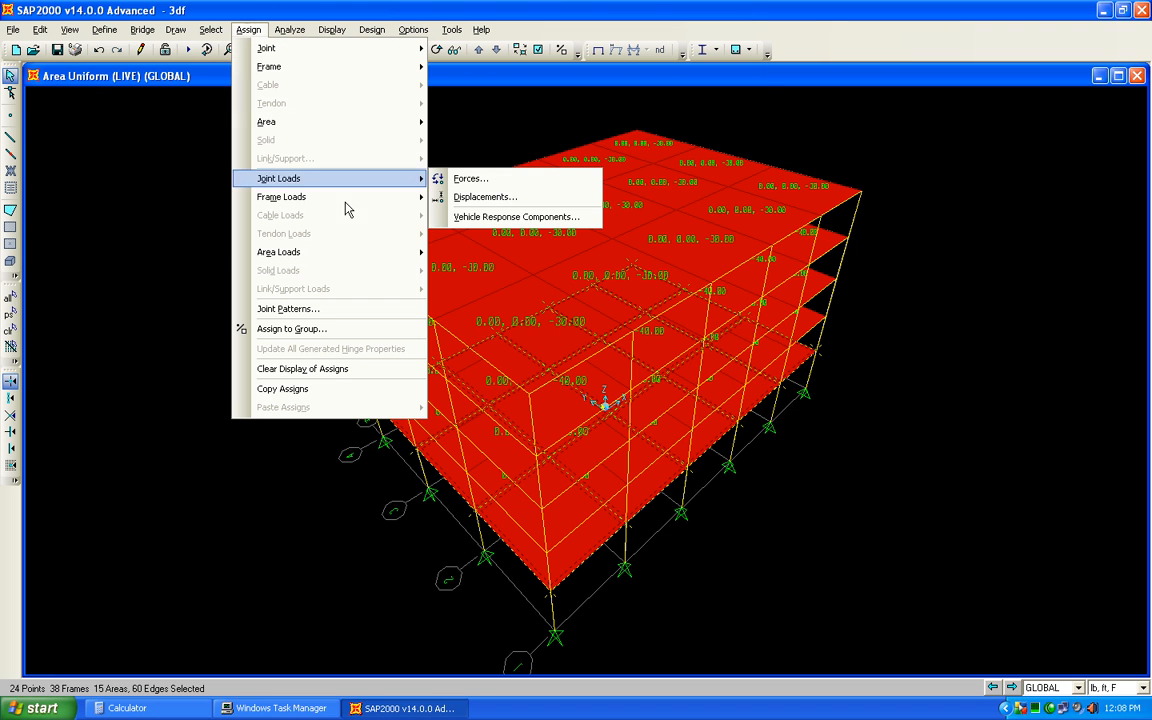
mouse_move(335, 252)
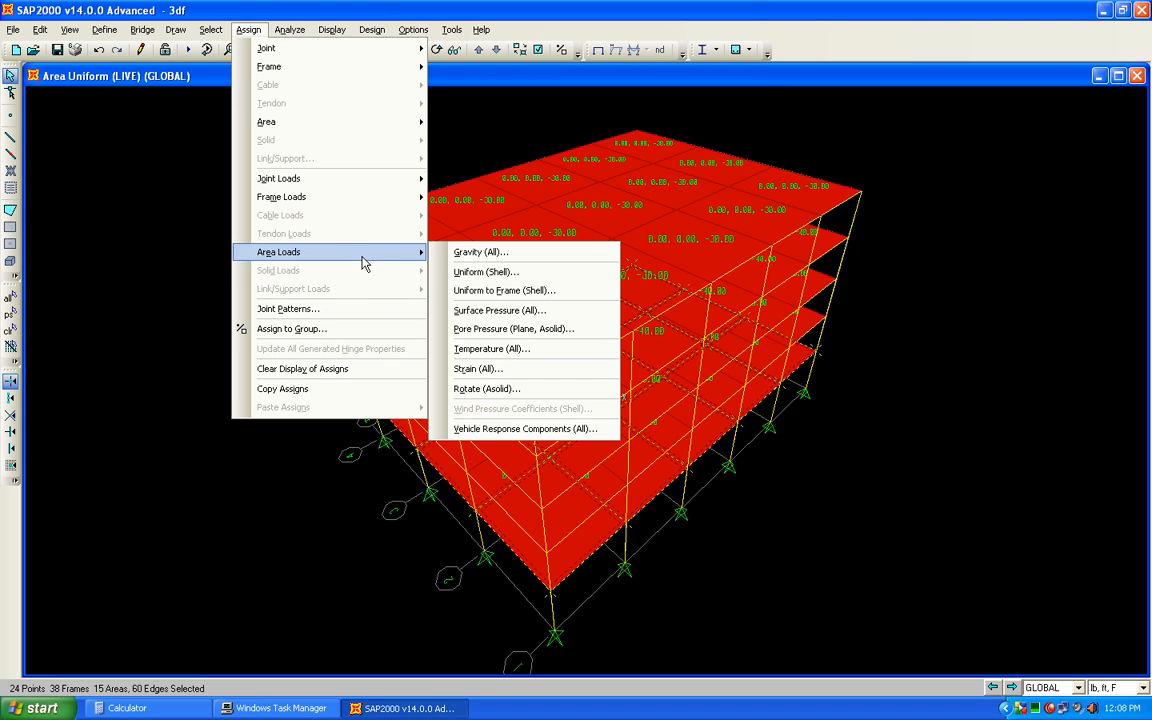
left_click(495, 272)
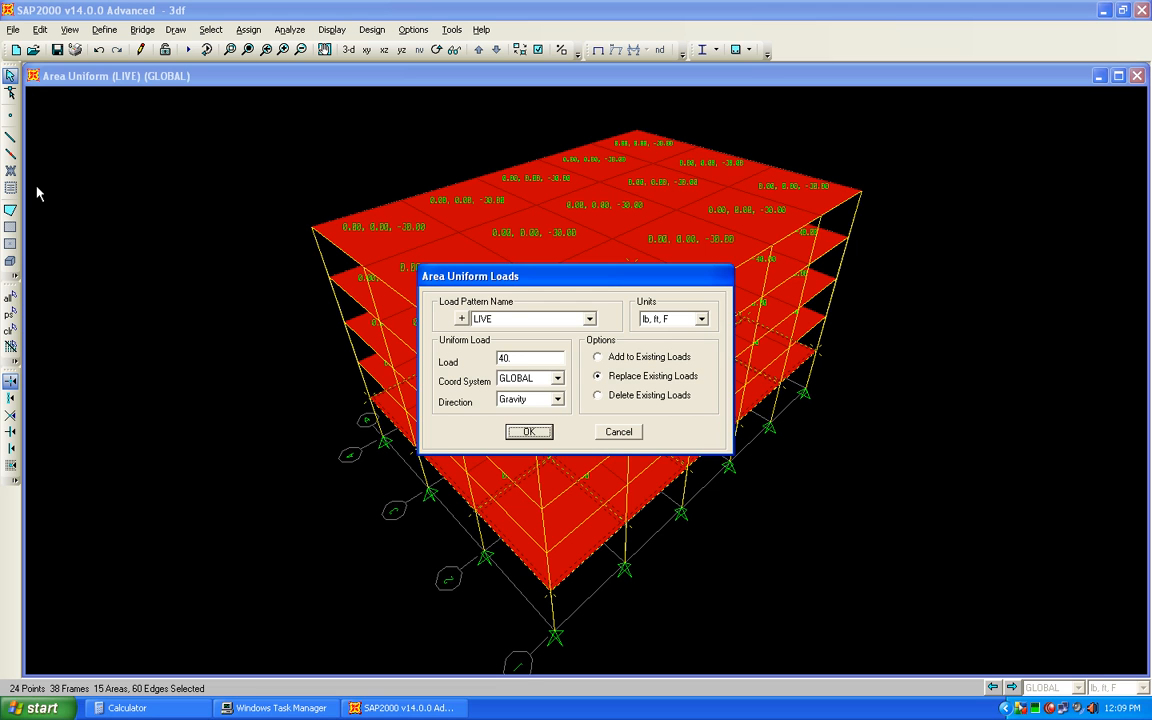
left_click(525, 320)
left_click(525, 340)
double_click(522, 357)
type("25")
left_click(530, 433)
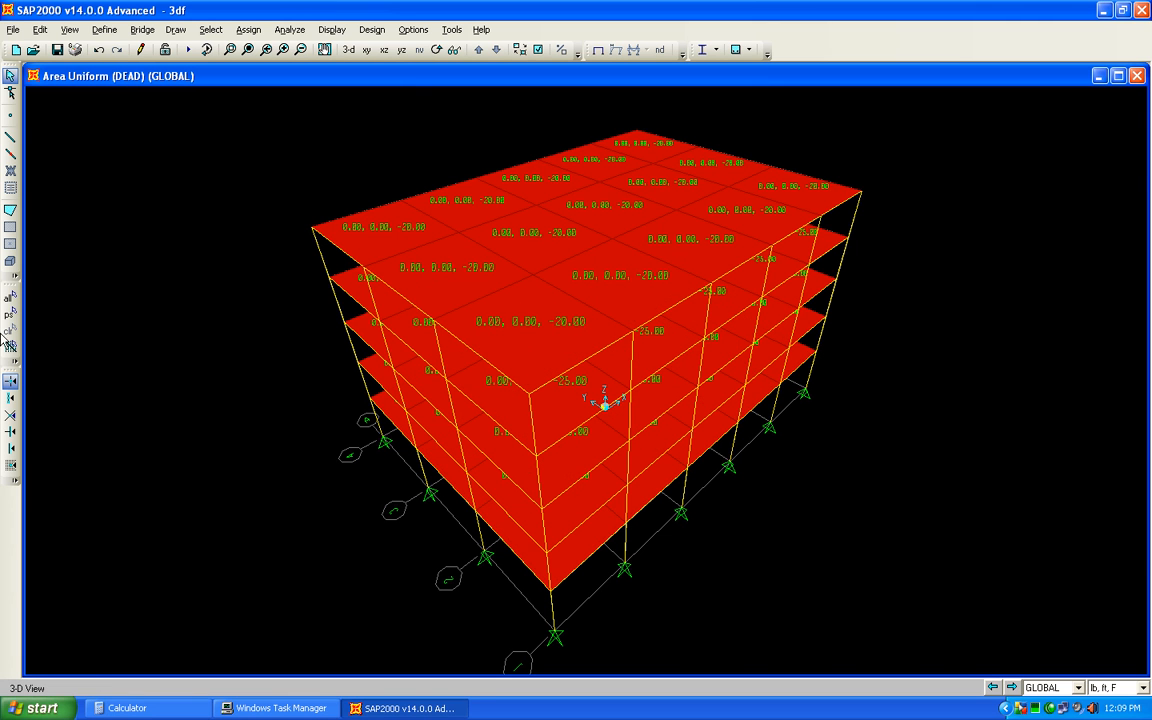
Reselect the first-floor slabs, assign them a uniform shell load of 80 (lb, ft, F), pattern LIVE, gravity direction, and save the model.
left_click(9, 313)
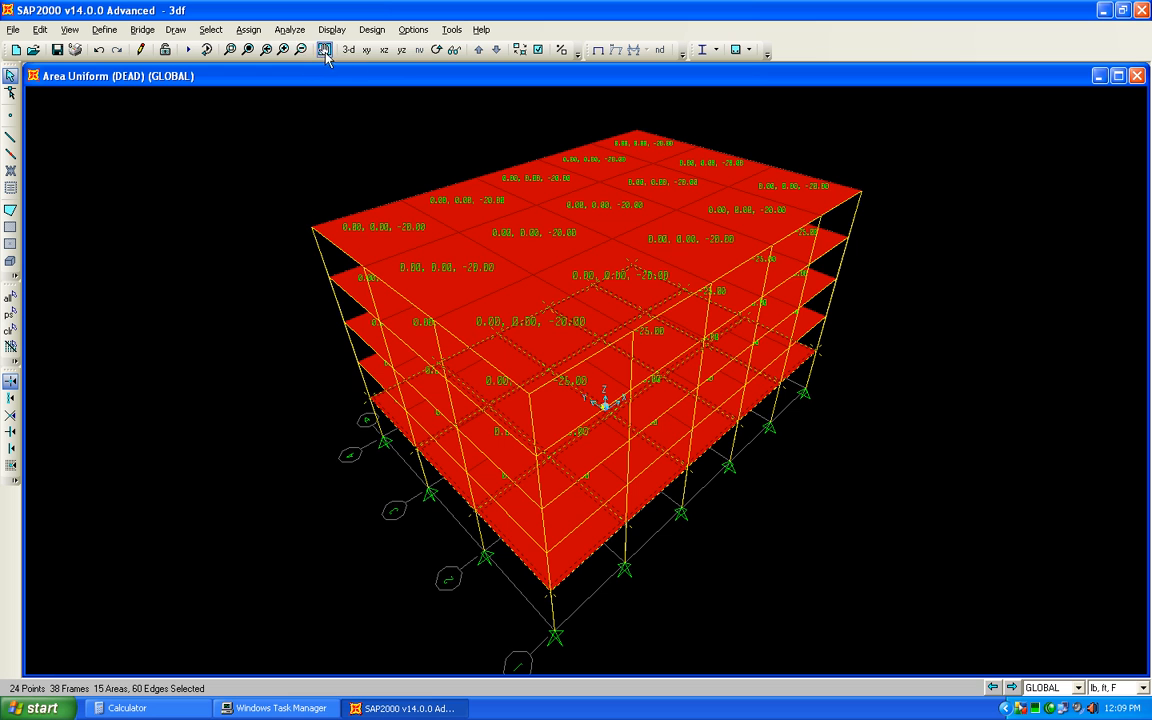
left_click(247, 30)
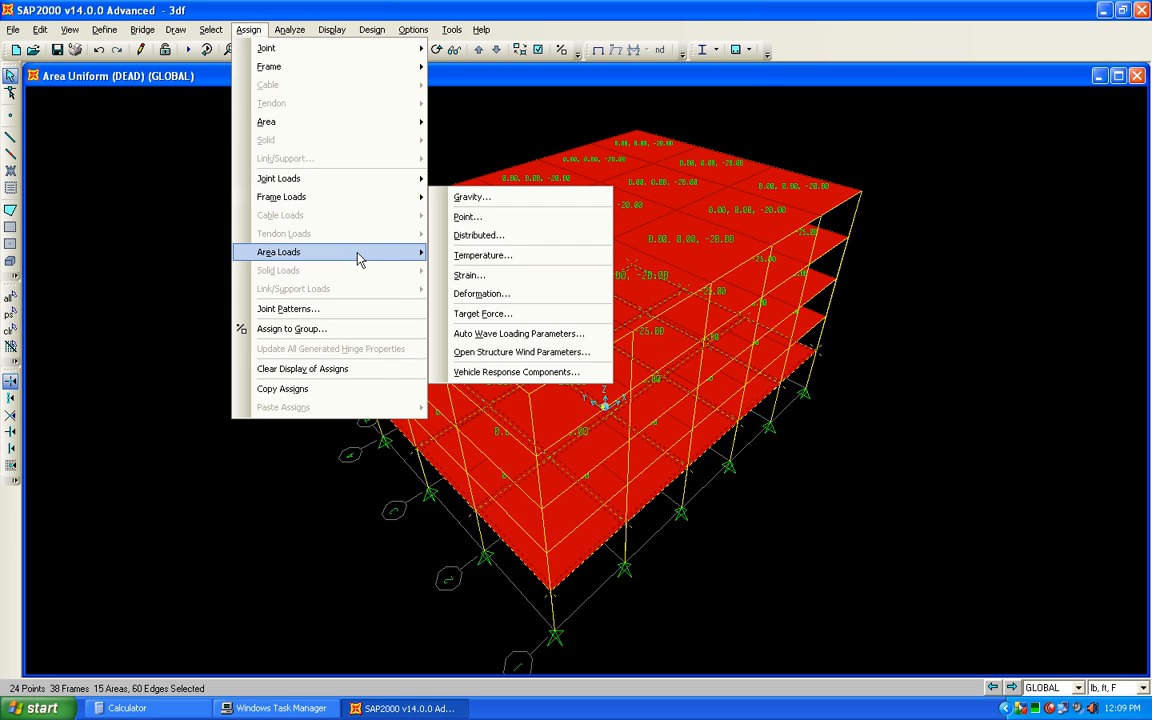
mouse_move(360, 262)
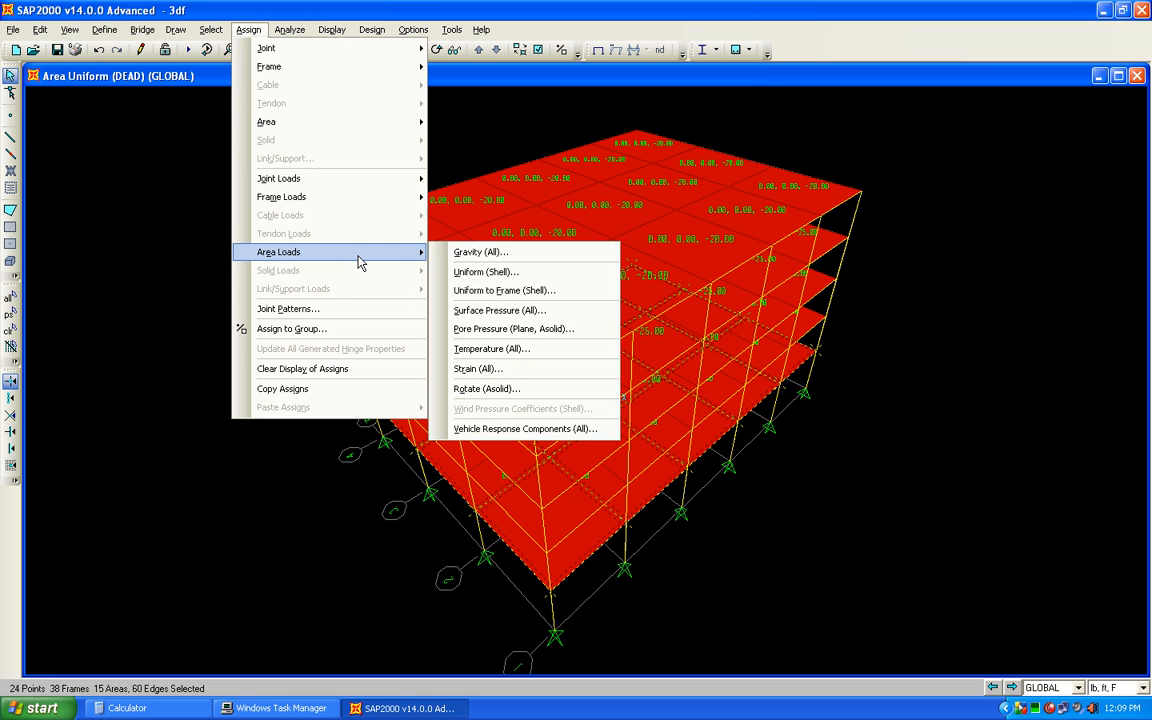
left_click(512, 271)
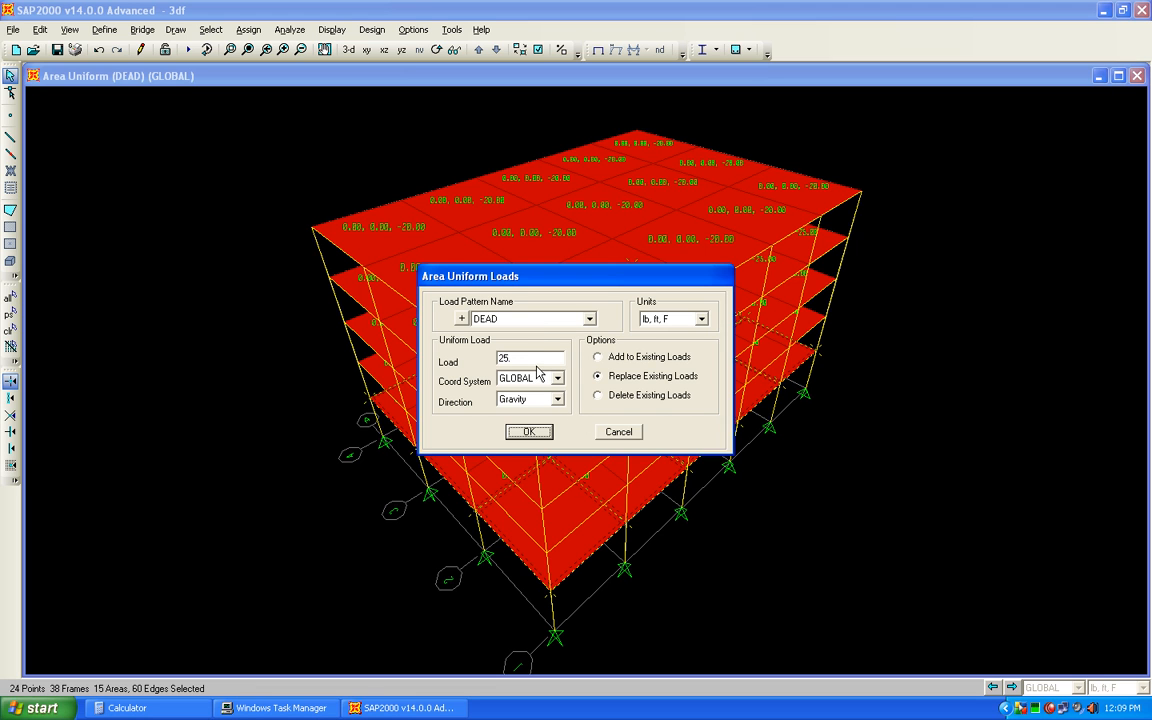
left_click(534, 318)
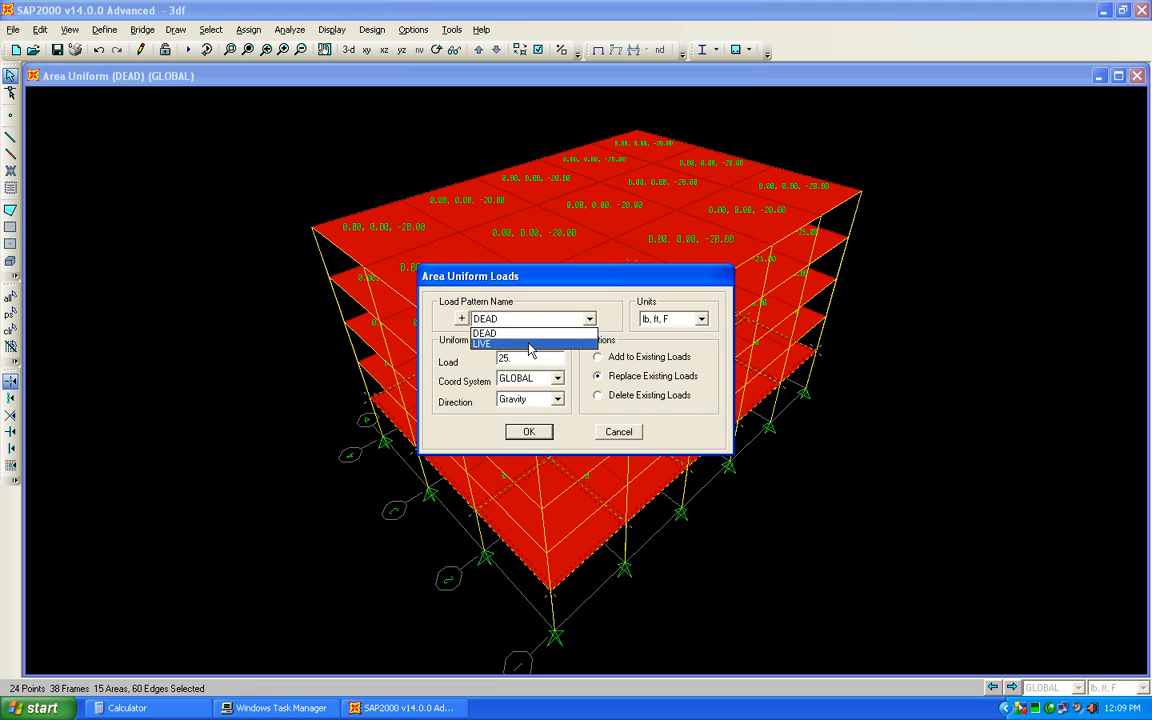
left_click(528, 340)
double_click(527, 360)
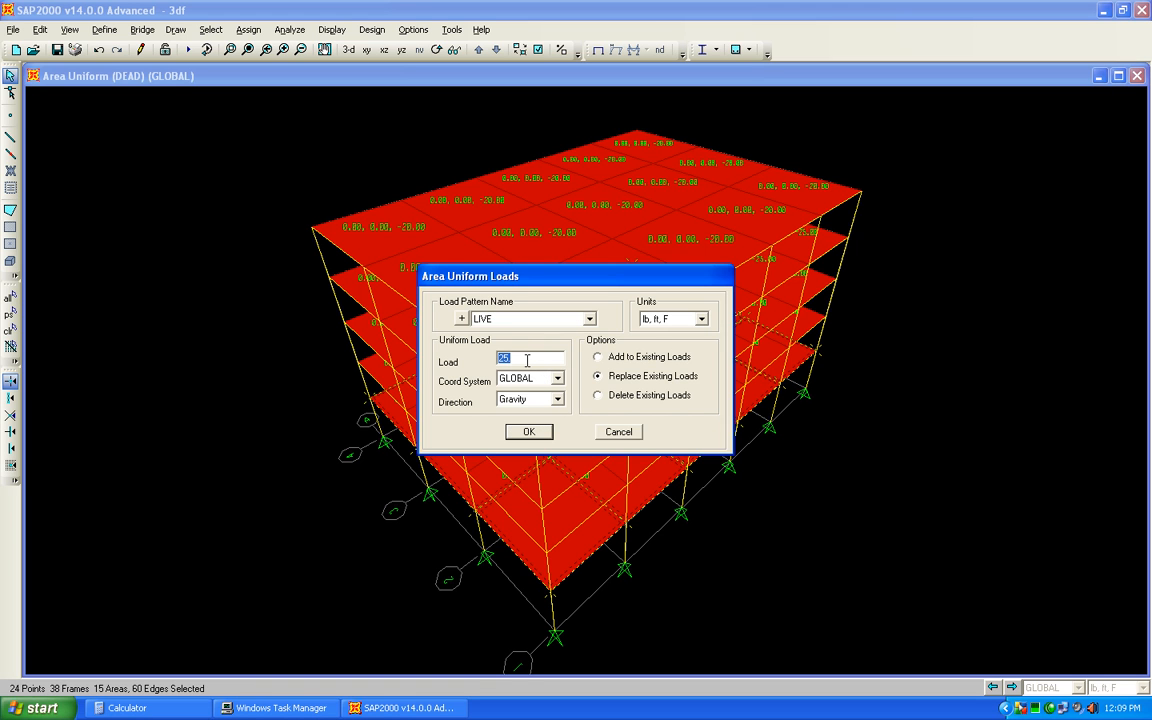
type("80")
left_click(529, 431)
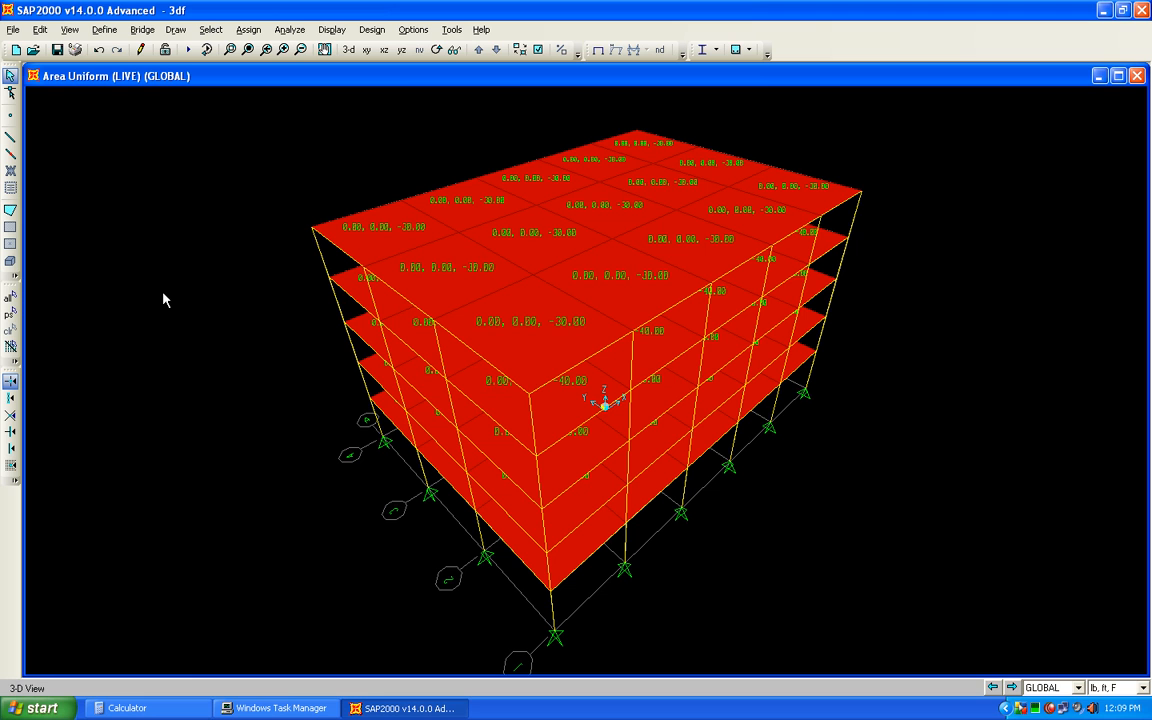
left_click(57, 49)
Select all frame members that have the b24x15 section property.
left_click(210, 29)
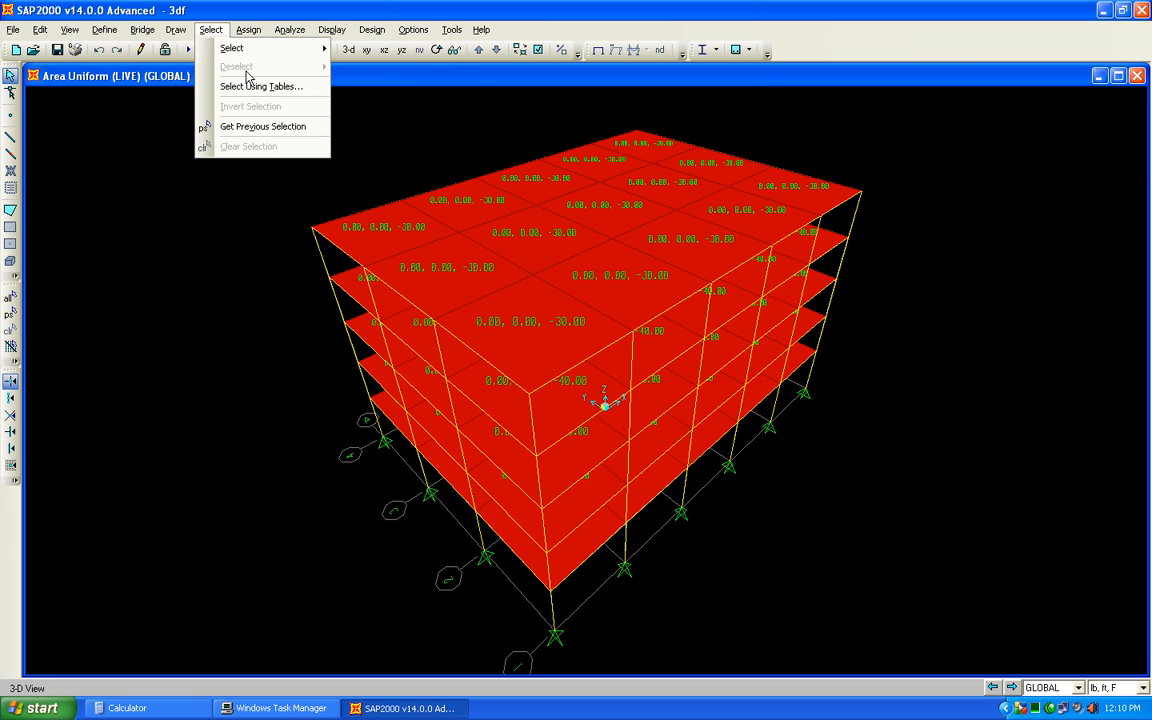
mouse_move(245, 49)
mouse_move(385, 163)
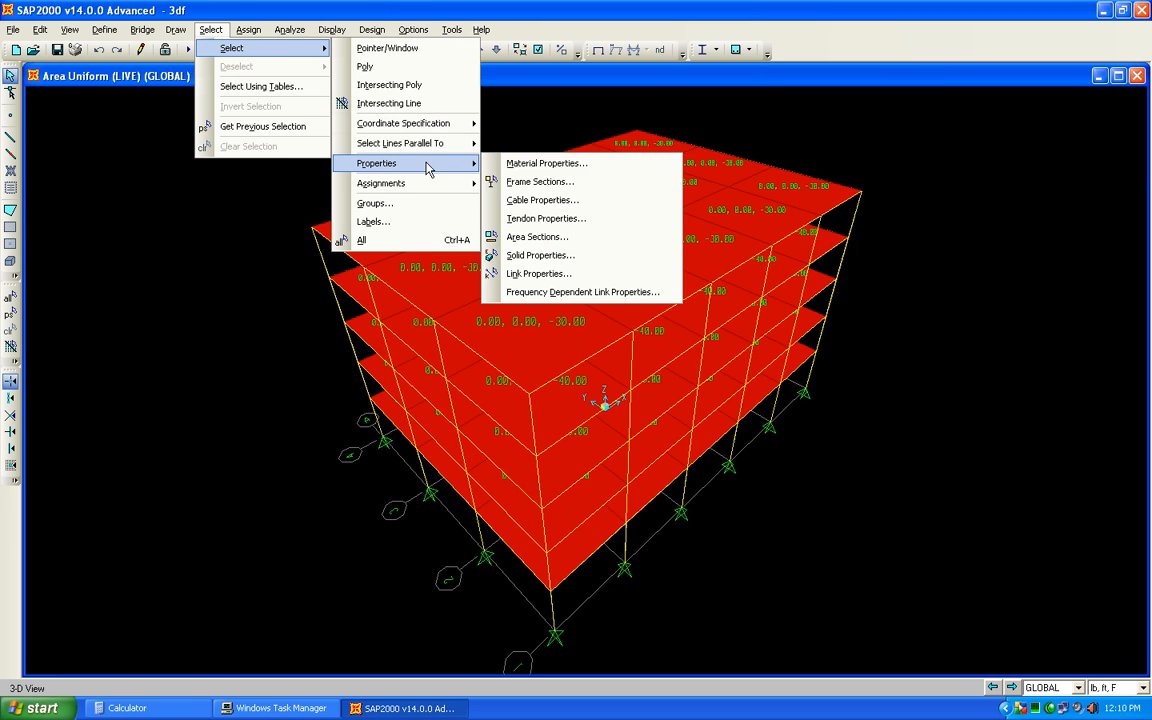
left_click(553, 182)
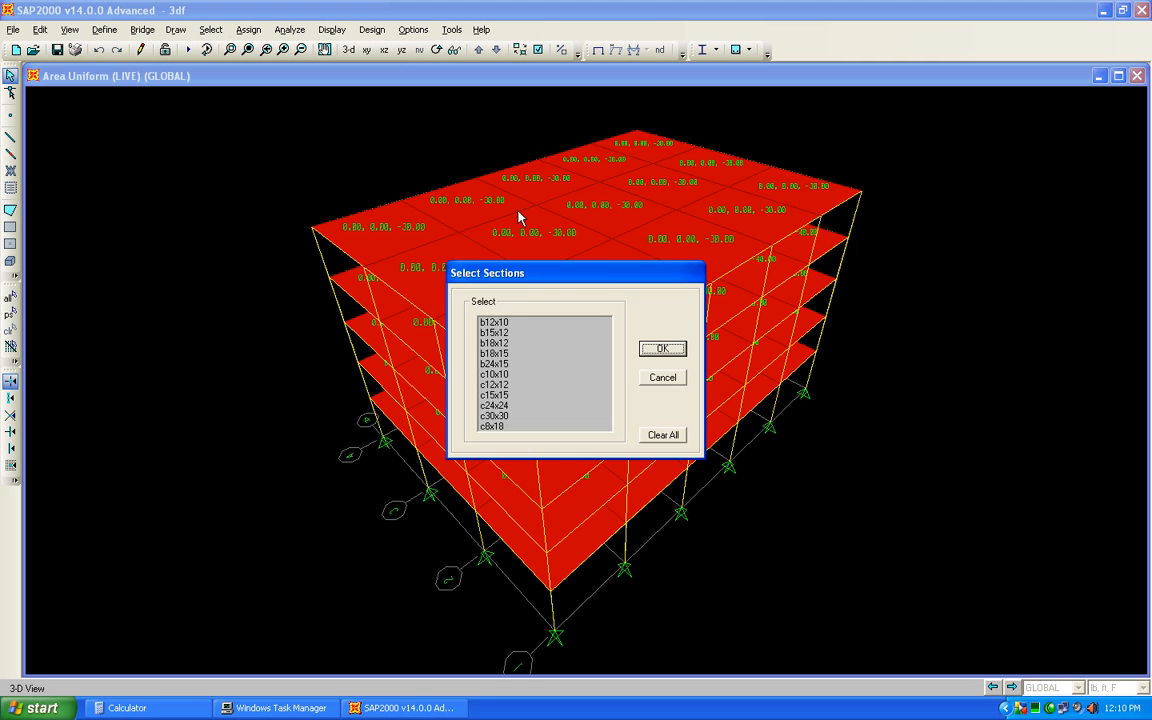
left_click(540, 363)
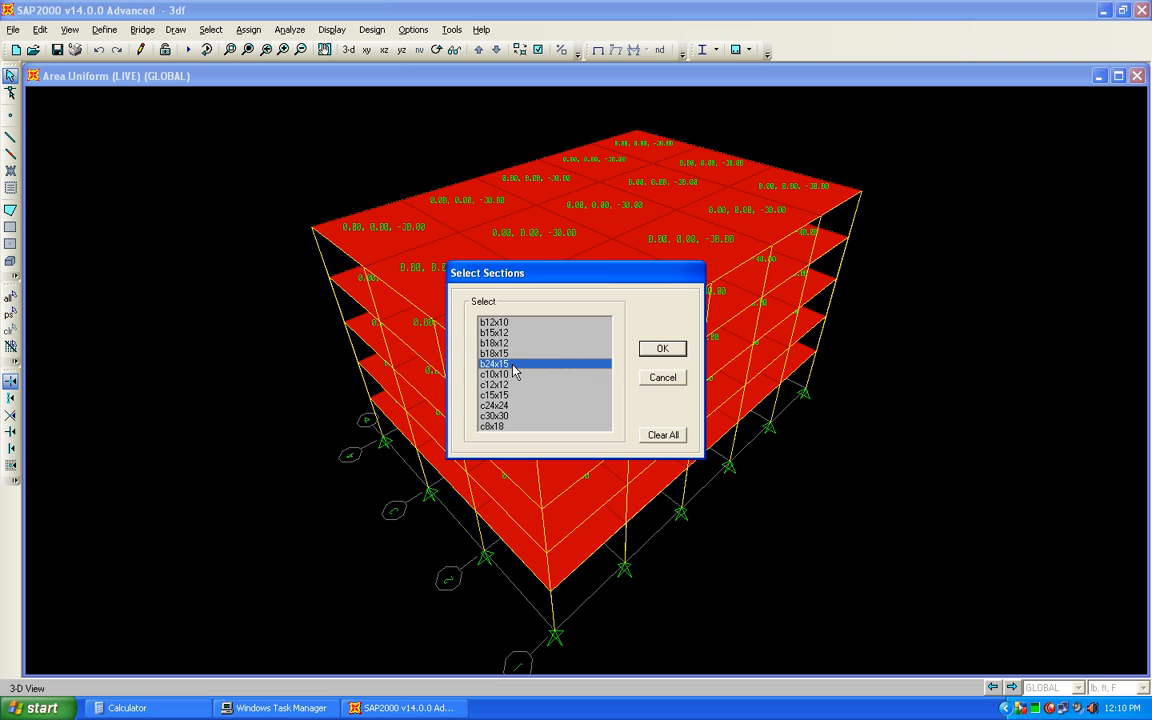
left_click(660, 349)
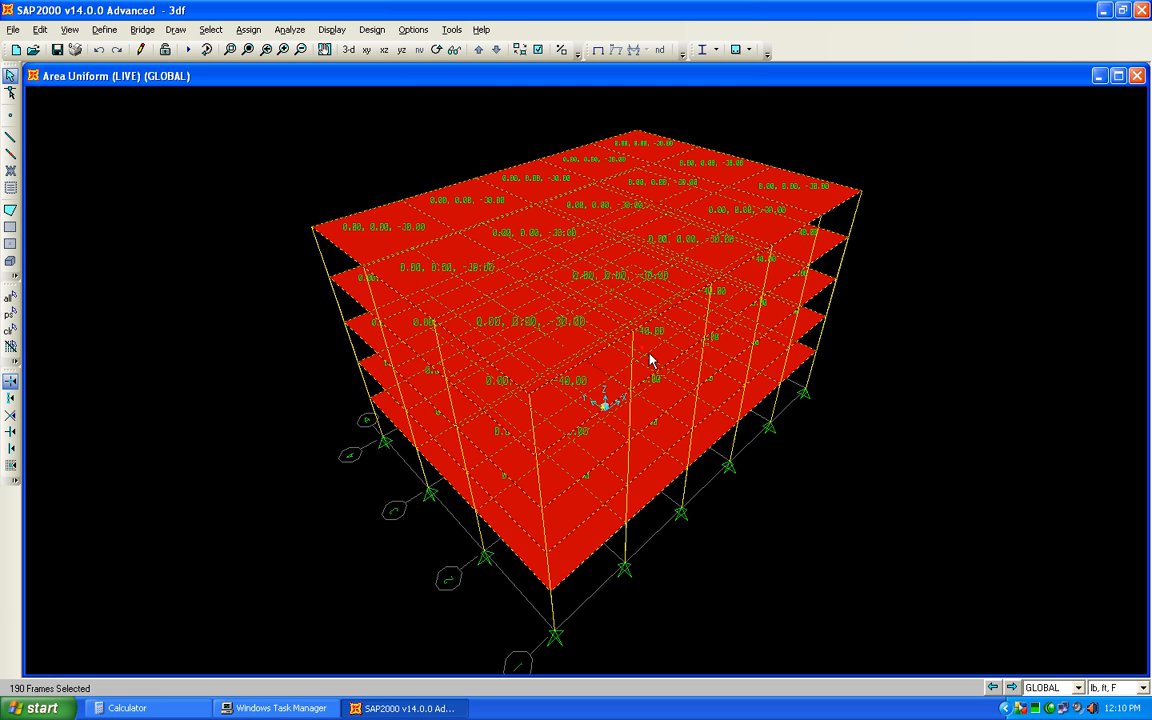
Assign the b12x10 frame section to the selected beams.
left_click(250, 30)
mouse_move(296, 72)
left_click(458, 72)
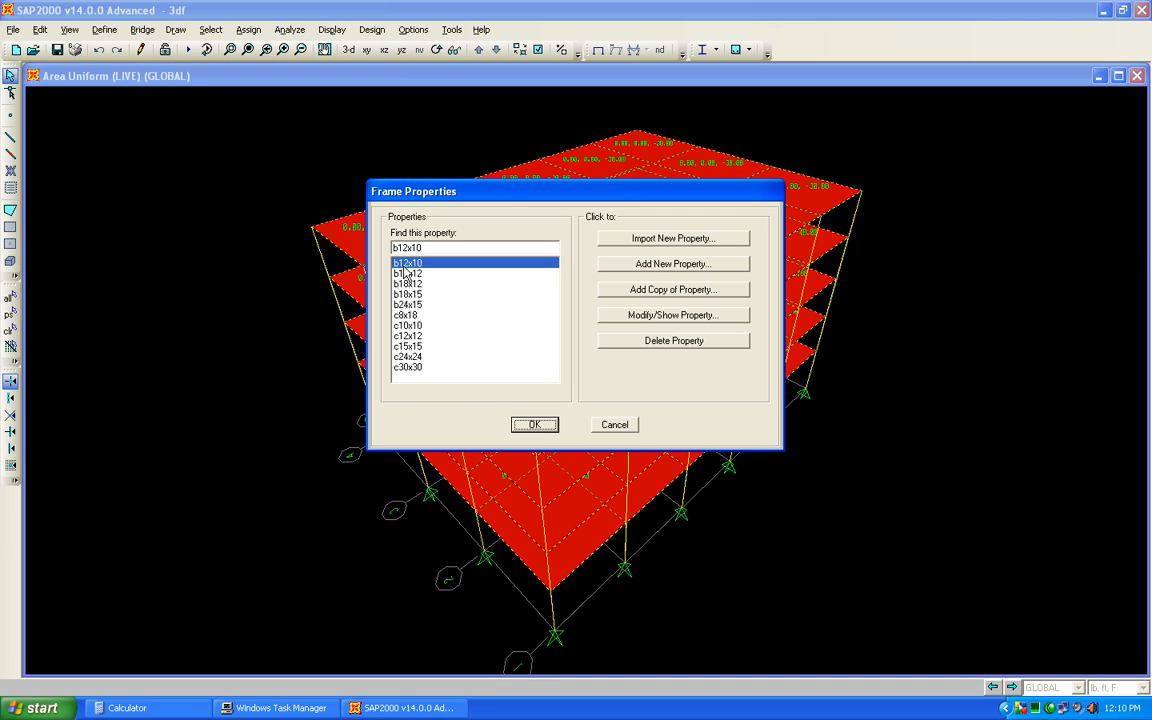
left_click(534, 424)
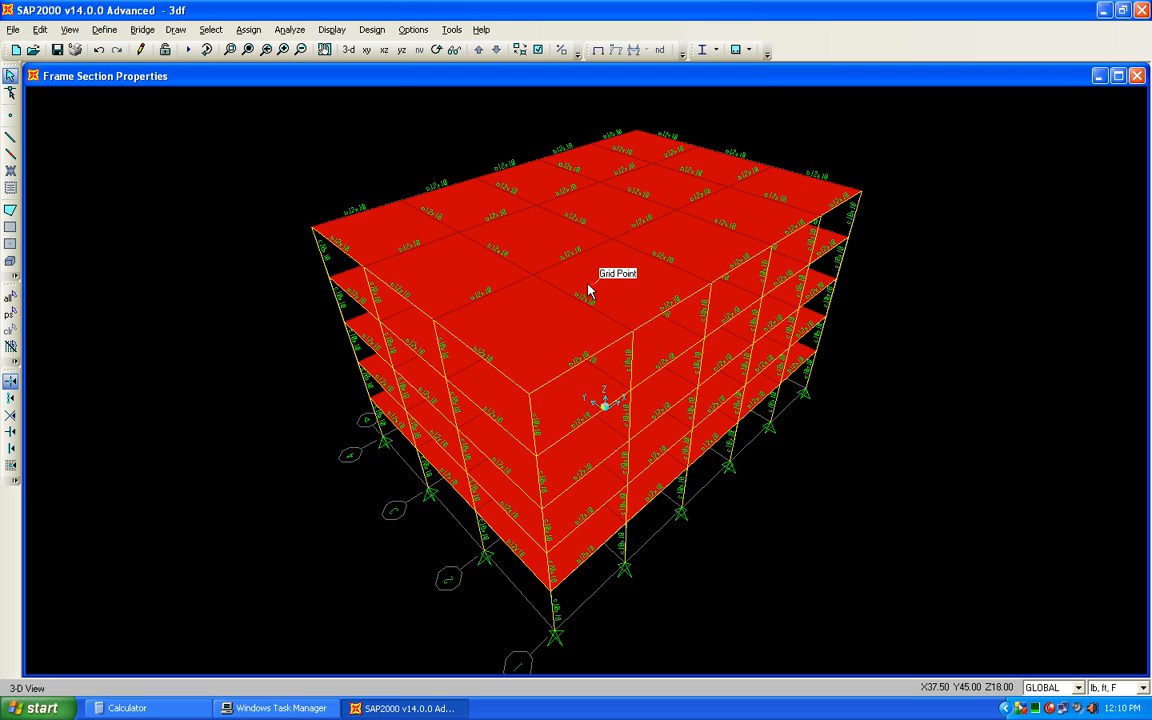
Set the MODAL case to not run and run the analysis for the DEAD and LIVE load cases.
left_click(187, 50)
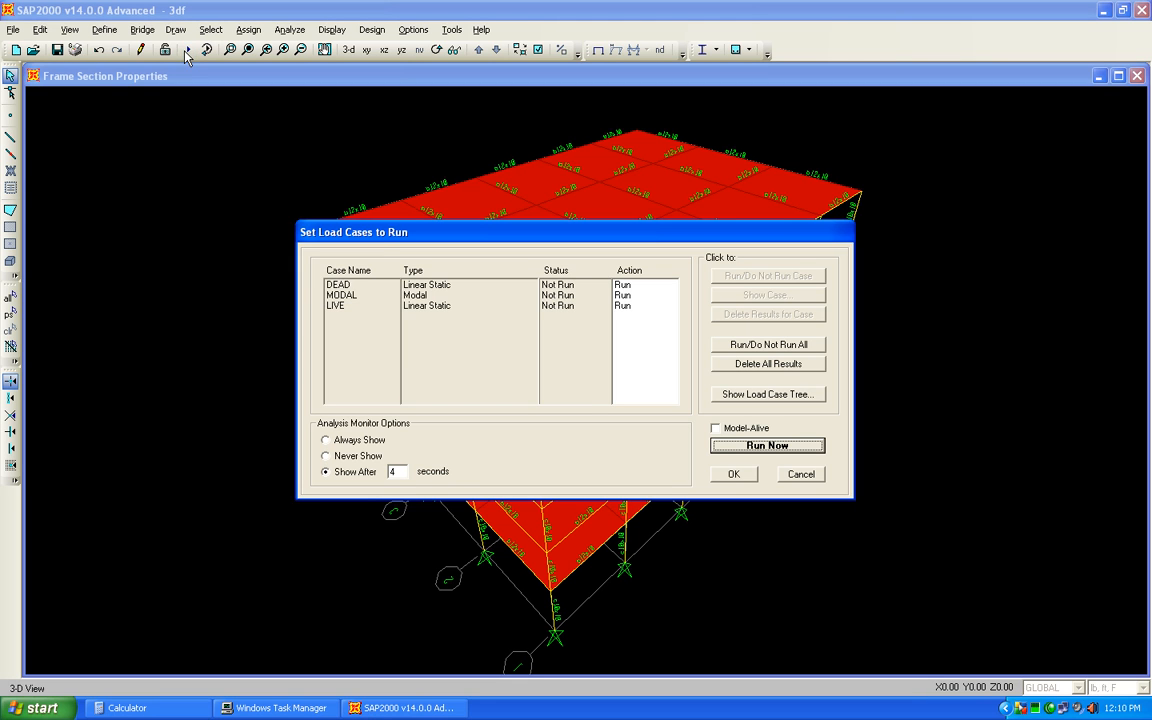
left_click(343, 296)
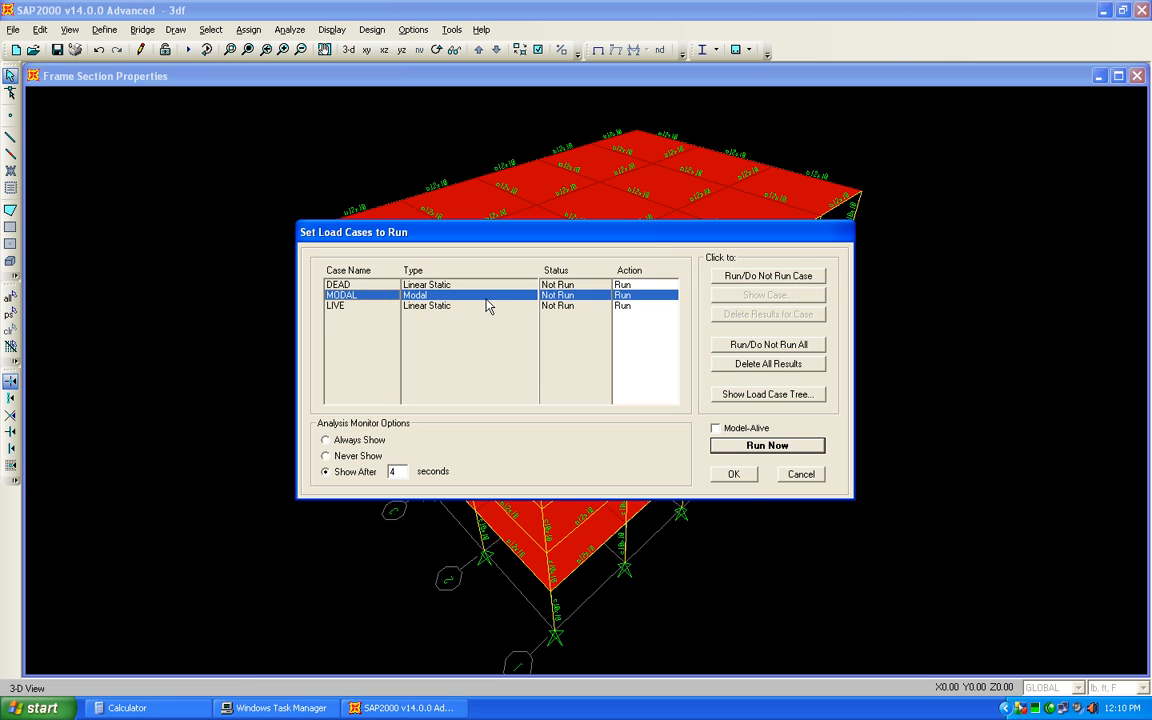
left_click(750, 276)
left_click(765, 445)
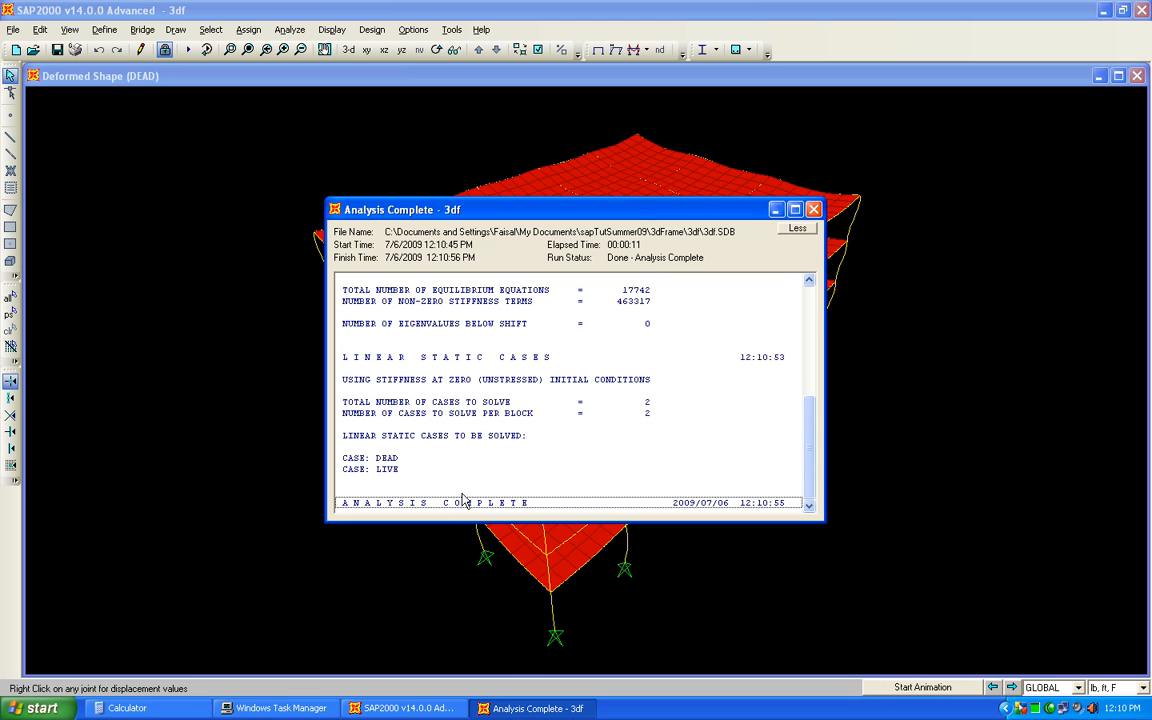
Review the analysis log, close it and inspect joint displacements on the DEAD deformed shape.
scroll(810, 455, "up", 2)
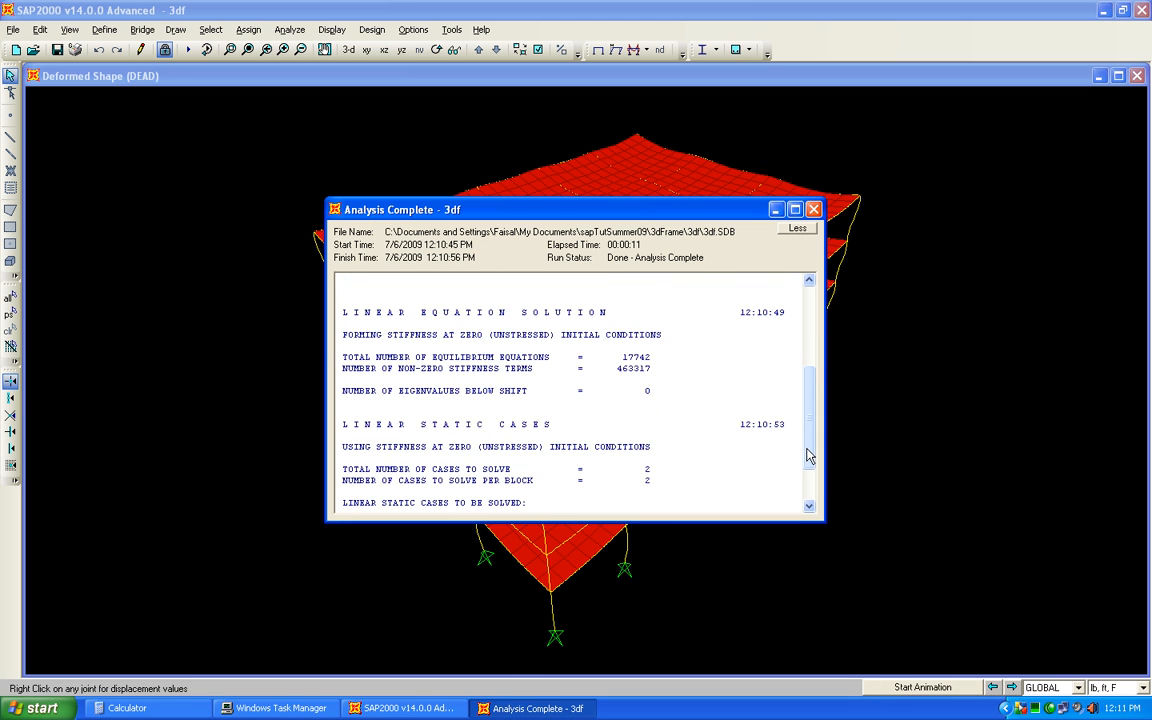
scroll(537, 452, "up", 4)
scroll(537, 452, "up", 2)
scroll(535, 452, "down", 1)
scroll(535, 452, "down", 3)
left_click(813, 209)
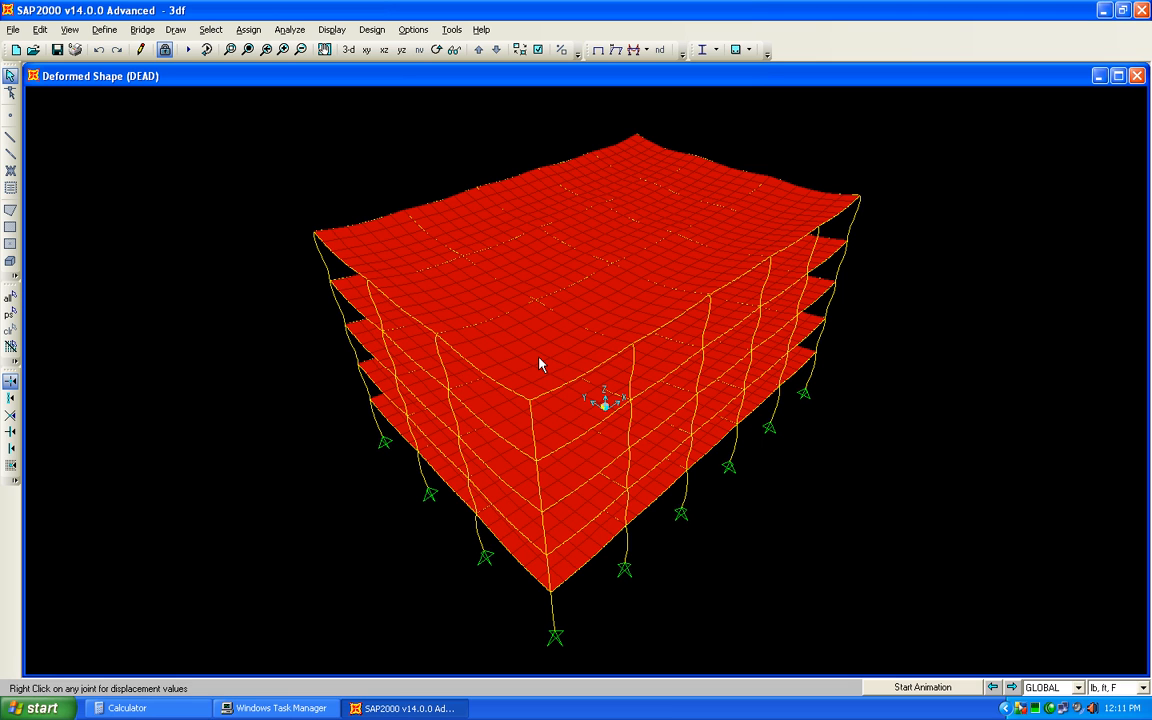
mouse_move(531, 376)
mouse_move(445, 330)
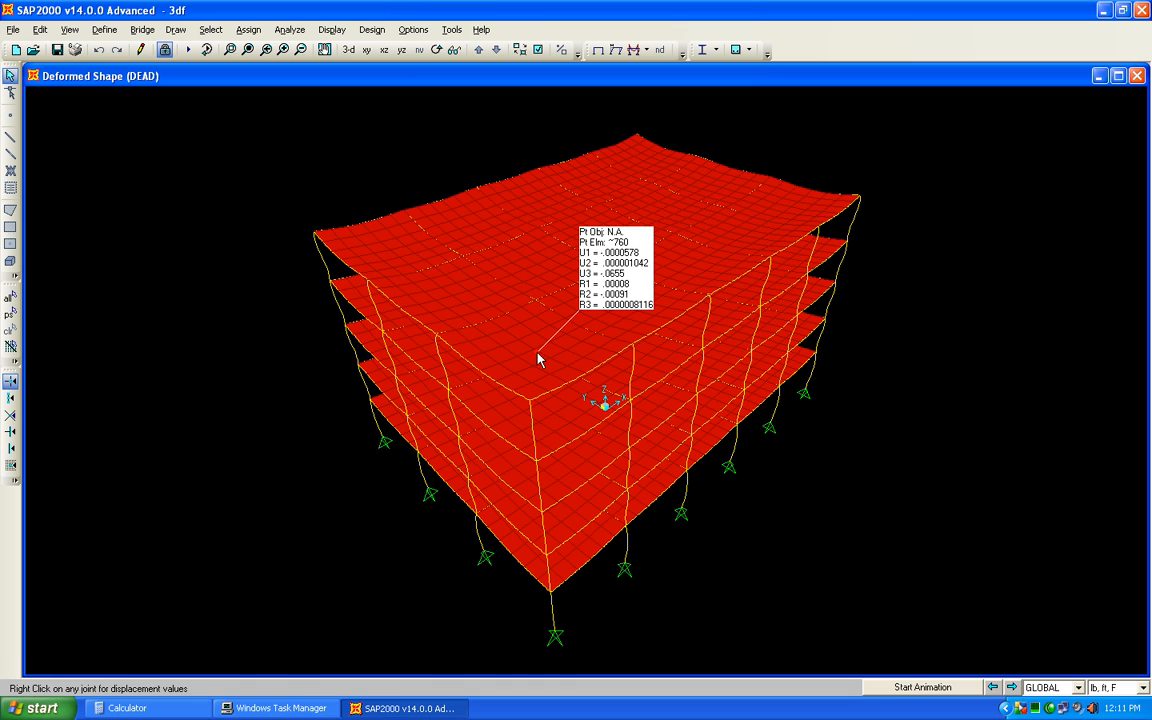
Unlock the model and create a new load combination named sdl.
left_click(165, 49)
left_click(545, 403)
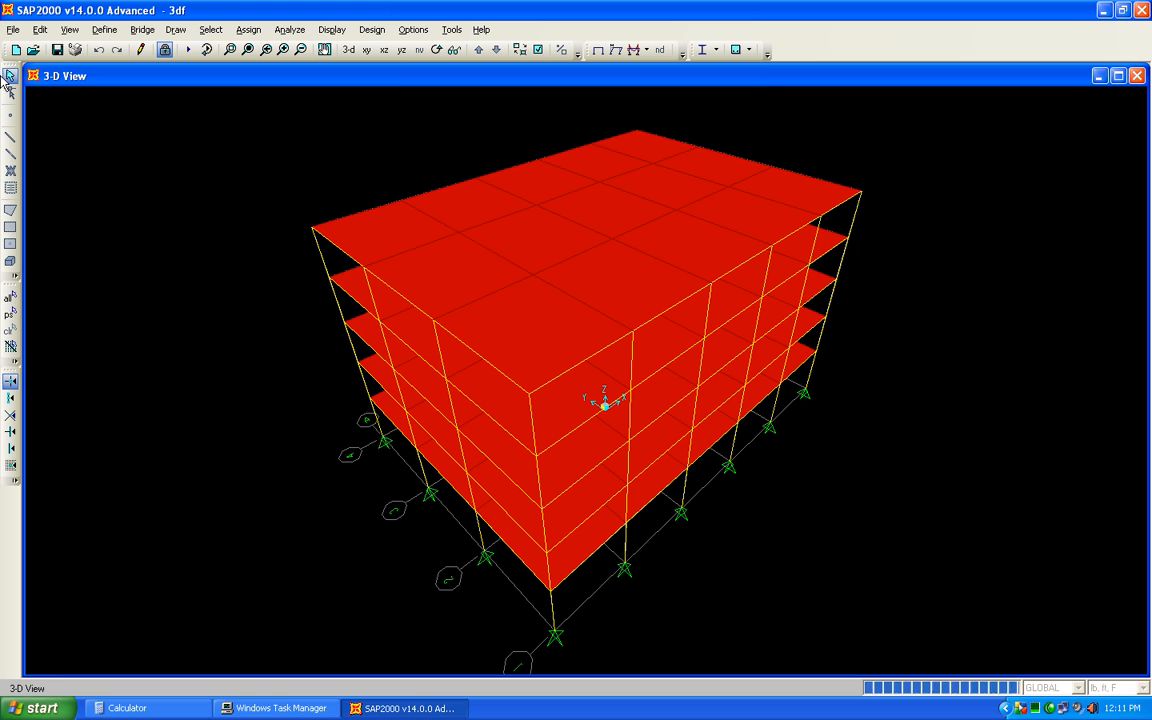
left_click(104, 29)
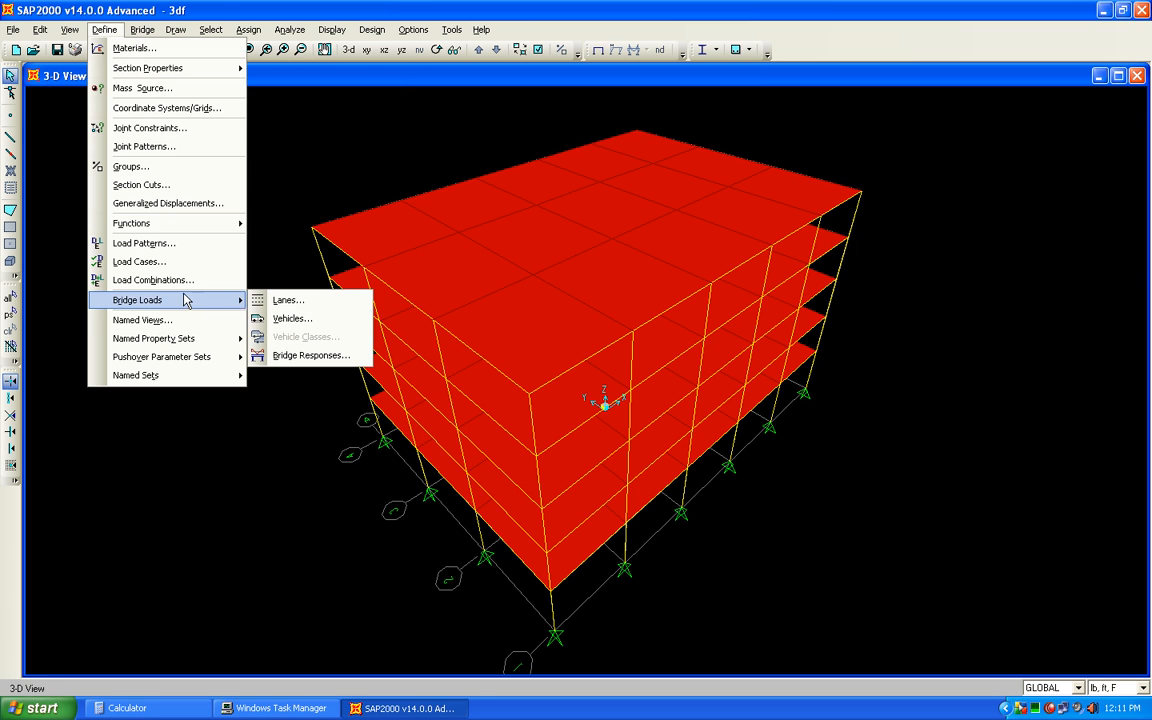
left_click(180, 282)
left_click(662, 285)
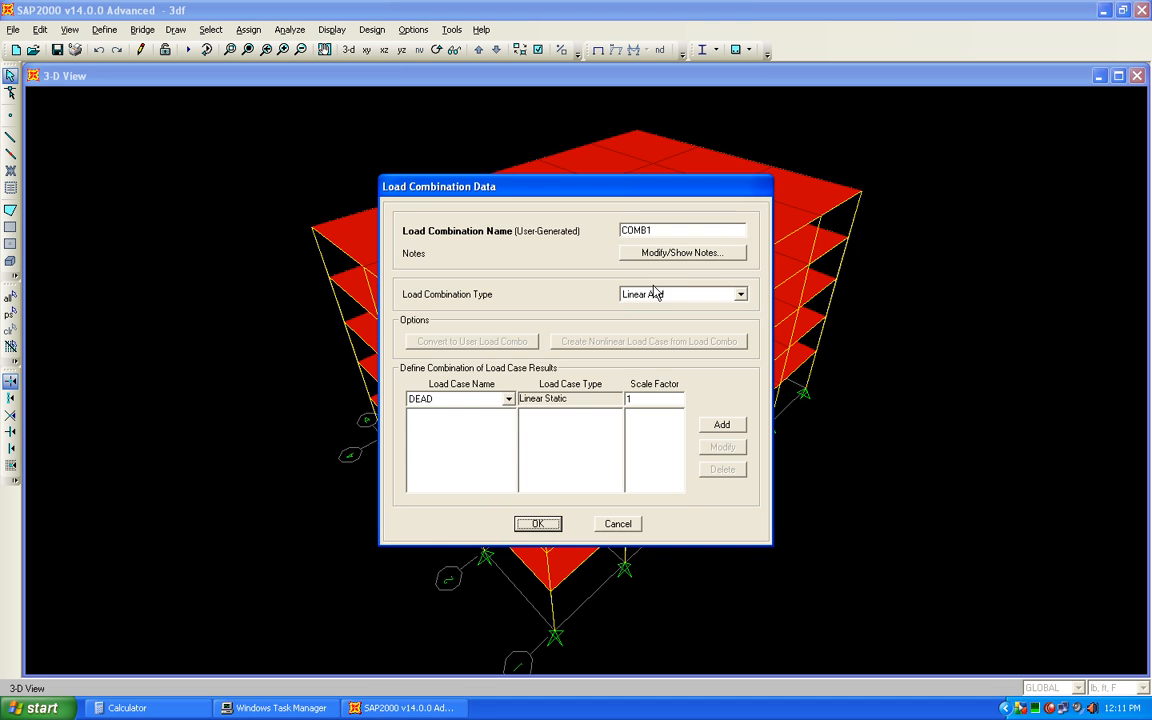
double_click(640, 230)
type("sdl")
Add the DEAD and LIVE cases with a scale factor of 1 each to the linear-add combination and accept the definition.
left_click(722, 427)
left_click(447, 399)
left_click(442, 419)
left_click(744, 426)
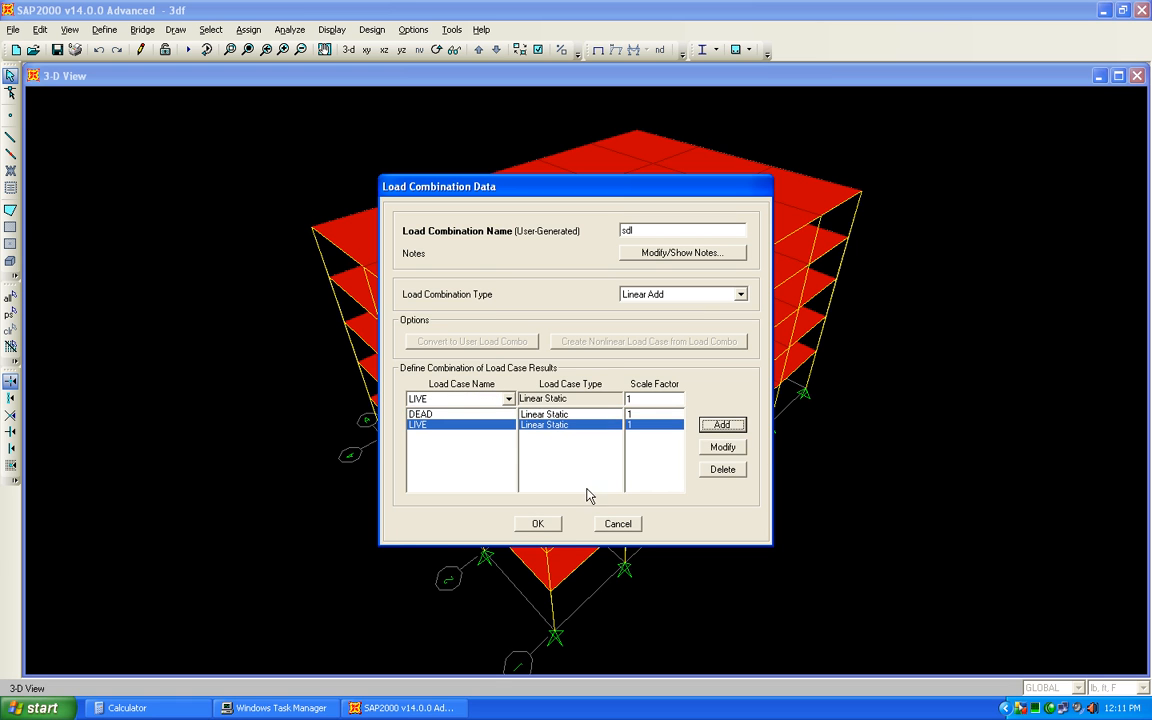
left_click(536, 523)
left_click(668, 437)
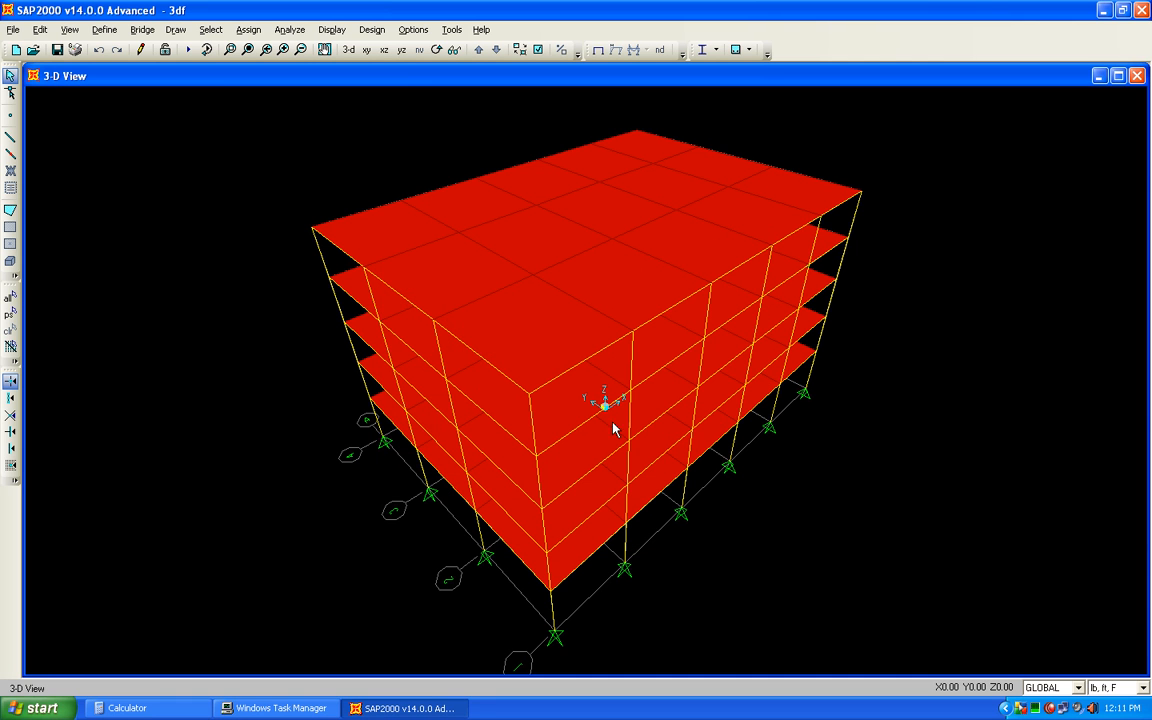
Run the analysis again for the DEAD and LIVE cases and close the analysis log.
left_click(194, 49)
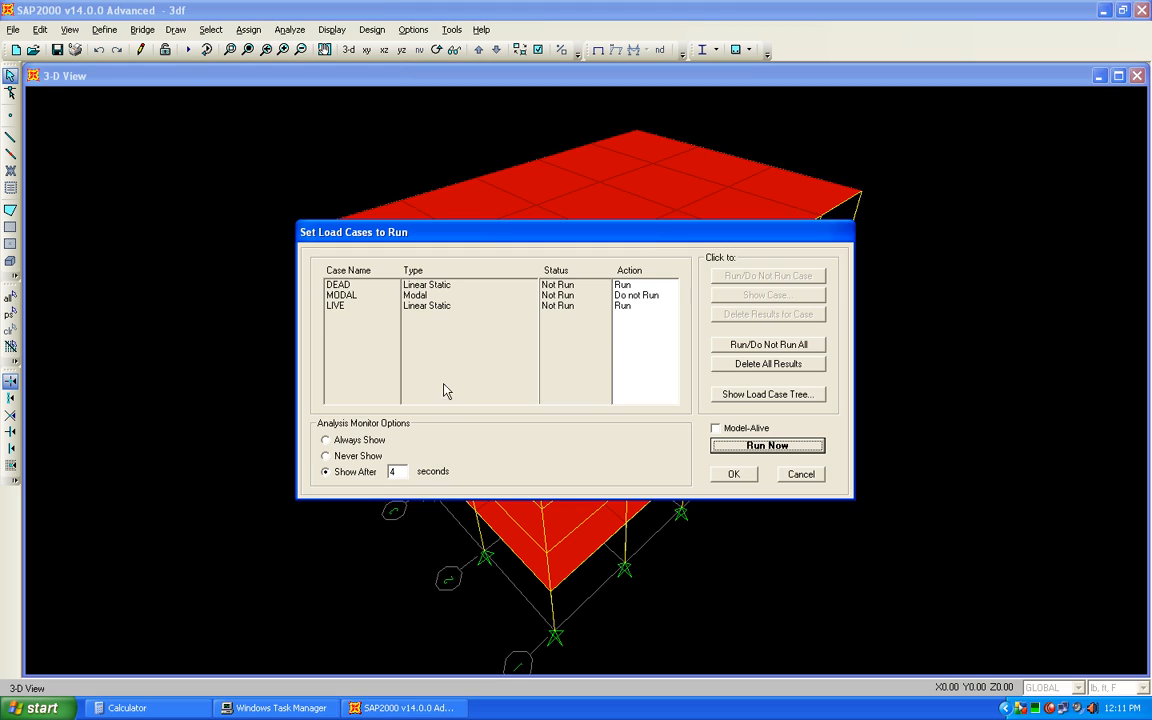
left_click(777, 444)
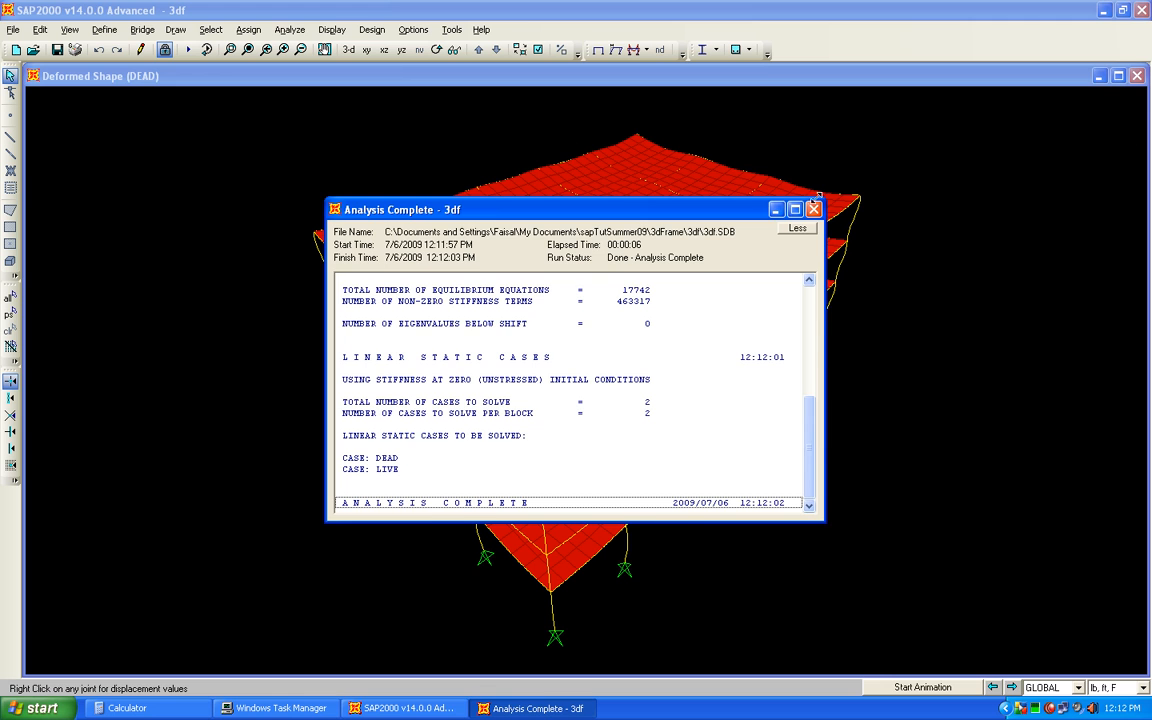
left_click(813, 209)
Display the deformed shape for the sdl combination with Uz displacement contours on area objects, and switch the units to lb, in, F.
left_click(599, 49)
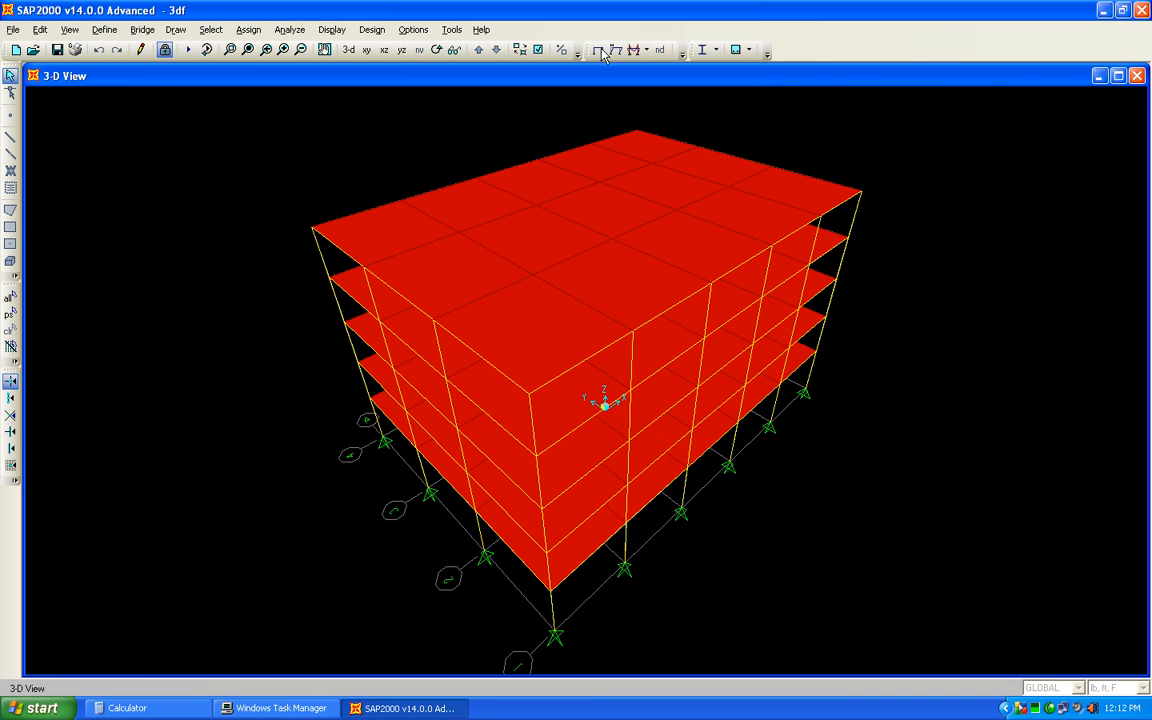
left_click(614, 49)
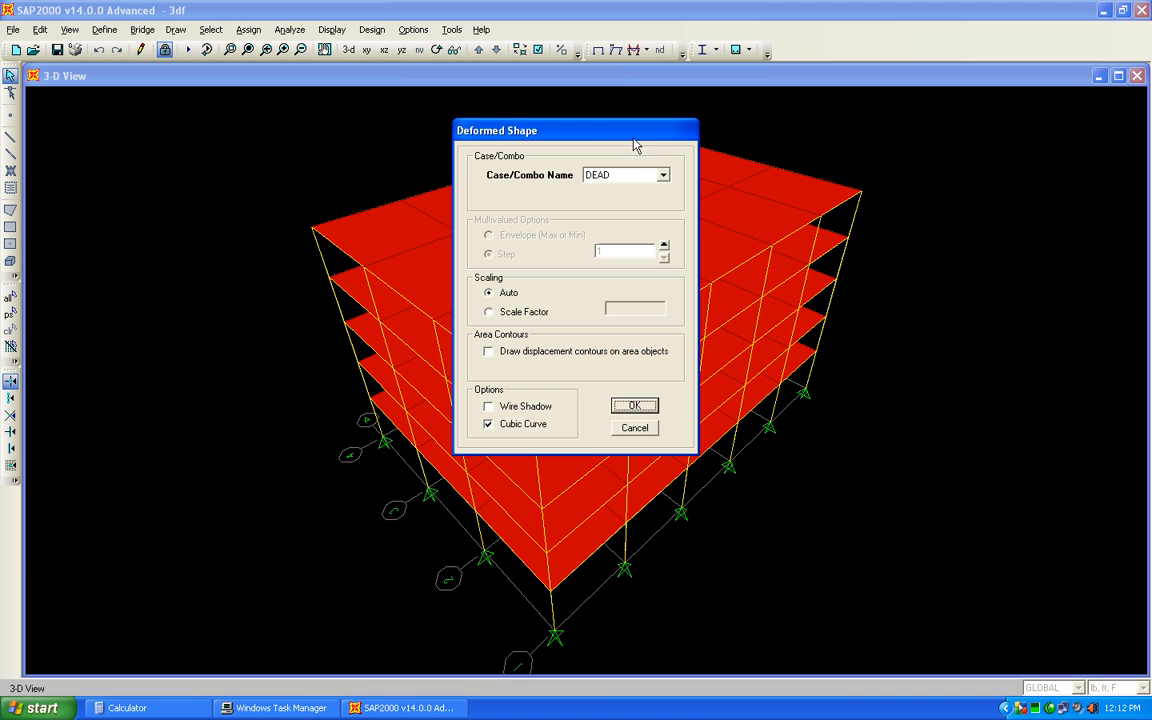
left_click(646, 176)
left_click(640, 231)
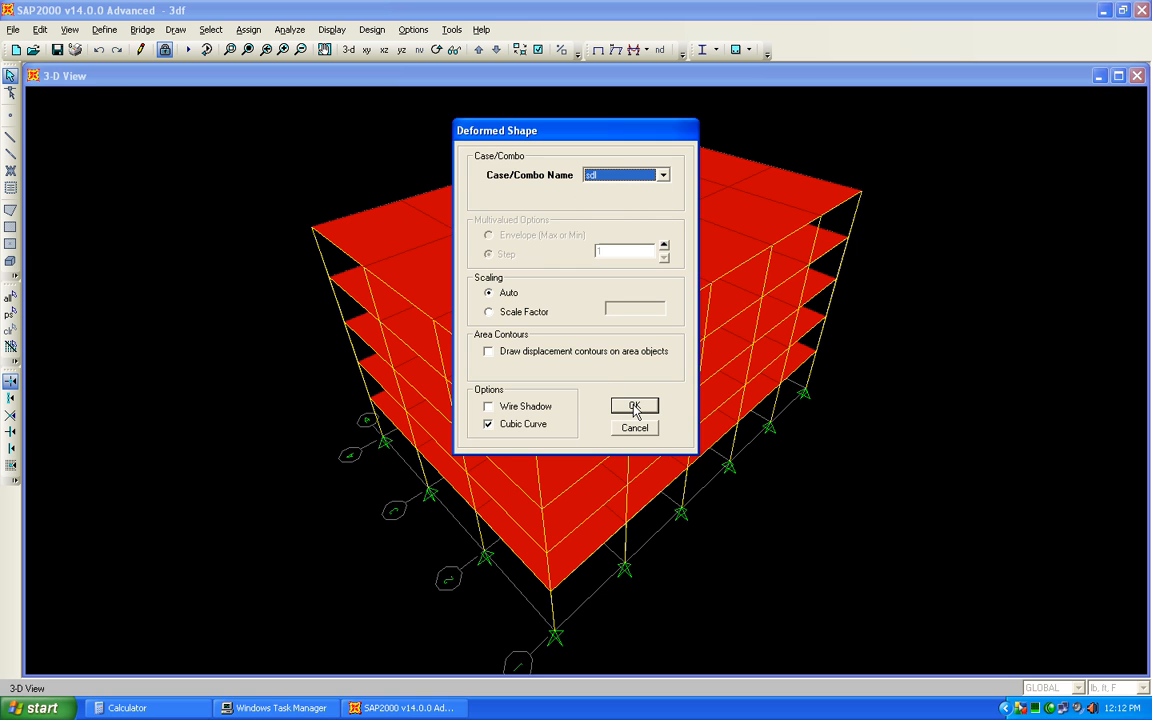
left_click(503, 353)
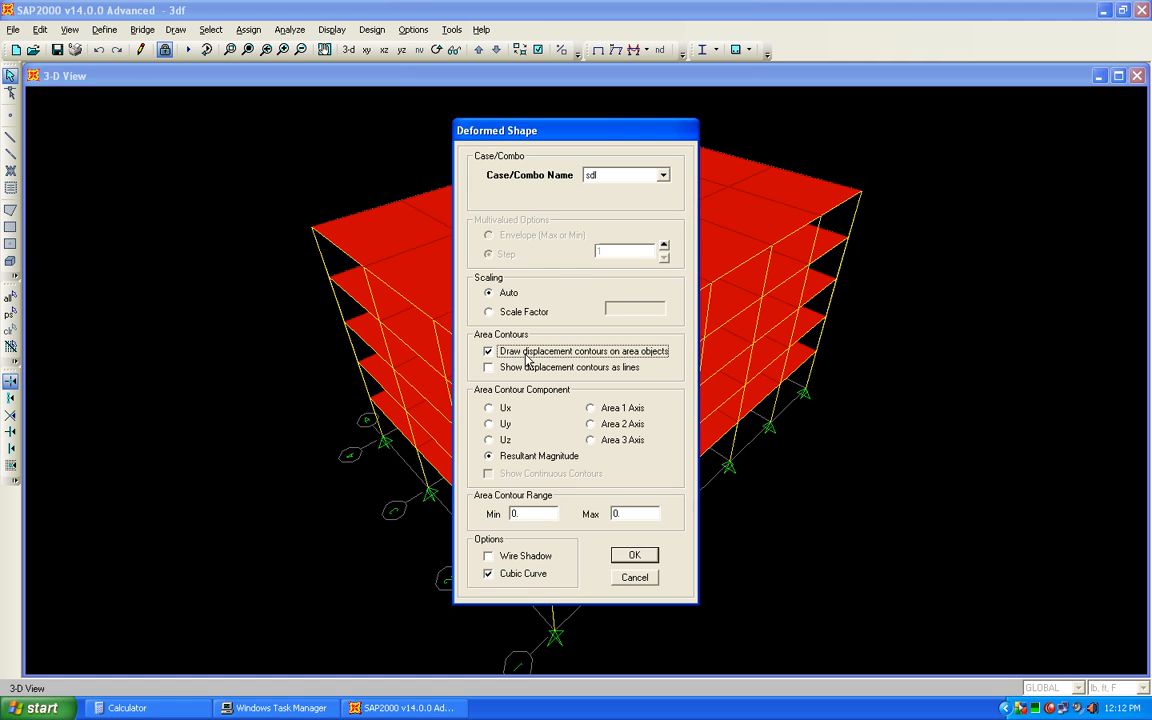
left_click(492, 440)
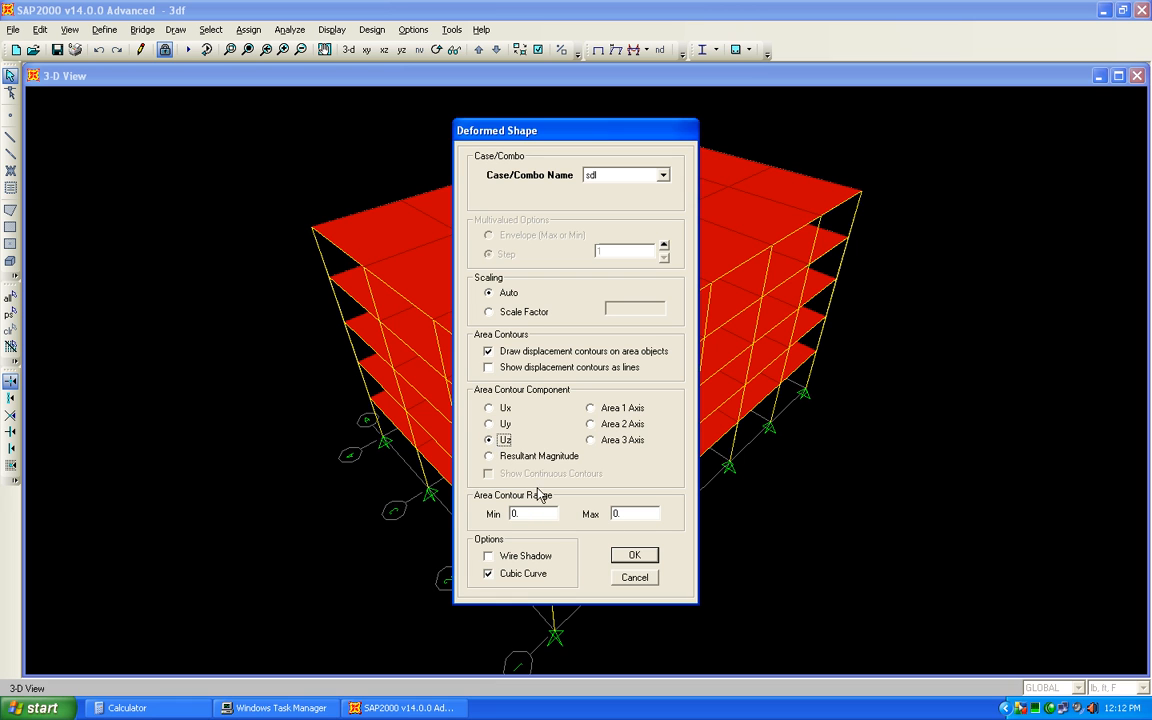
left_click(634, 555)
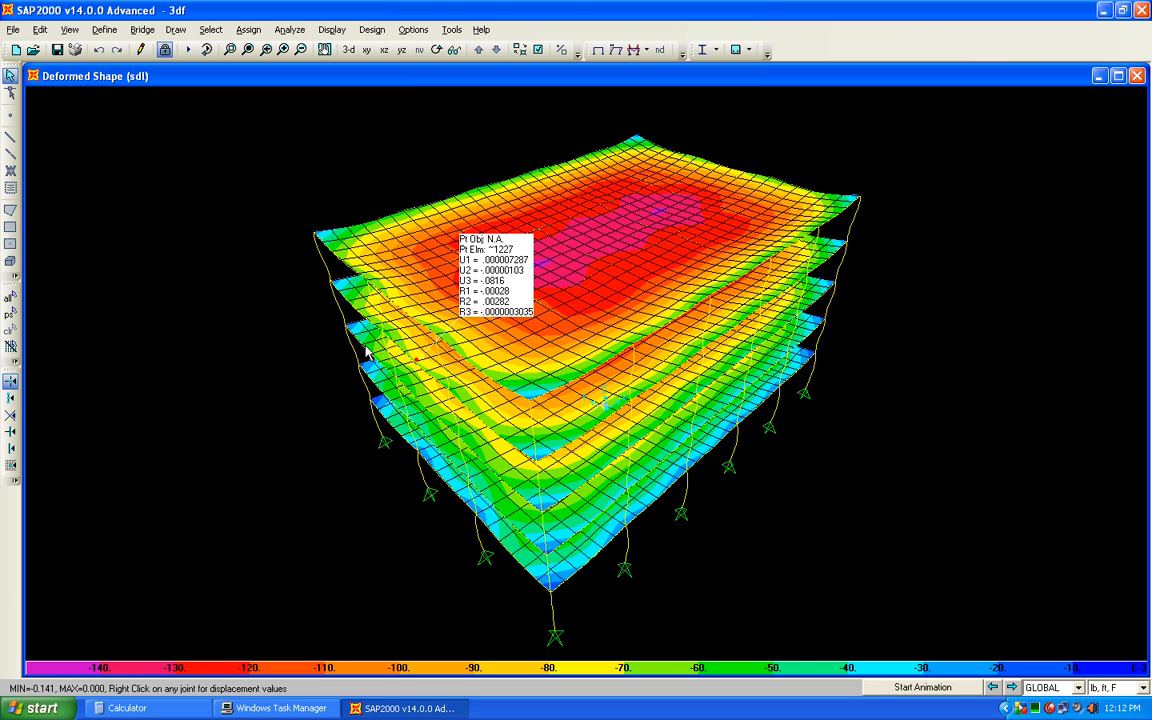
left_click(1140, 687)
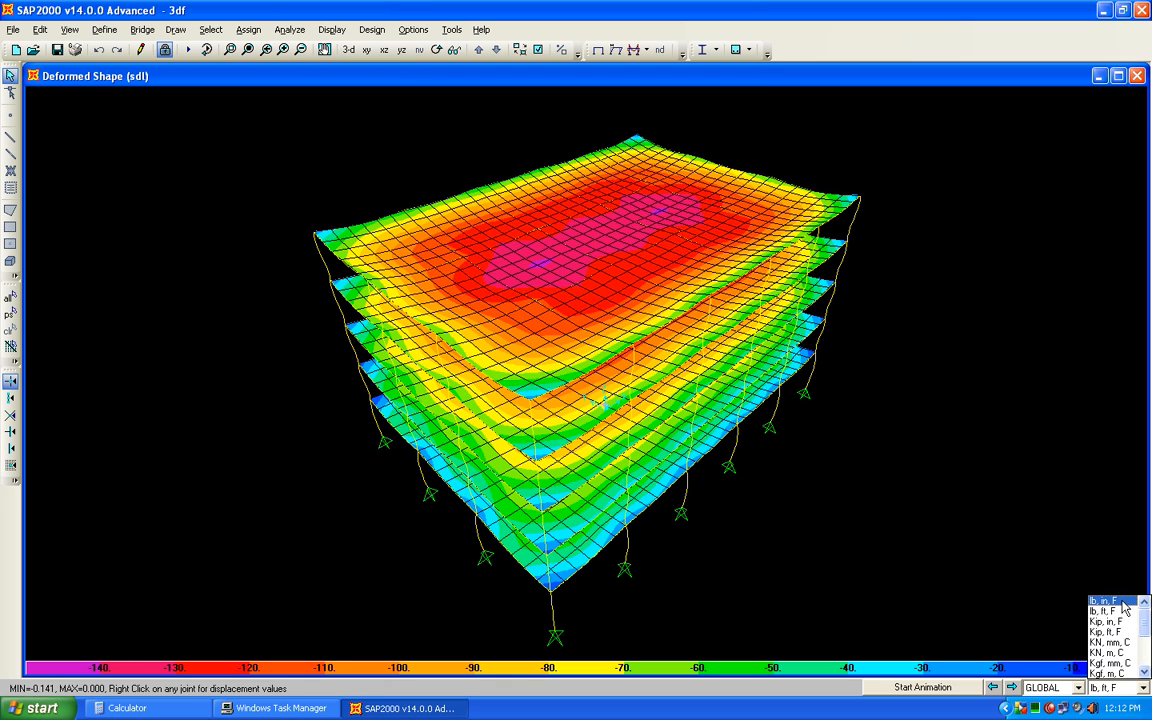
left_click(1123, 603)
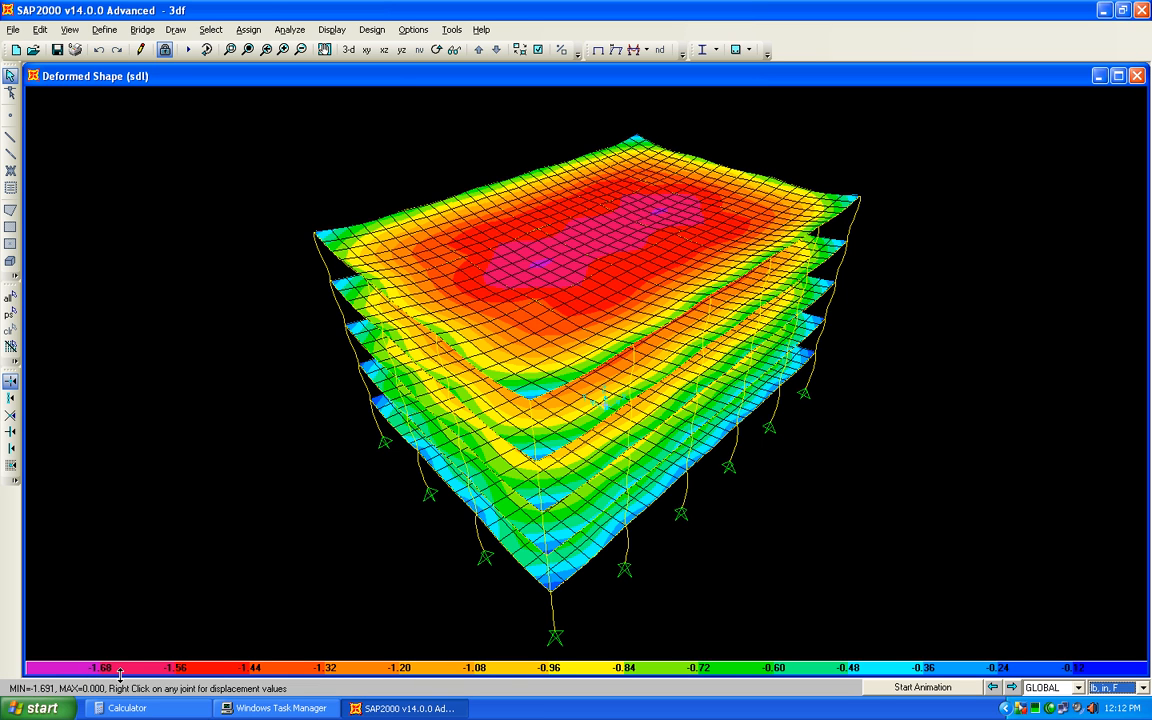
right_click(1052, 710)
left_click(1019, 604)
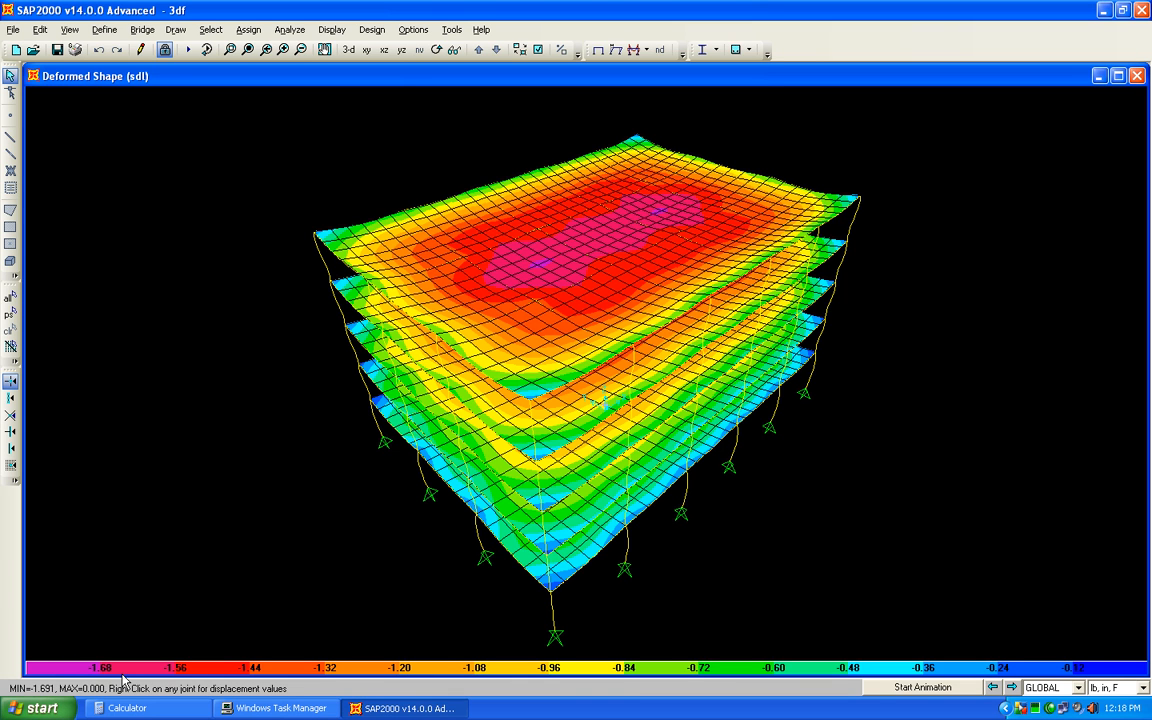
right_click(1050, 709)
left_click(1017, 609)
Unlock the model and add a thin-shell area section named slab10 with membrane and bending thicknesses of 0.8333 in.
left_click(163, 49)
left_click(544, 403)
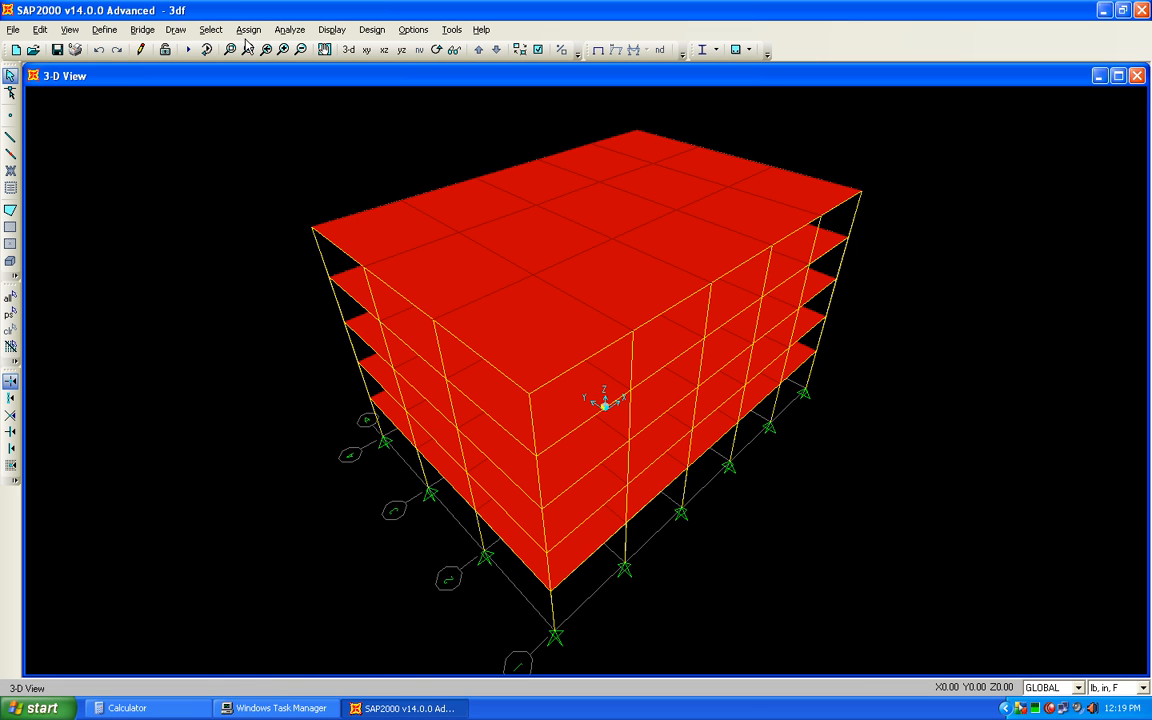
left_click(104, 29)
mouse_move(172, 68)
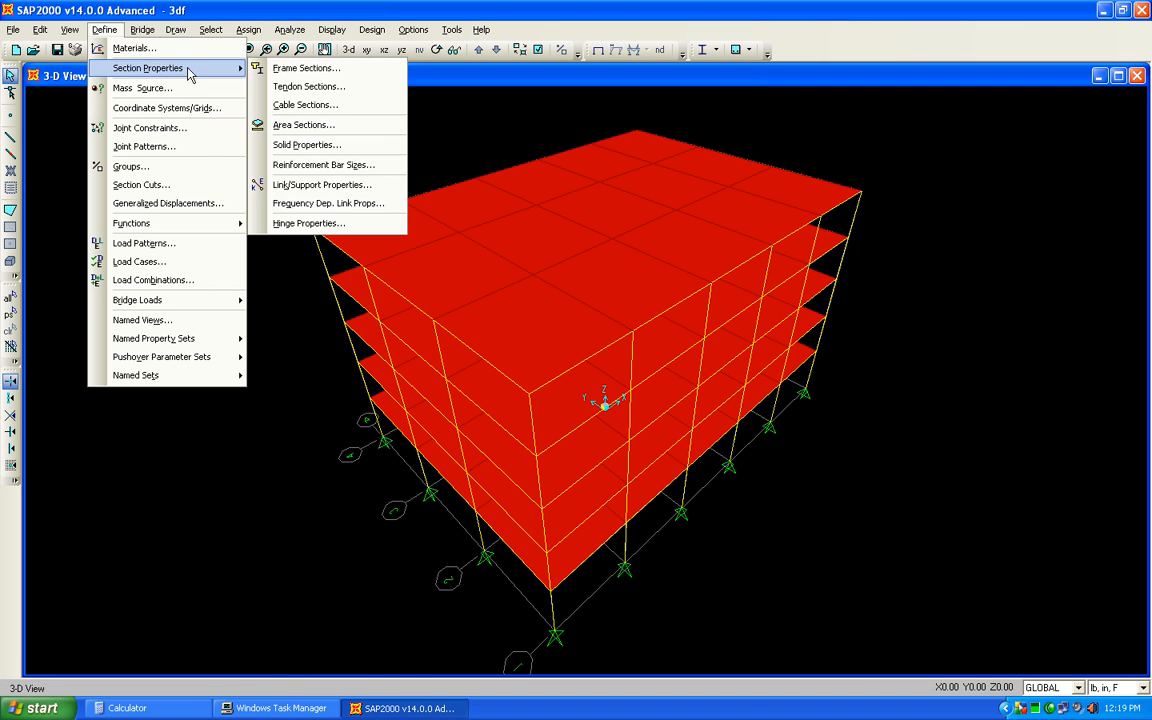
left_click(306, 125)
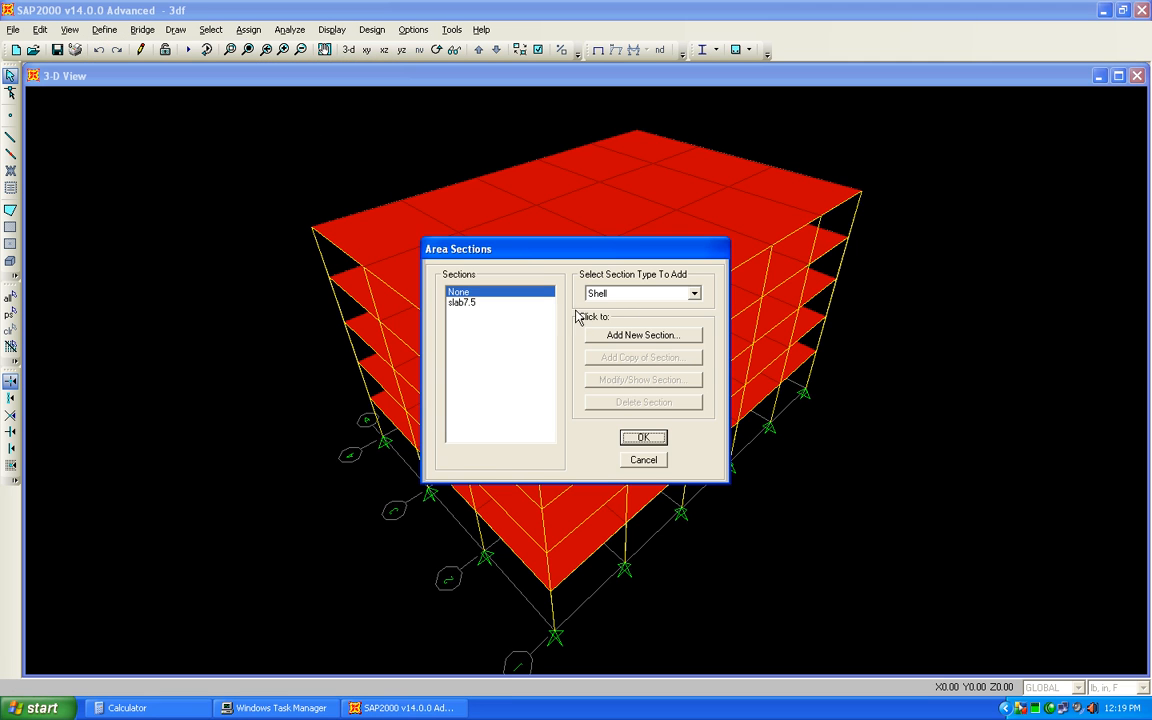
left_click(646, 336)
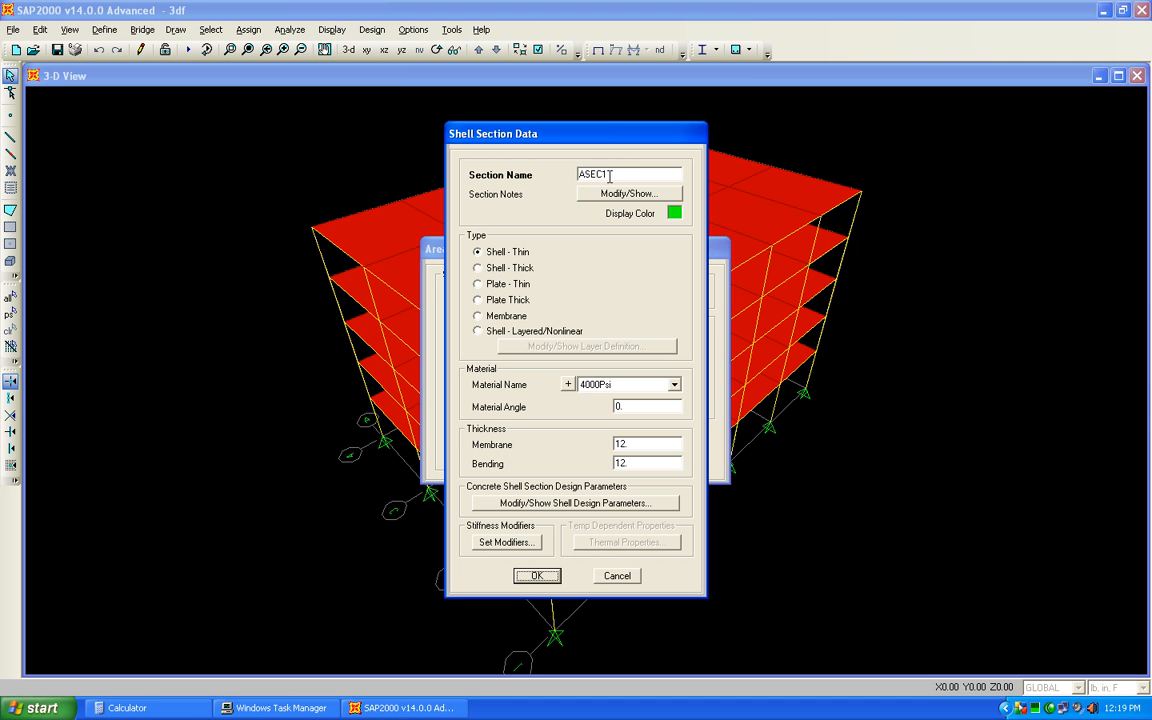
type("slab10")
double_click(642, 445)
type("1")
double_click(654, 462)
key("Return")
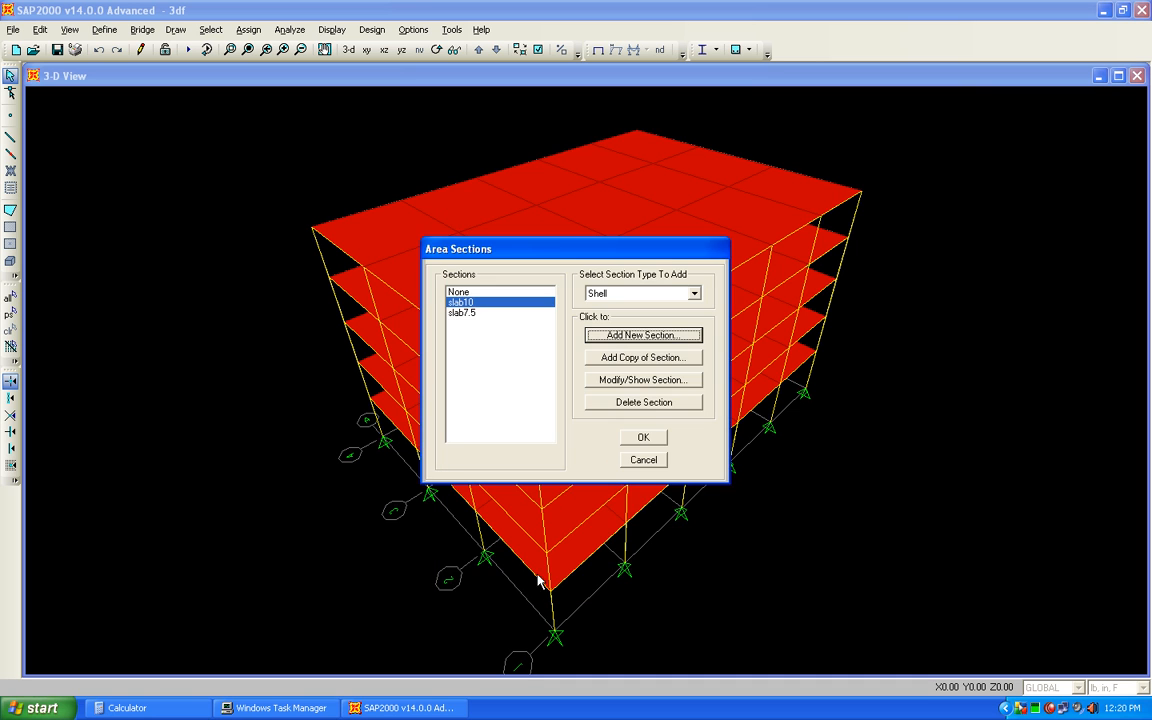
left_click(643, 437)
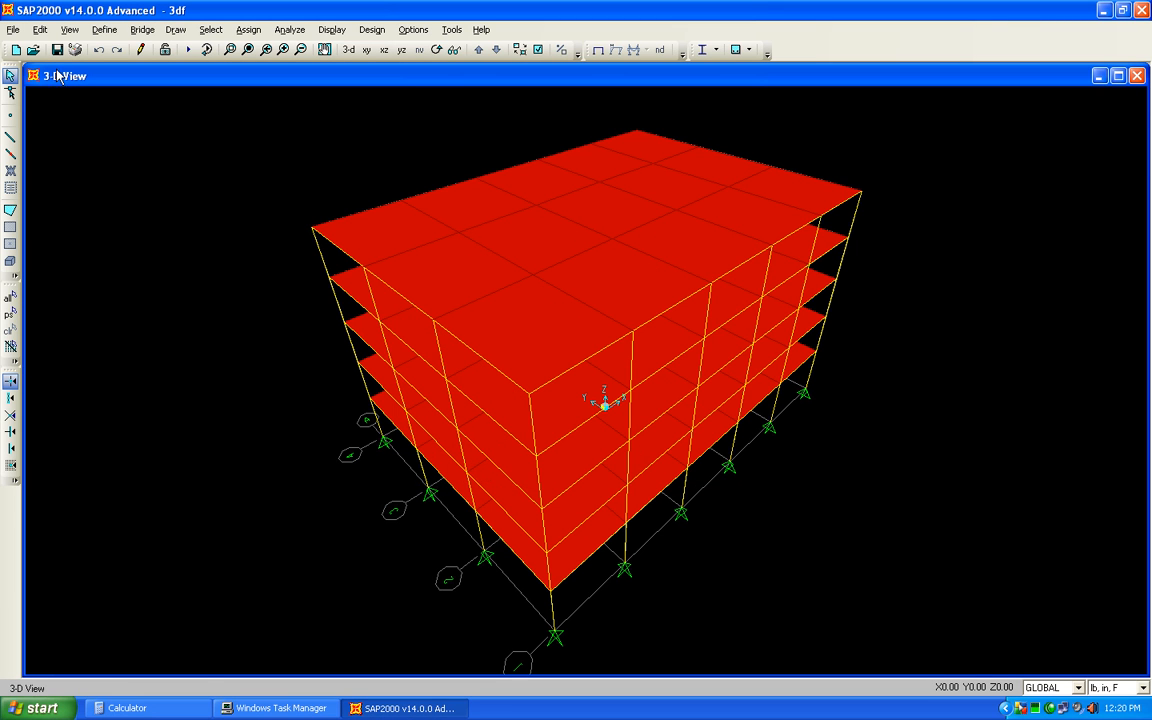
Select the whole model and assign the slab10 section to all area objects.
left_click(9, 297)
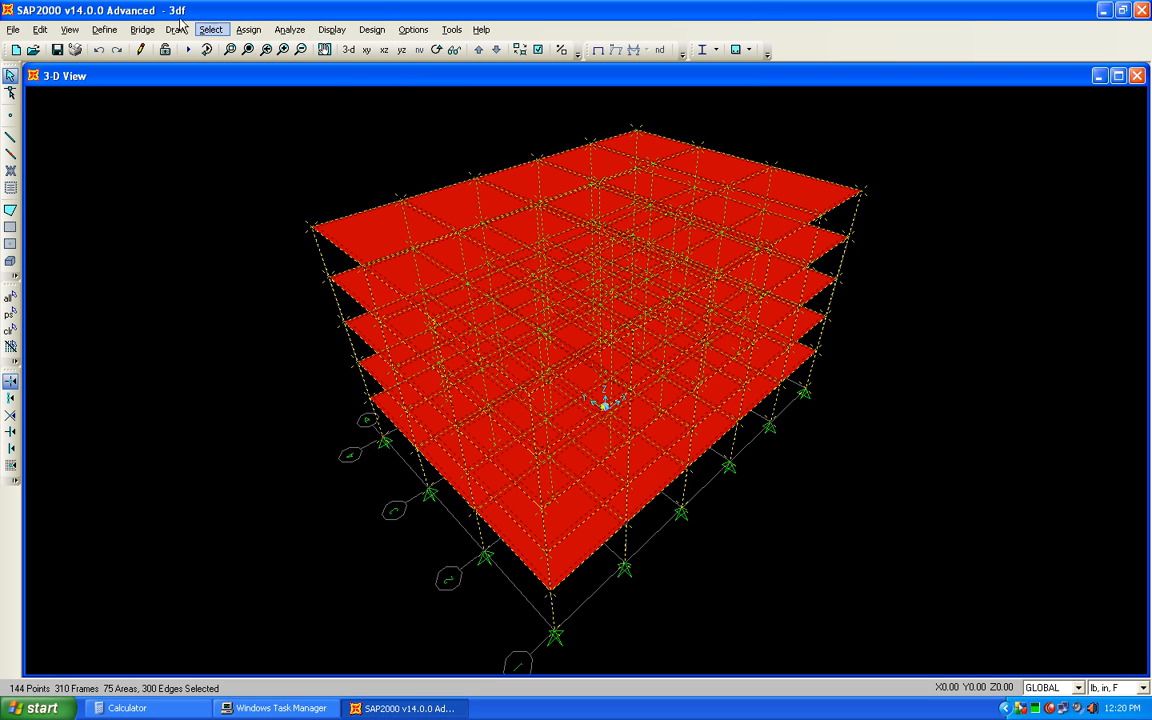
left_click(248, 29)
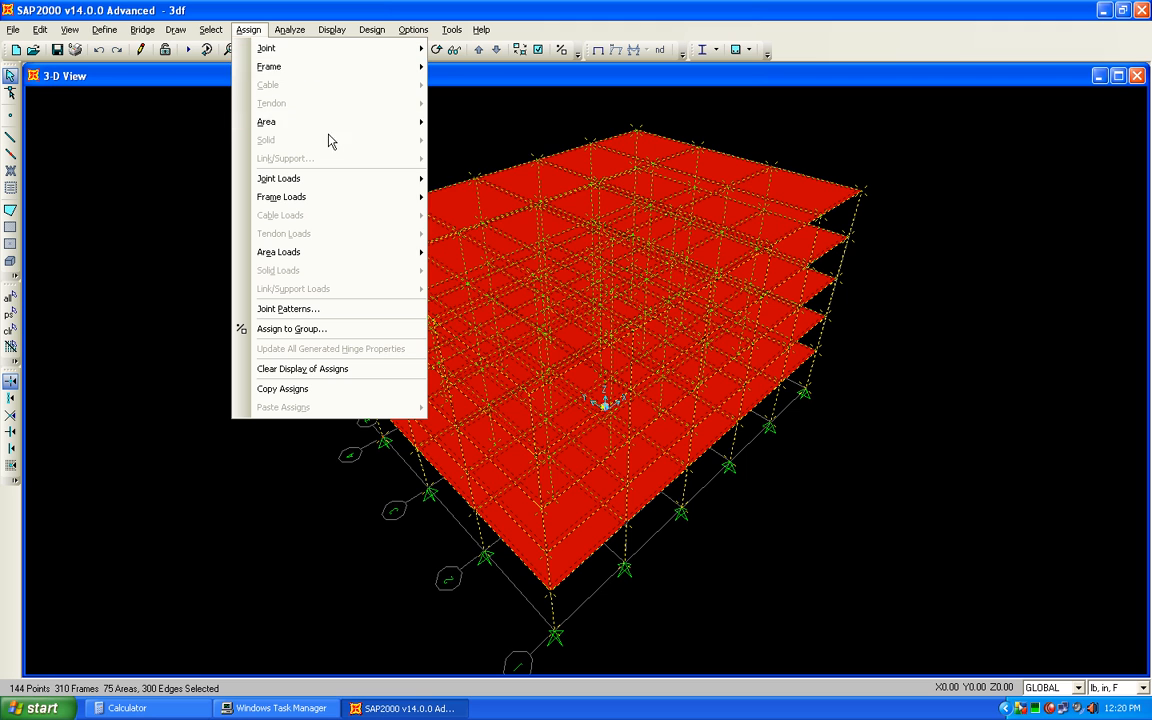
mouse_move(336, 126)
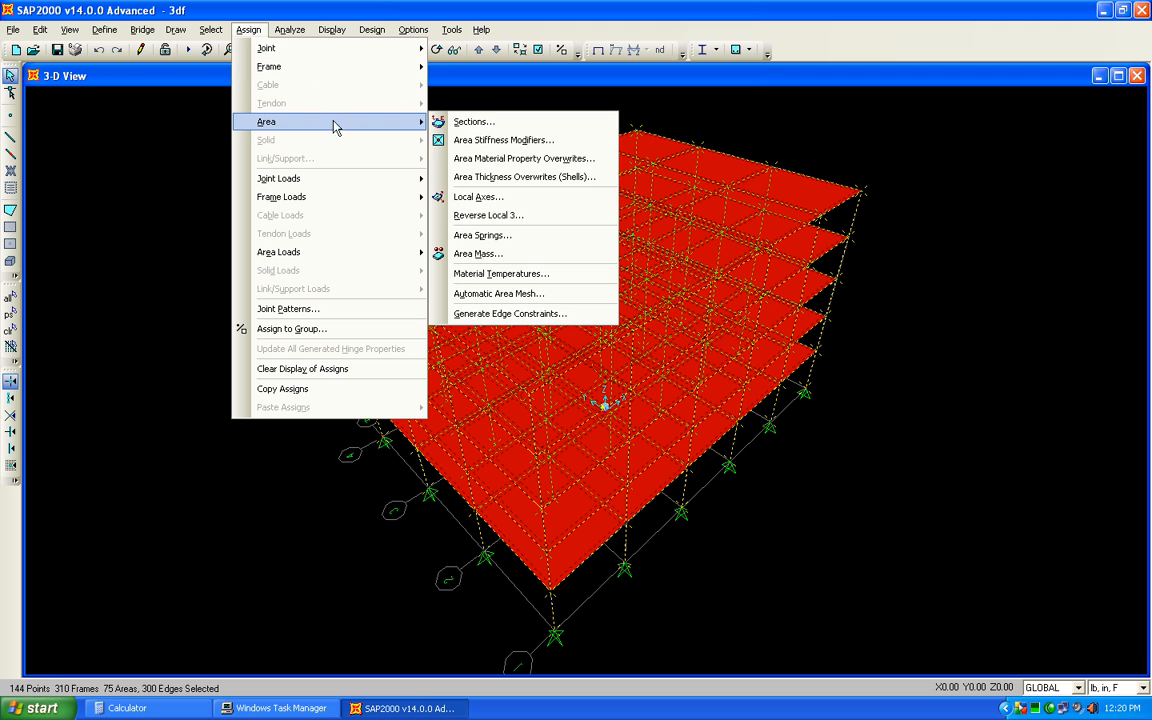
left_click(505, 122)
left_click(485, 302)
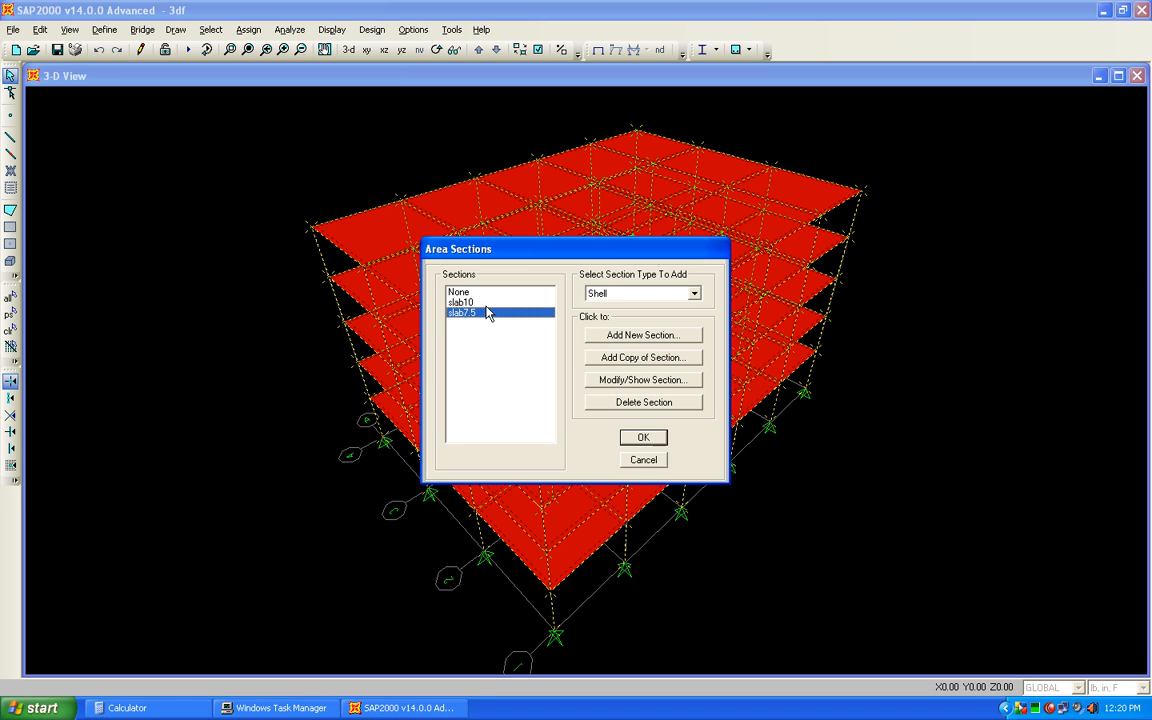
left_click(645, 438)
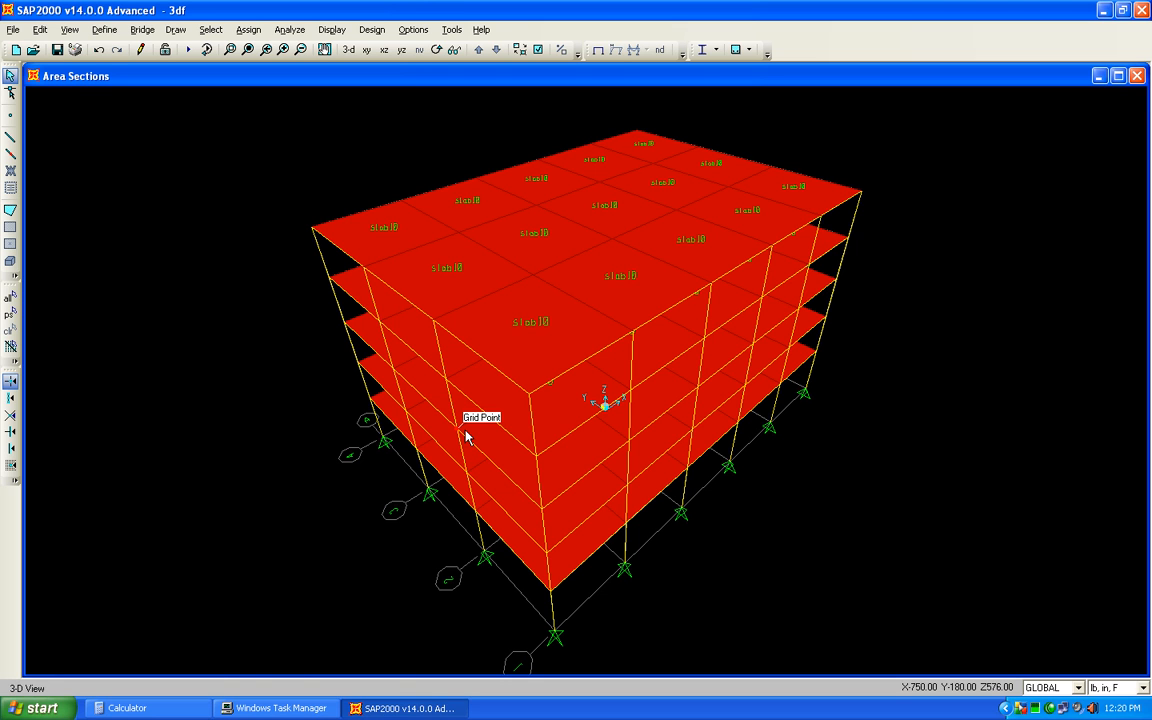
Run the analysis with the slab10 section, close the analysis log, and keep the units at lb, in, F.
left_click(187, 49)
left_click(755, 446)
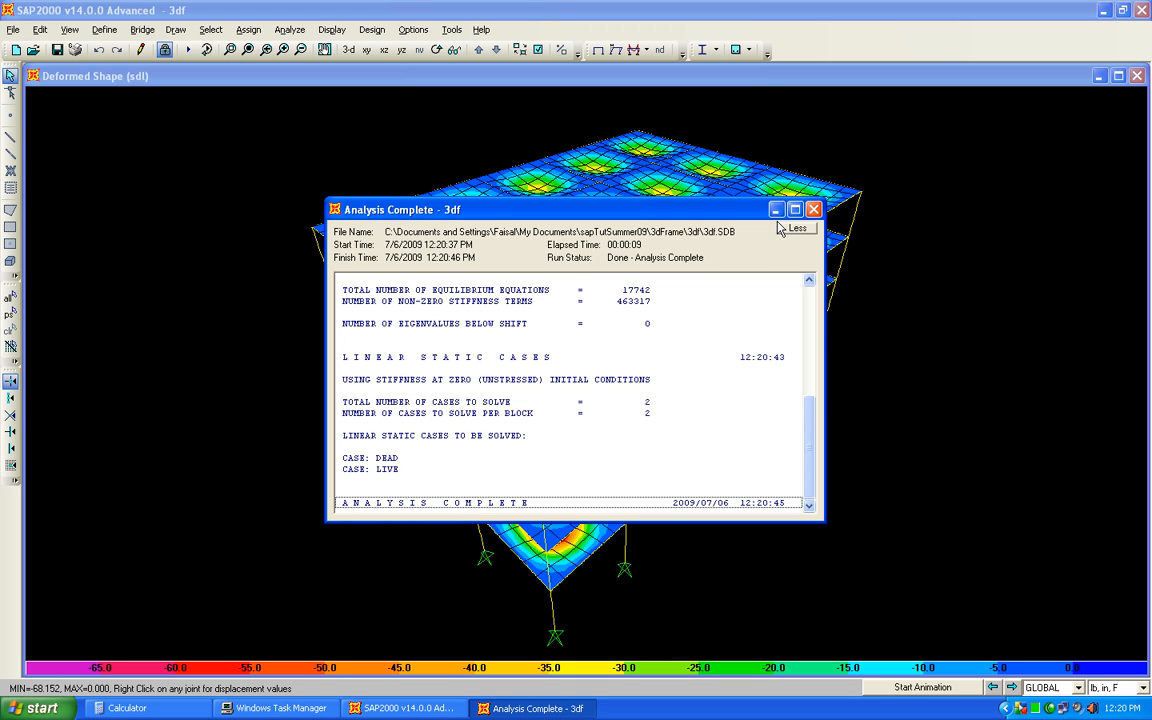
left_click(814, 210)
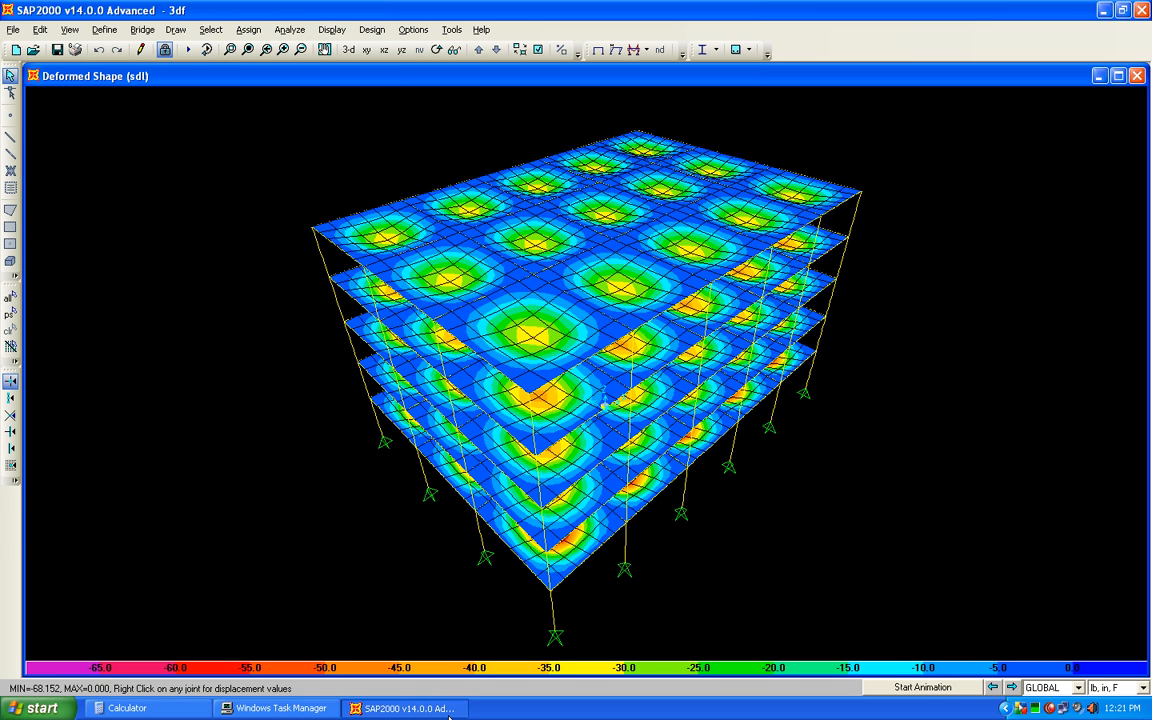
left_click(1142, 689)
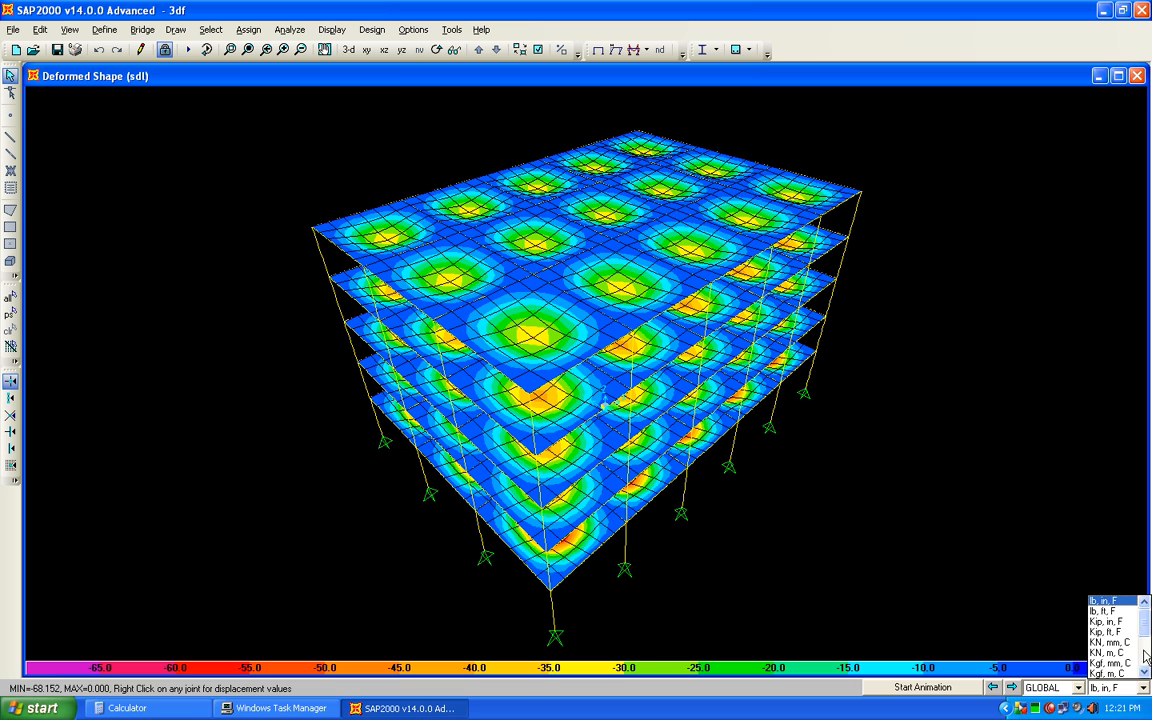
left_click(1116, 604)
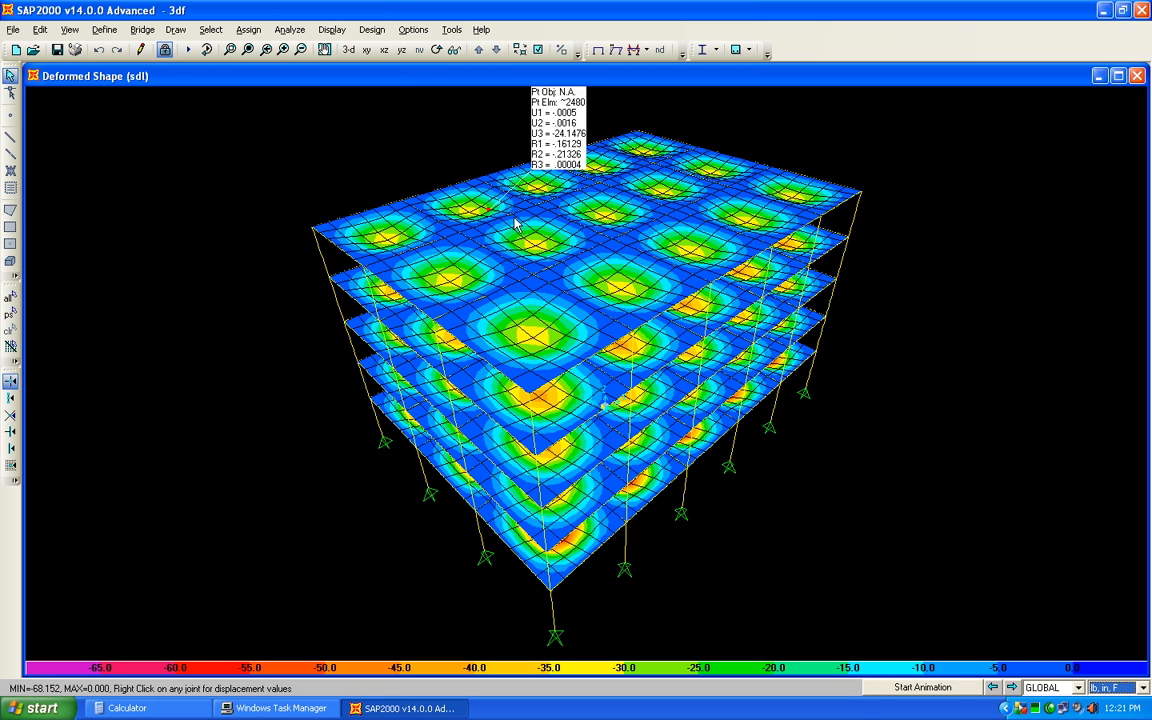
Unlock the model and set the slab10 section's membrane and bending thicknesses to 10 in.
left_click(163, 49)
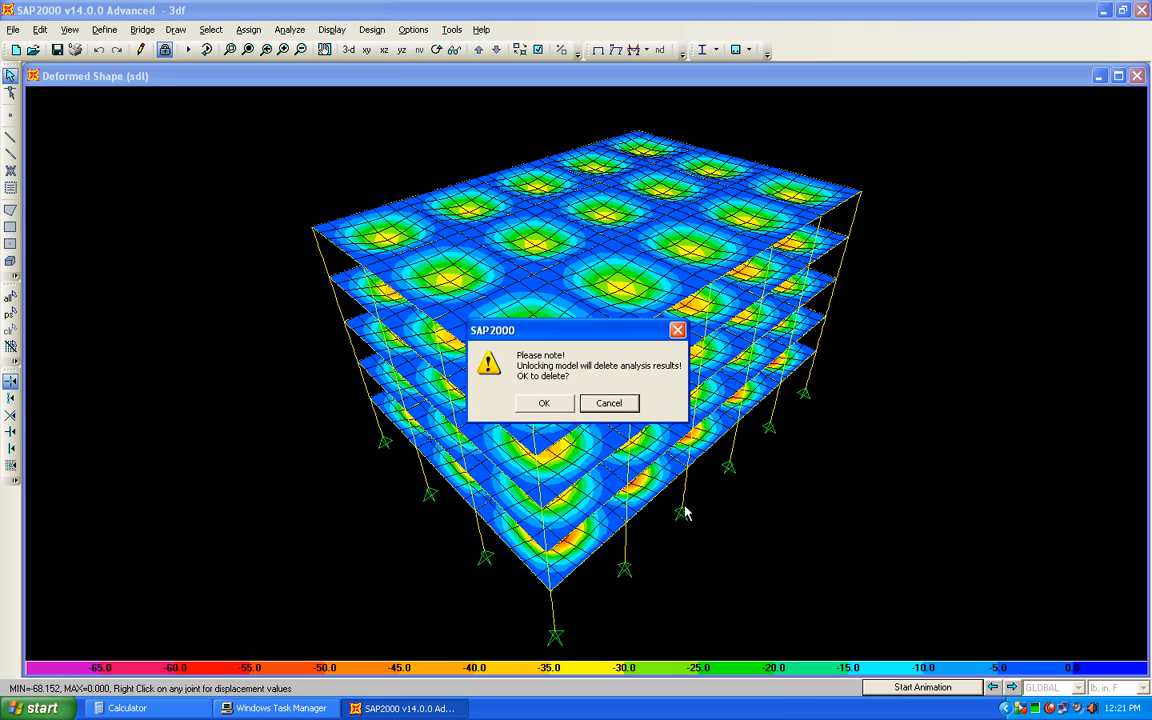
left_click(544, 403)
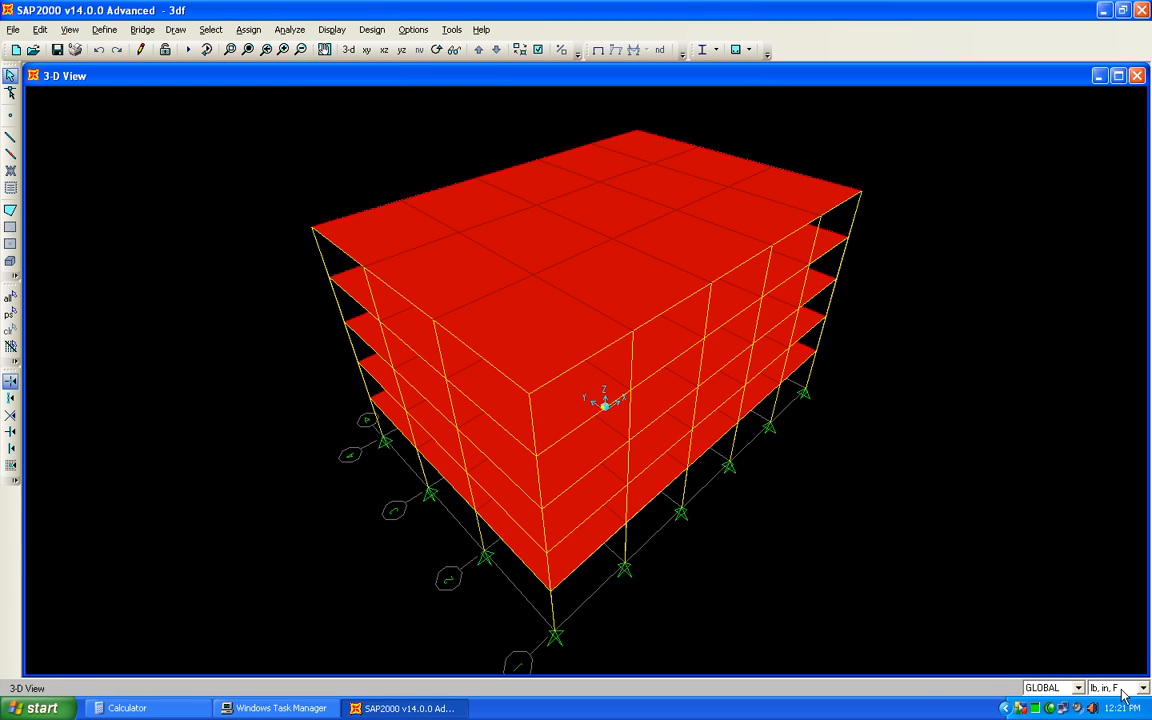
left_click(104, 29)
mouse_move(153, 68)
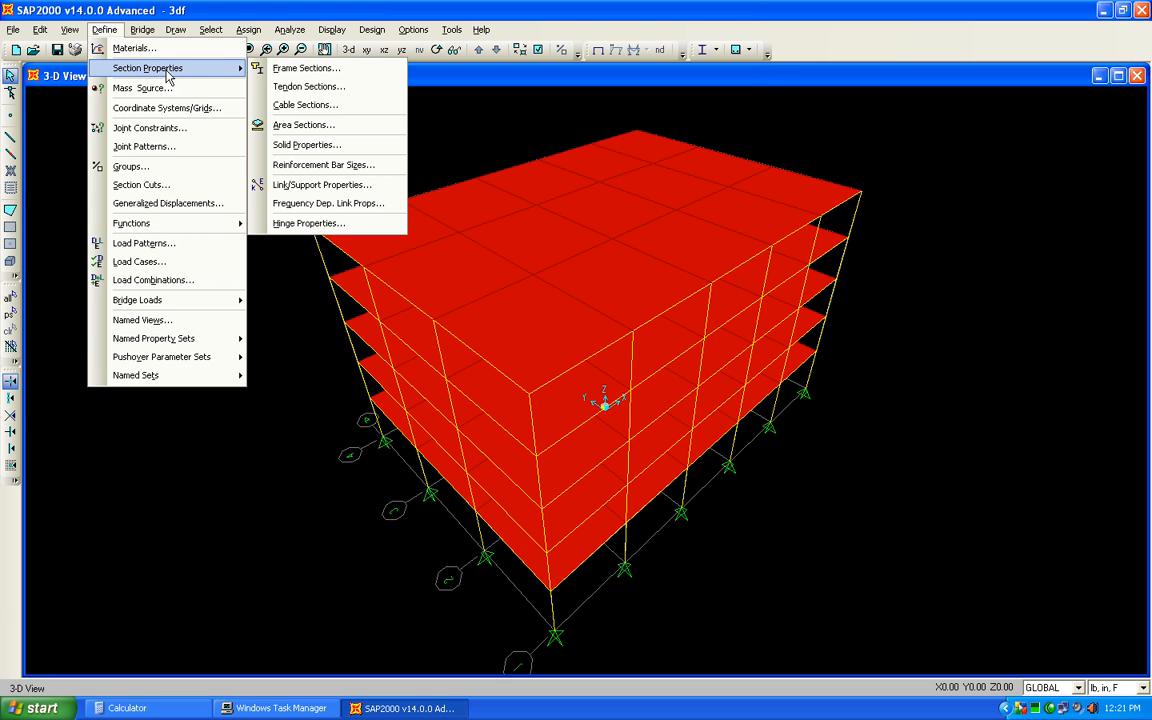
left_click(303, 124)
left_click(476, 303)
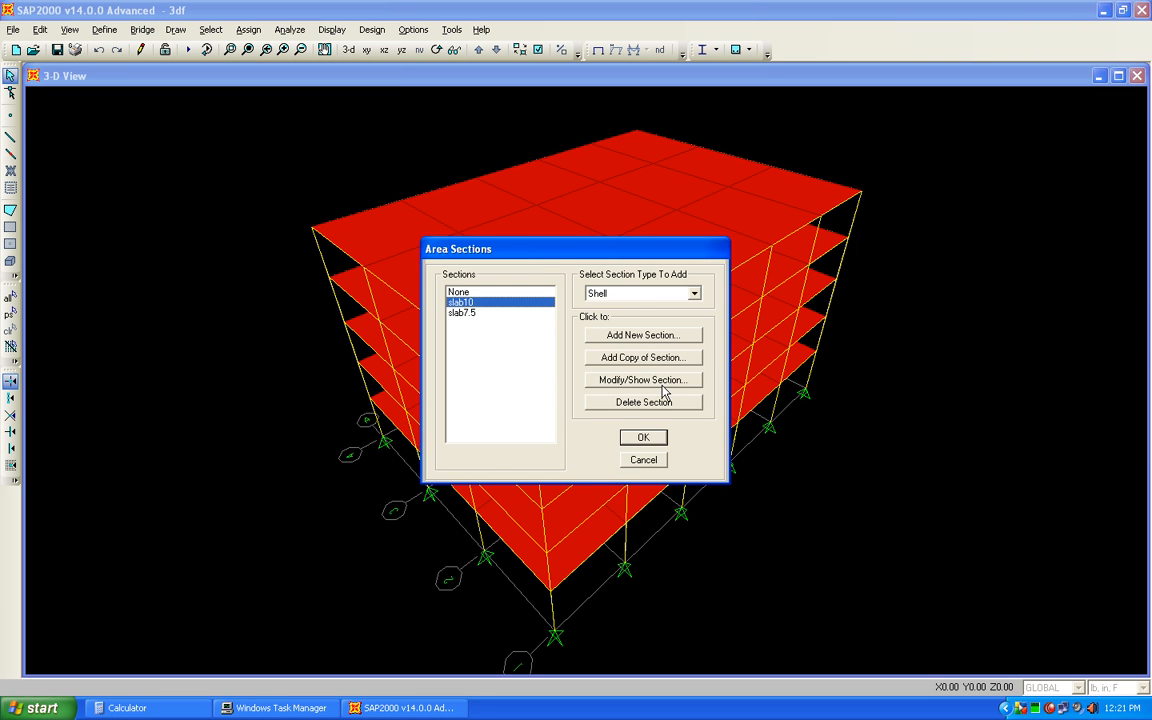
left_click(660, 381)
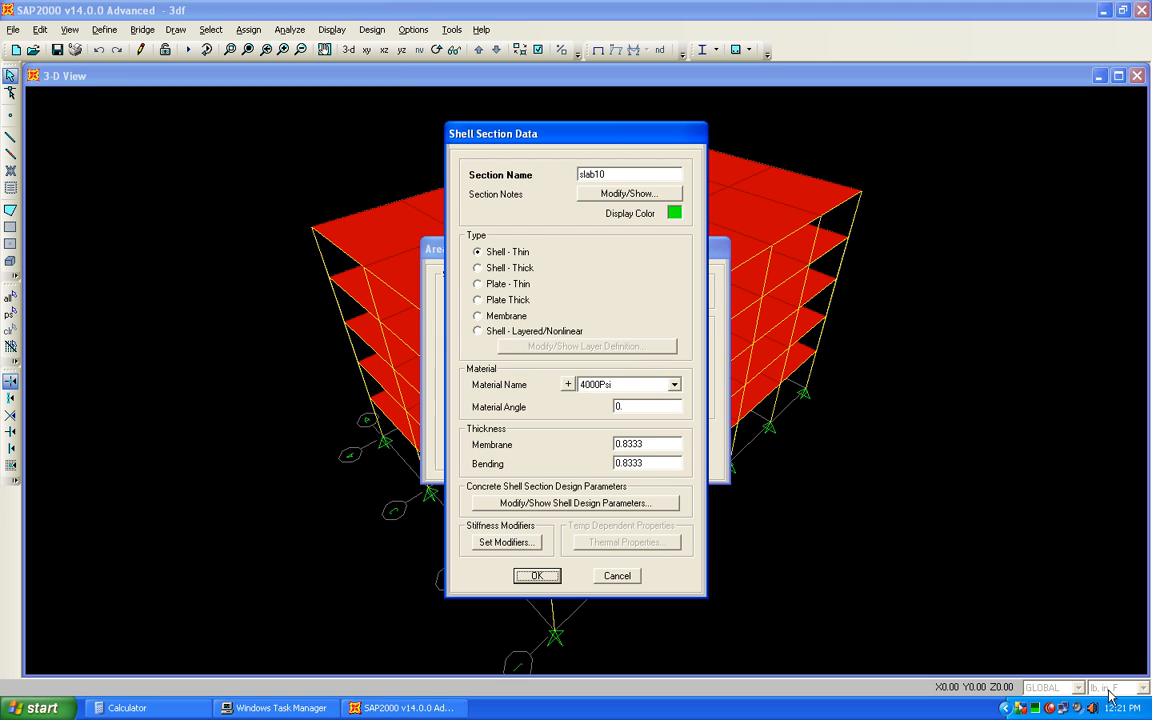
type("10")
left_click(653, 461)
type("10")
left_click(536, 575)
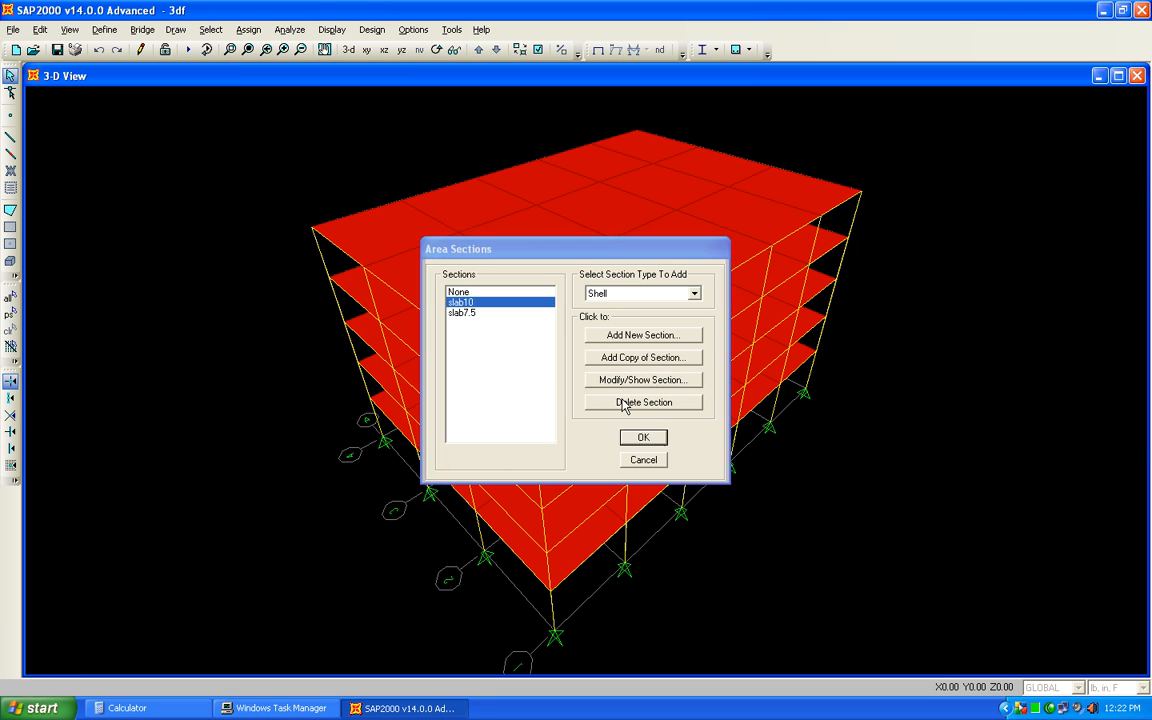
left_click(643, 437)
Run the analysis with the corrected slab10 thickness and close the analysis log.
left_click(203, 47)
left_click(762, 442)
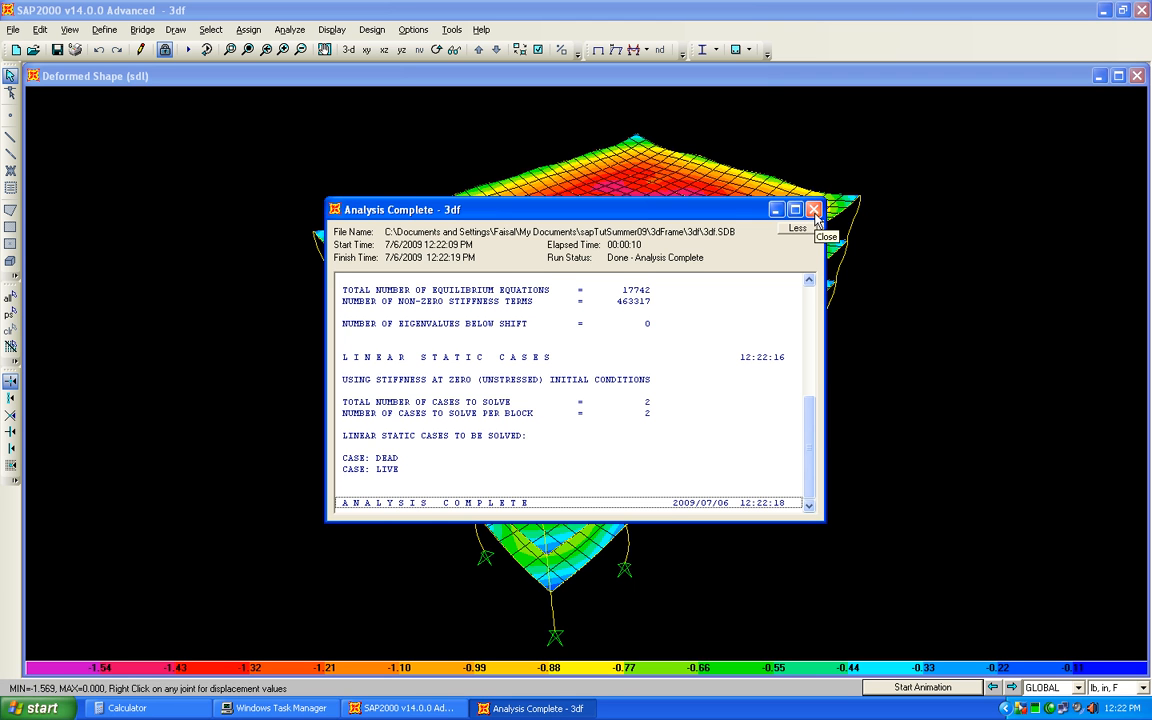
left_click(814, 210)
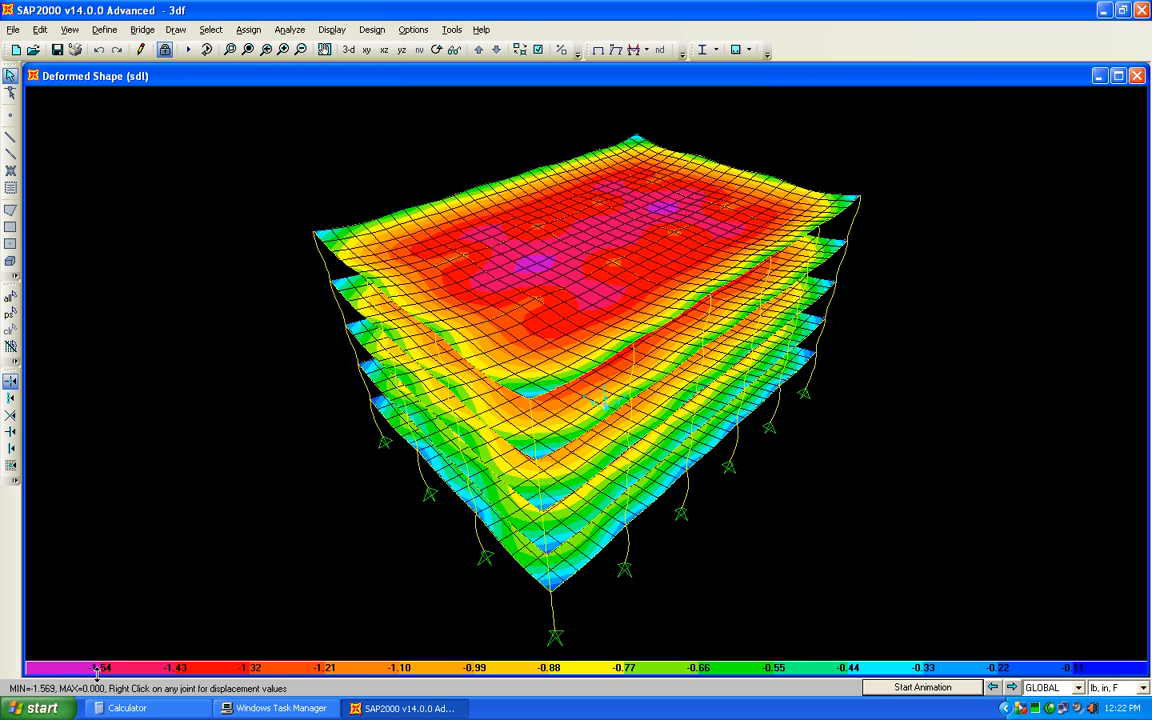
Unlock the model and start a new area section of type Shell - Thick.
left_click(163, 49)
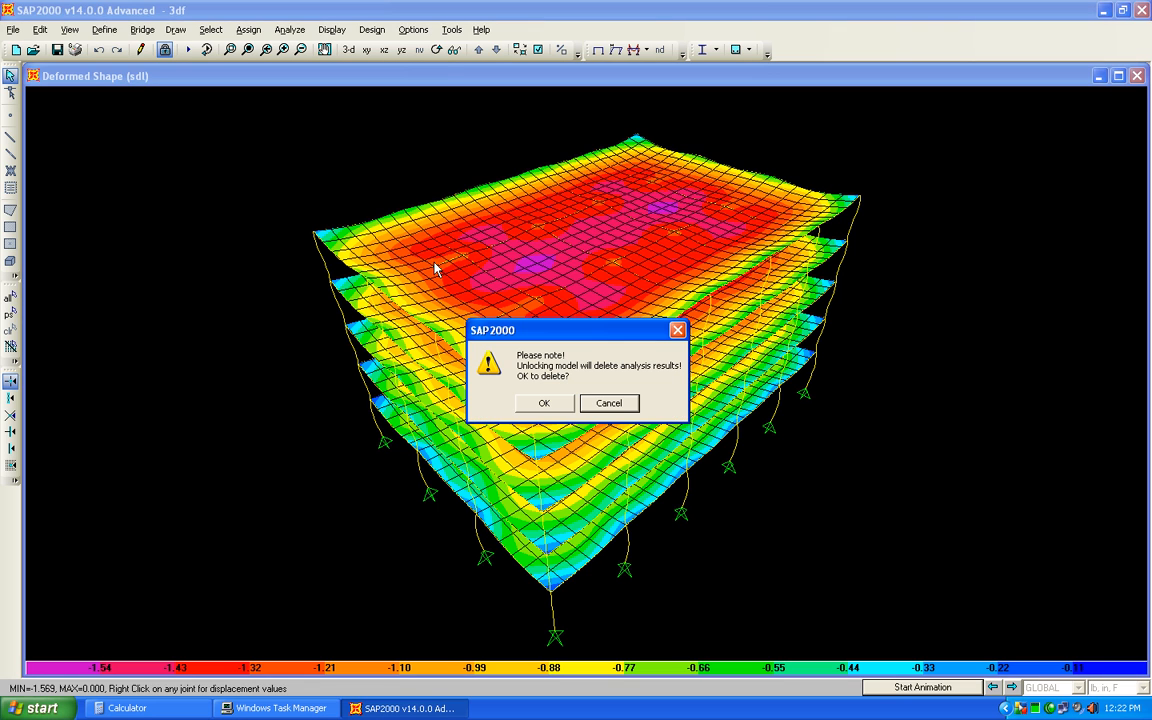
left_click(546, 404)
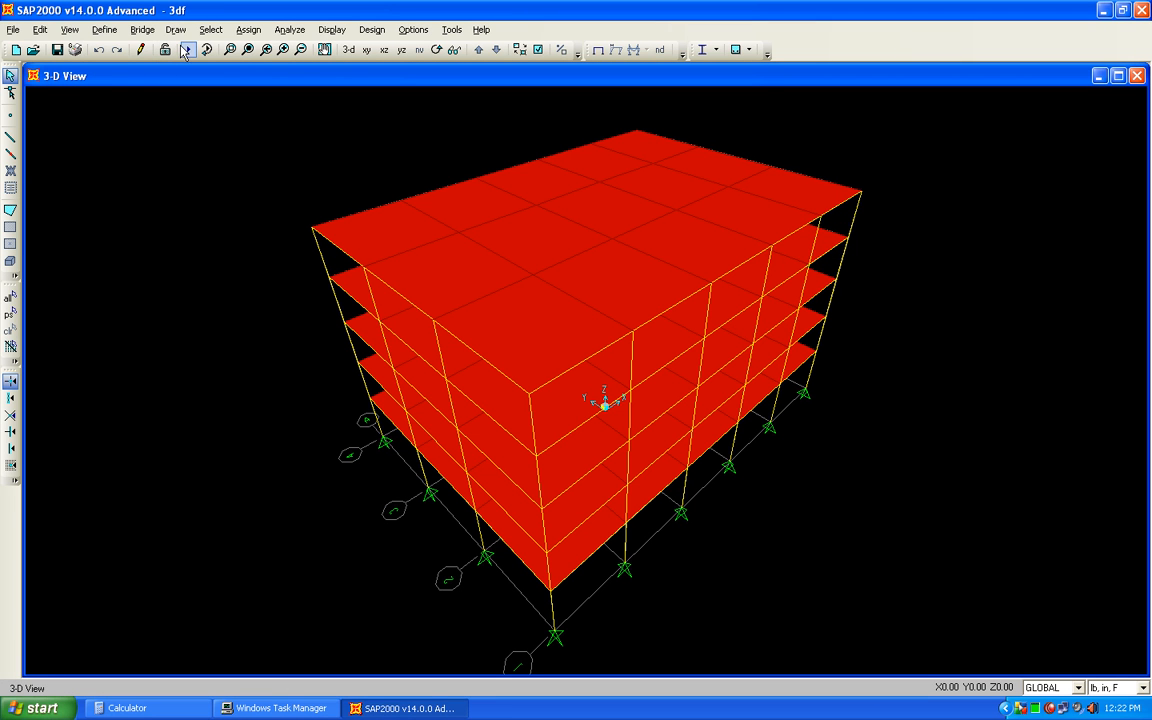
left_click(108, 31)
mouse_move(190, 68)
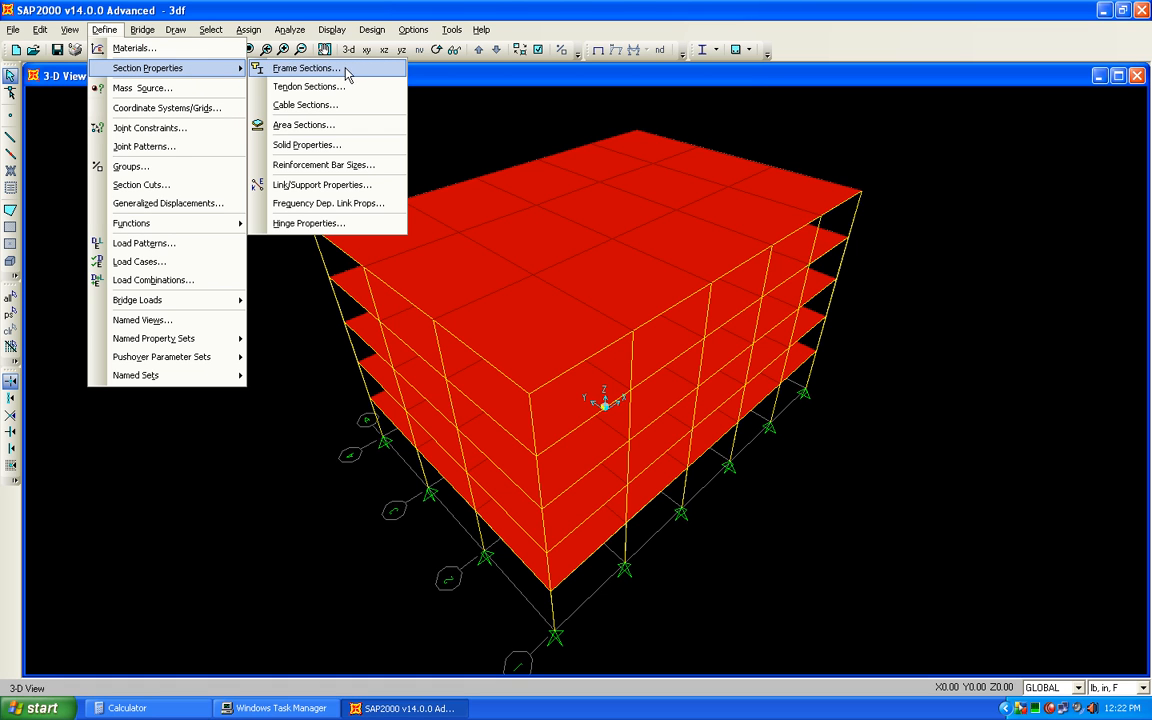
left_click(342, 125)
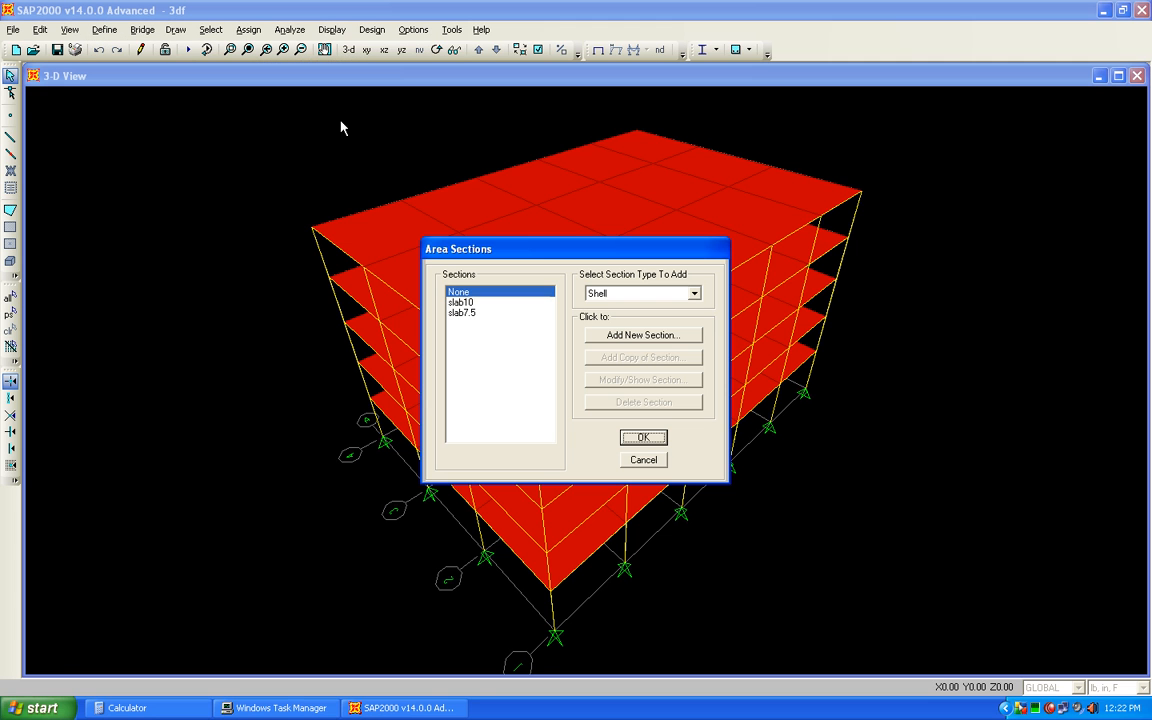
left_click(667, 345)
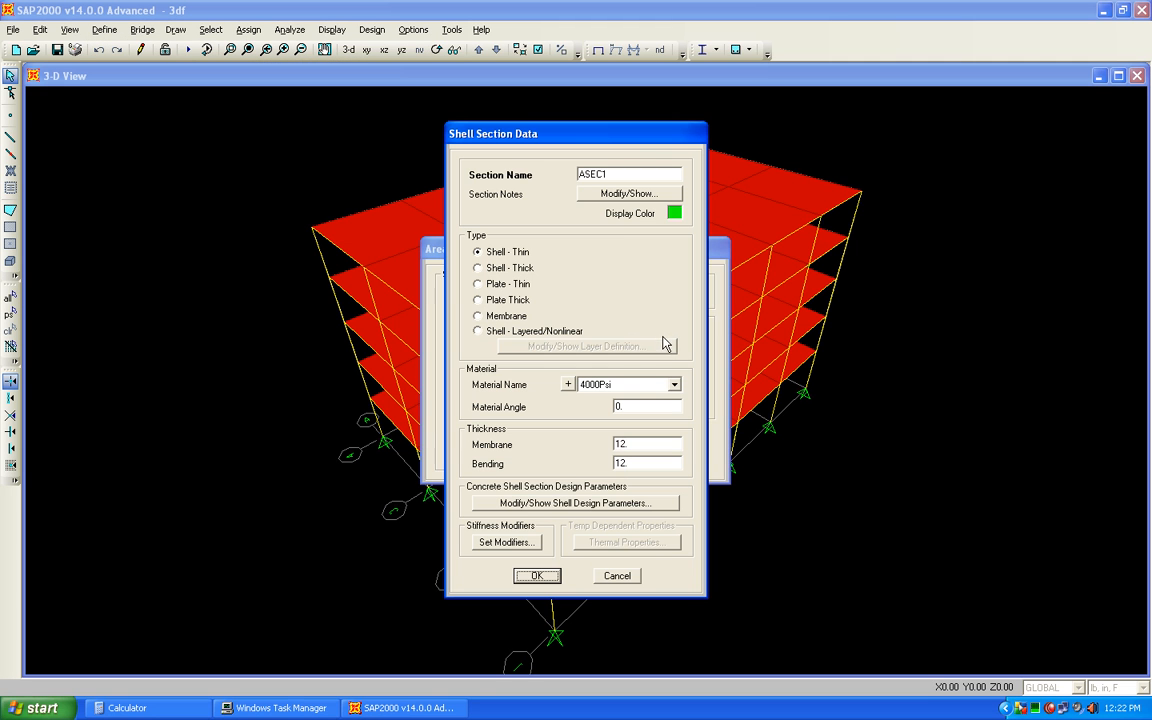
left_click(511, 269)
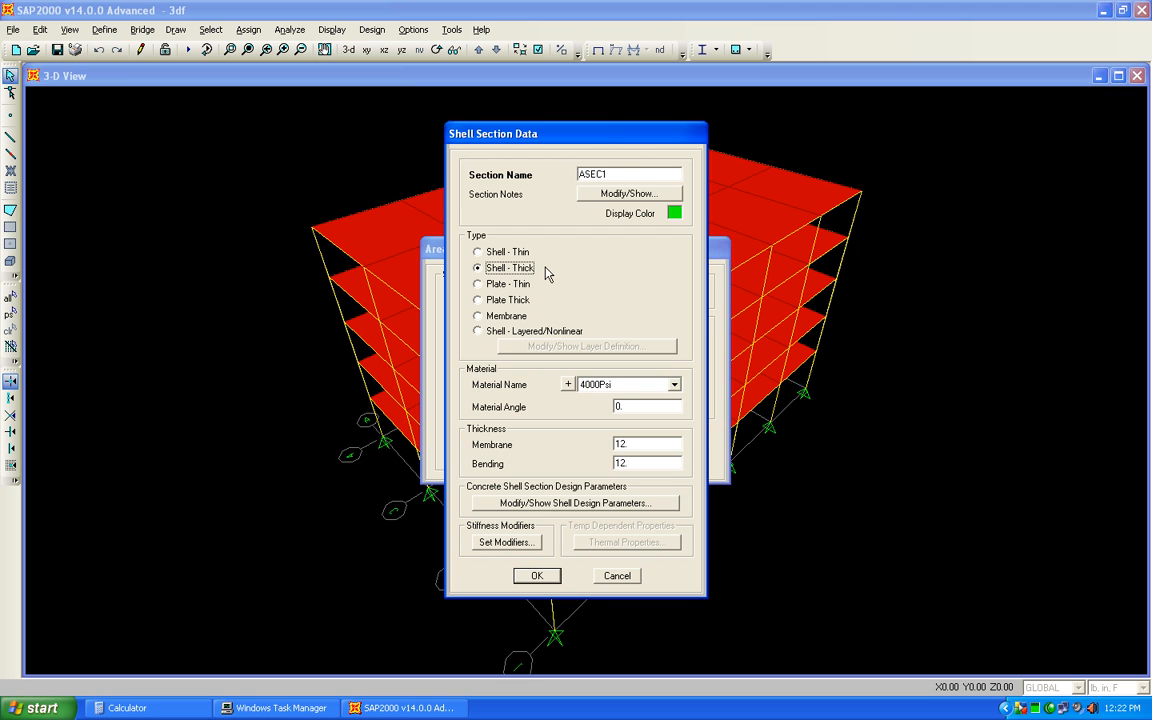
Name the thick-shell section slab15, set its membrane and bending thicknesses to 15 in, and accept the definition.
double_click(680, 174)
type("slab15")
double_click(643, 443)
type("15")
double_click(648, 463)
type("15")
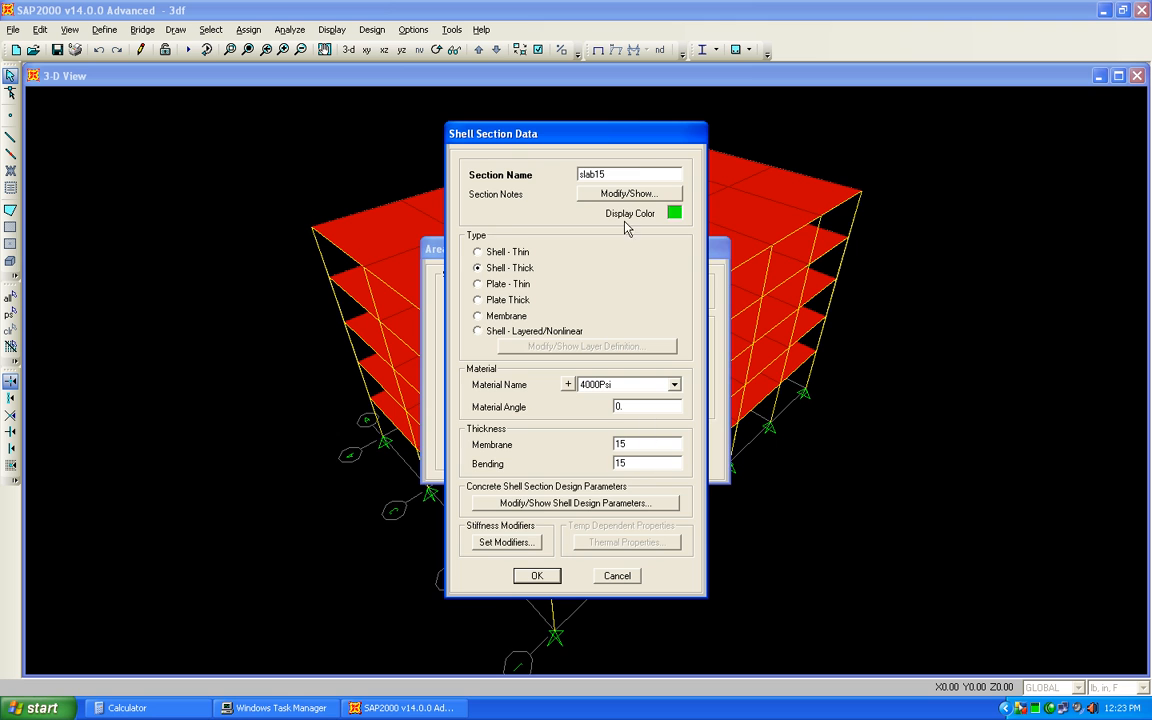
left_click(538, 577)
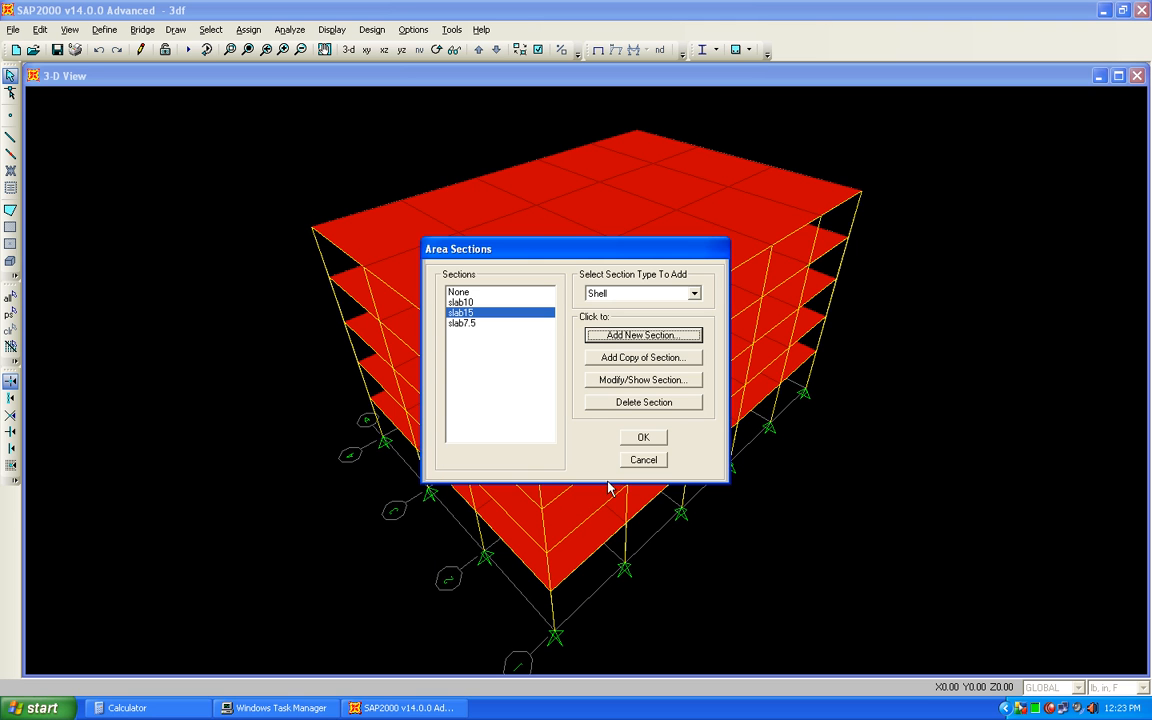
left_click(643, 437)
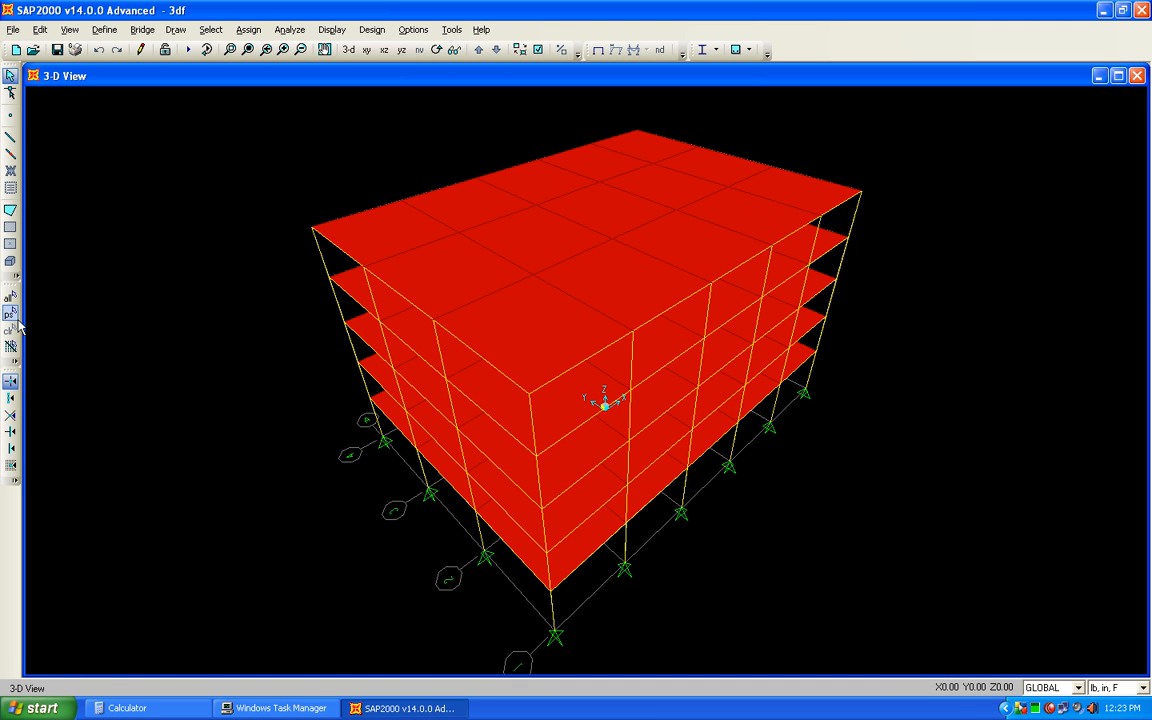
Select the whole model and assign the slab15 area section to all the floor slabs.
left_click(9, 297)
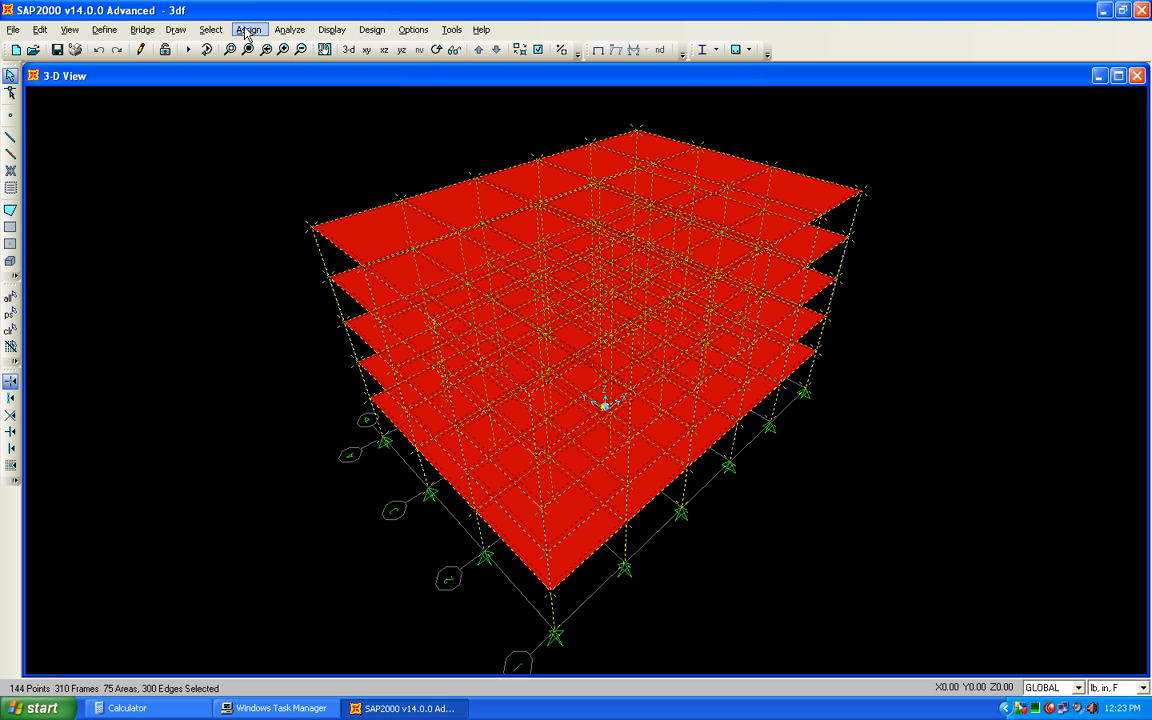
left_click(249, 31)
mouse_move(370, 133)
left_click(465, 122)
left_click(481, 313)
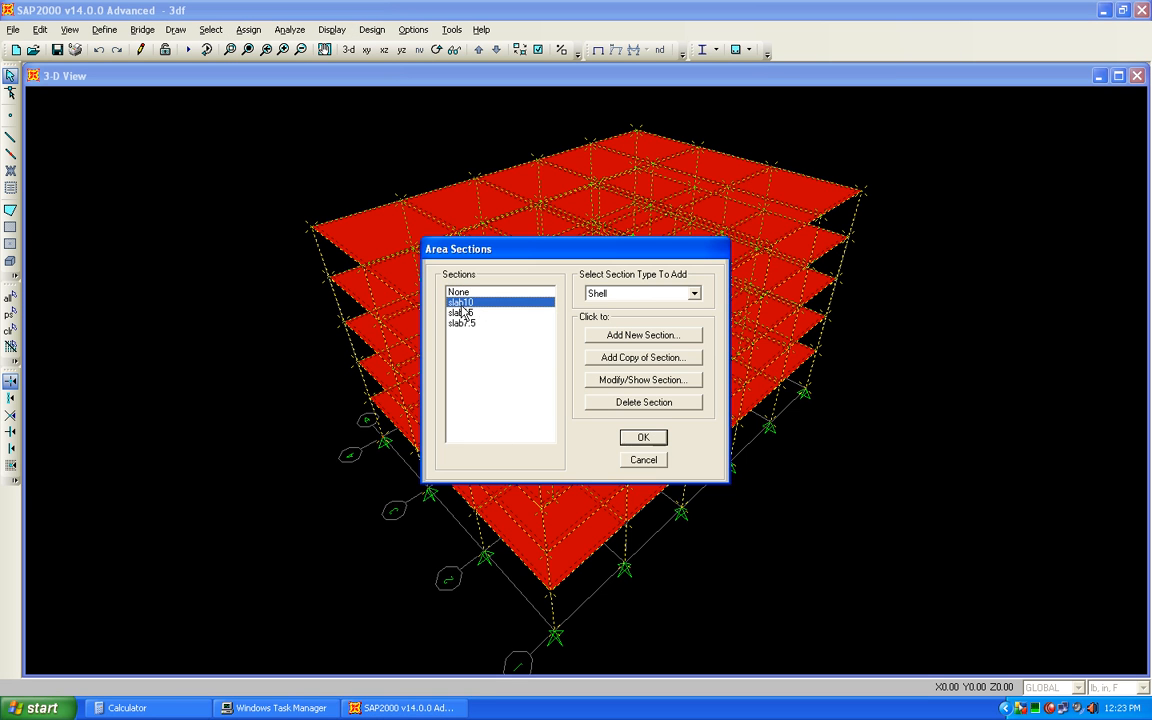
left_click(640, 436)
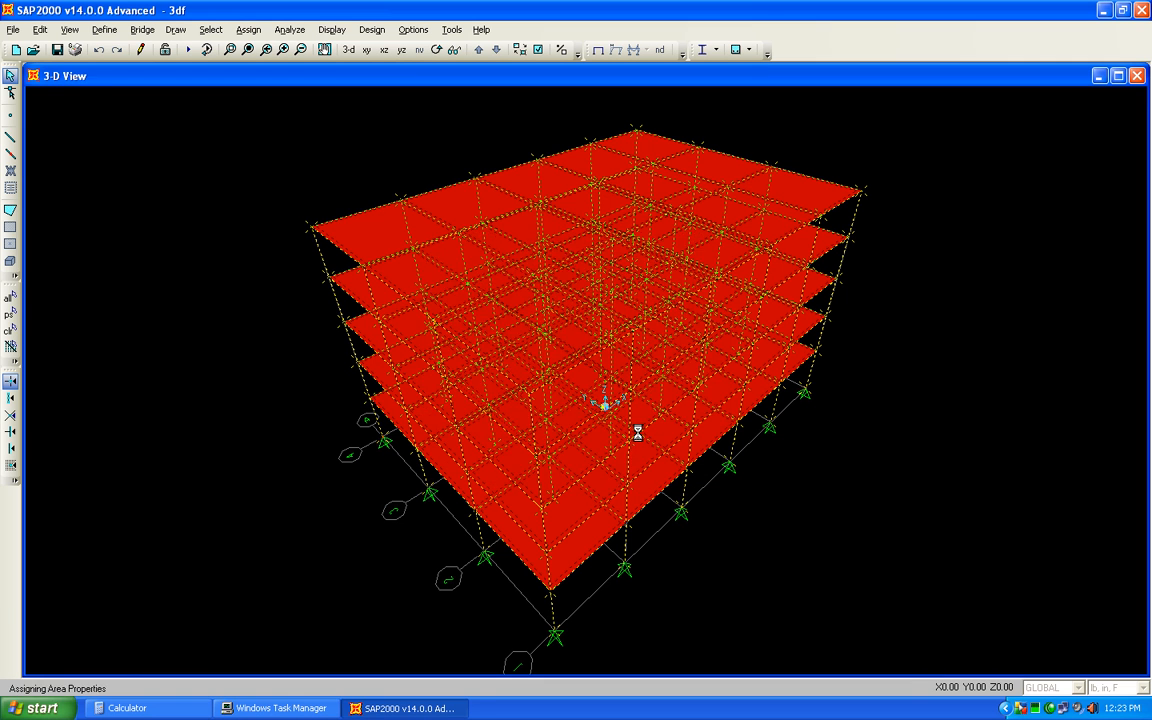
Run the DEAD and LIVE load cases with the slab15 slabs and close the analysis log.
left_click(187, 49)
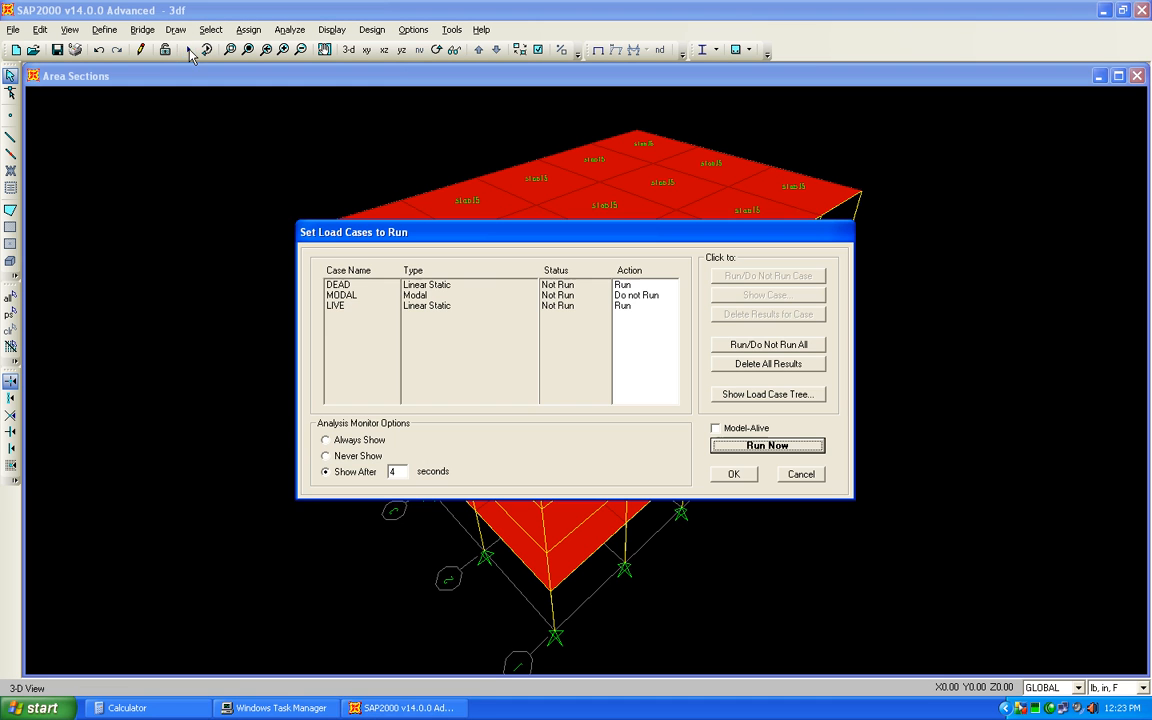
left_click(748, 443)
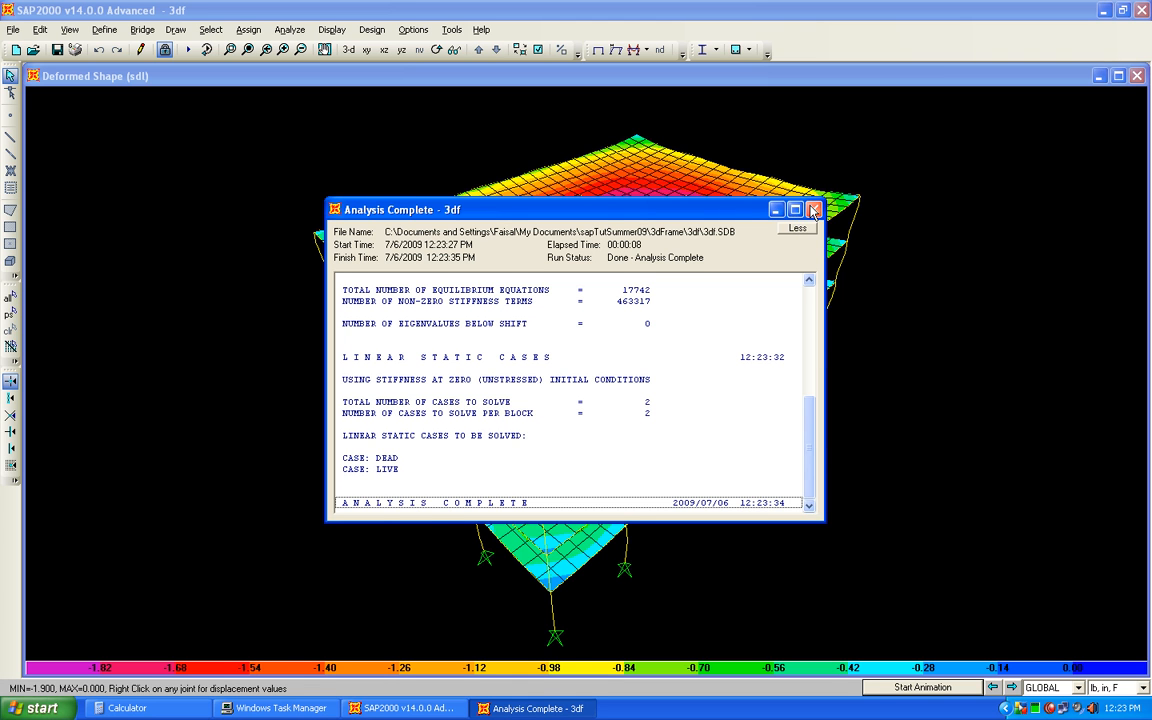
left_click(813, 210)
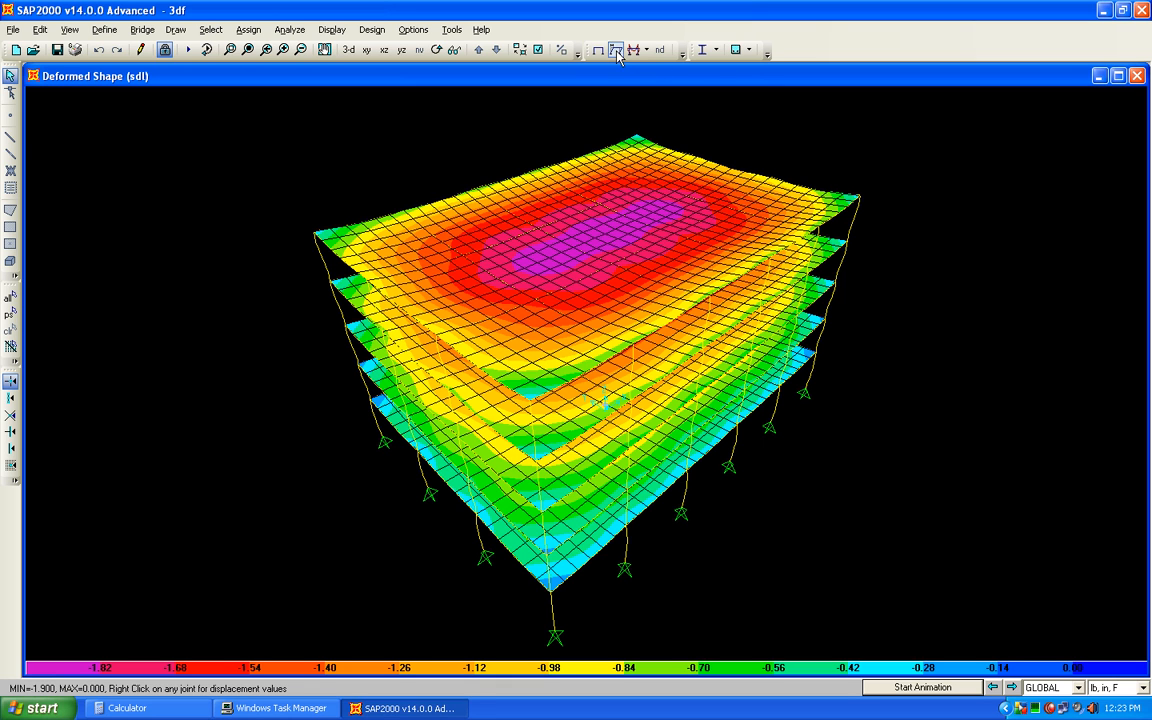
Display the sdl deformed shape without displacement contours on the areas and read the displacements of a roof slab joint.
left_click(539, 49)
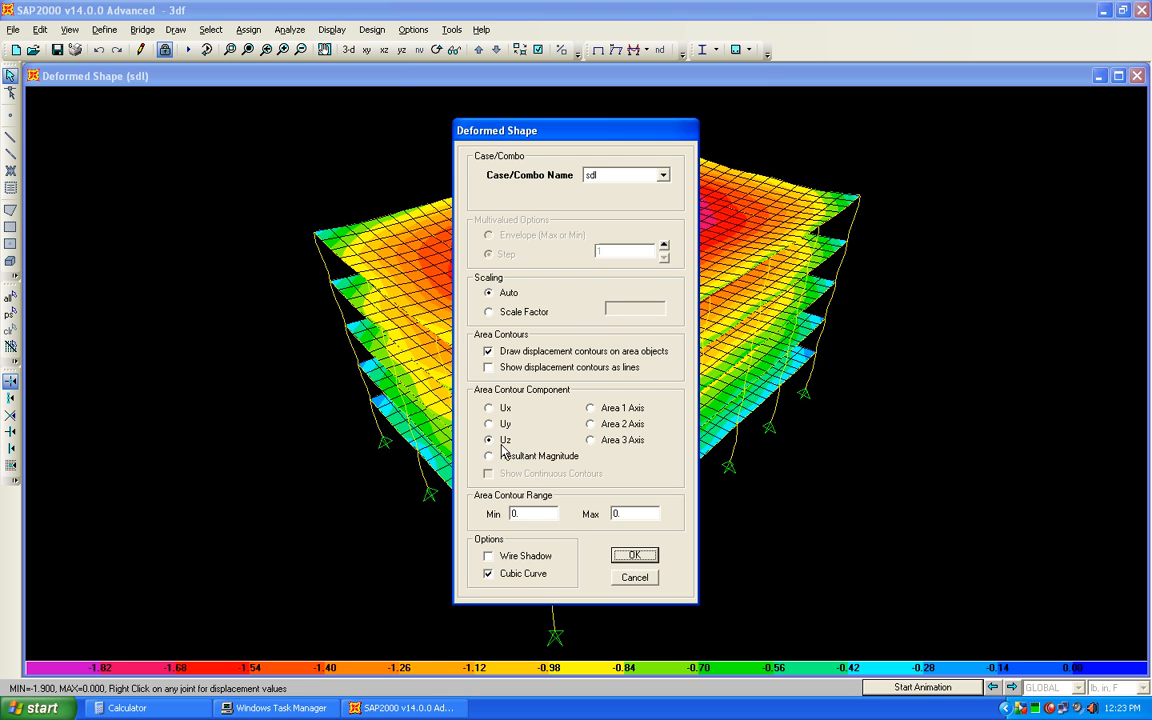
left_click(488, 352)
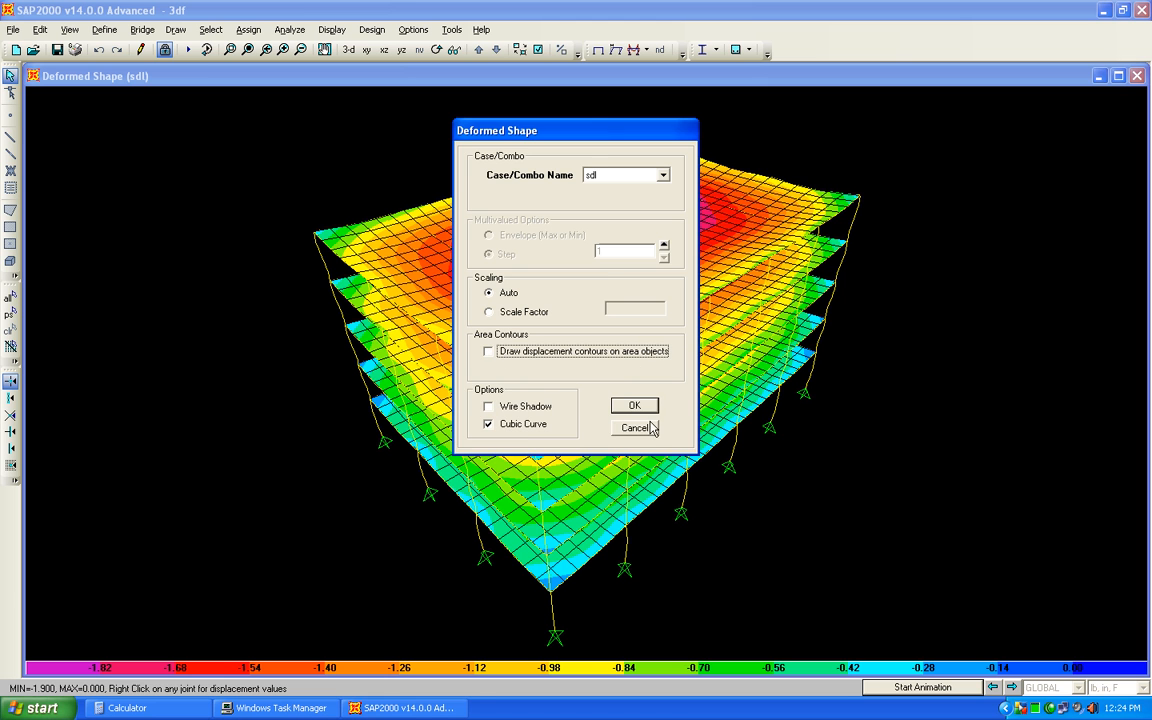
left_click(634, 405)
mouse_move(512, 360)
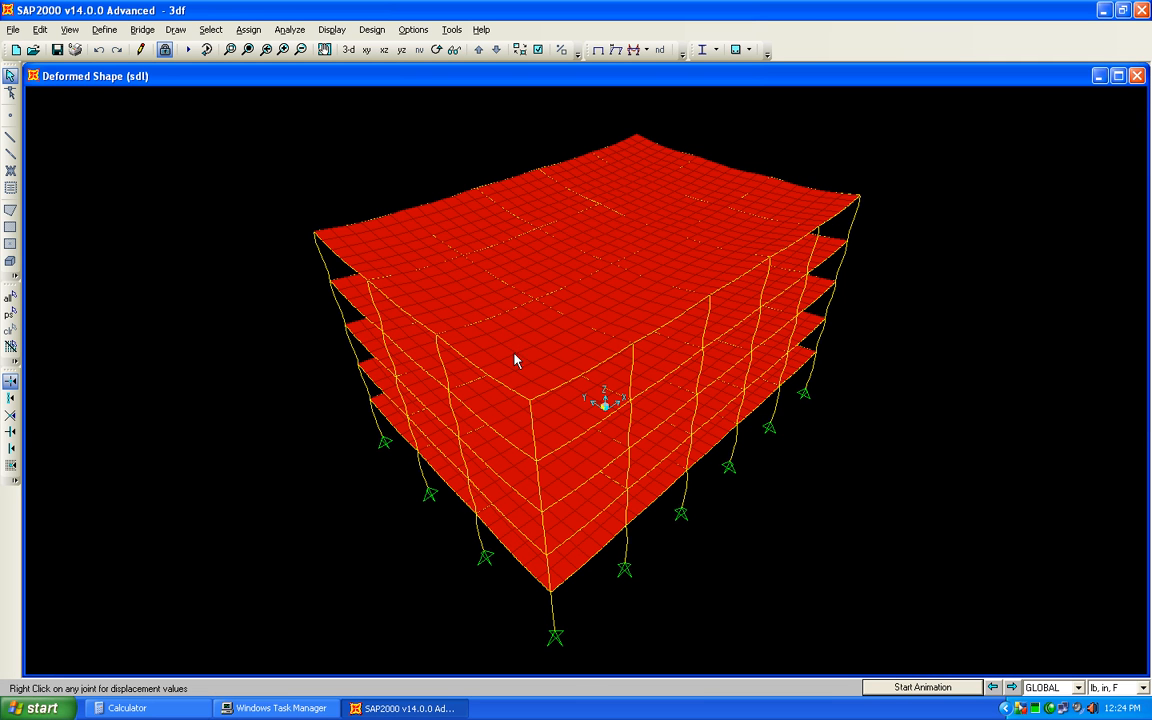
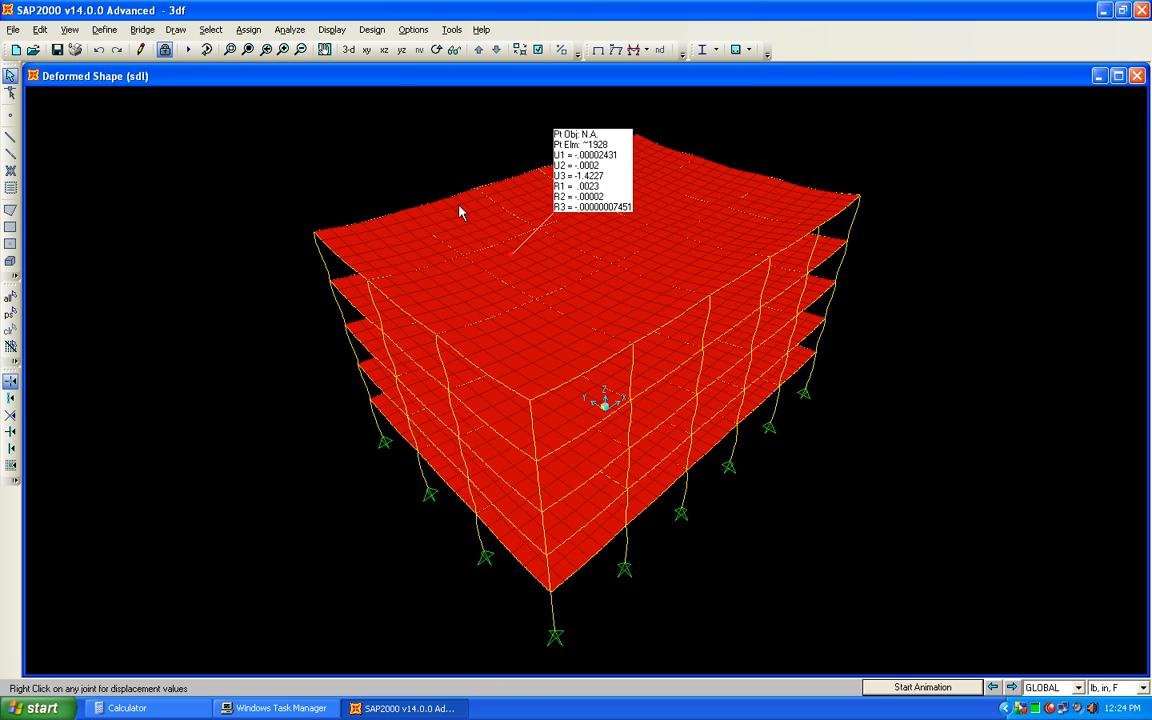
right_click(1050, 712)
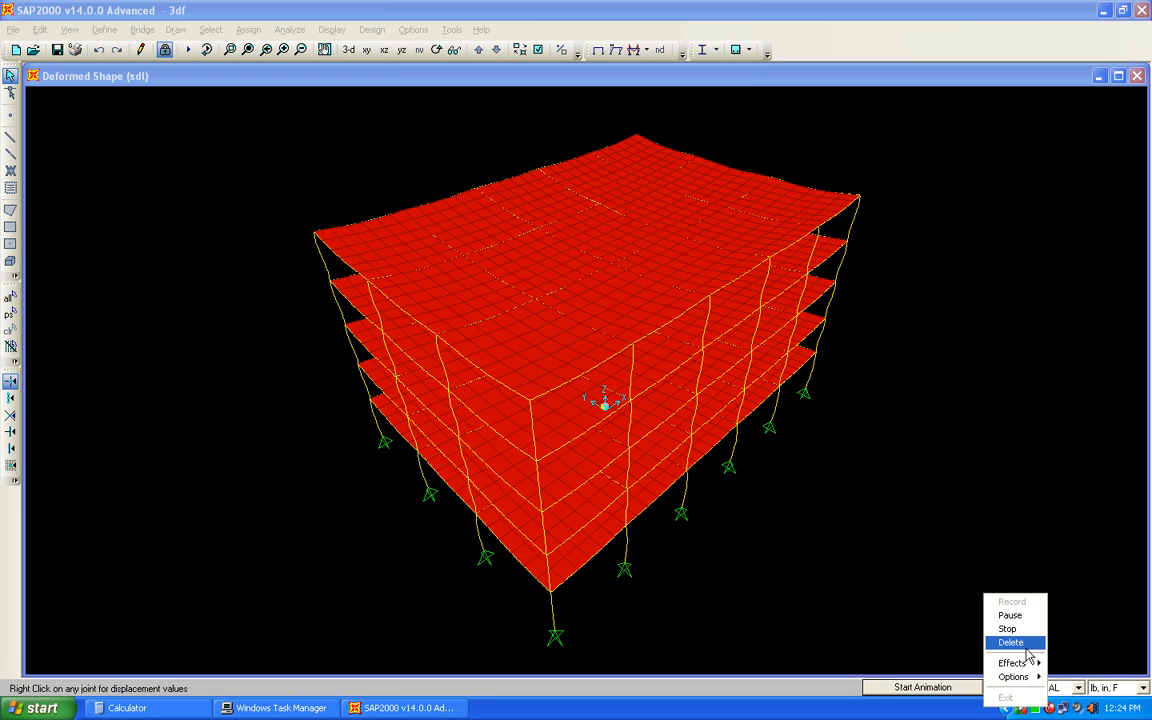
left_click(1005, 612)
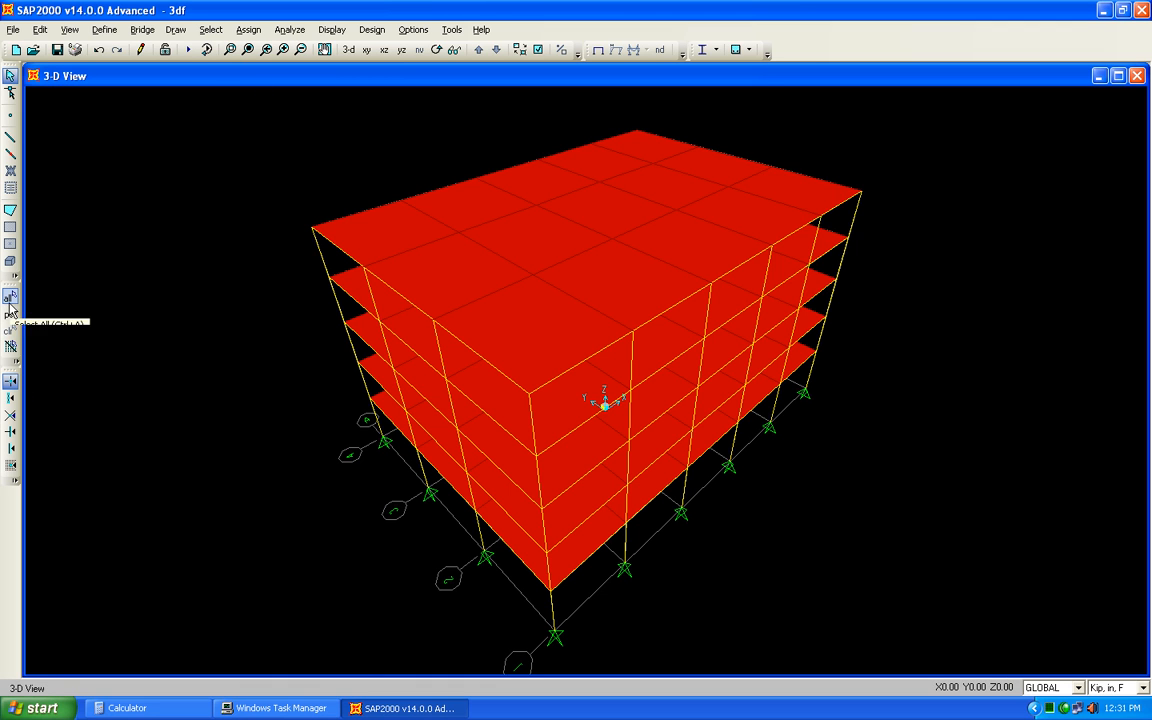
Select all the columns by their frame section properties, c12x12 and c10x10.
left_click(210, 29)
mouse_move(231, 48)
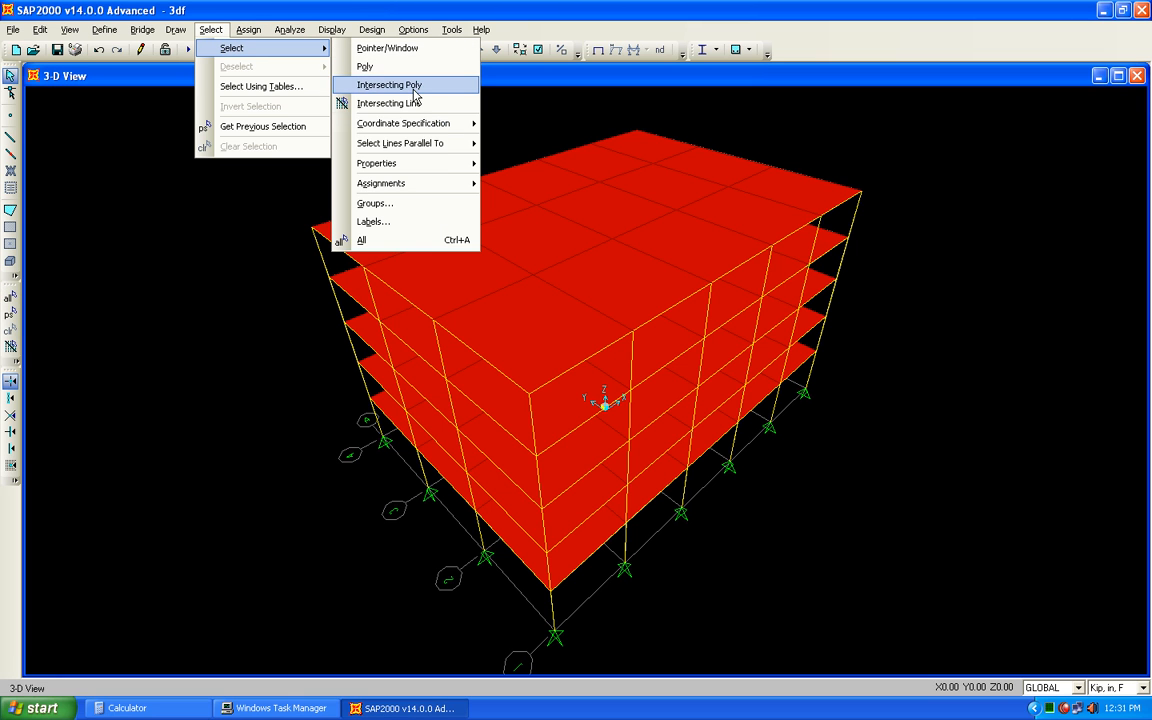
mouse_move(440, 164)
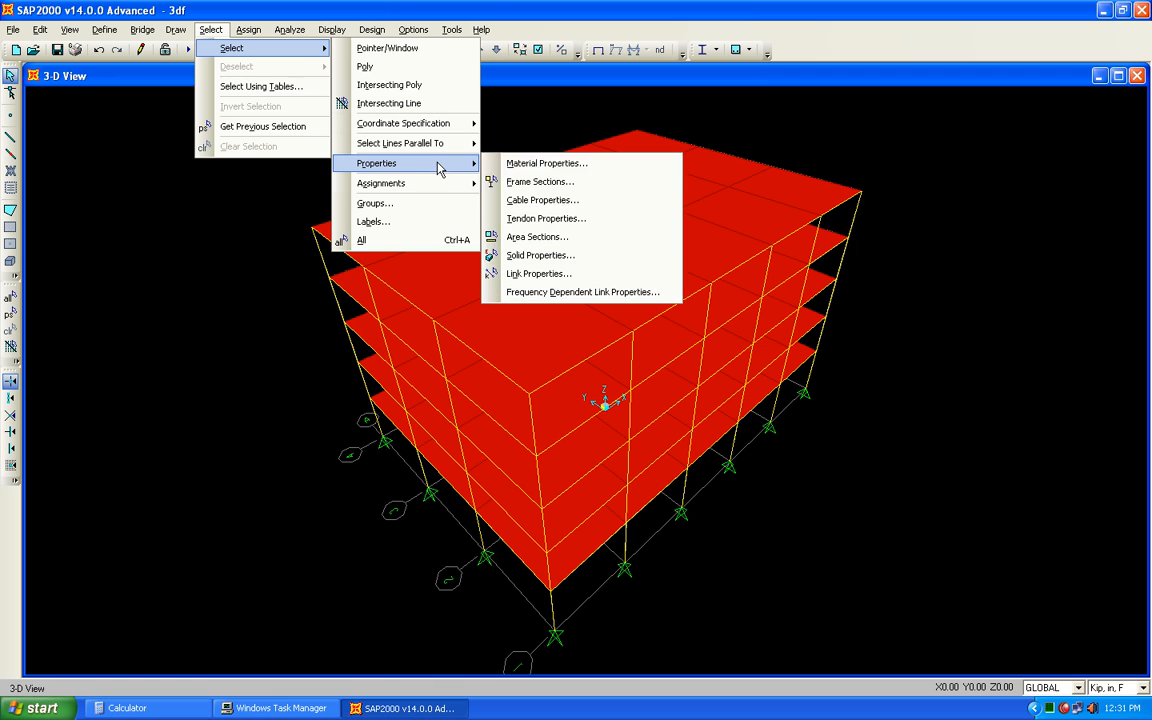
left_click(560, 182)
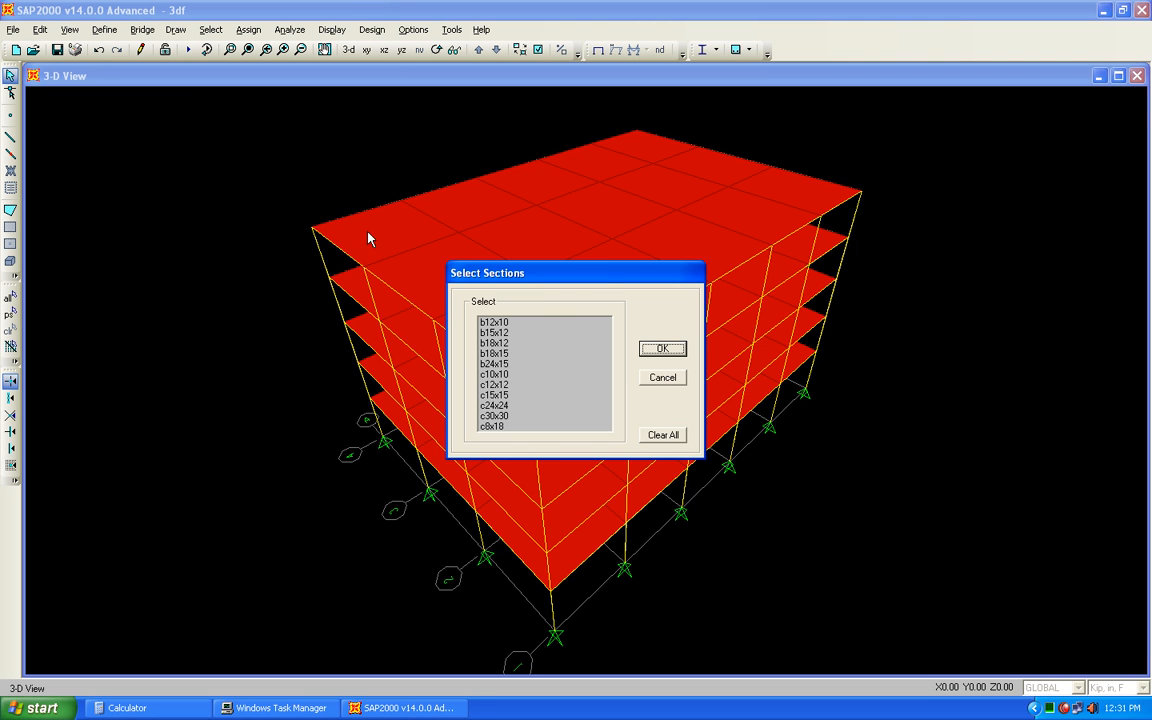
left_click(512, 386)
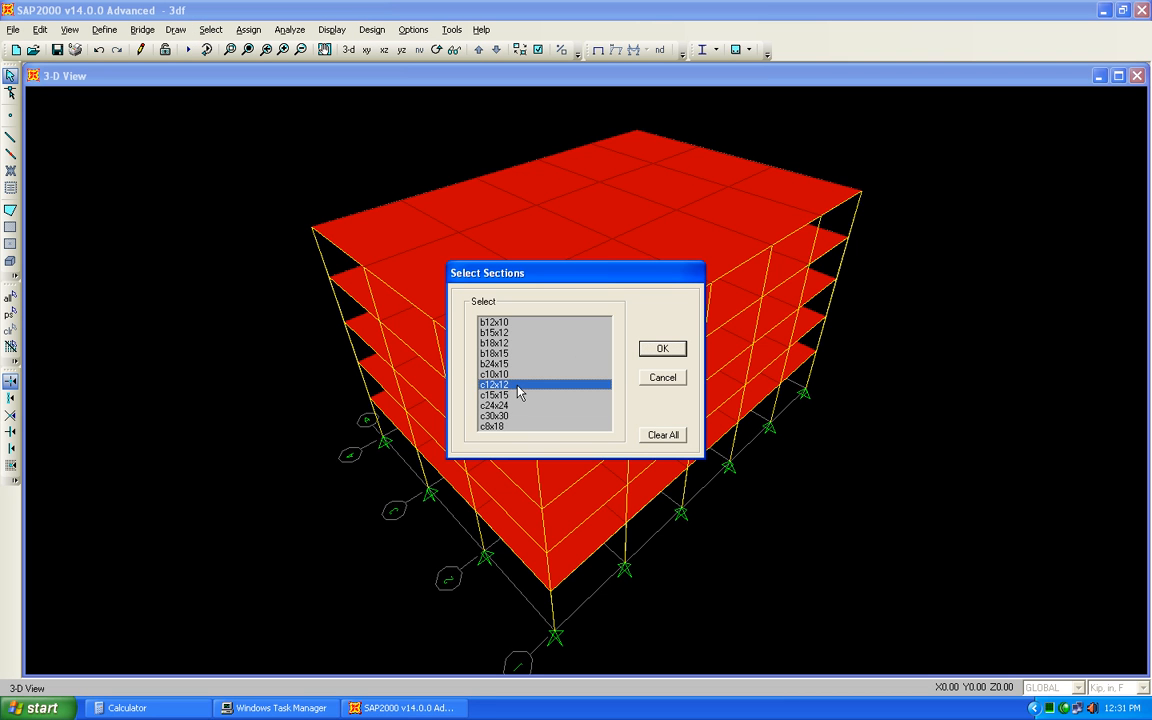
left_click(560, 375)
left_click(662, 349)
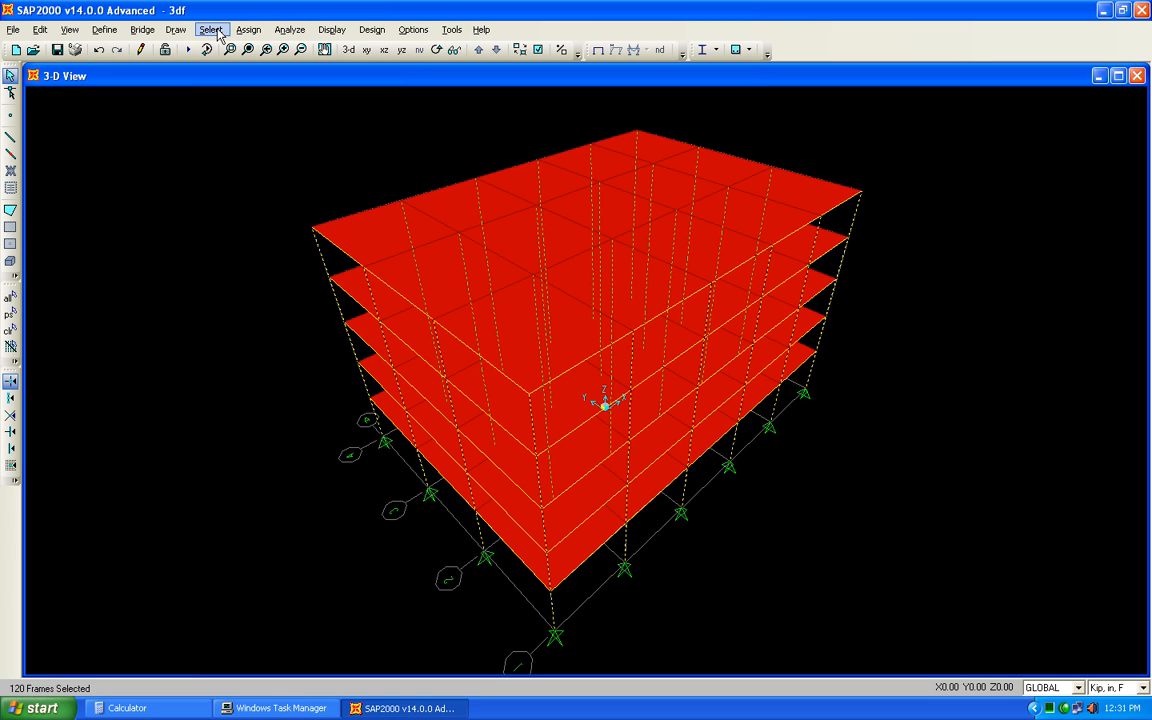
Assign the c15x15 frame section to the selected columns.
left_click(248, 30)
mouse_move(293, 72)
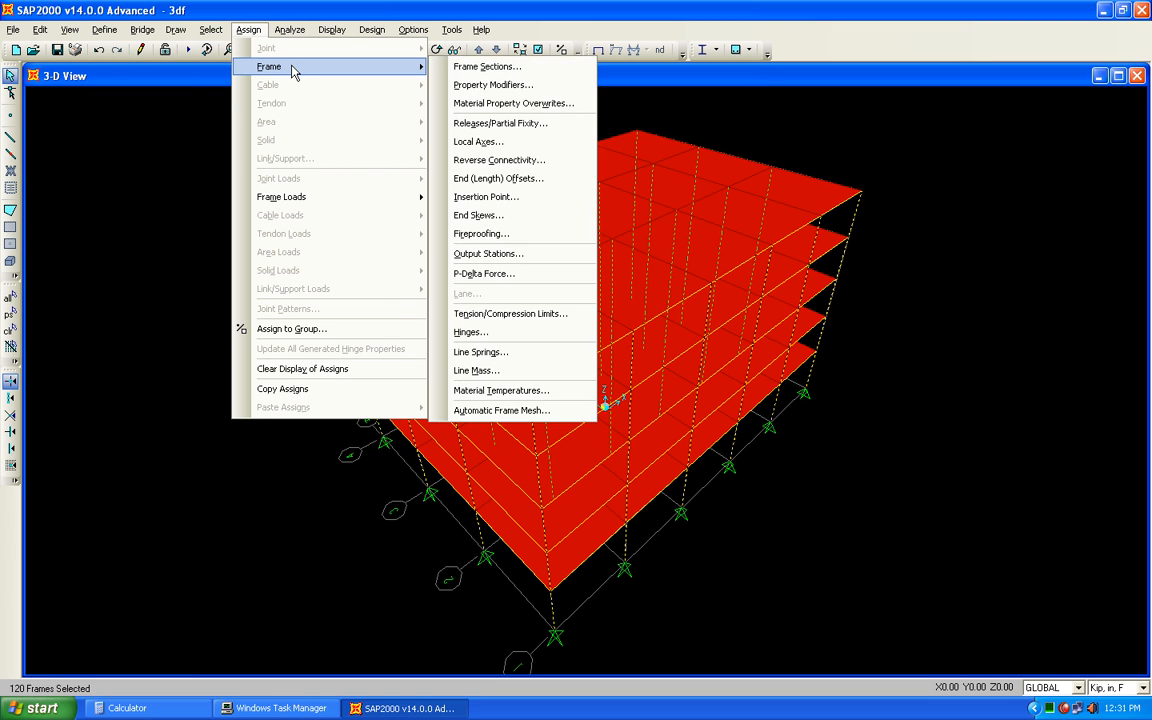
left_click(460, 67)
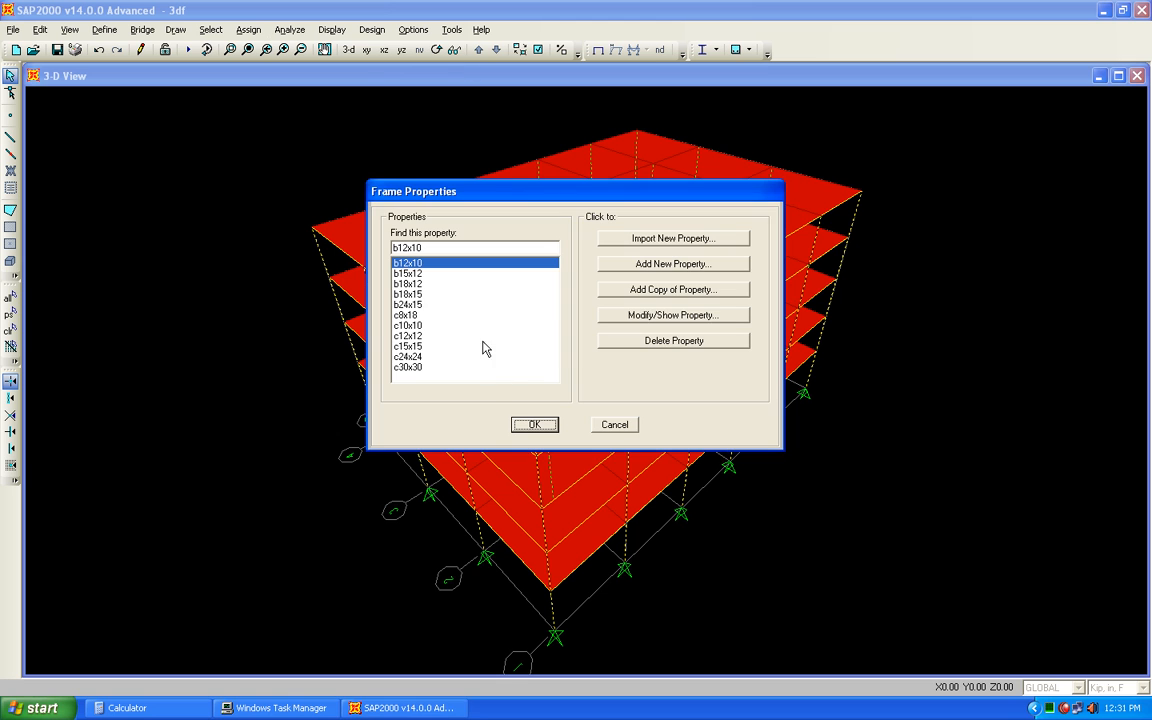
left_click(425, 346)
left_click(535, 424)
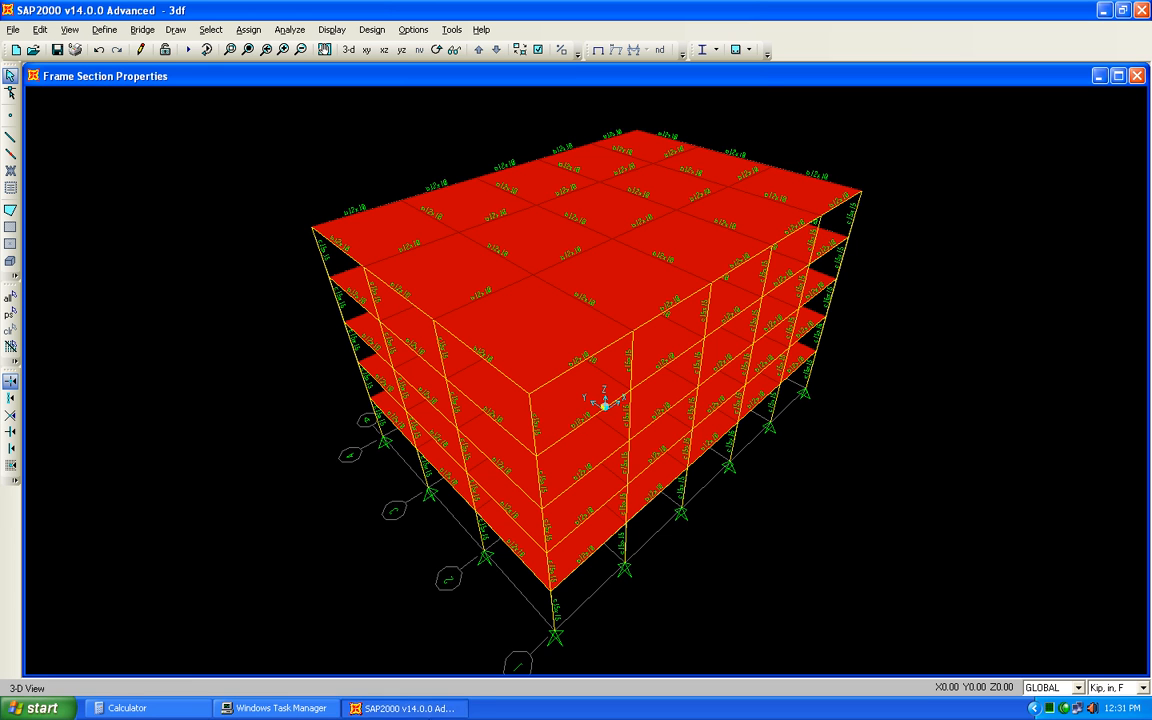
Select the whole model, check the slab12 shell definition, and assign slab12 to all the floor slabs.
left_click(14, 296)
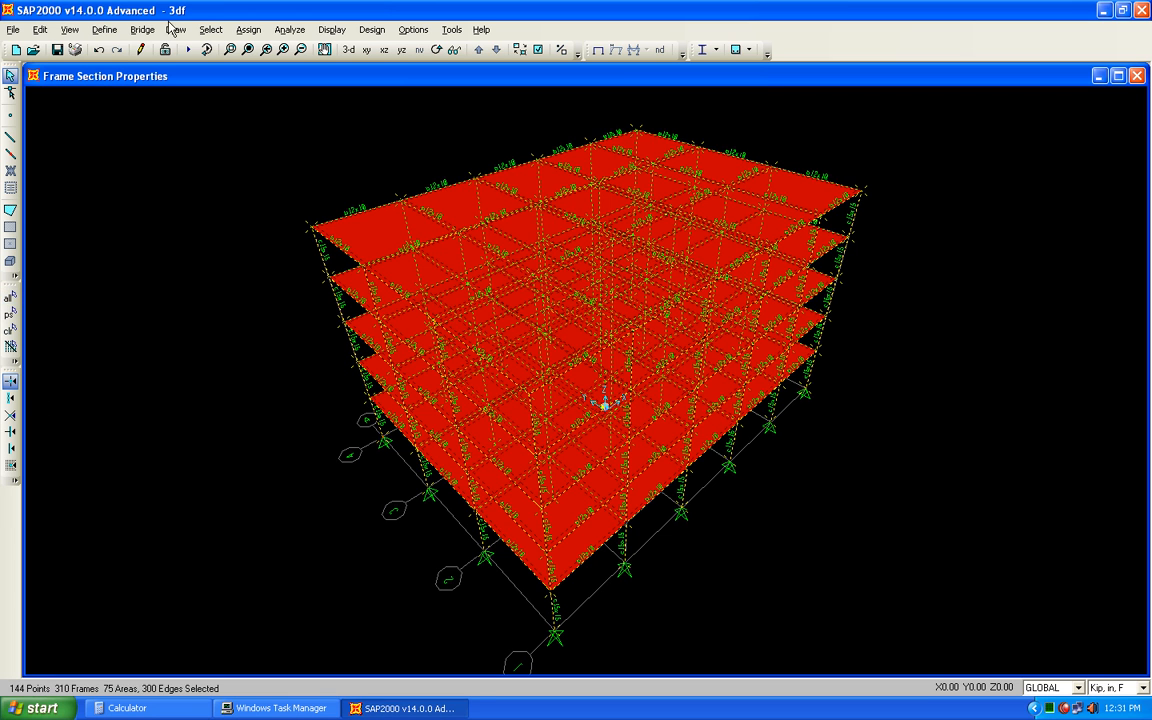
left_click(248, 29)
mouse_move(391, 121)
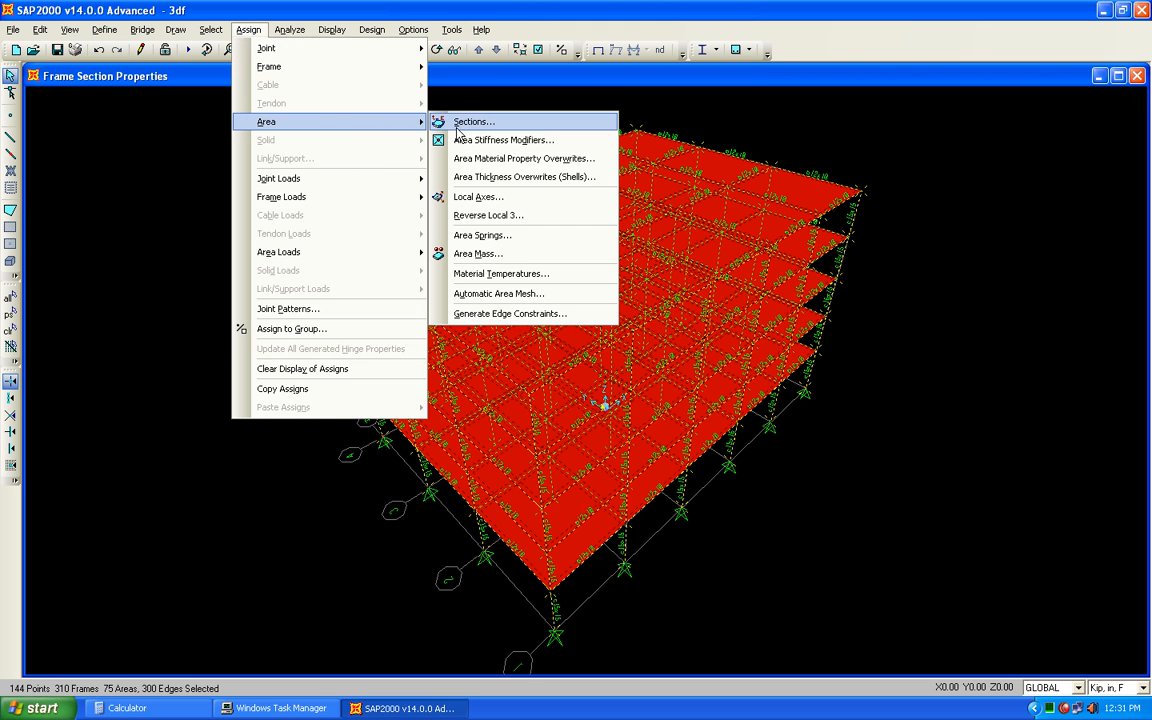
left_click(470, 121)
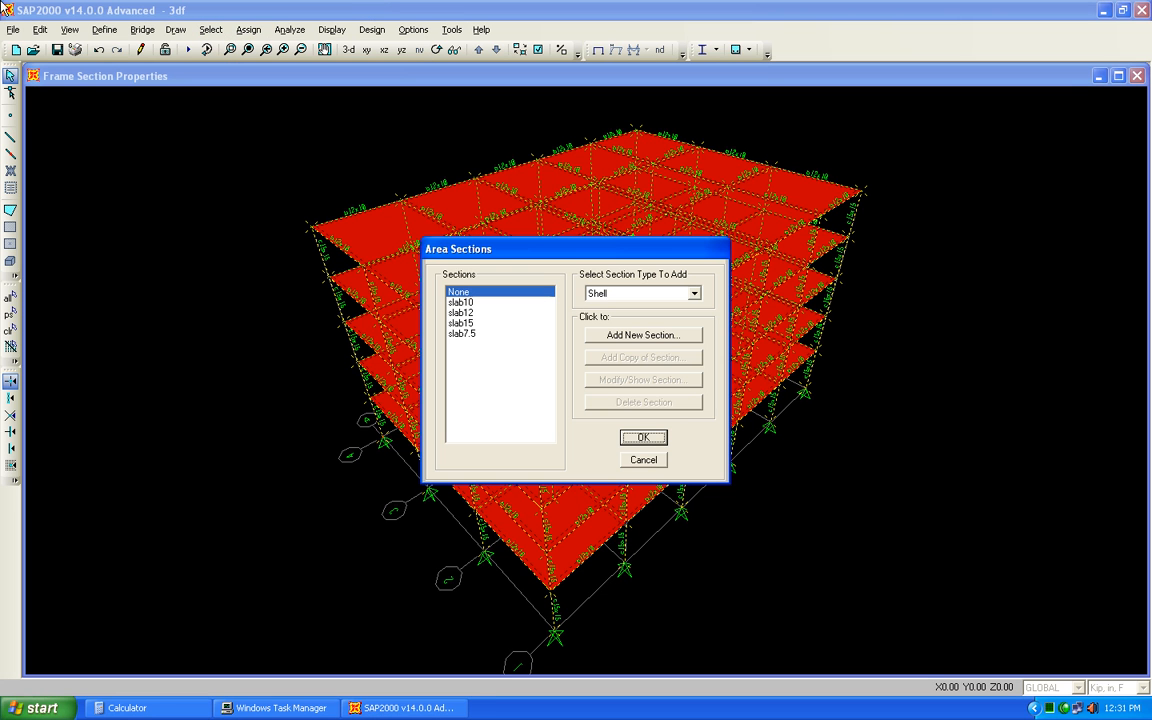
left_click(466, 302)
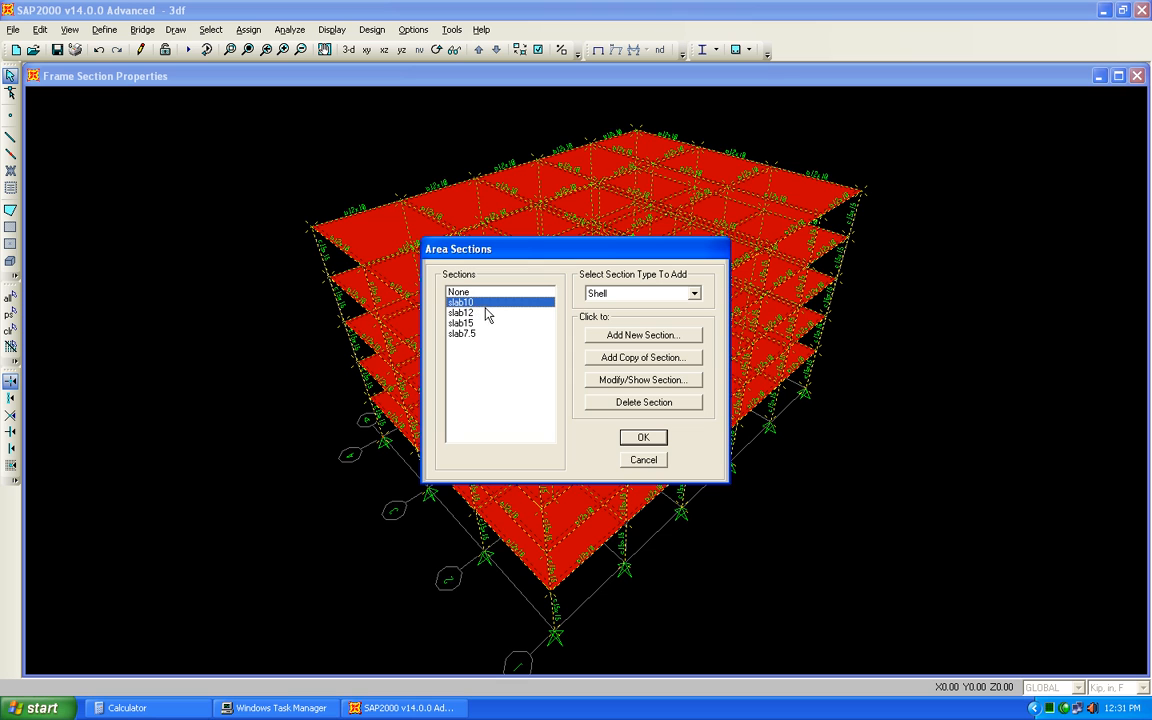
left_click(484, 313)
left_click(480, 302)
left_click(463, 313)
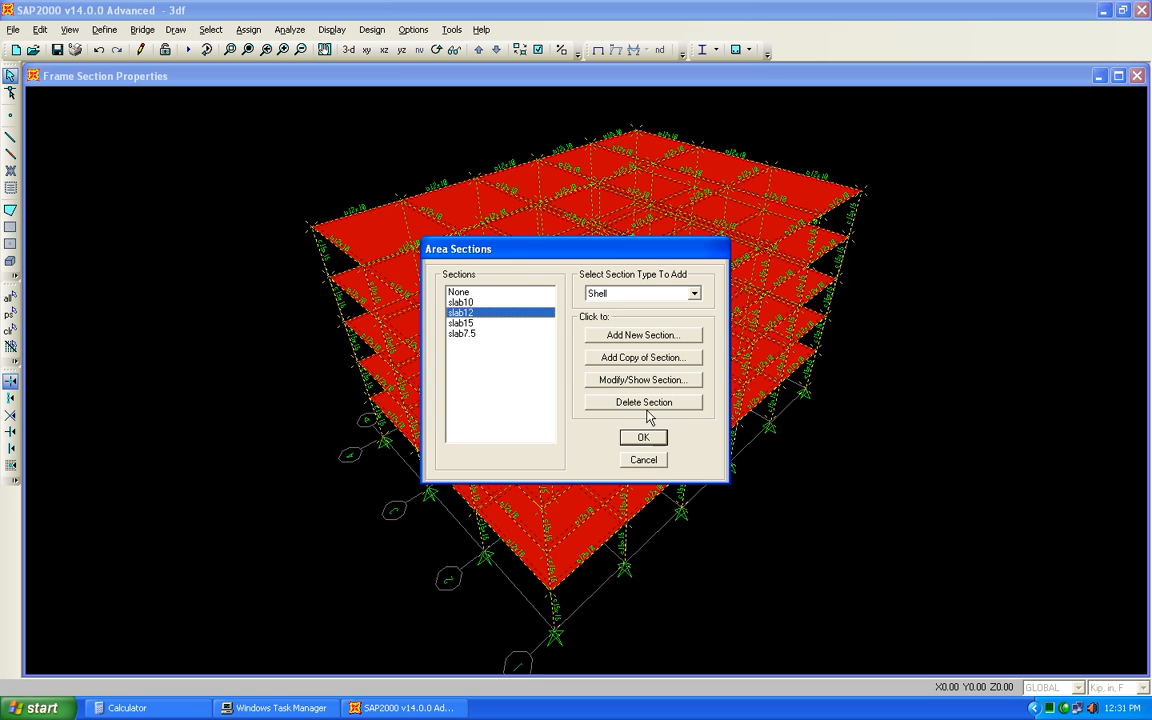
left_click(588, 379)
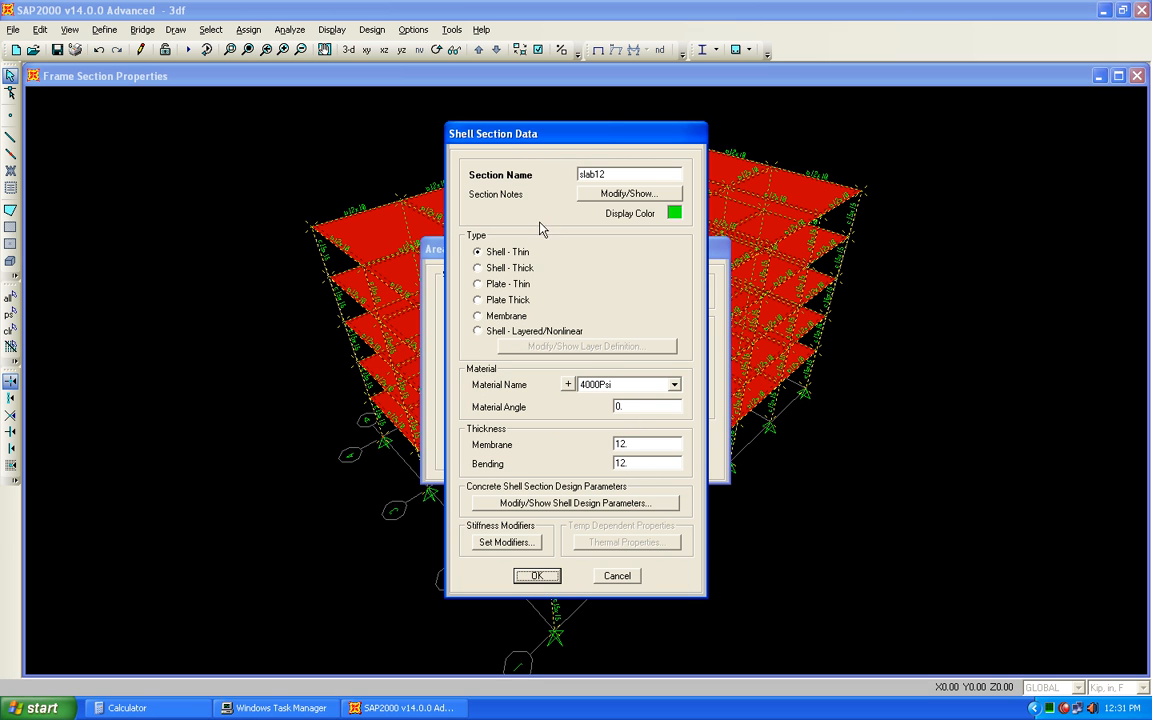
left_click(537, 575)
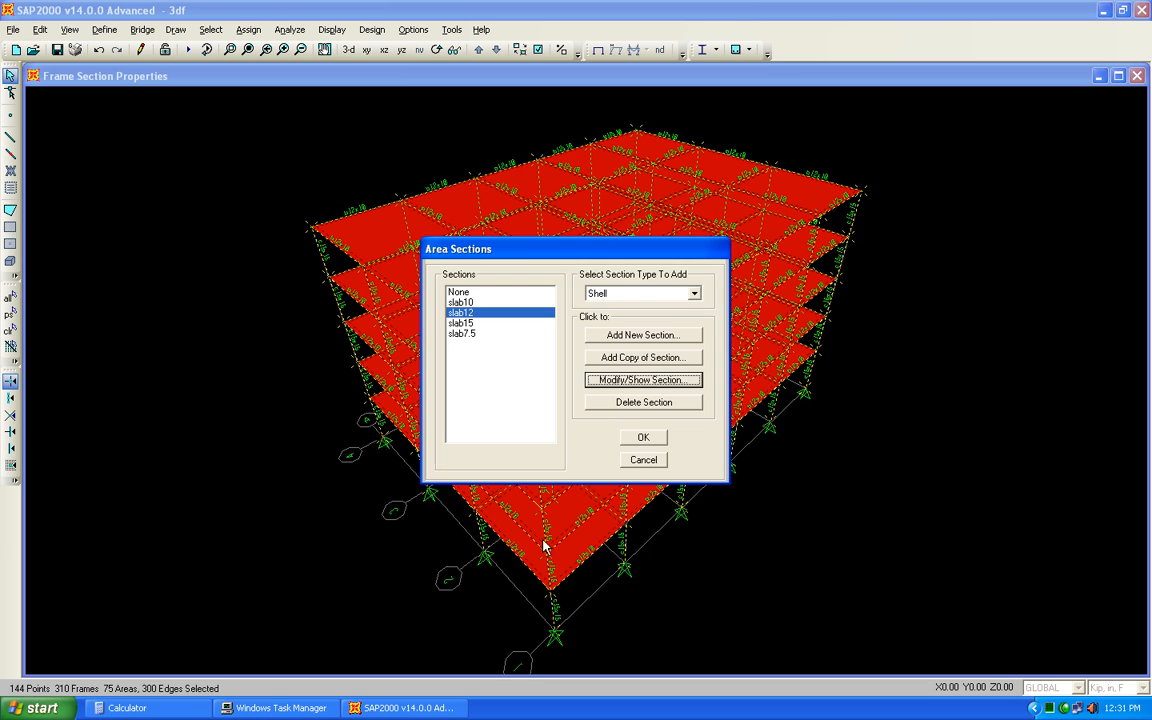
left_click(643, 436)
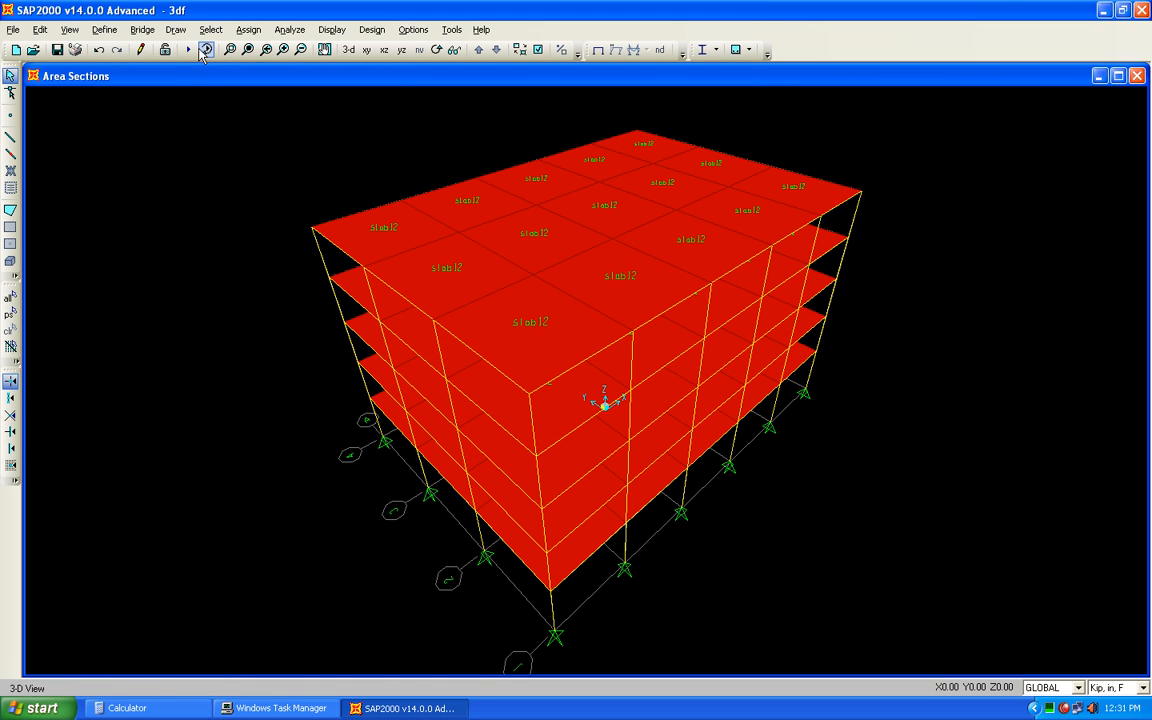
Run the analysis with the c15x15 columns and slab12 slabs, and close the analysis log.
left_click(188, 49)
left_click(748, 447)
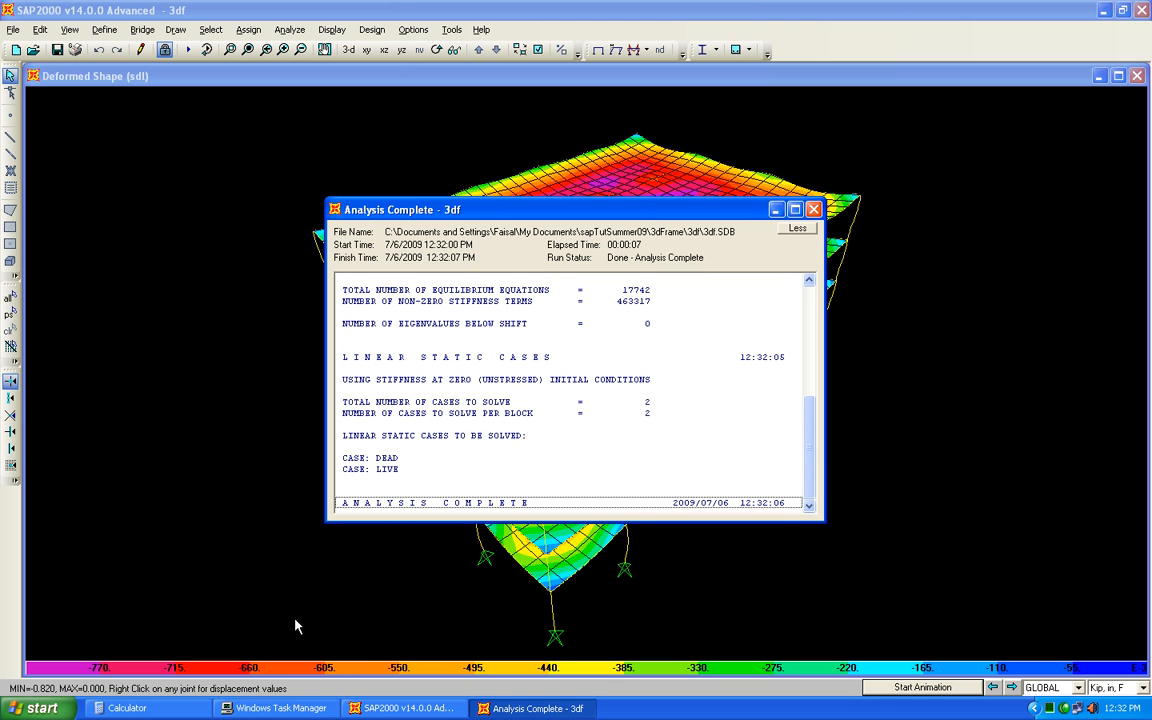
left_click(813, 209)
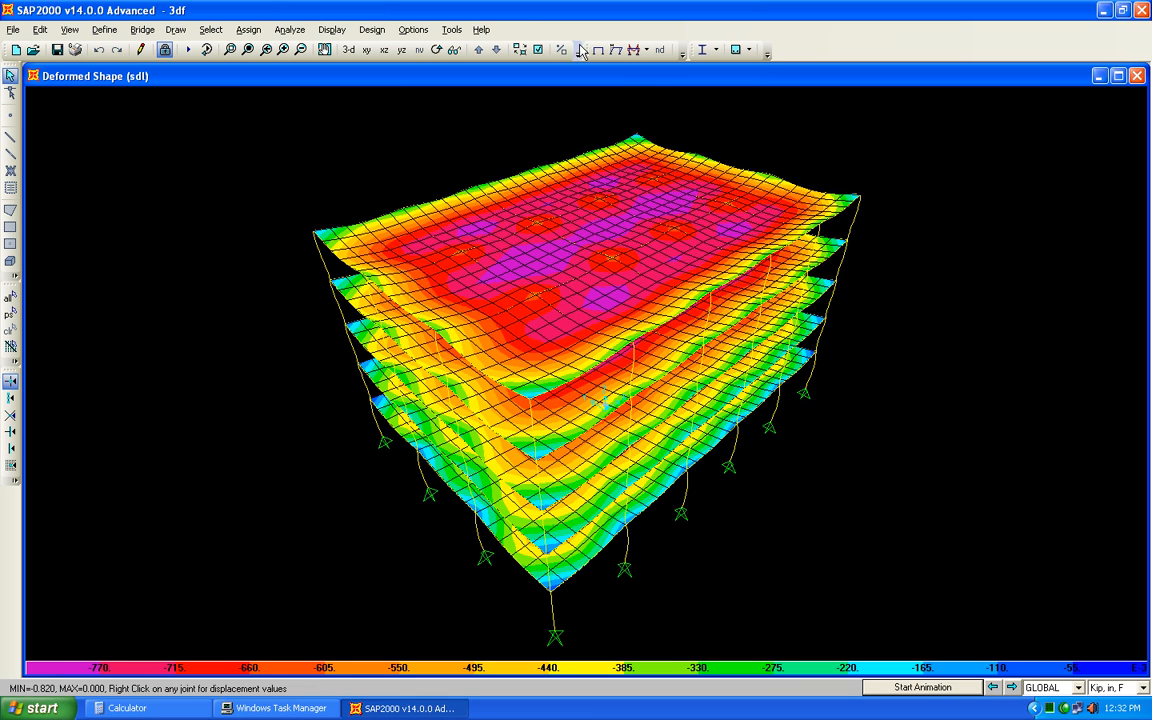
Display the frames' Shear 2-2 force diagram for the UDCON2 combination with values shown on the diagram.
left_click(647, 50)
left_click(647, 50)
left_click(647, 49)
left_click(666, 73)
left_click(648, 50)
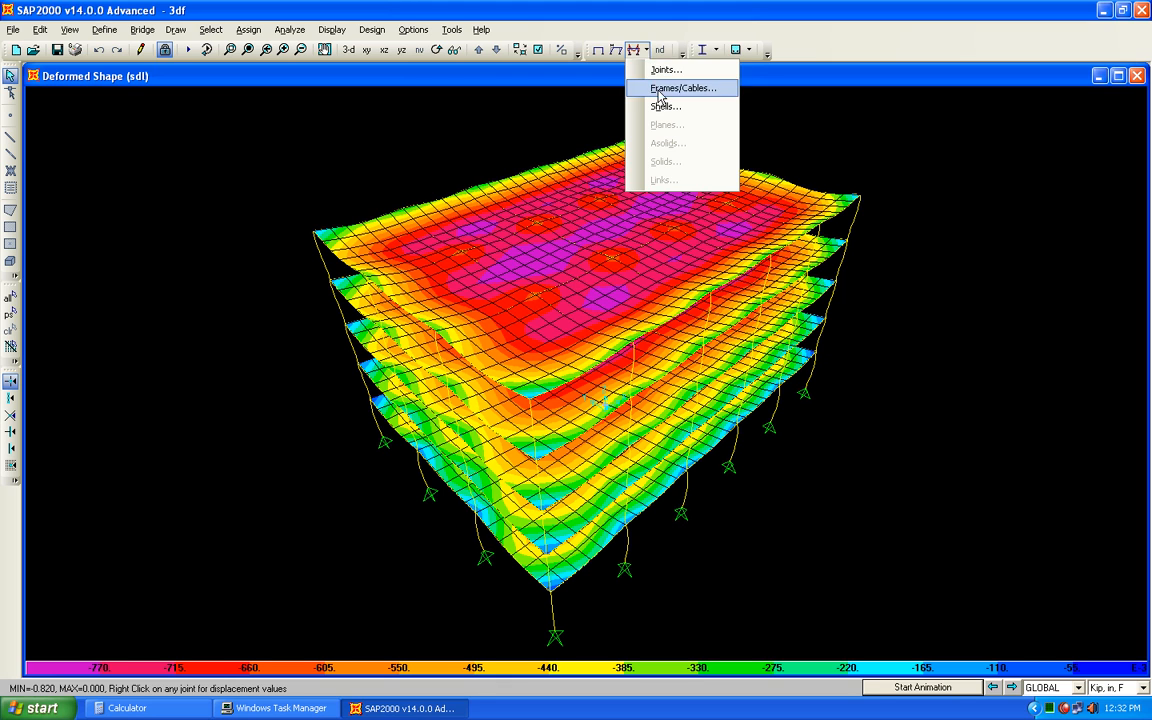
left_click(662, 89)
left_click(510, 377)
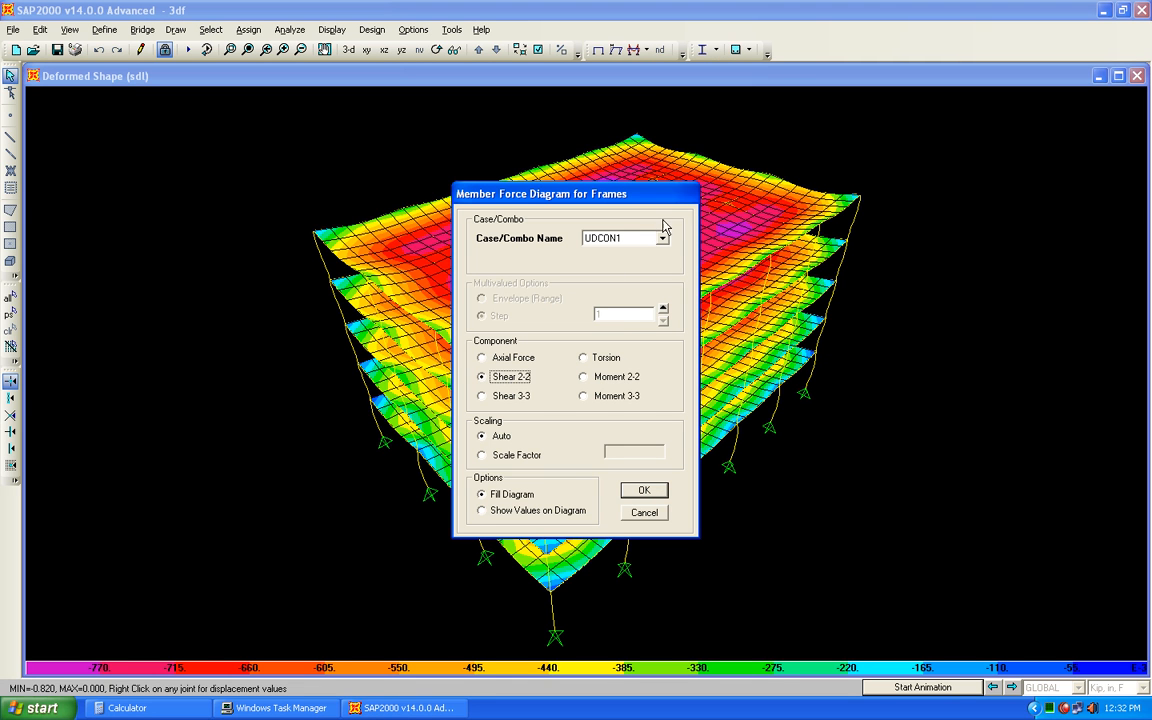
left_click(662, 238)
left_click(615, 262)
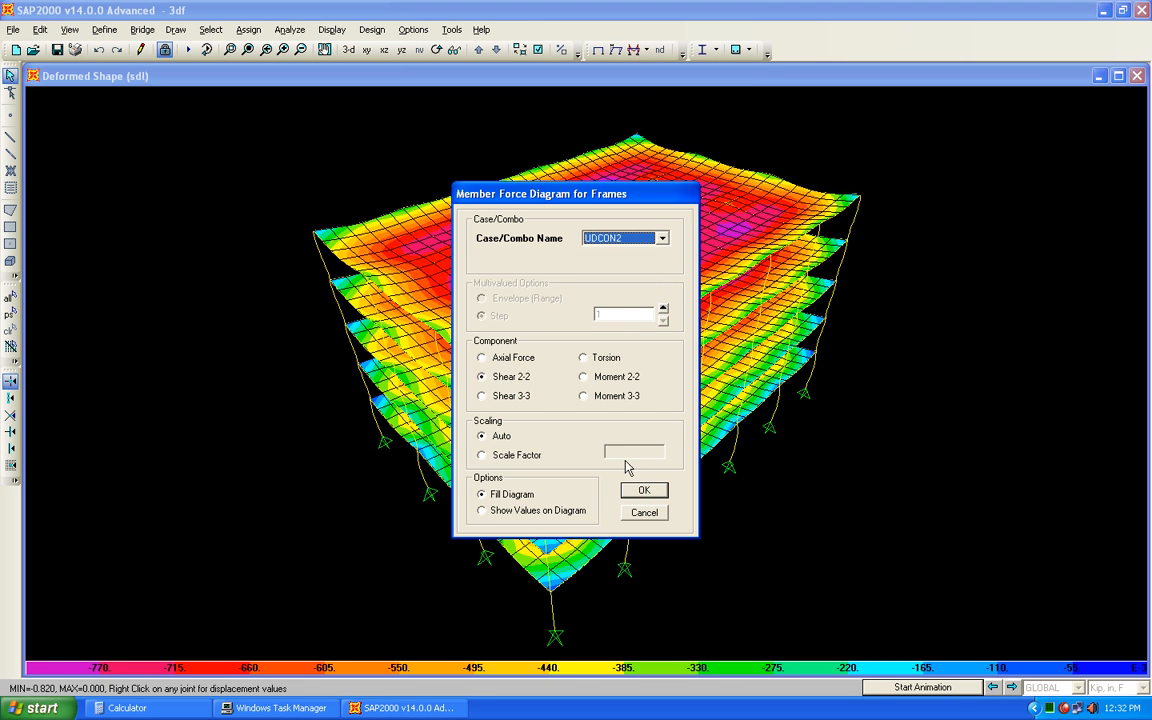
left_click(541, 511)
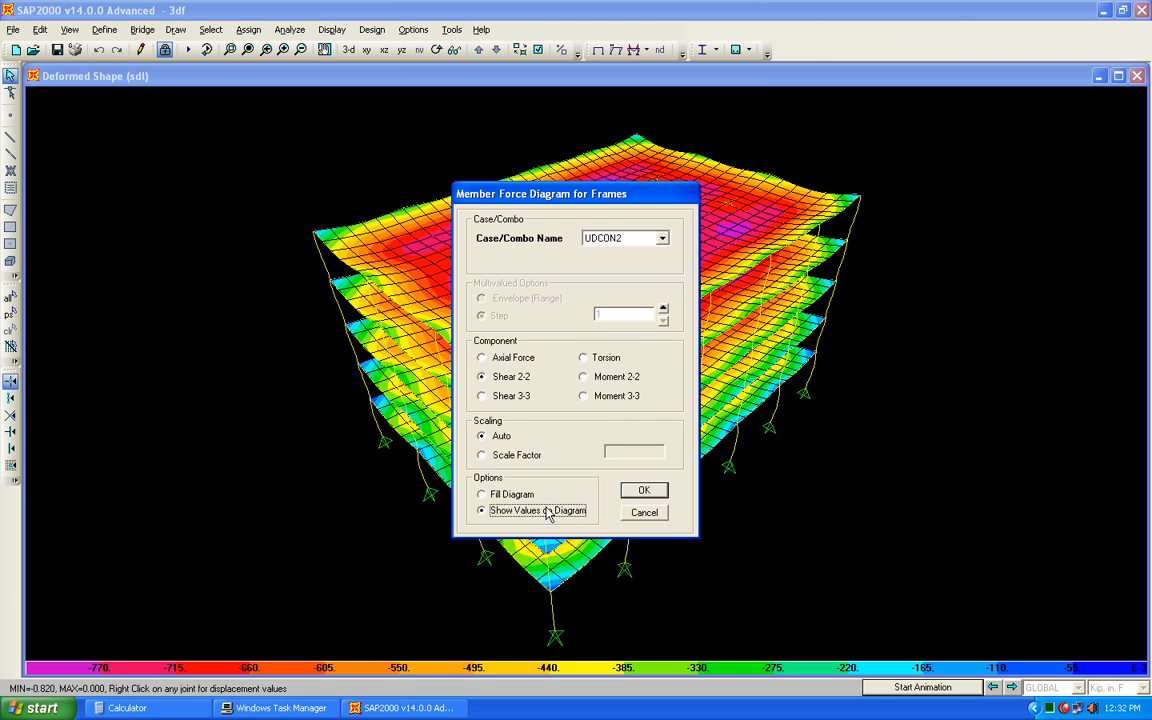
left_click(645, 491)
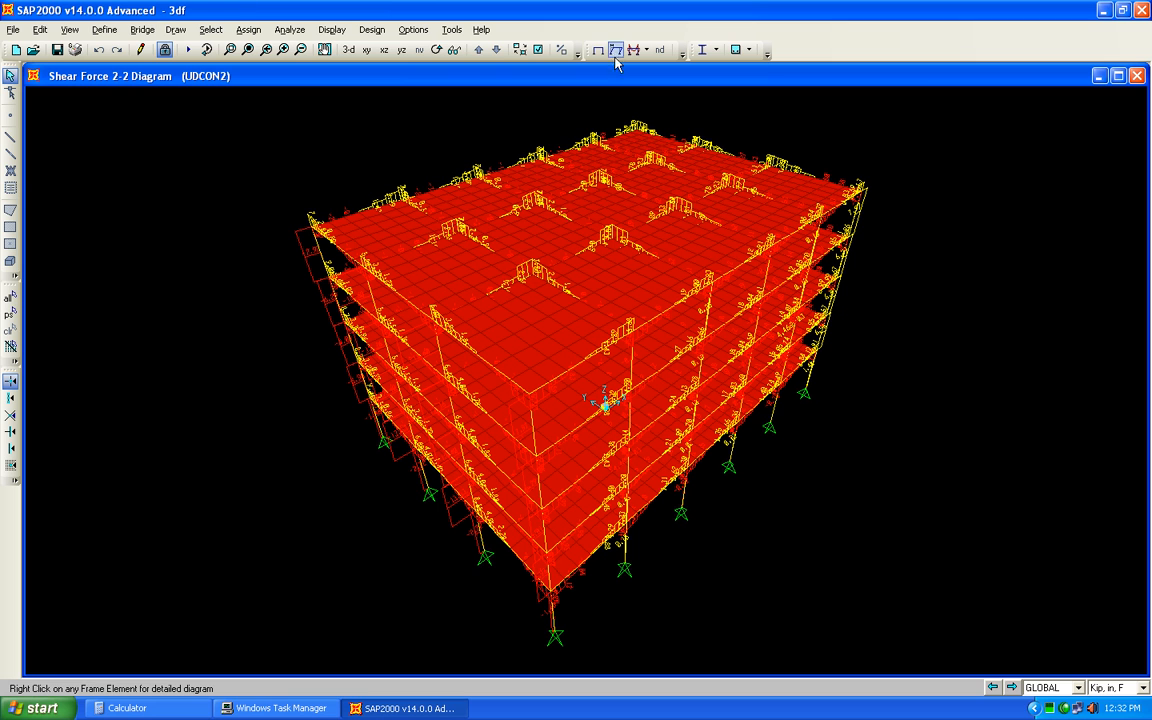
Review the Shear 2-2 diagram for UDCON2 on successive XZ frame elevations and on the YZ elevations.
left_click(383, 51)
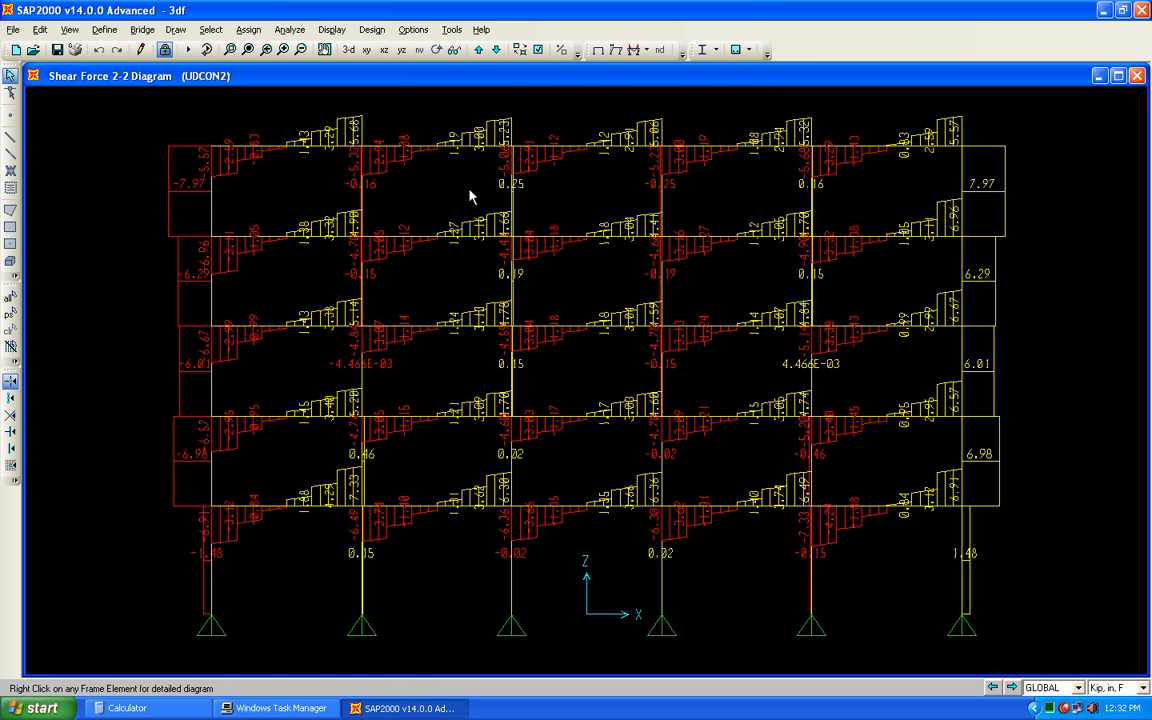
left_click(478, 52)
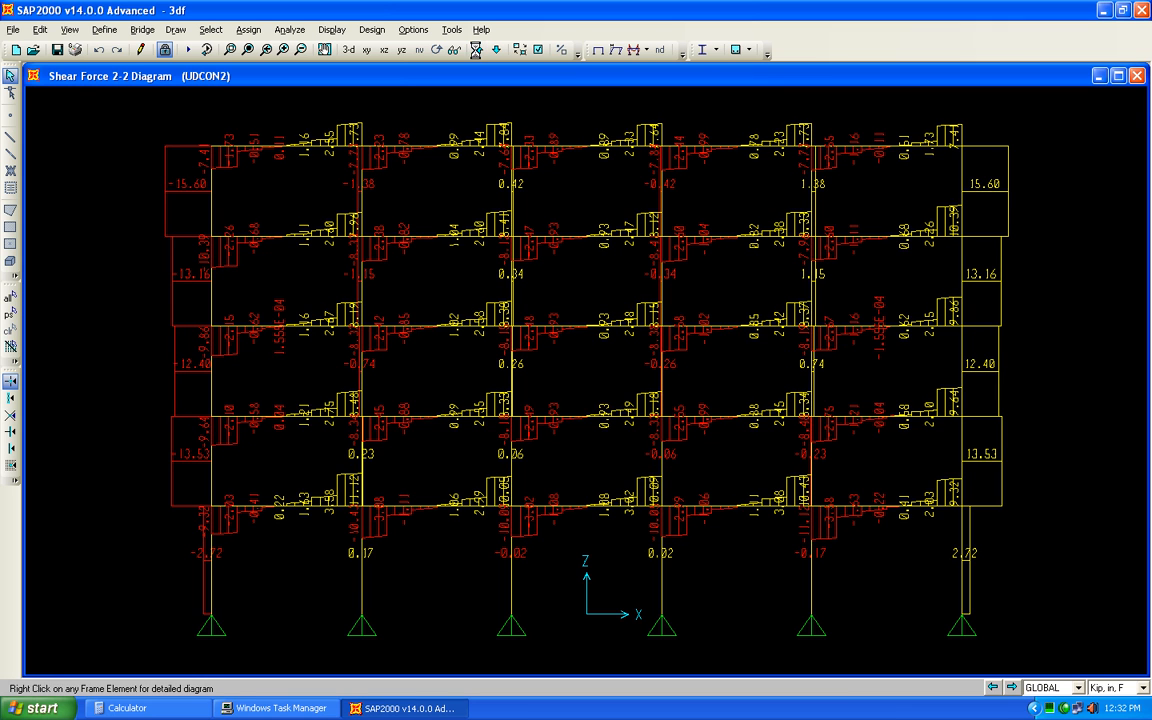
left_click(478, 52)
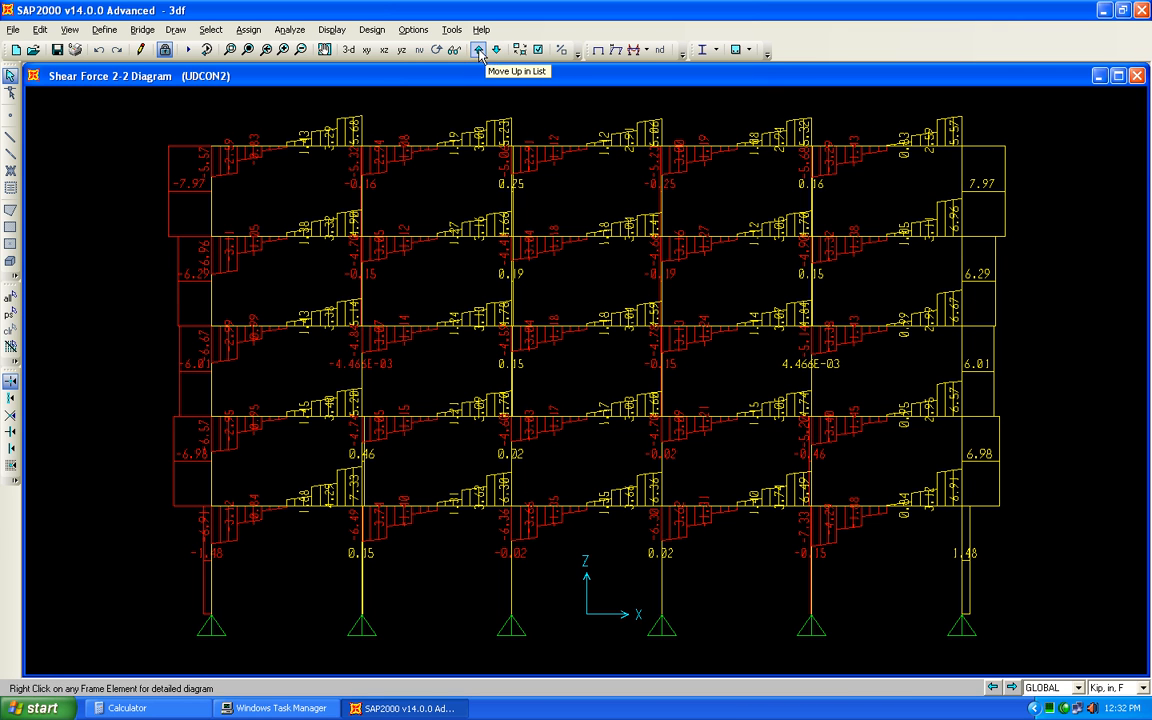
left_click(400, 52)
left_click(477, 51)
left_click(477, 51)
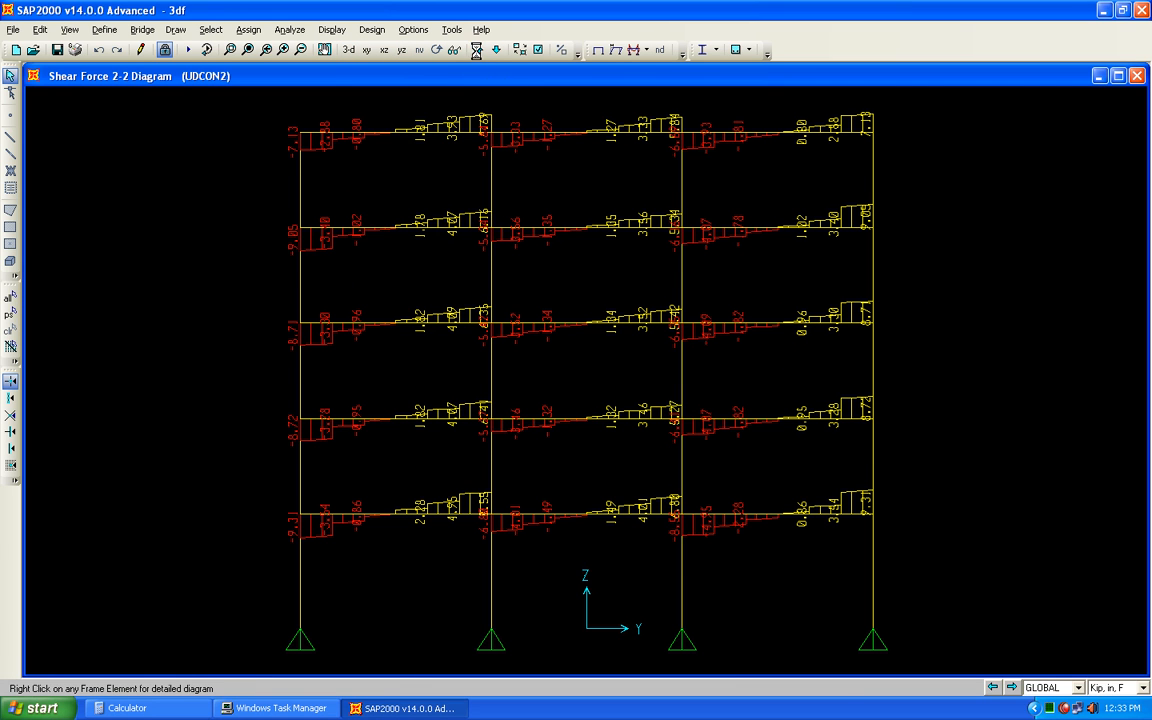
Display the frames' Moment 3-3 diagram for UDCON2 and review it on successive YZ elevations.
left_click(634, 50)
left_click(630, 396)
left_click(658, 489)
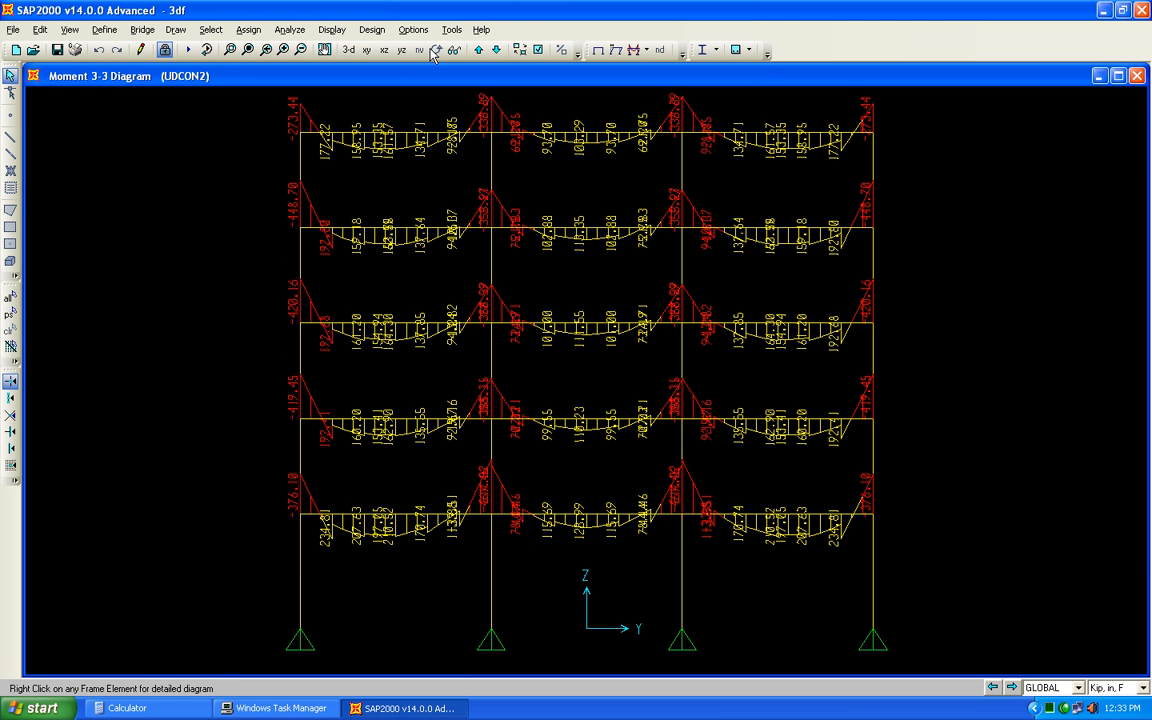
left_click(479, 51)
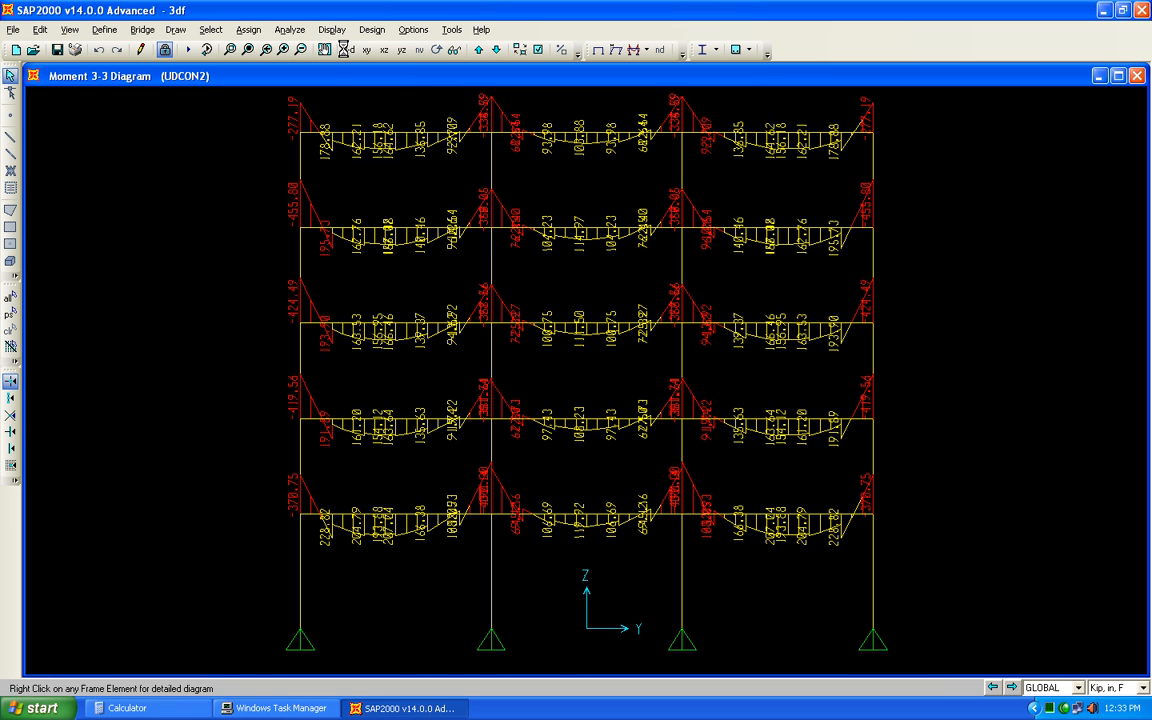
Display the slabs' resultant M11 contours for UDCON2 on the whole 3D model.
left_click(325, 49)
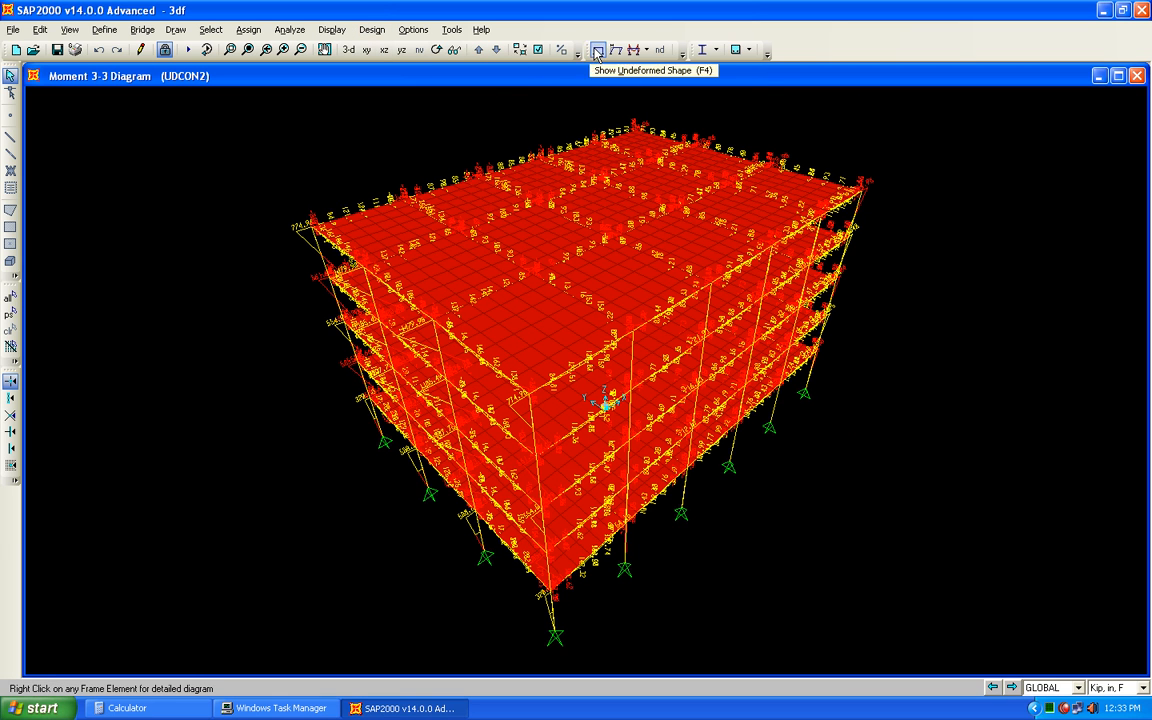
left_click(646, 50)
left_click(650, 101)
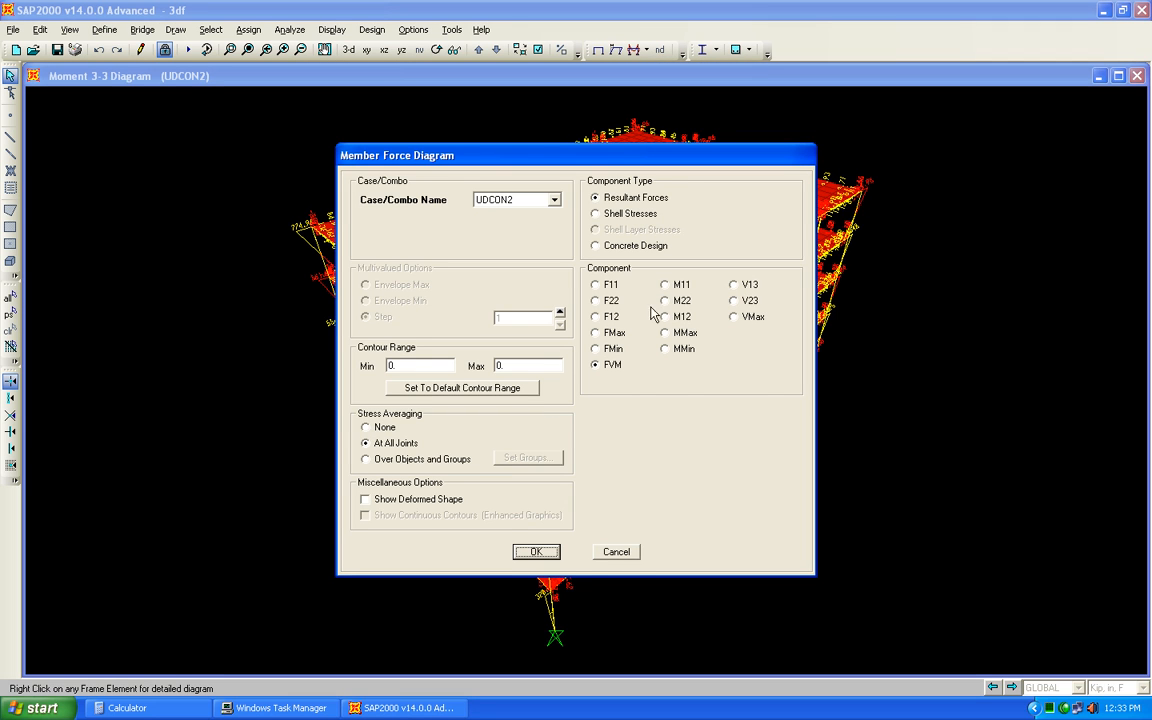
left_click(678, 287)
left_click(536, 552)
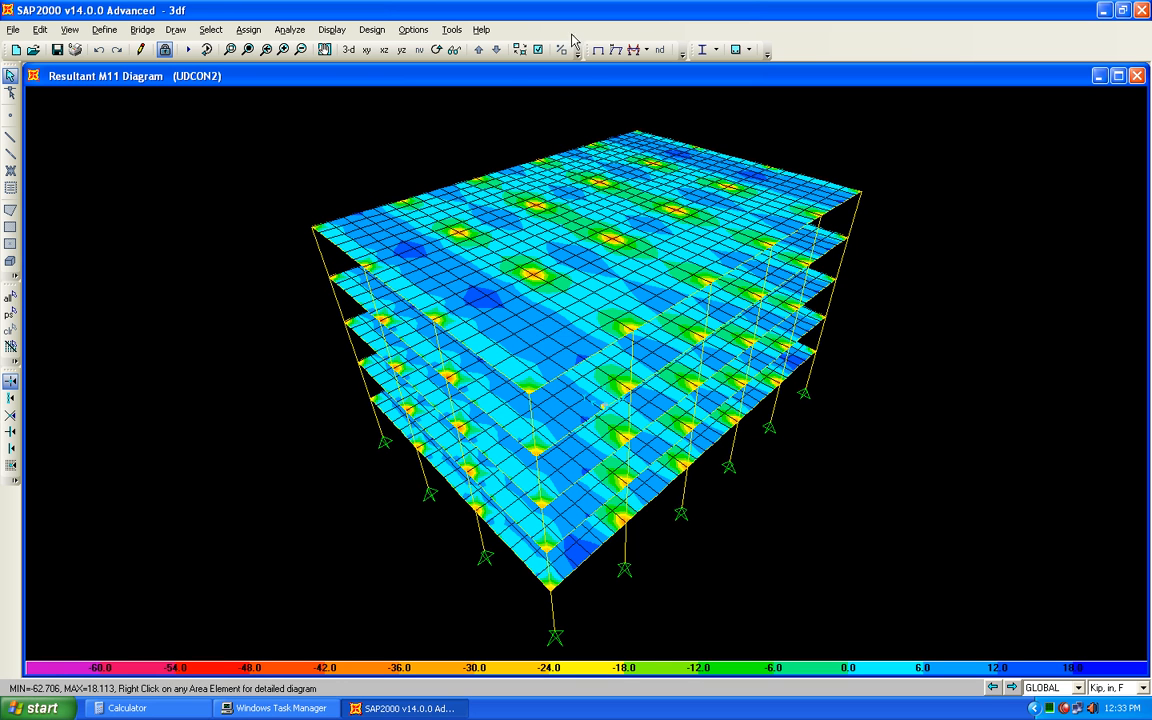
Show the area local axes on the M11 diagram to check their directions, and hide them again.
left_click(537, 49)
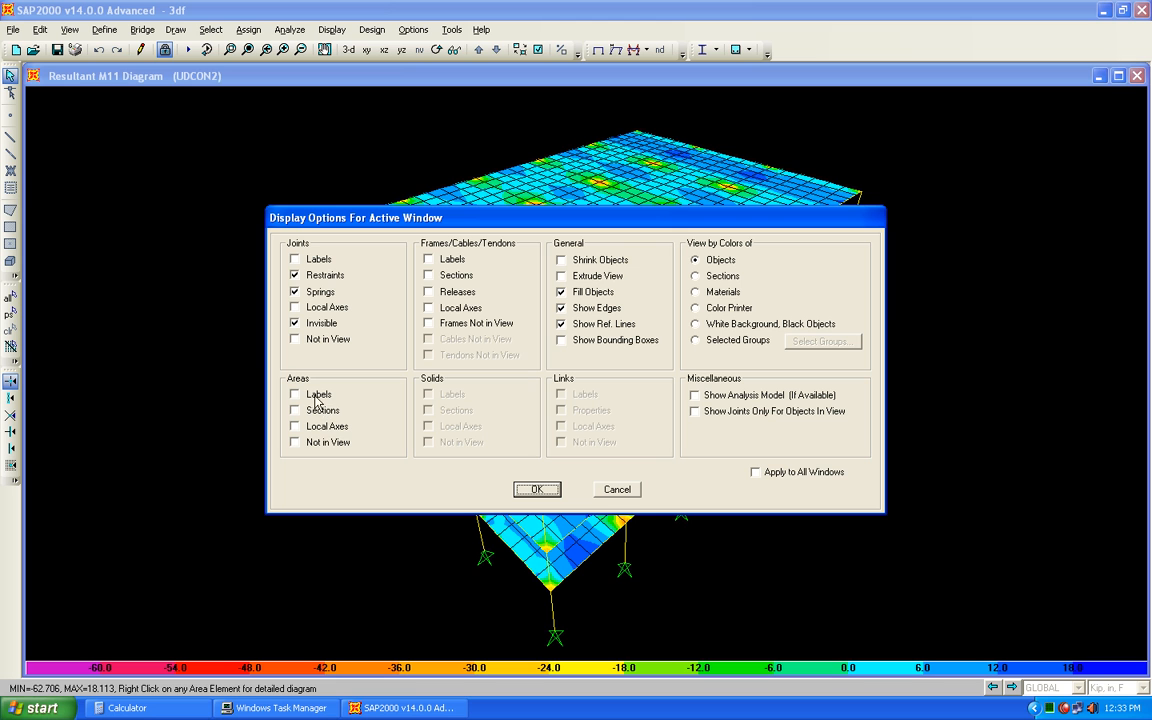
left_click(322, 427)
left_click(537, 489)
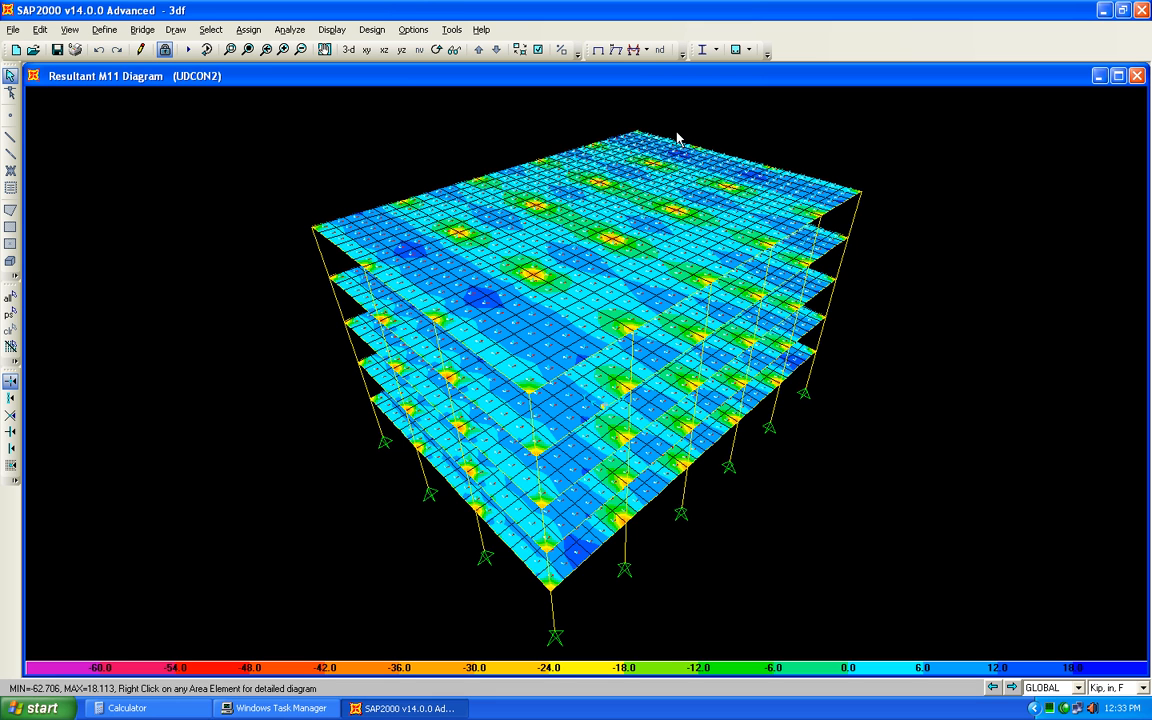
left_click(537, 49)
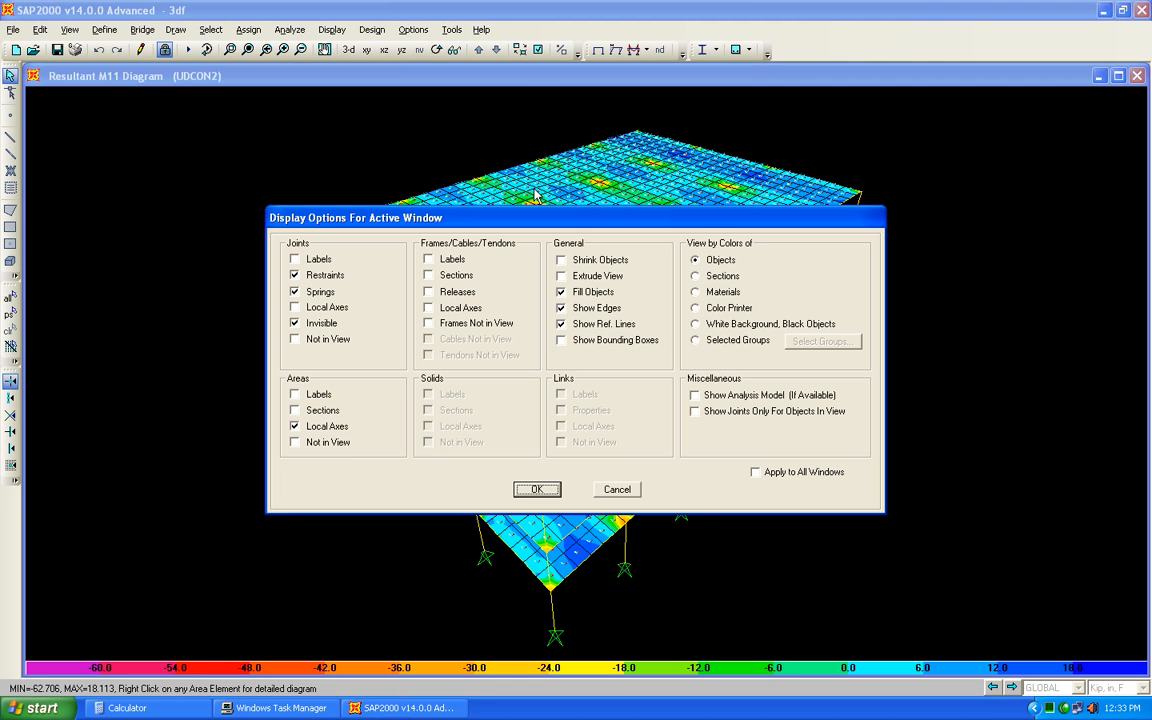
left_click(535, 489)
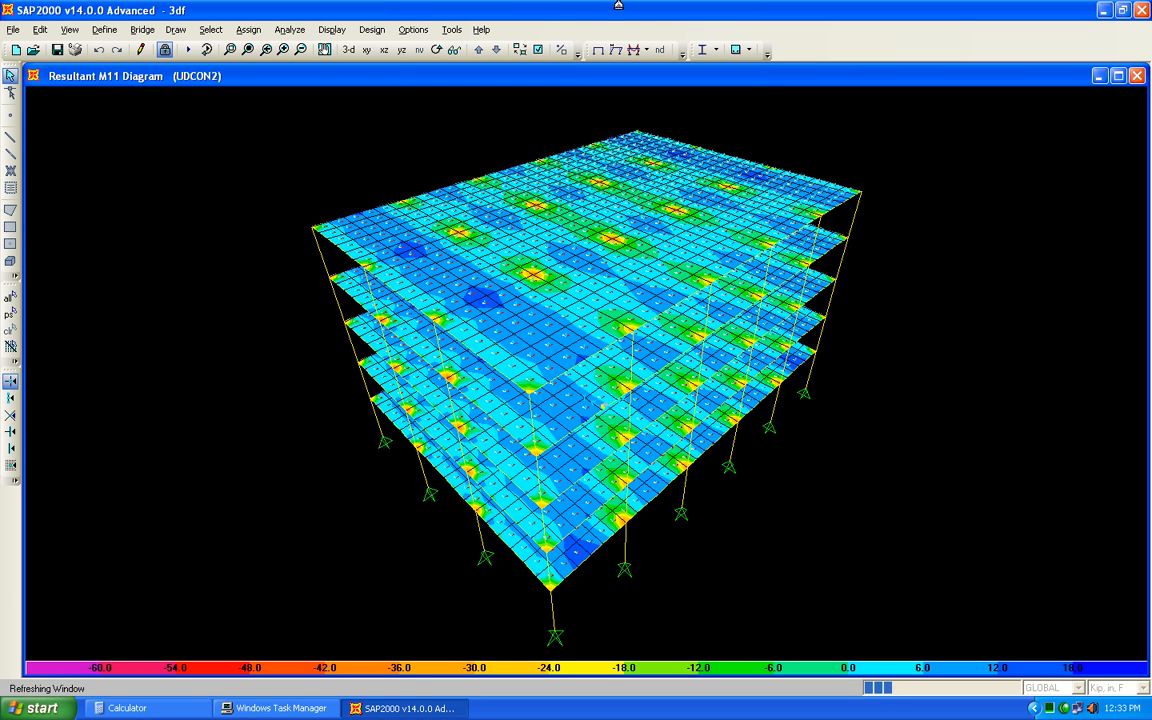
Display the slabs' resultant M22 contours for UDCON2.
left_click(636, 50)
left_click(680, 302)
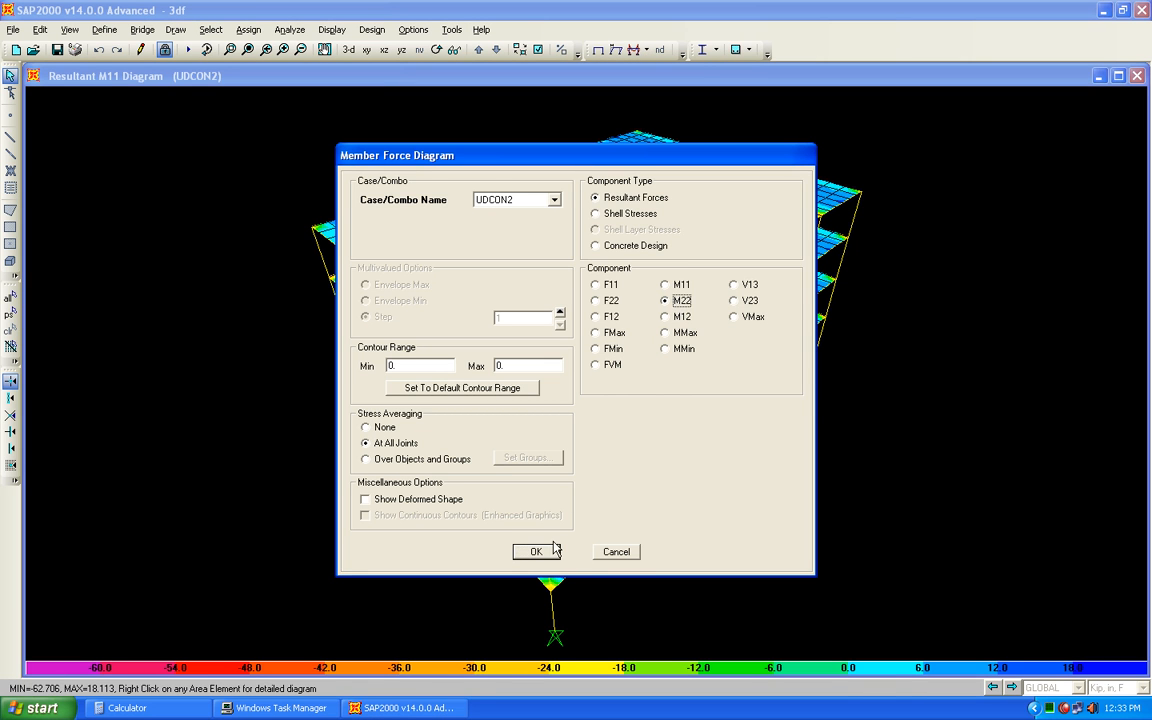
left_click(545, 551)
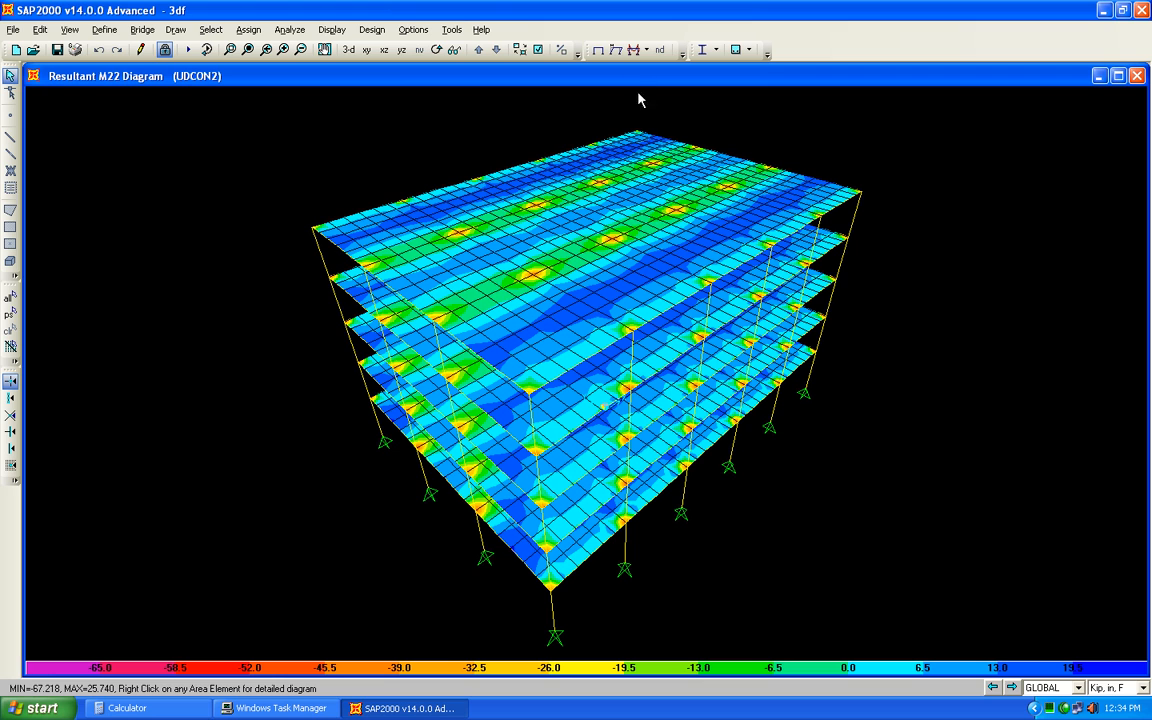
Display the slabs' concrete design reinforcement intensity ASt1 on the visible face for UDCON2.
left_click(575, 51)
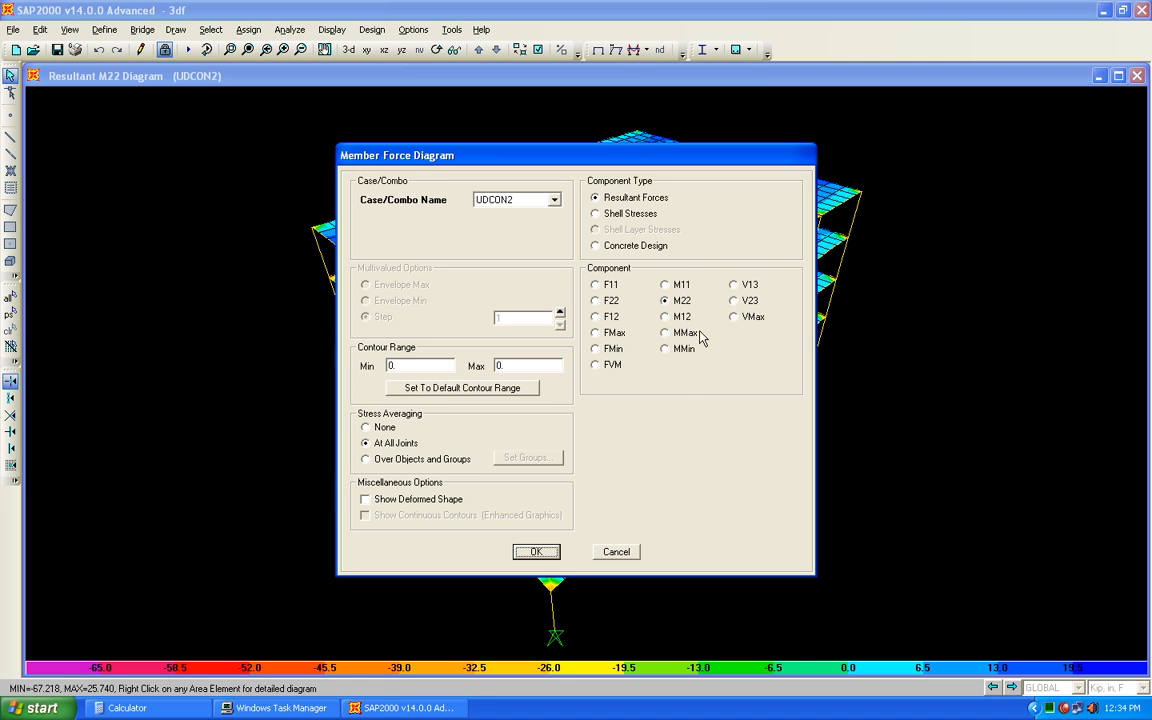
left_click(634, 247)
left_click(674, 397)
left_click(536, 552)
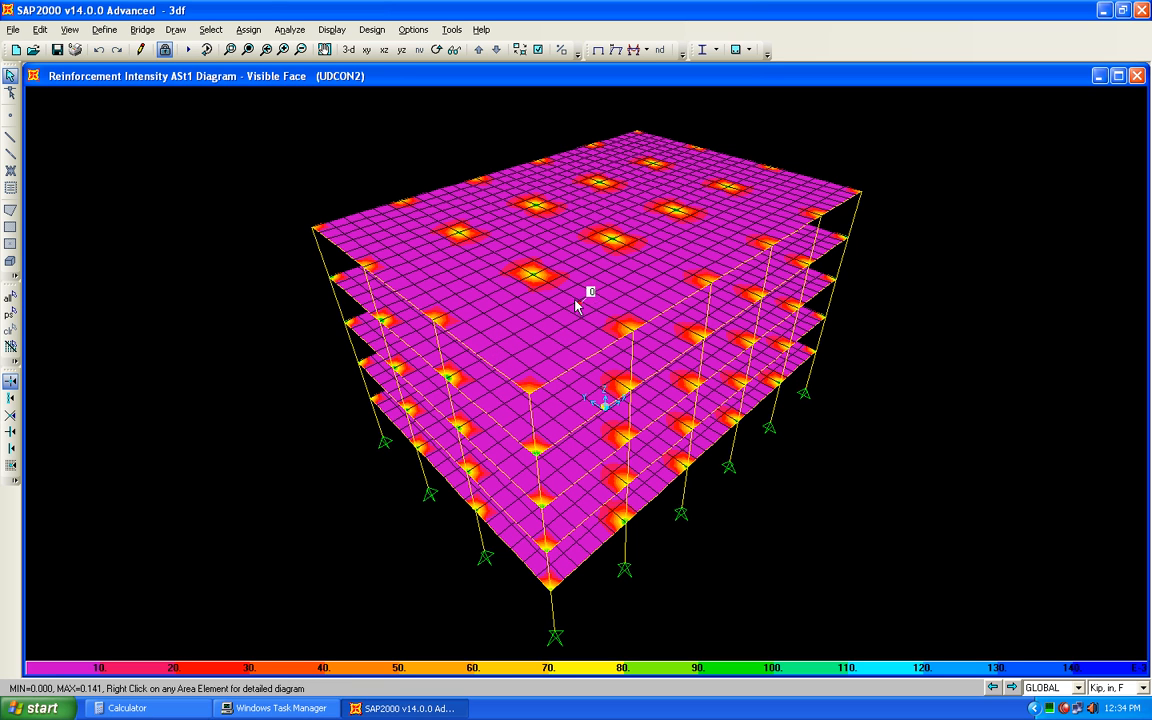
Inspect the ASt1 reinforcement of a roof slab element near the front corner on its top and bottom faces.
left_click(548, 349)
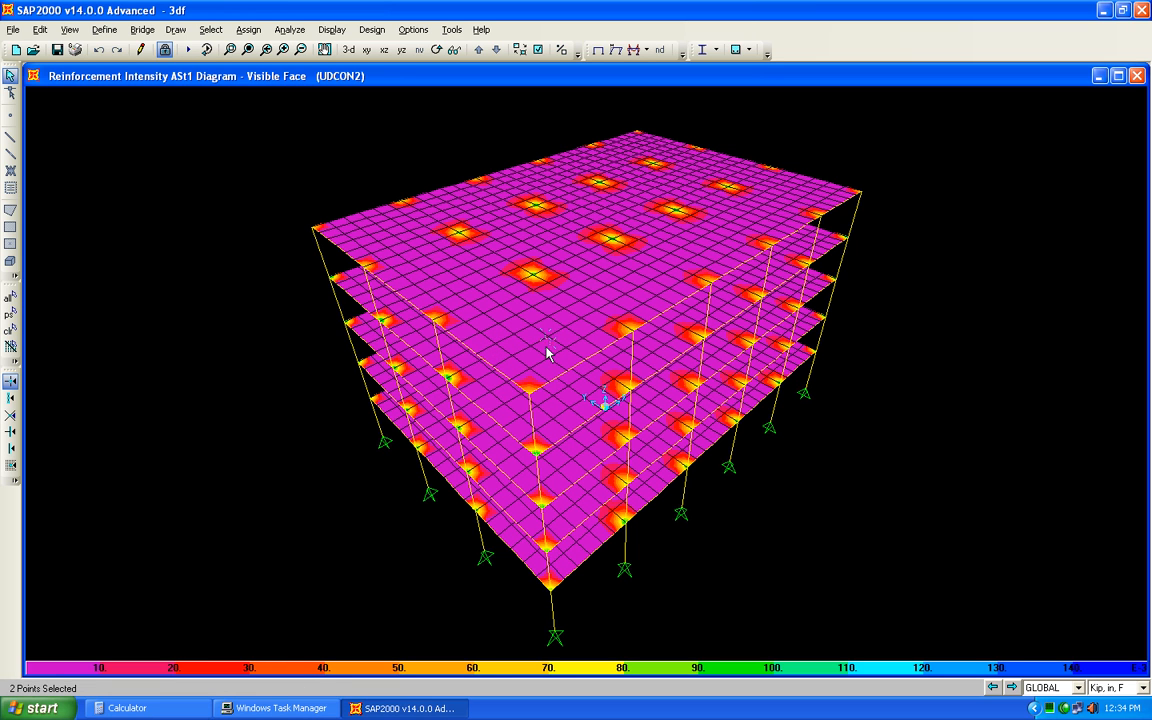
left_click(230, 49)
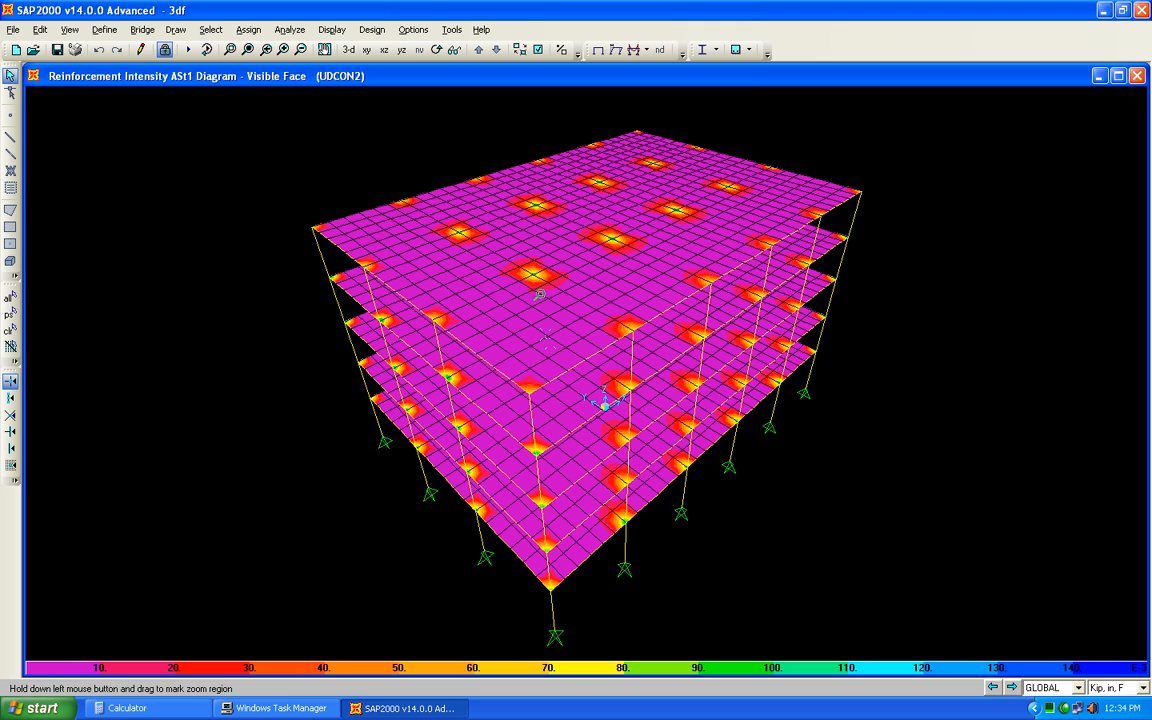
left_click_drag(553, 360, 555, 360)
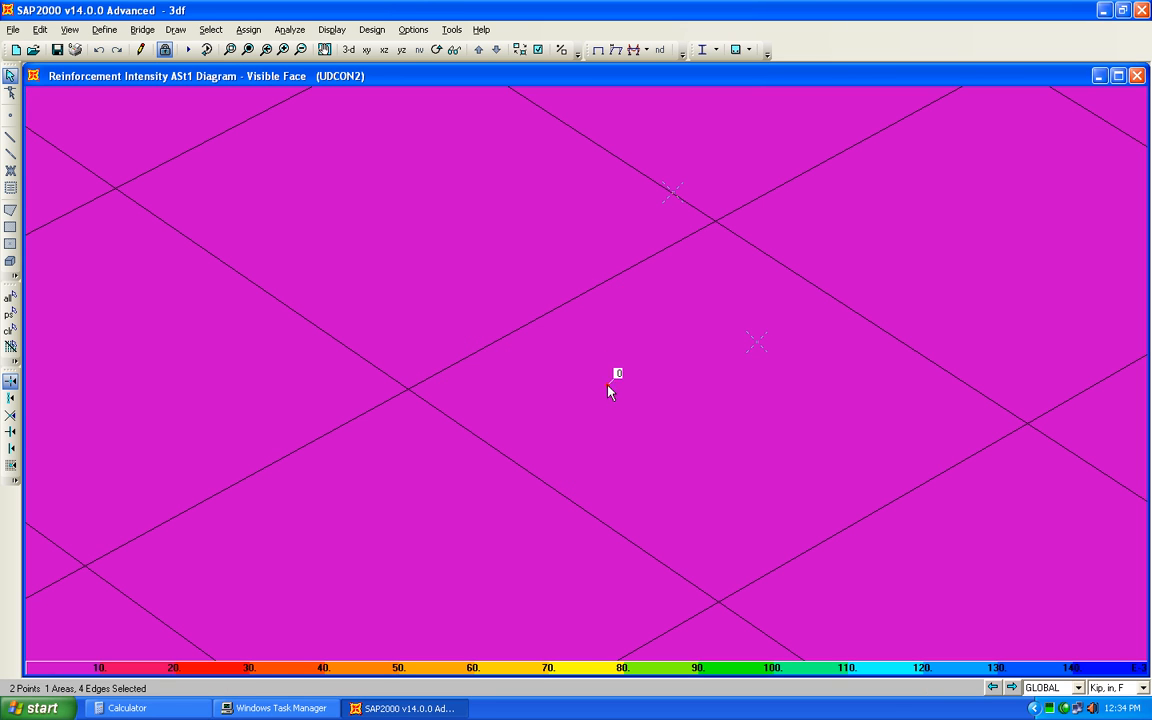
right_click(607, 393)
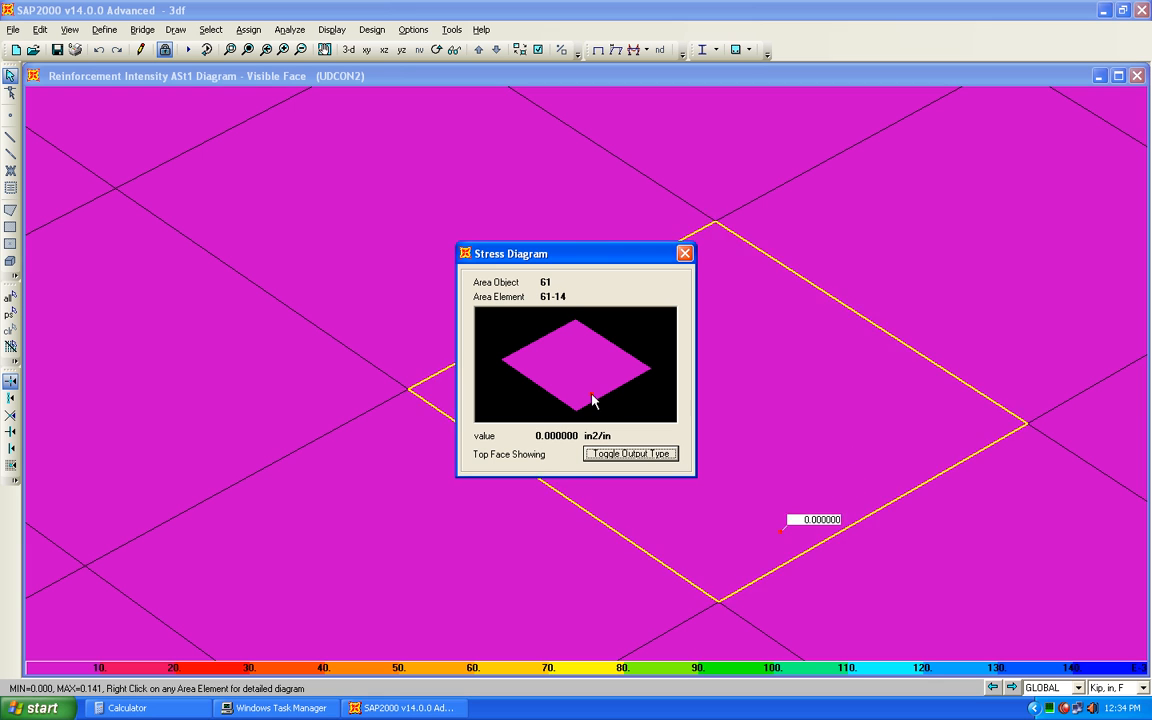
left_click(631, 453)
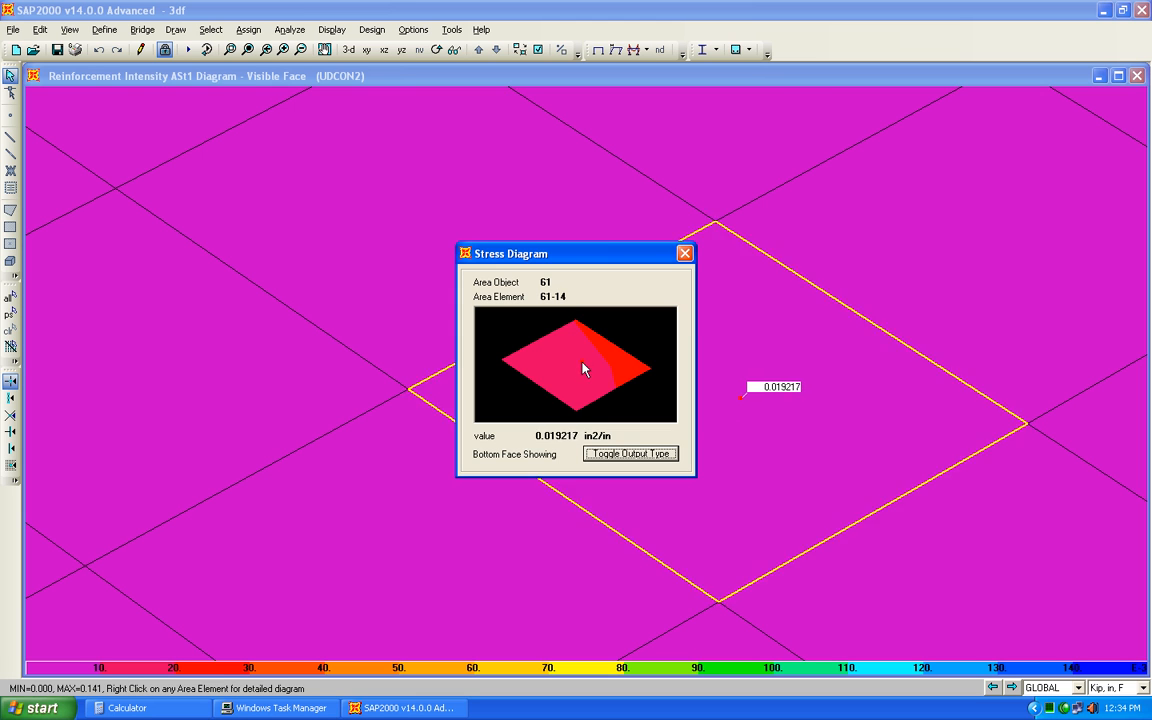
left_click(685, 253)
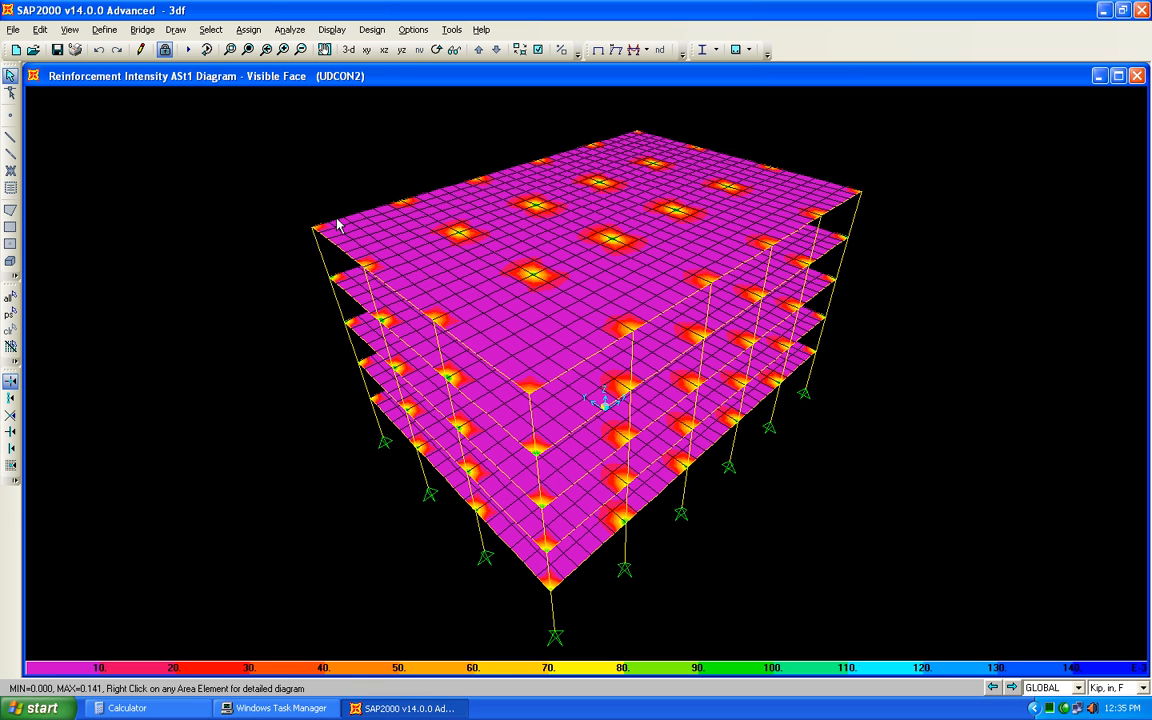
Save the model and check the concrete frame design preferences for ACI 318-05/IBC2003, accepting them as they are.
left_click(57, 51)
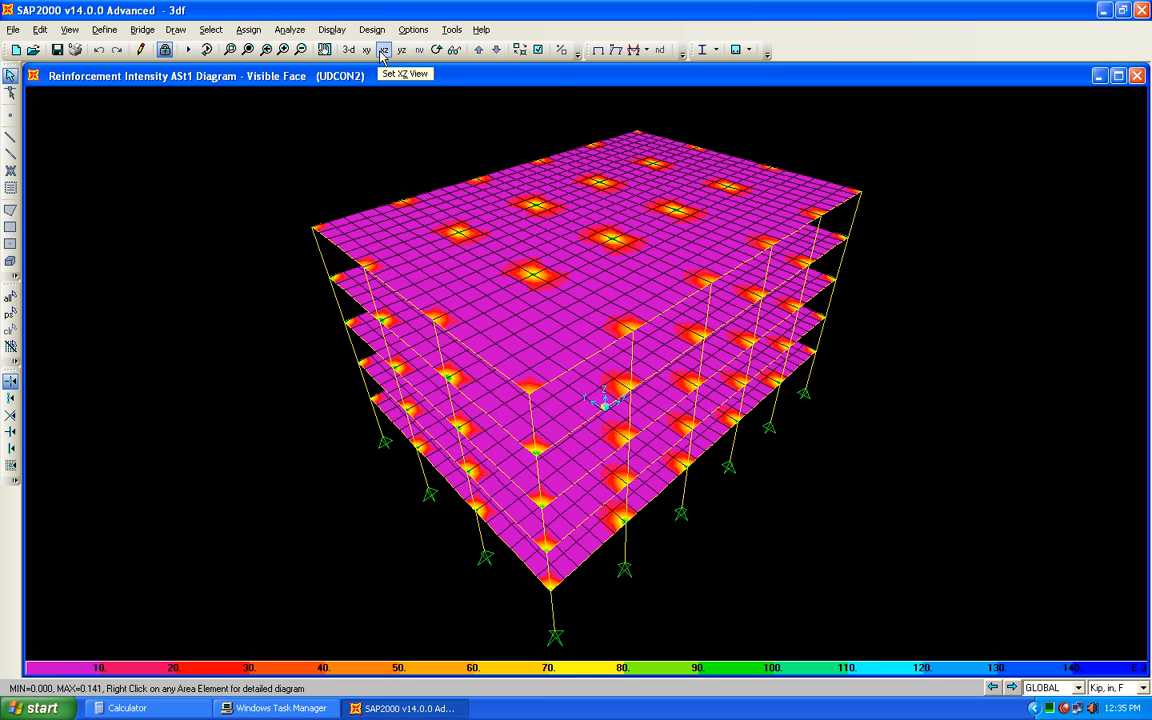
left_click(371, 29)
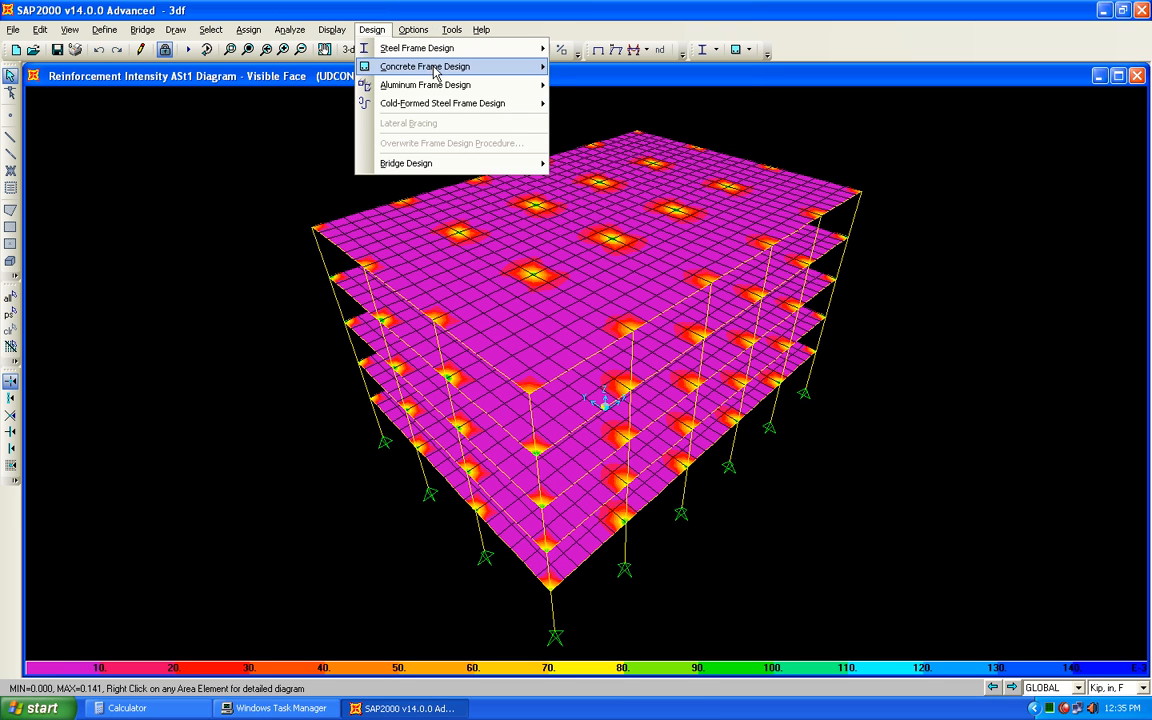
mouse_move(432, 70)
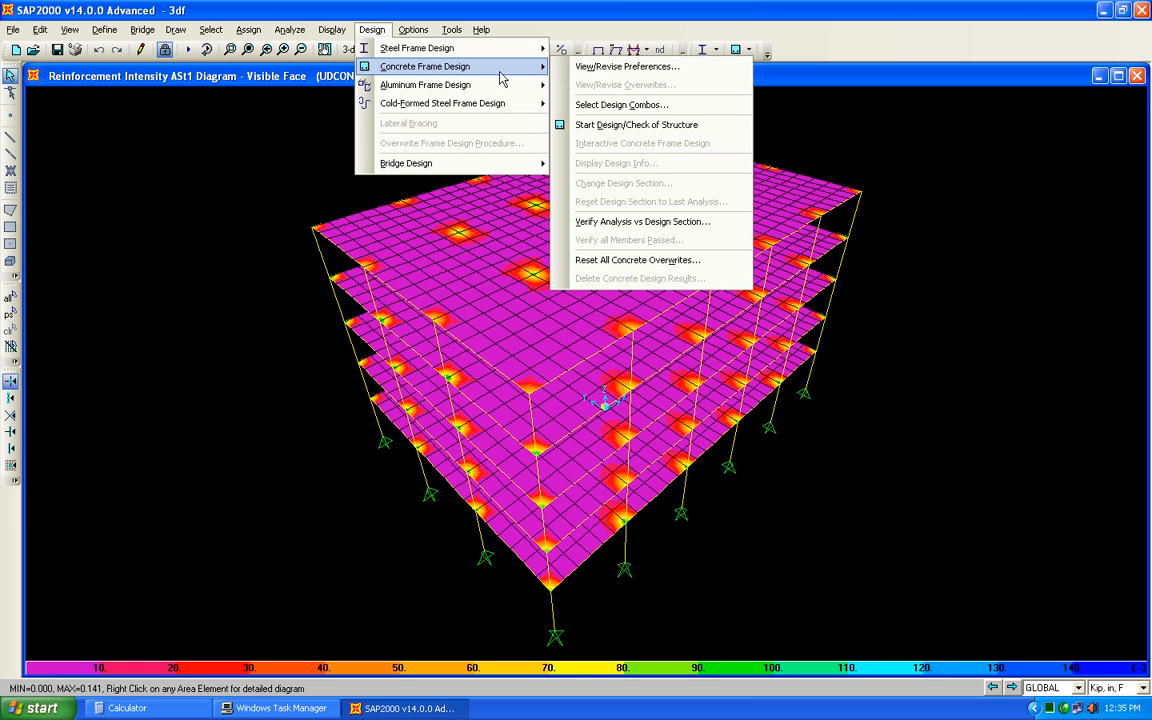
left_click(603, 68)
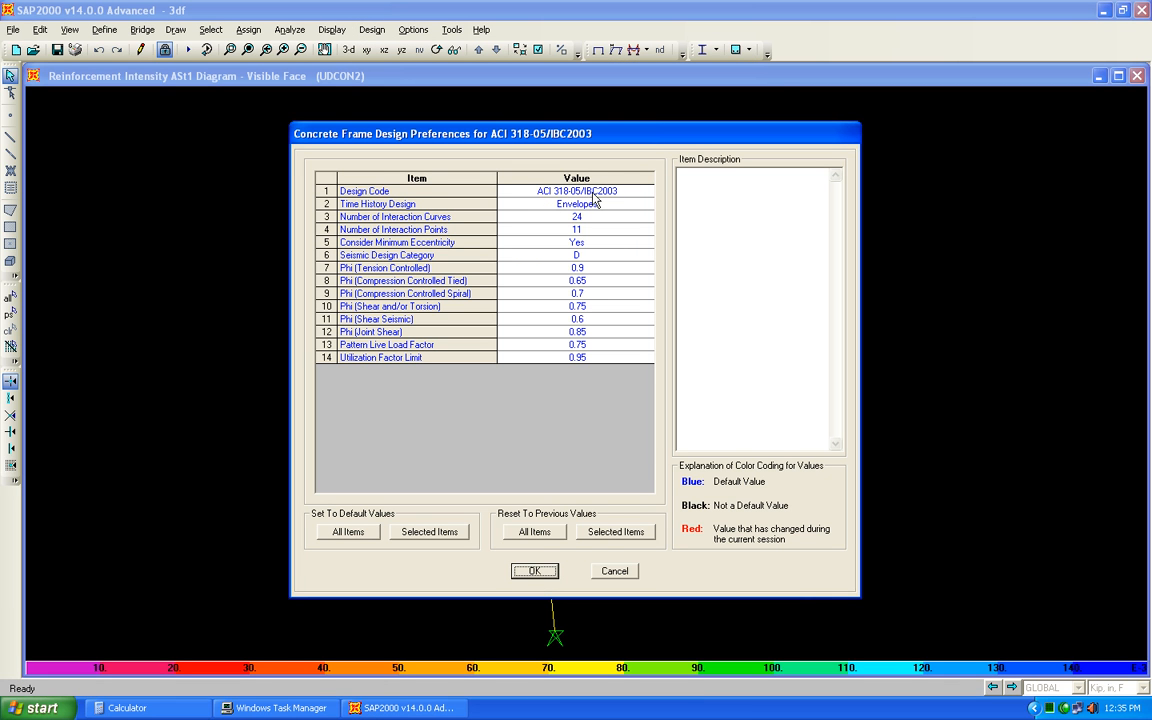
left_click(535, 571)
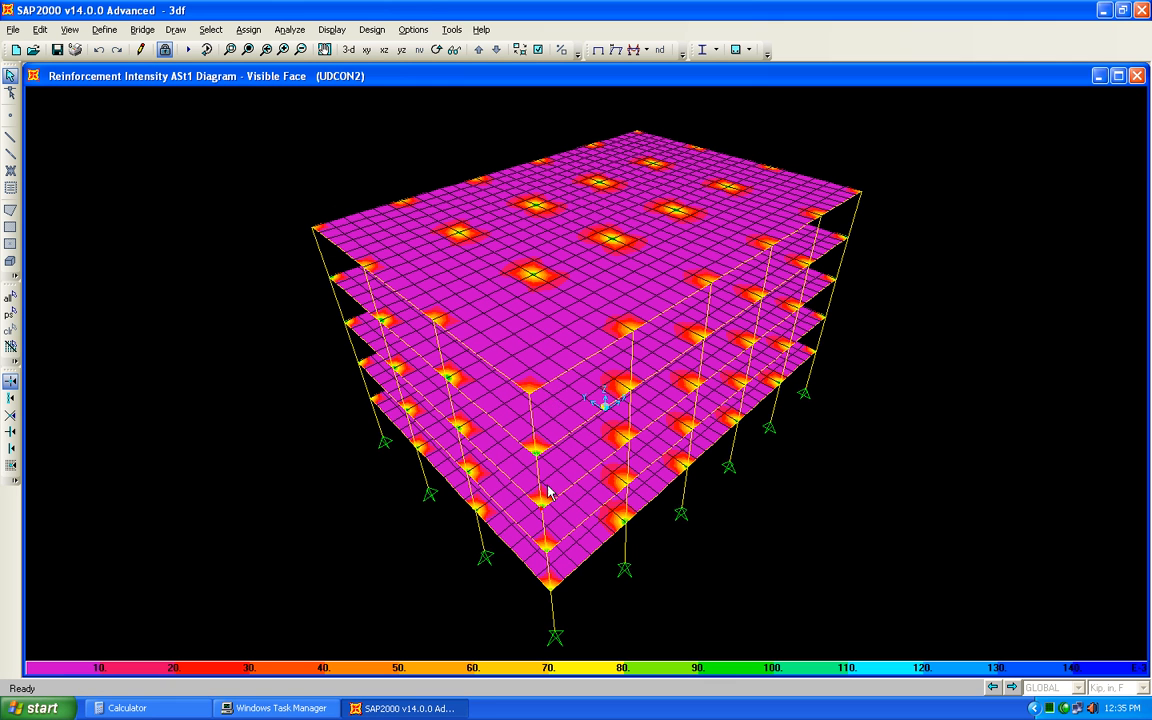
Add the sdl combination to the concrete frame design load combinations.
left_click(372, 30)
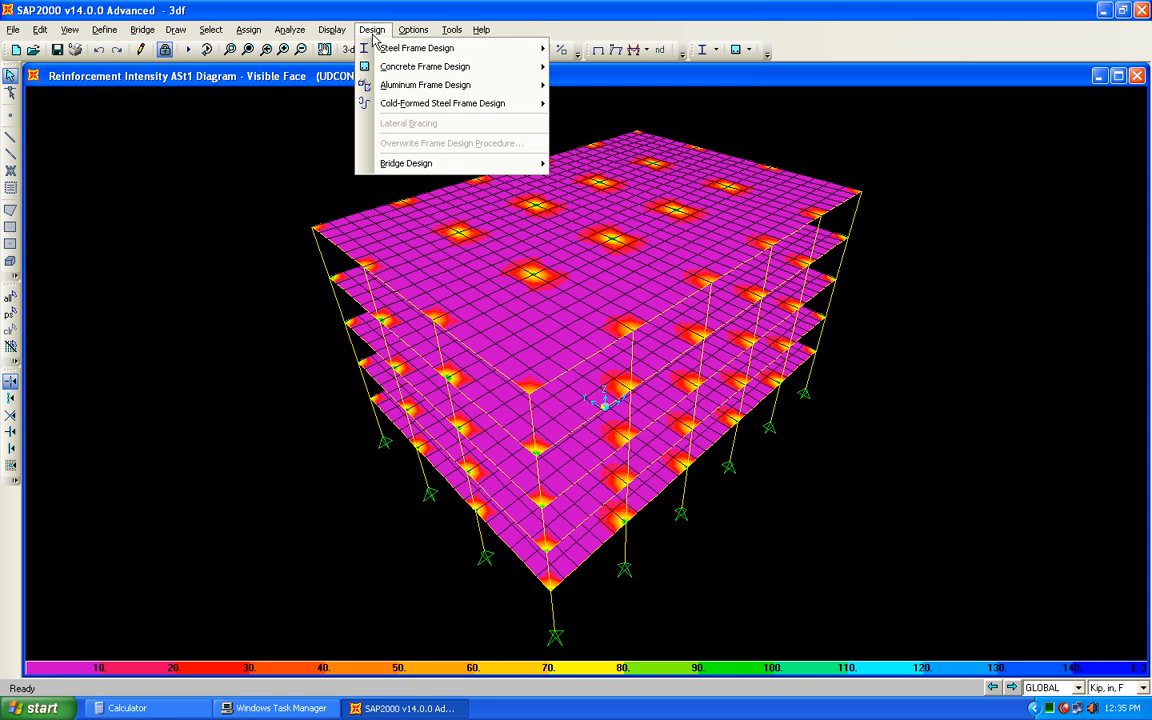
mouse_move(424, 66)
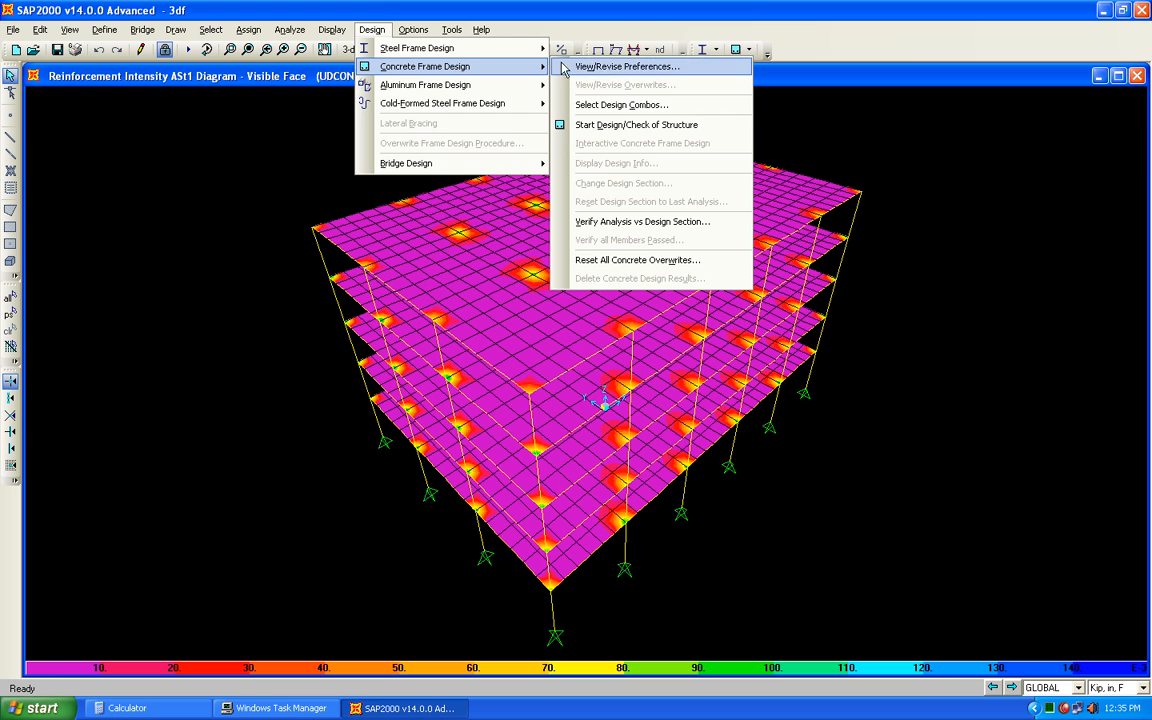
left_click(612, 104)
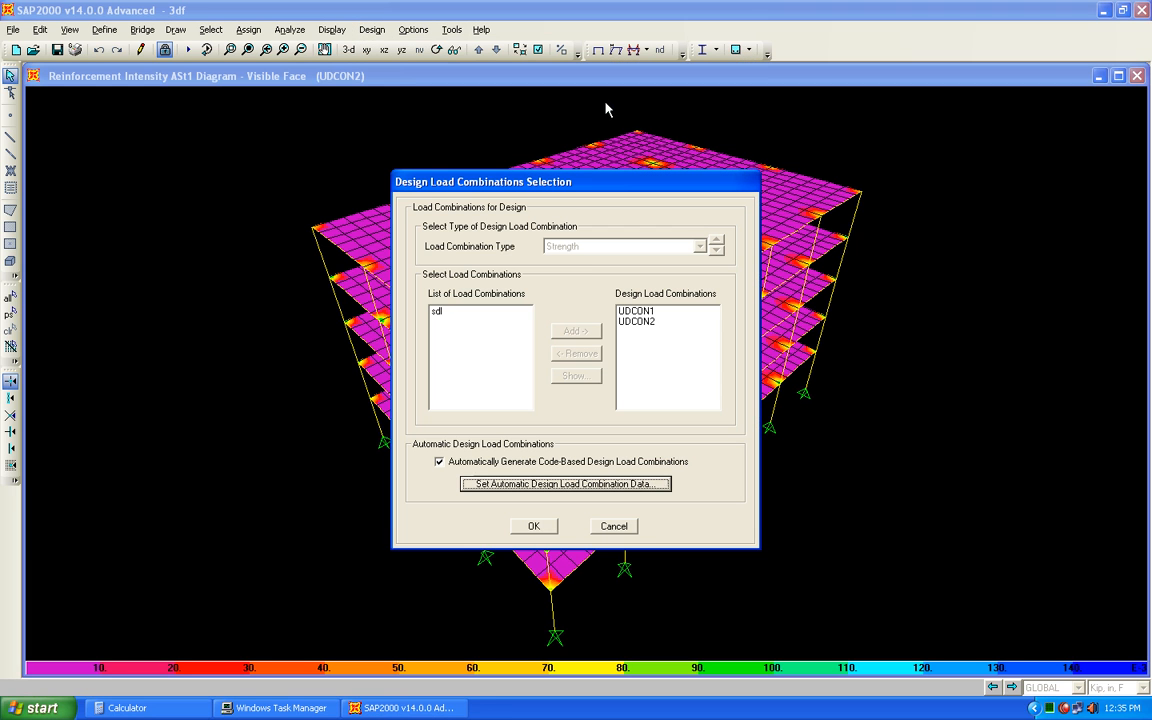
left_click(472, 313)
left_click(572, 331)
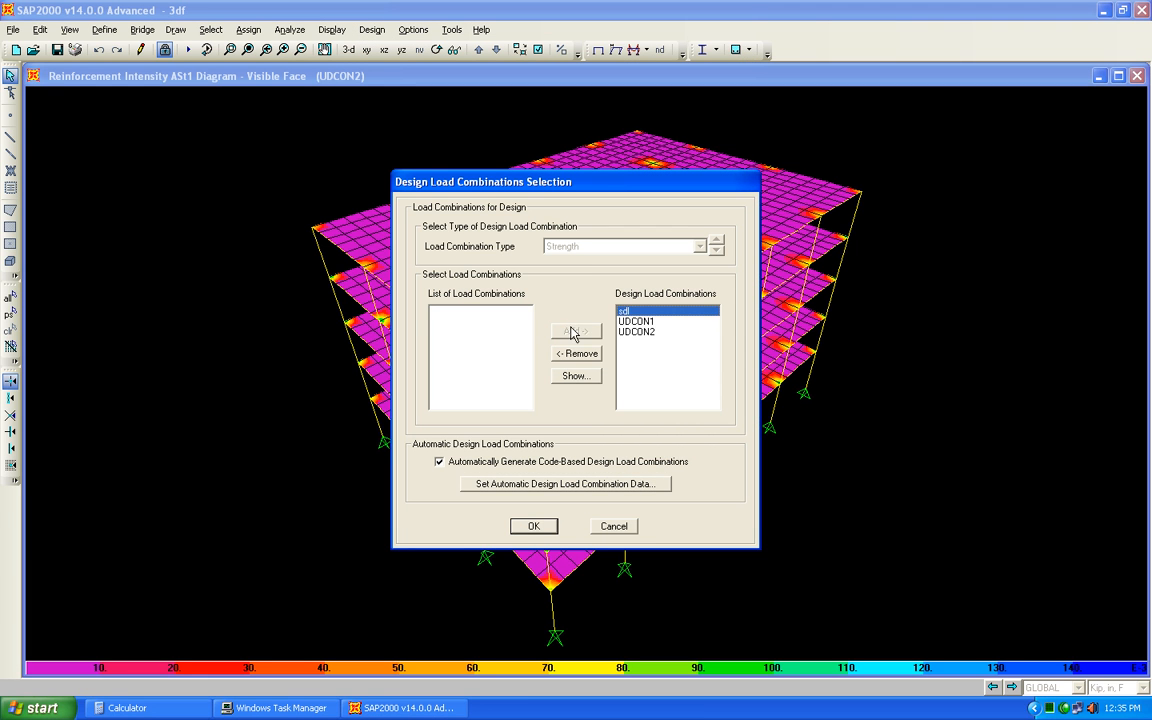
left_click(533, 526)
Run the concrete frame design check of the structure.
left_click(372, 30)
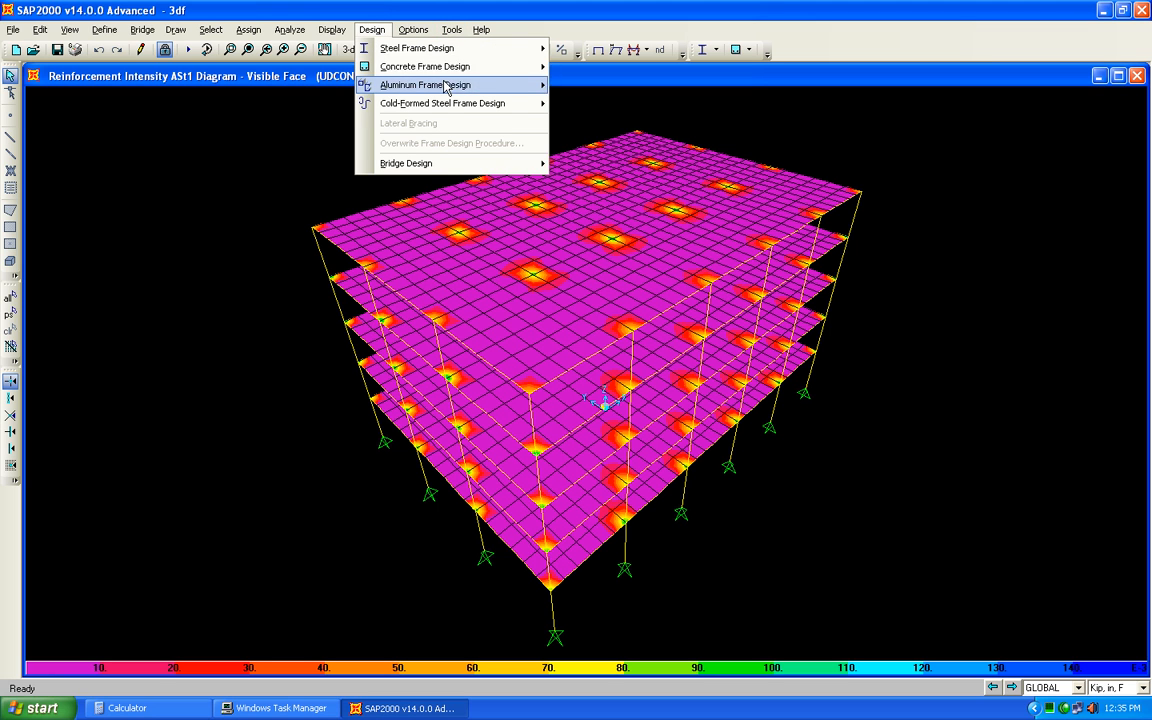
mouse_move(462, 68)
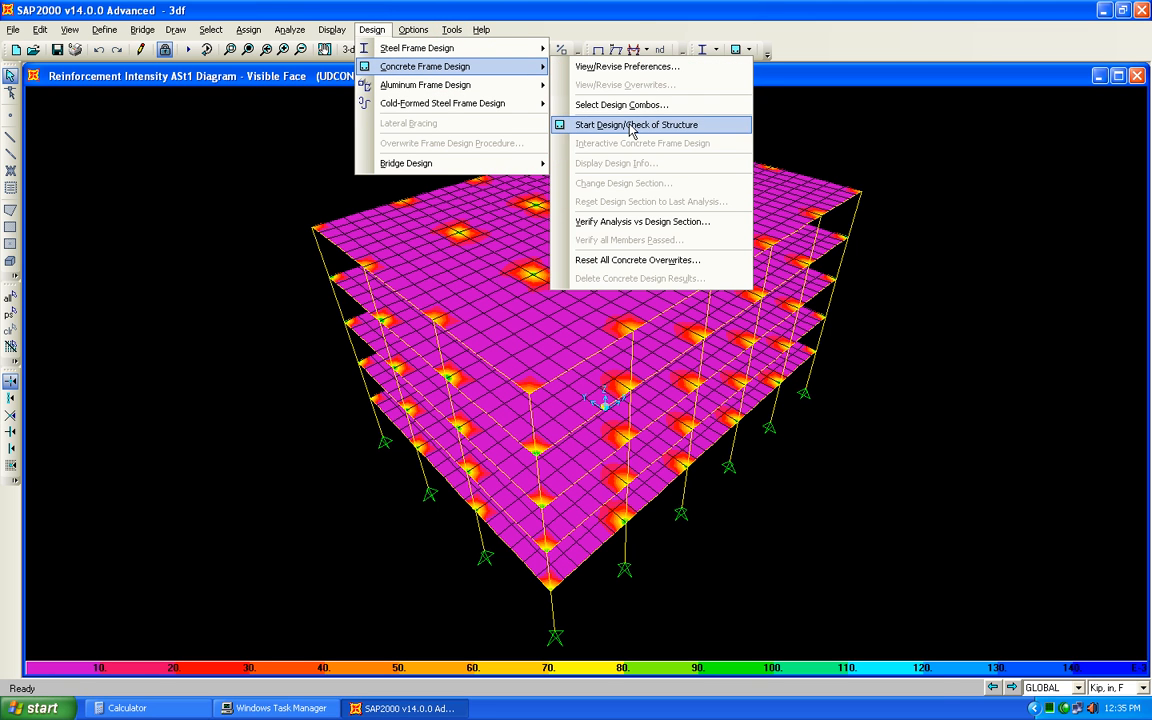
left_click(631, 124)
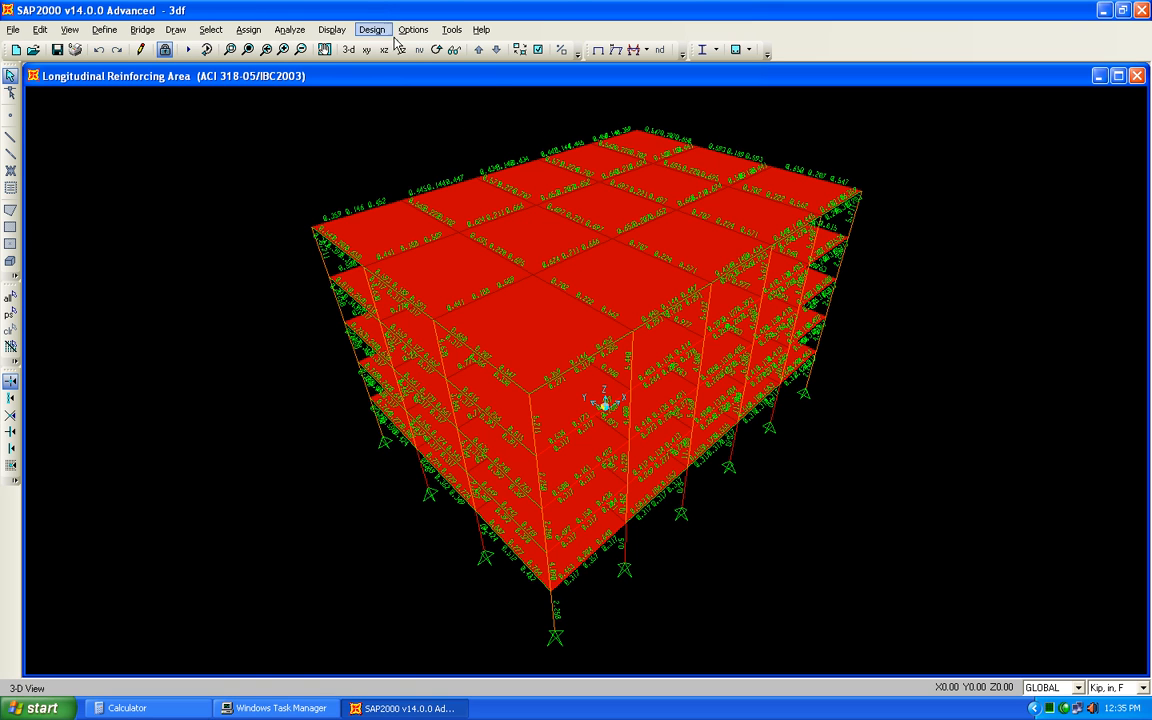
Verify whether all members passed the concrete frame design and select the frames that failed.
left_click(371, 29)
mouse_move(431, 72)
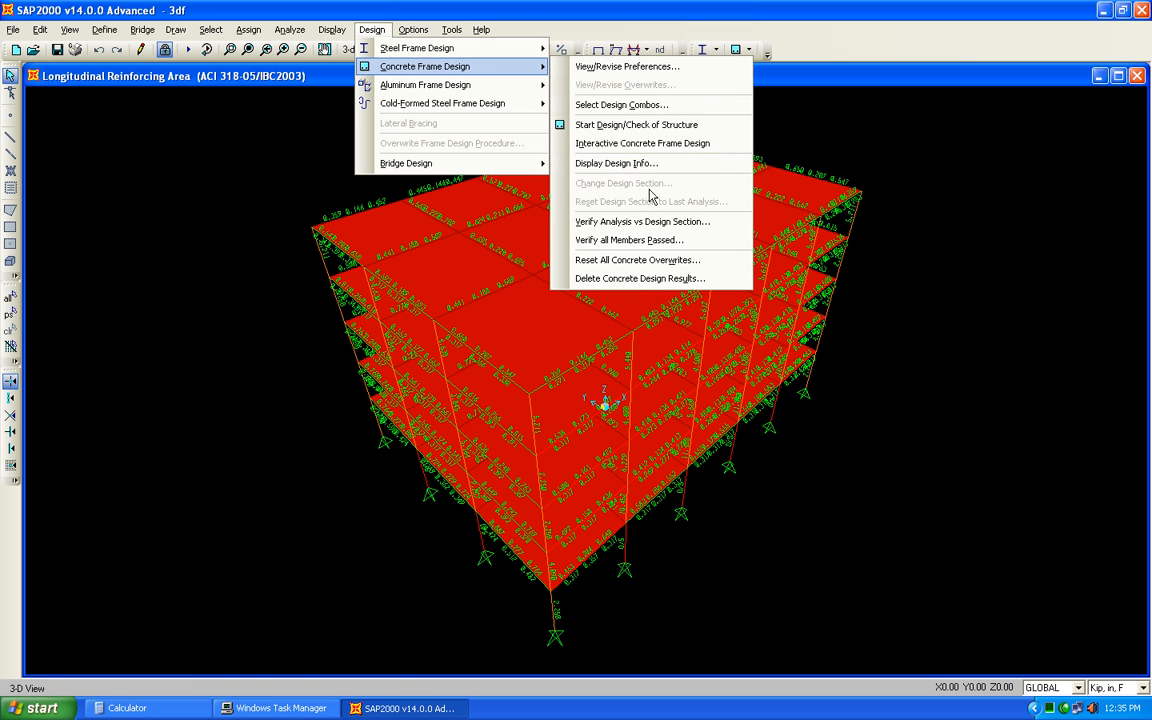
left_click(659, 242)
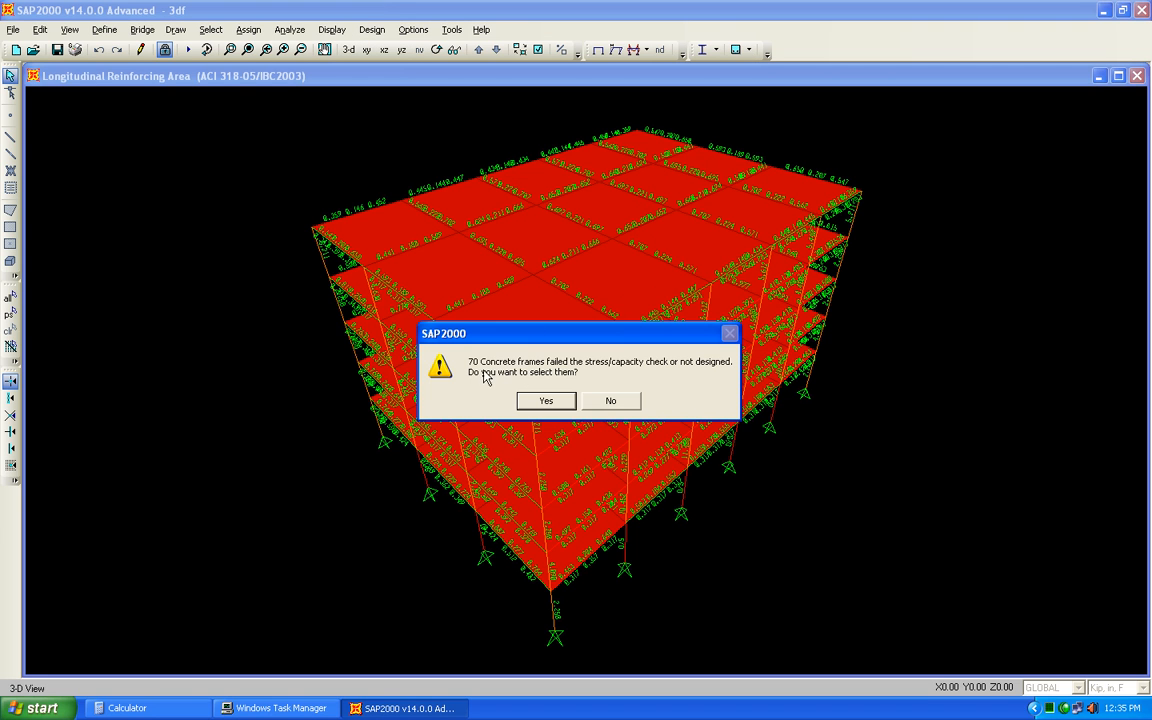
left_click(545, 401)
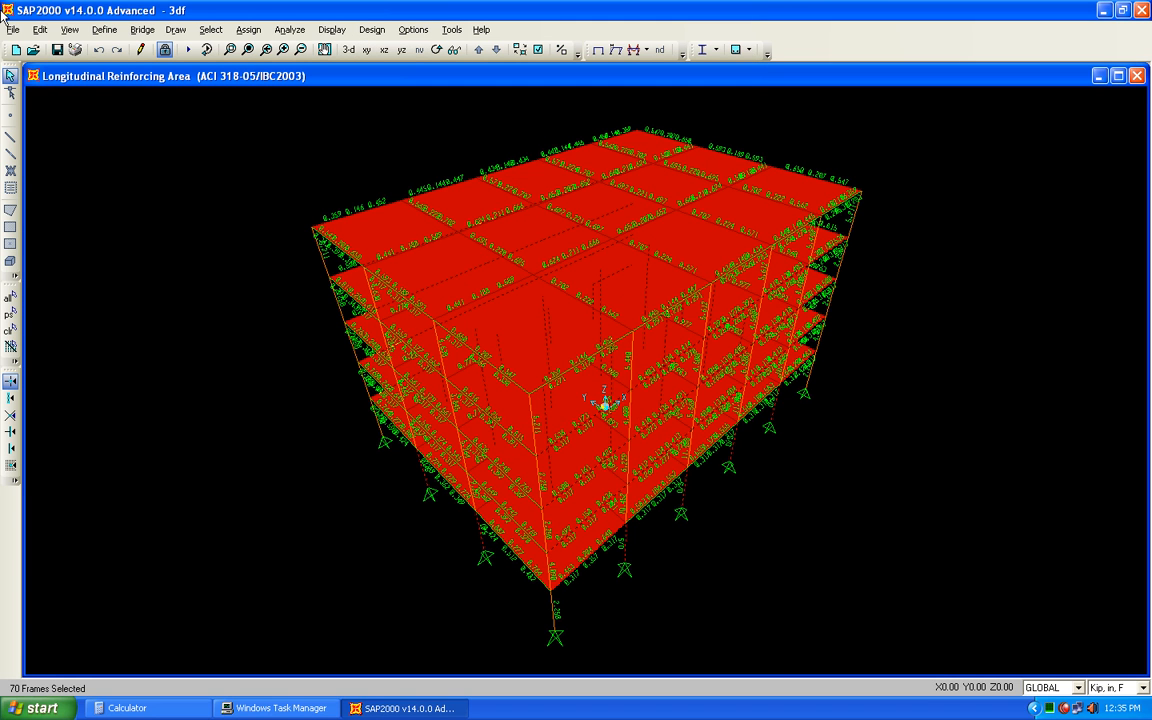
Examine the failed frames in plan and along the X-Z elevations, ending on the elevation at Y=-180.
left_click(366, 49)
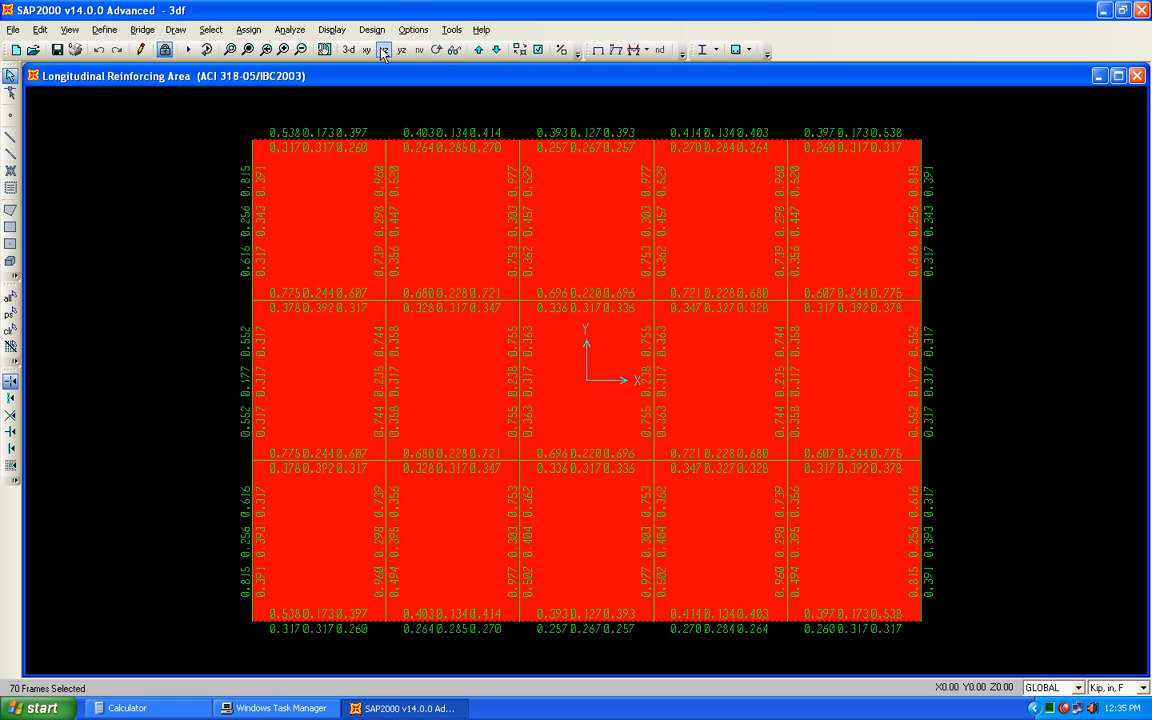
left_click(384, 50)
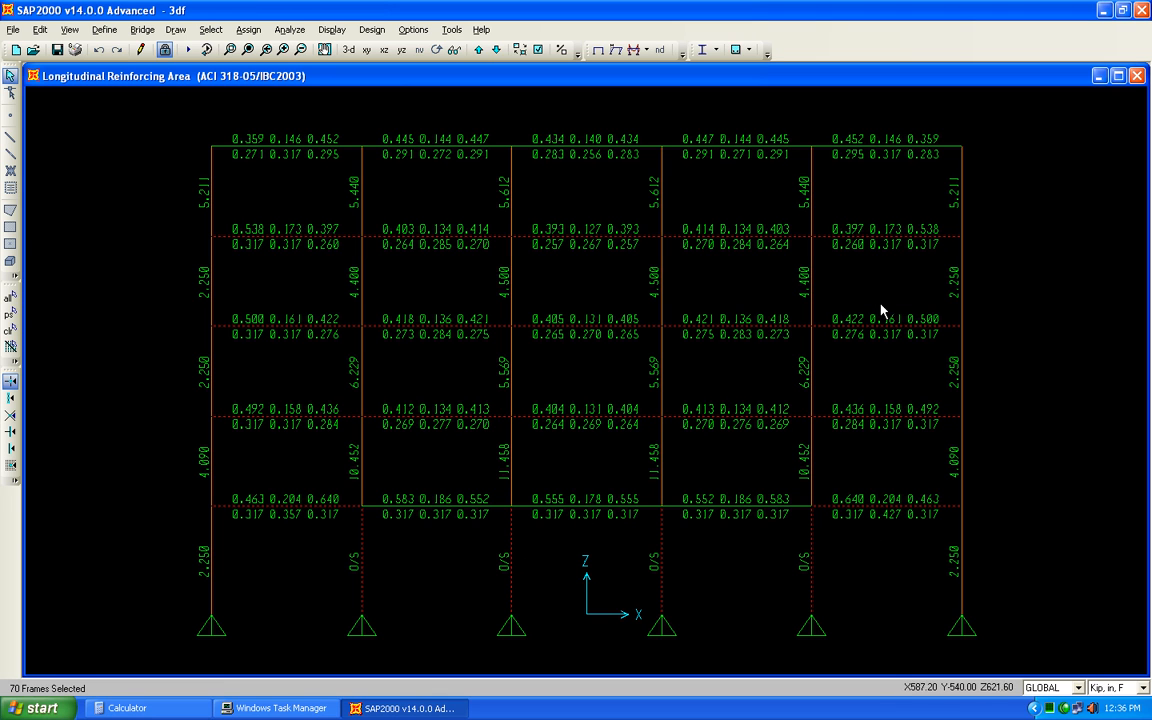
left_click(479, 51)
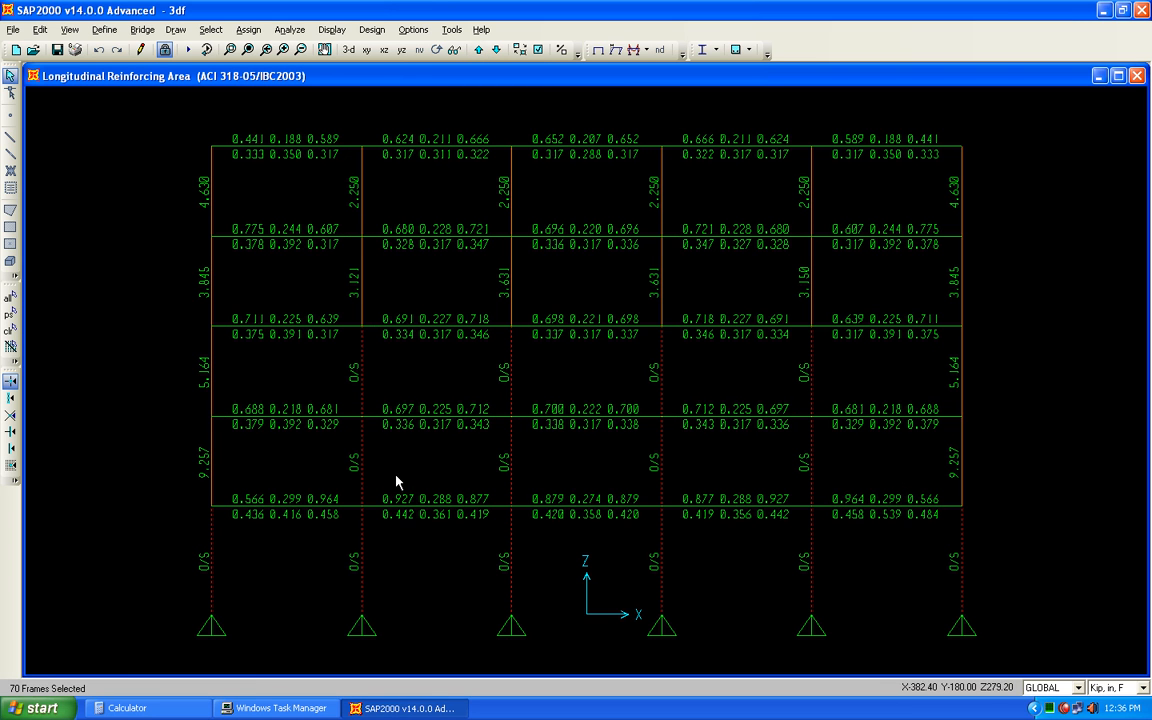
left_click(478, 50)
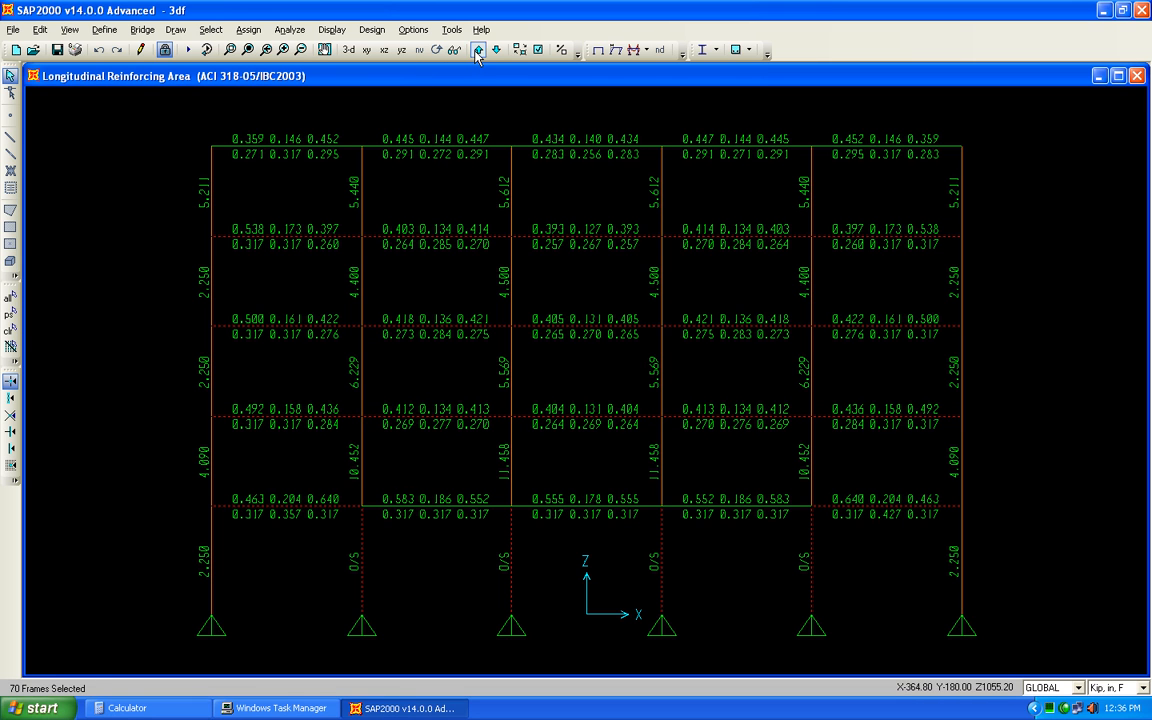
left_click(478, 50)
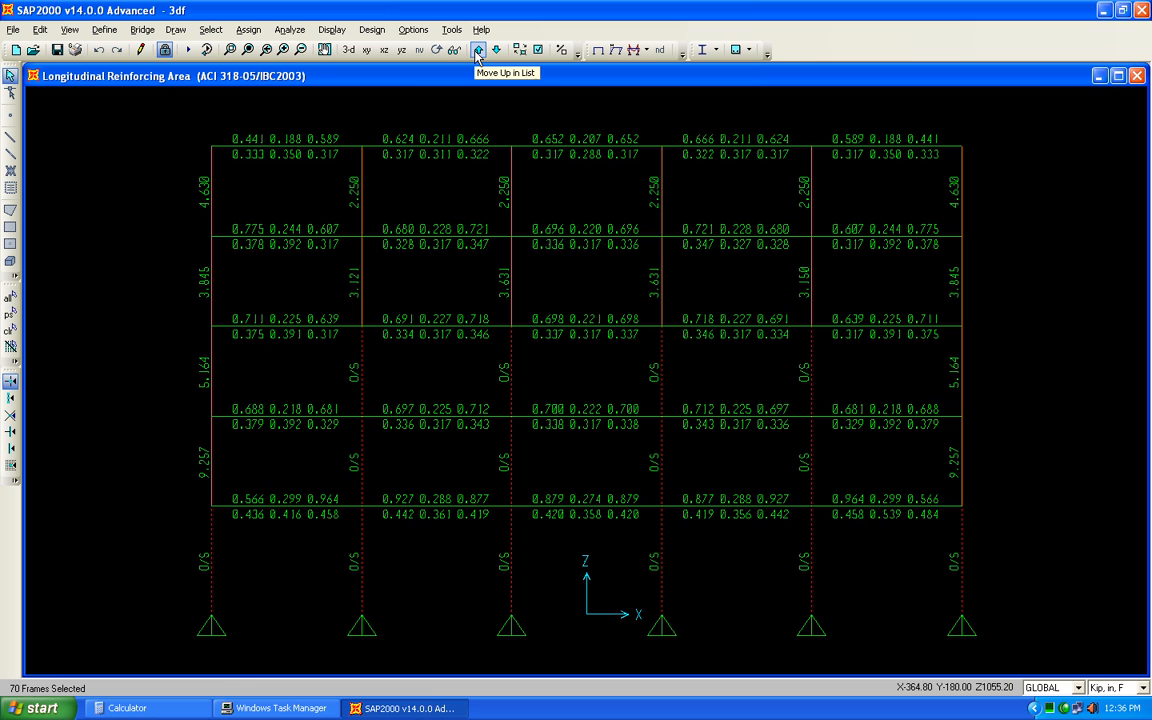
Overwrite the design section of the ground-storey column on the third grid line of the Y=-180 elevation with c8x18.
right_click(511, 572)
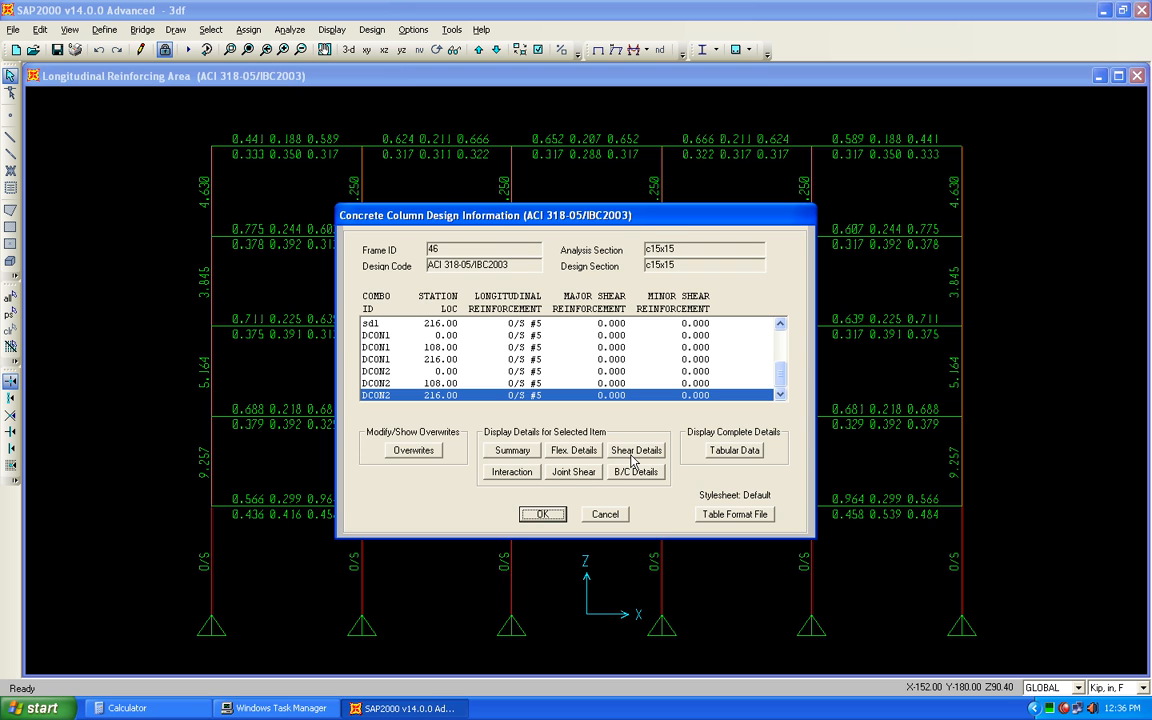
left_click(415, 452)
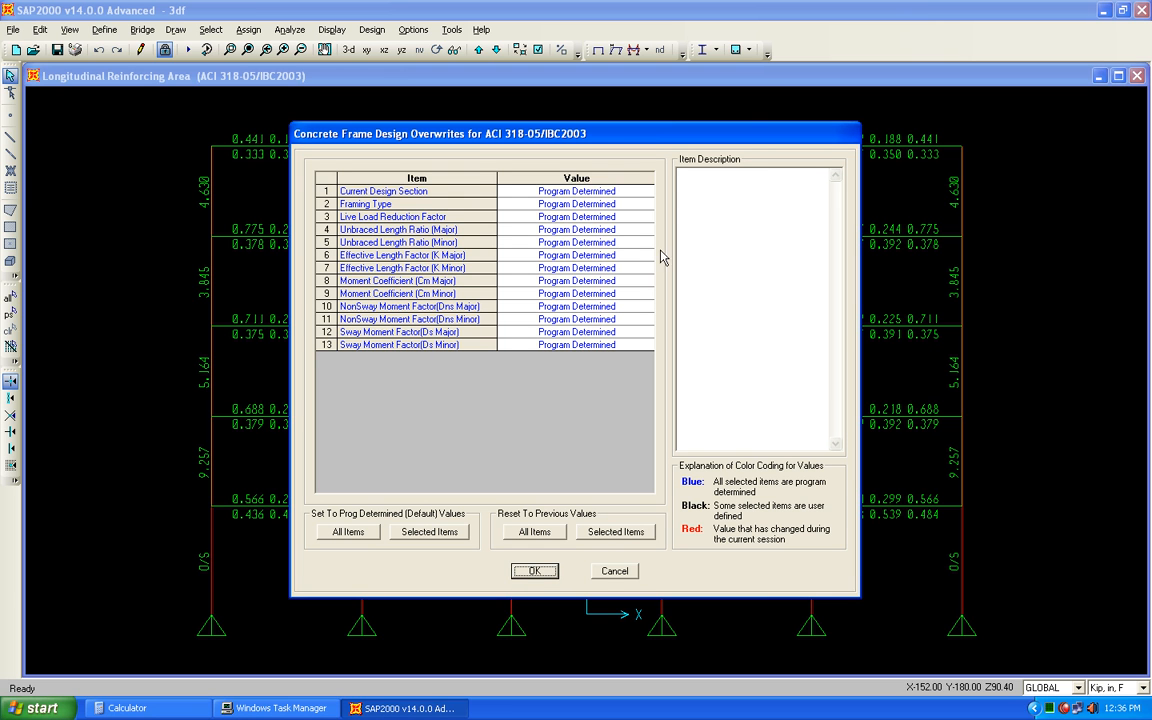
left_click(612, 193)
left_click(605, 195)
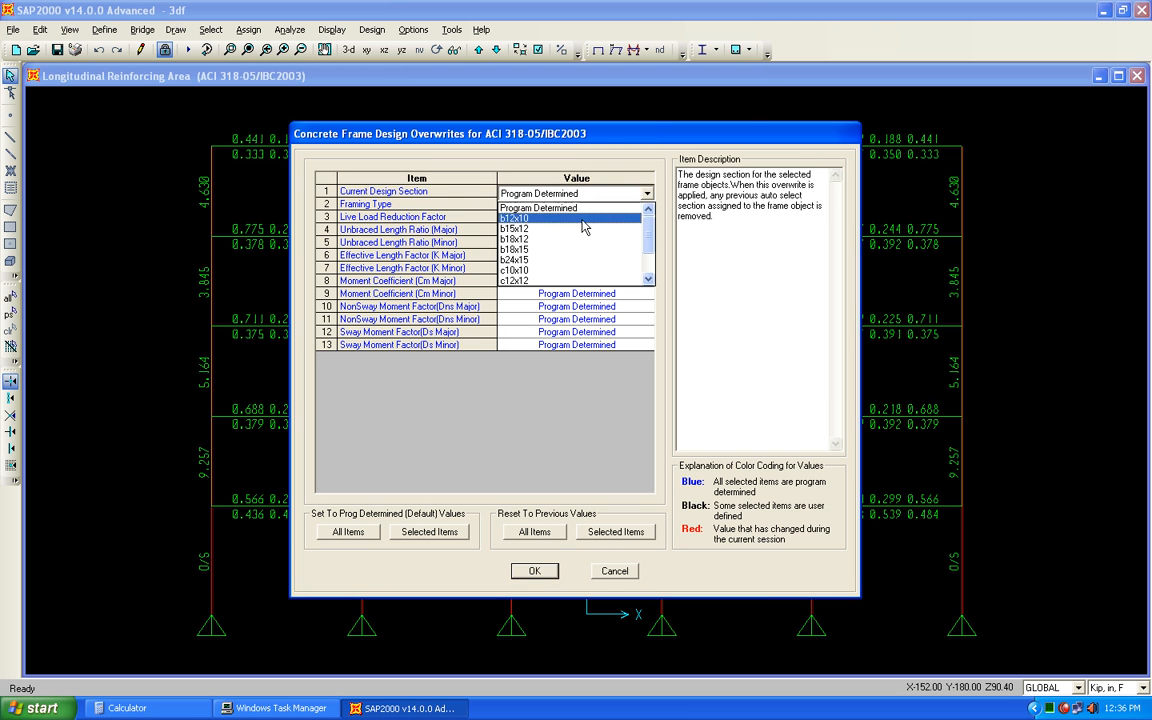
left_click(648, 280)
left_click(648, 280)
left_click(648, 280)
left_click(648, 280)
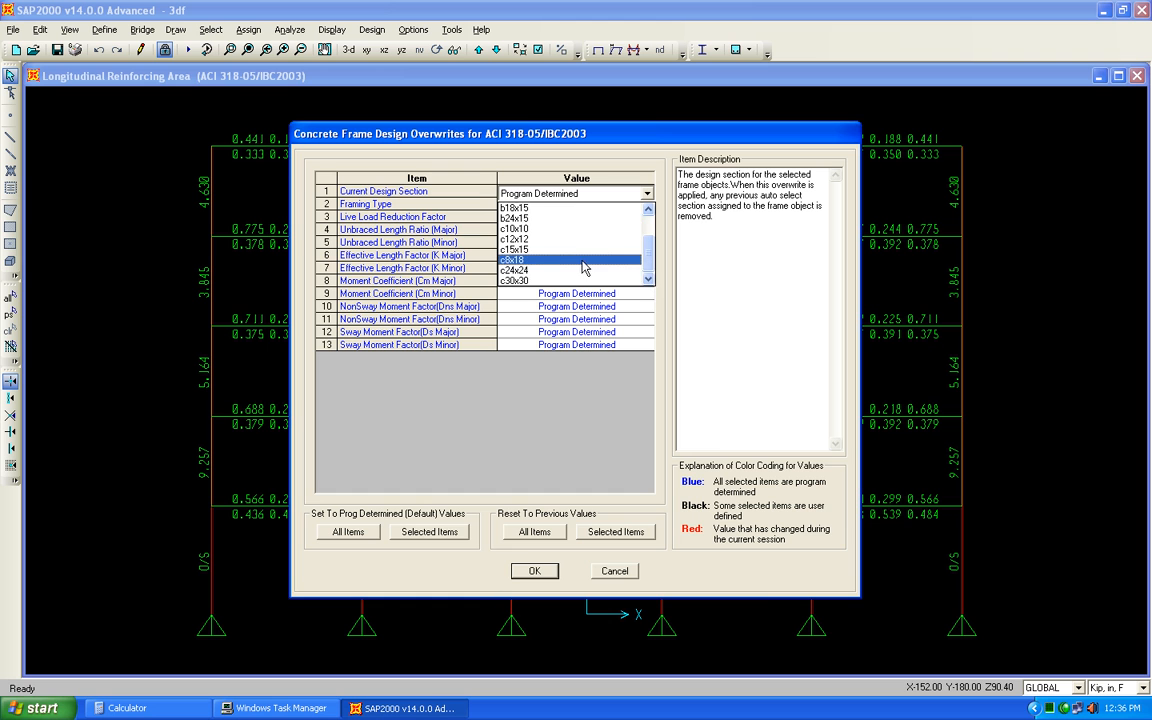
left_click(533, 261)
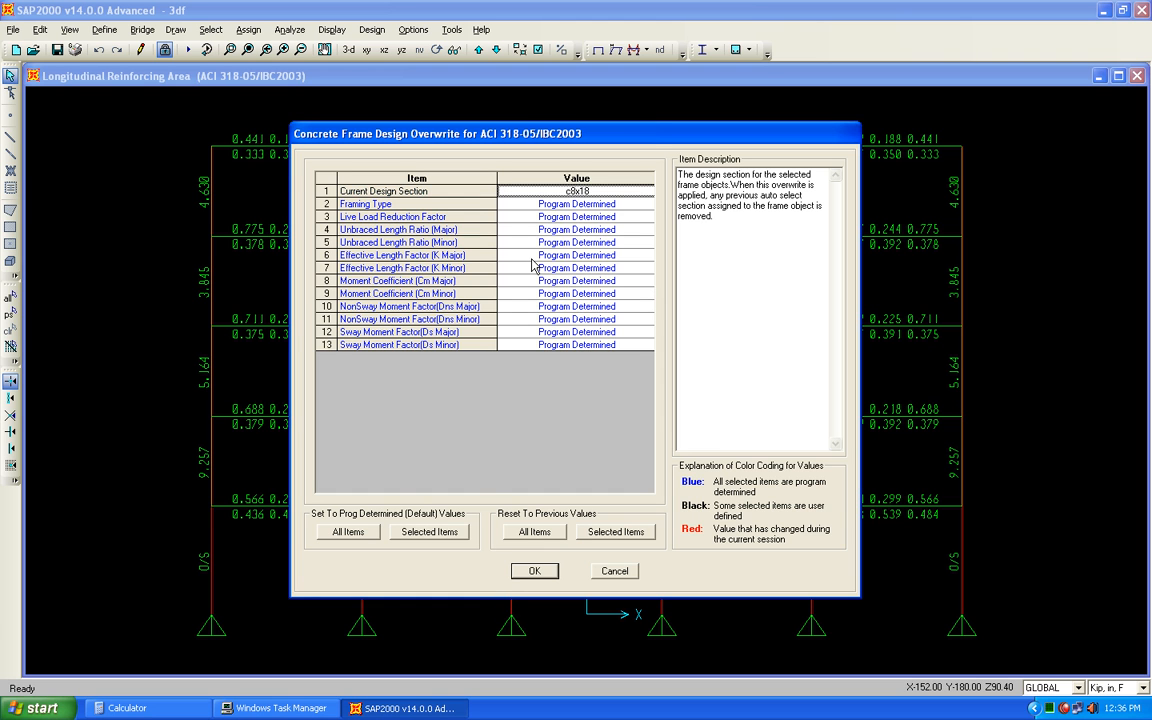
left_click(534, 571)
left_click(545, 537)
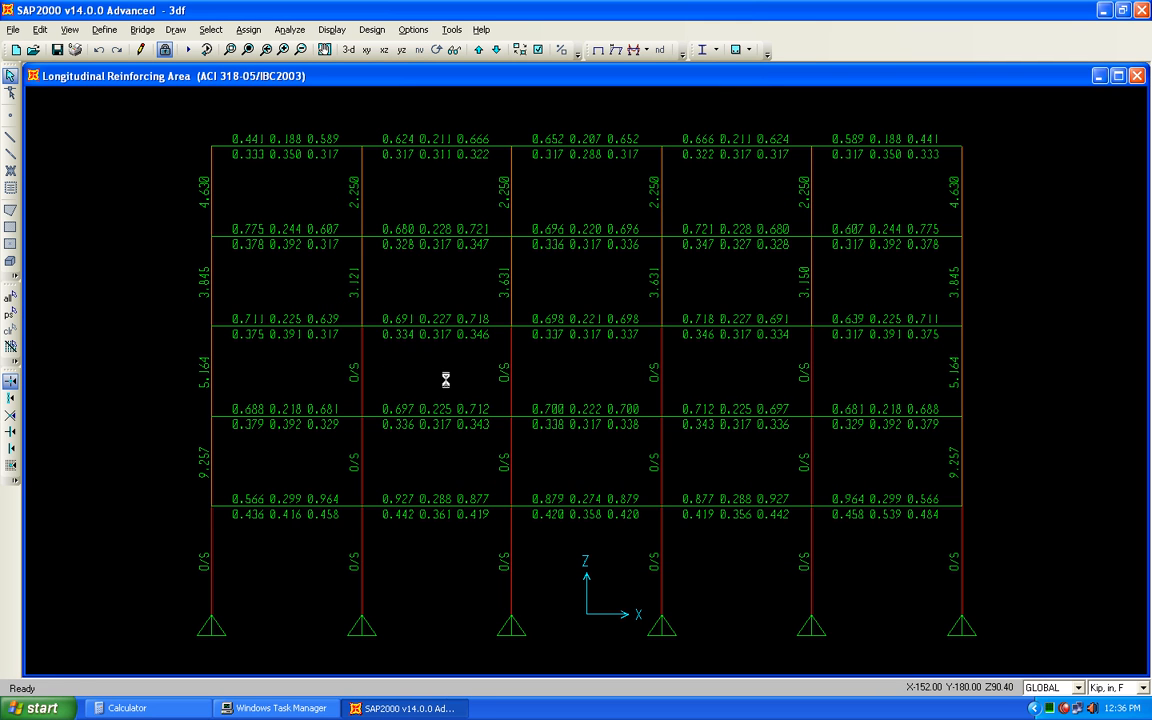
Change the design section overwrite of the same ground-storey column to c24x24.
right_click(509, 581)
left_click(510, 582)
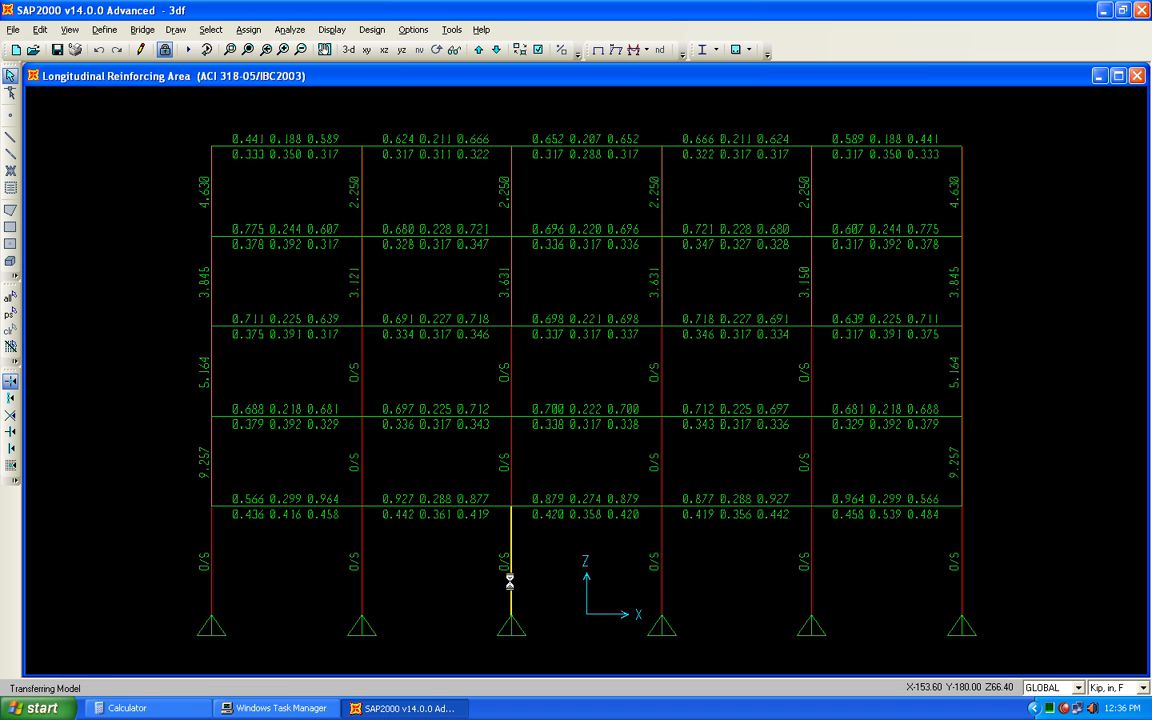
right_click(510, 581)
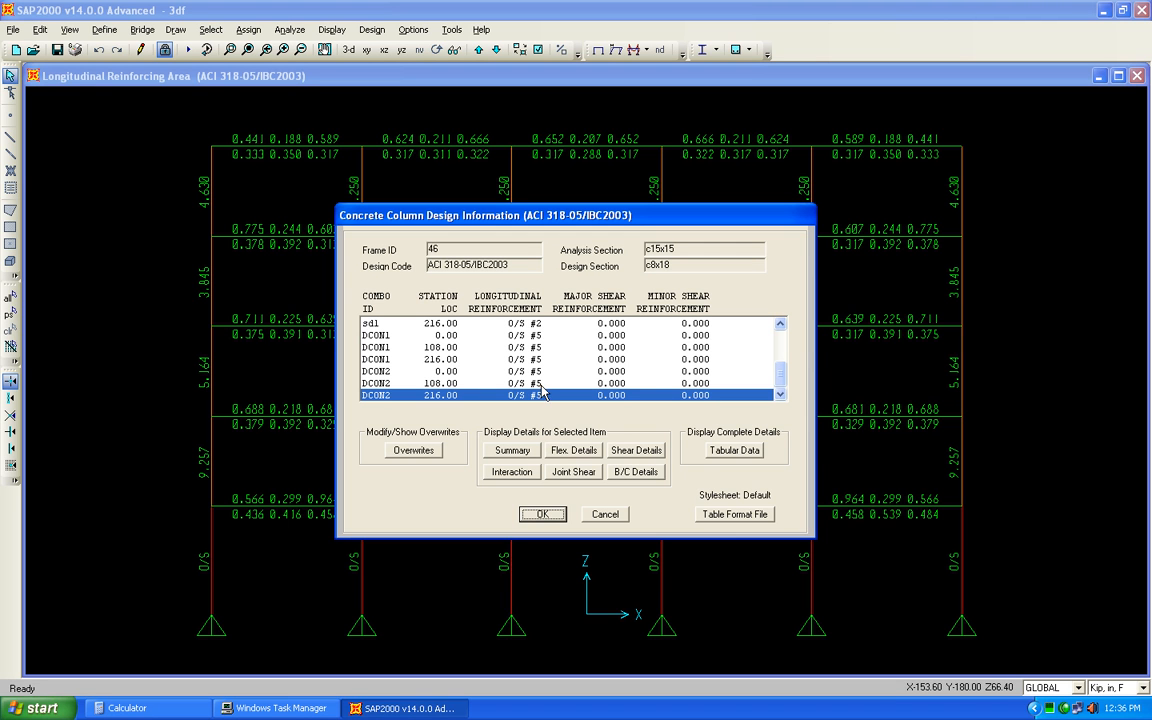
left_click(446, 455)
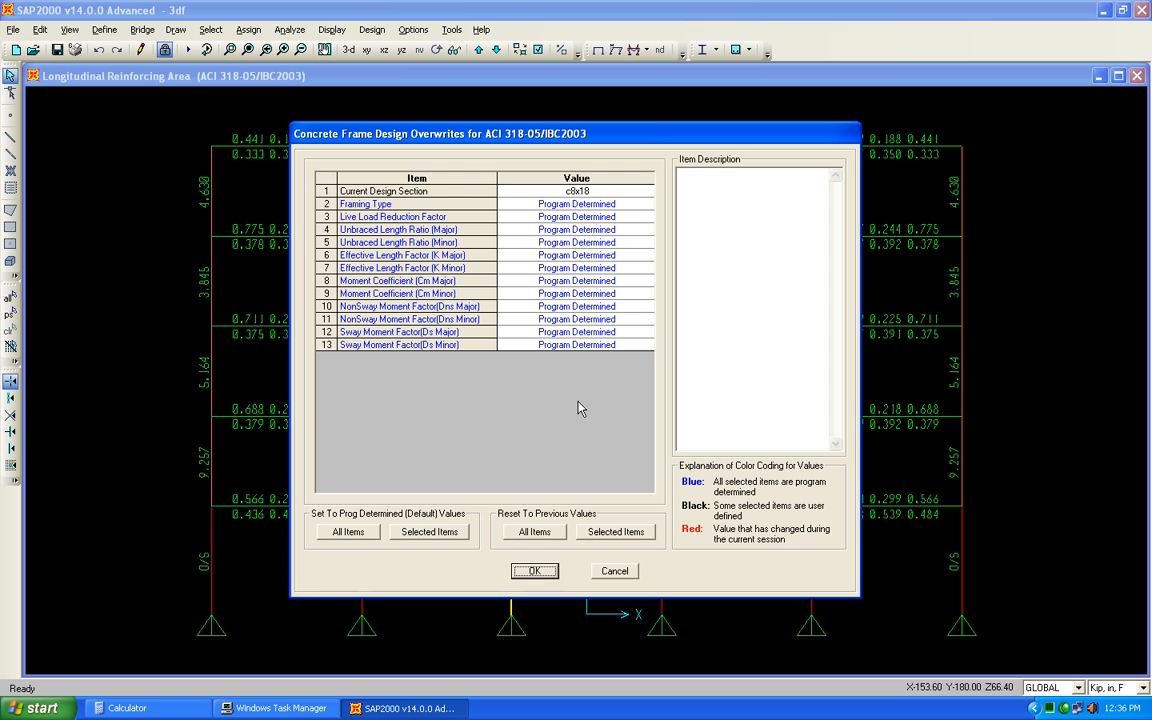
left_click(600, 191)
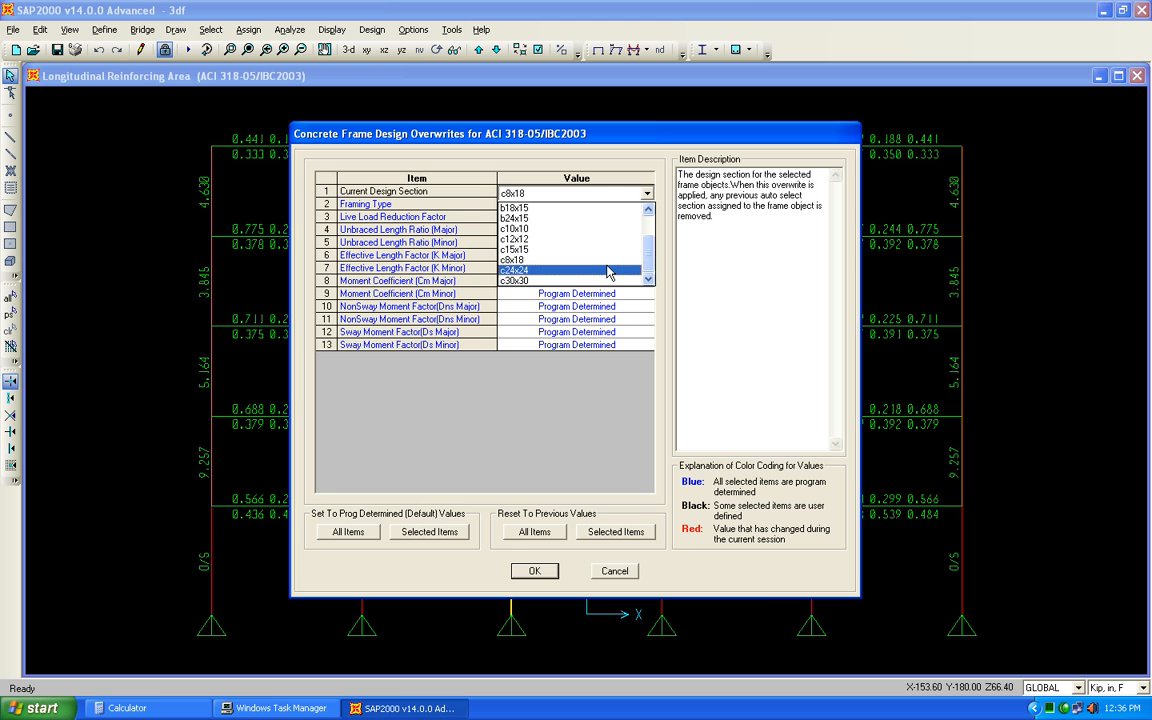
left_click(607, 271)
left_click(534, 570)
left_click(541, 538)
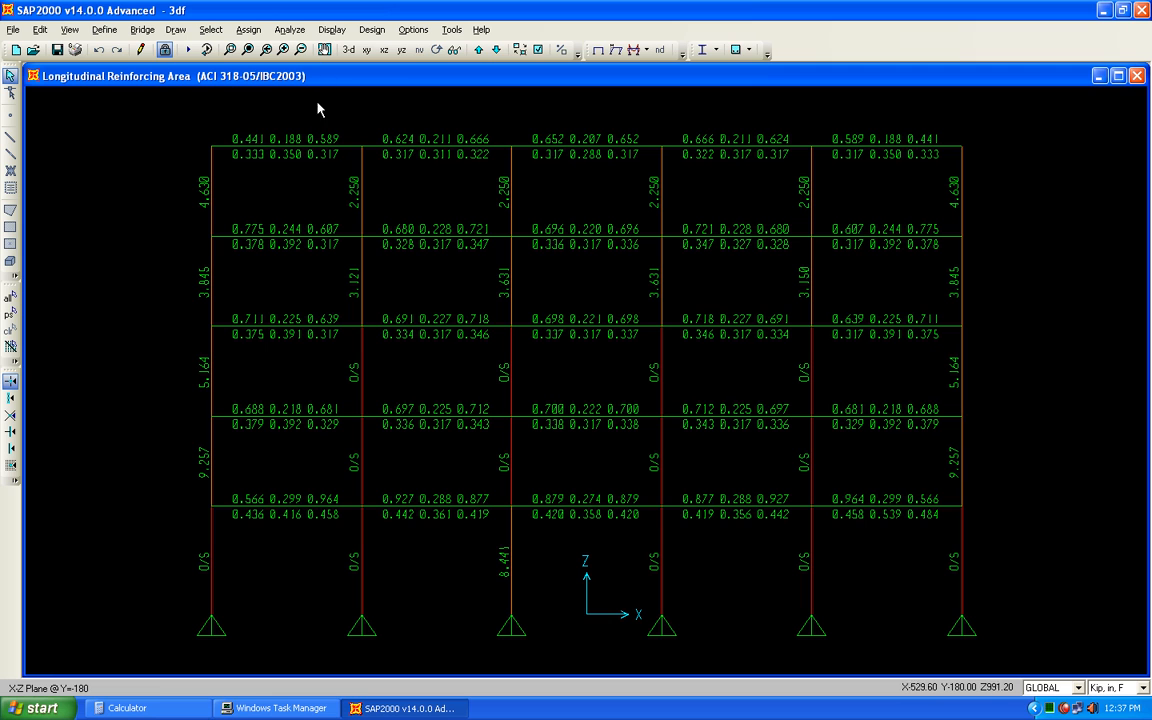
Examine the longitudinal reinforcement and overstressed members in each X-Z elevation from Y=-540 to Y=540.
left_click(361, 377)
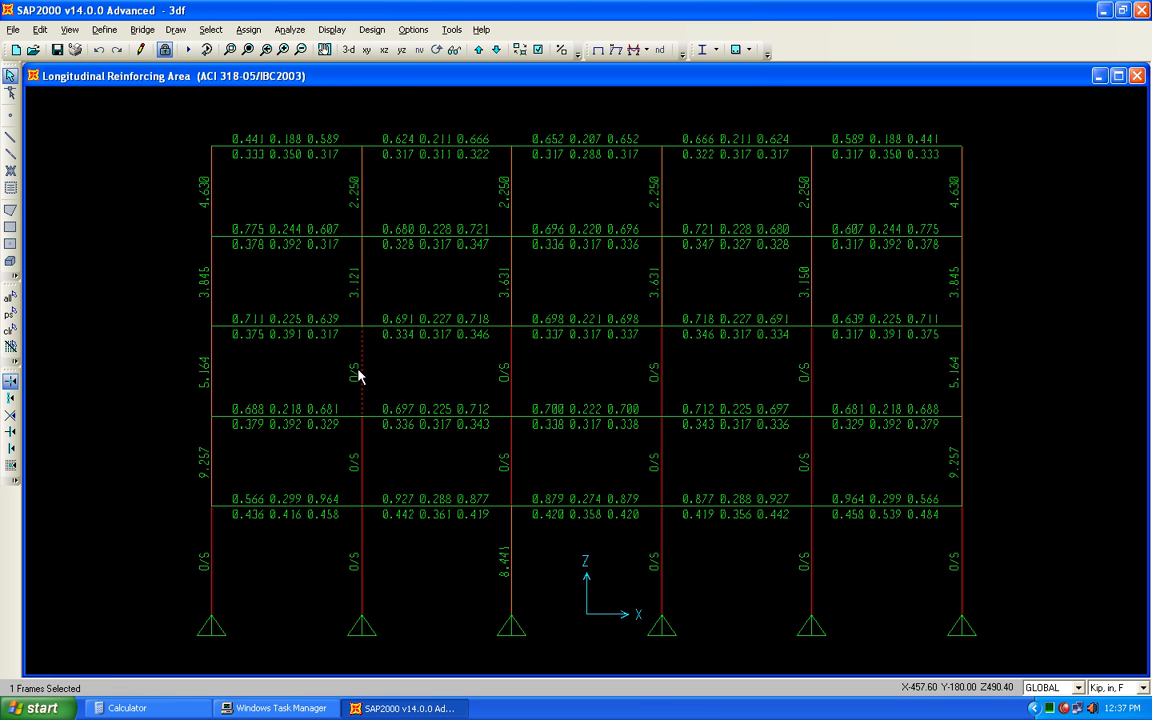
left_click(361, 376)
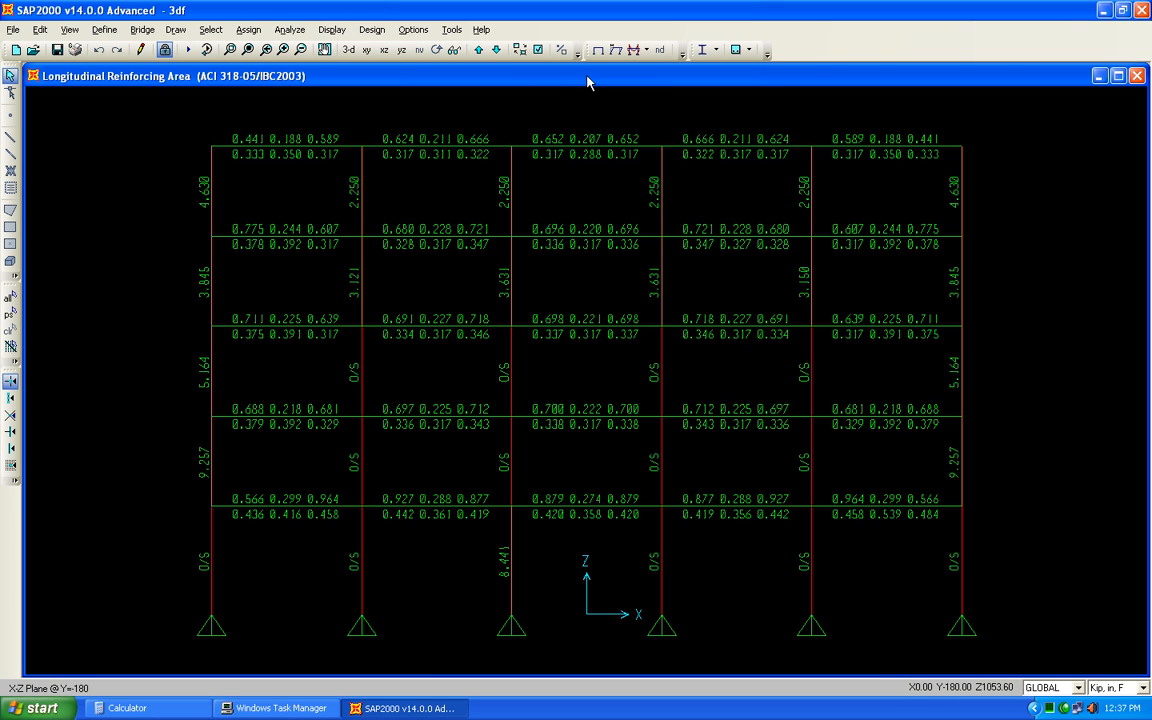
left_click(496, 50)
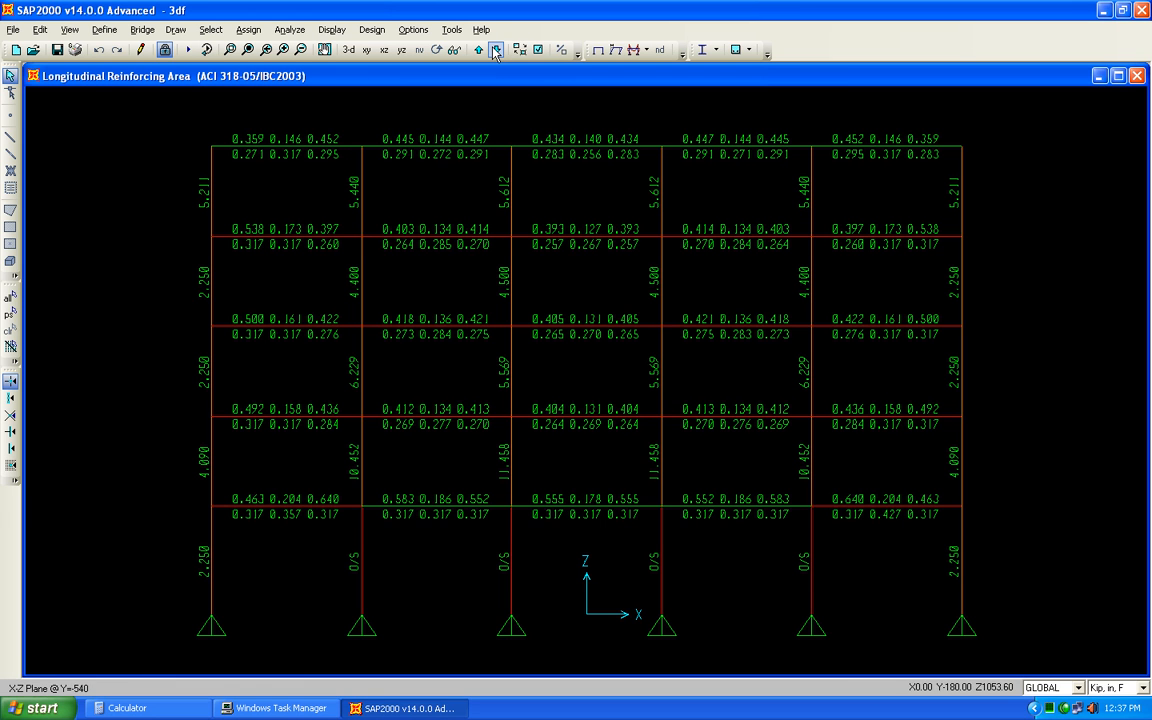
left_click(481, 48)
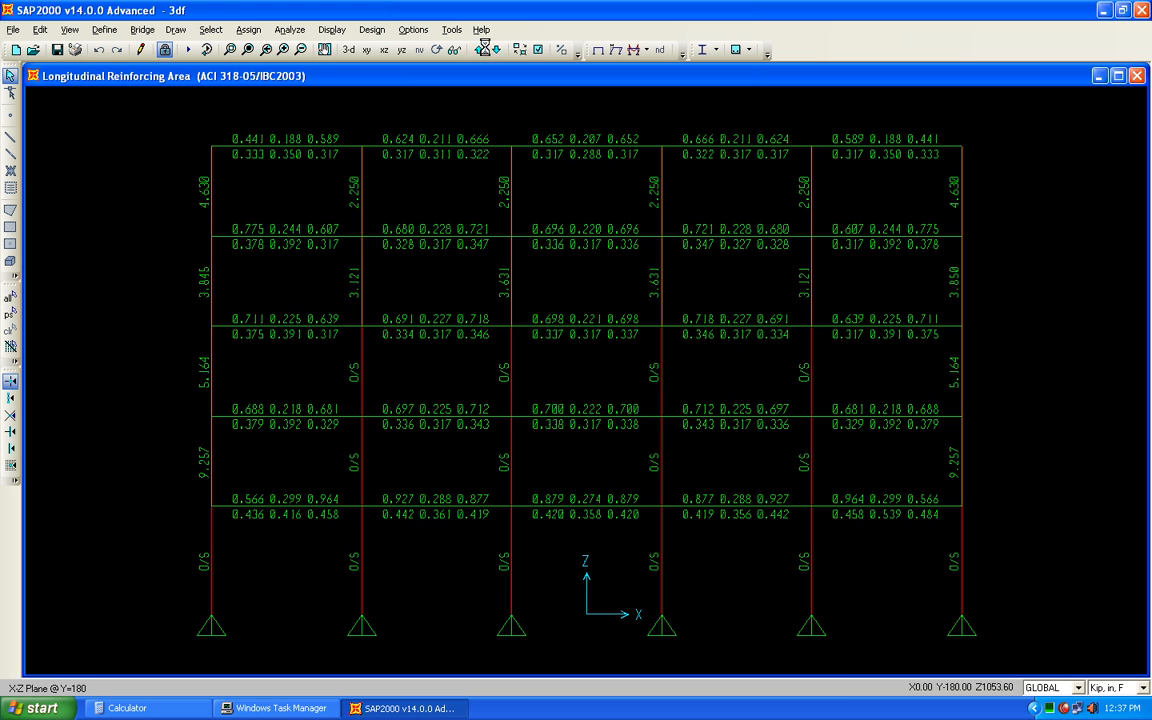
left_click(485, 49)
left_click(485, 49)
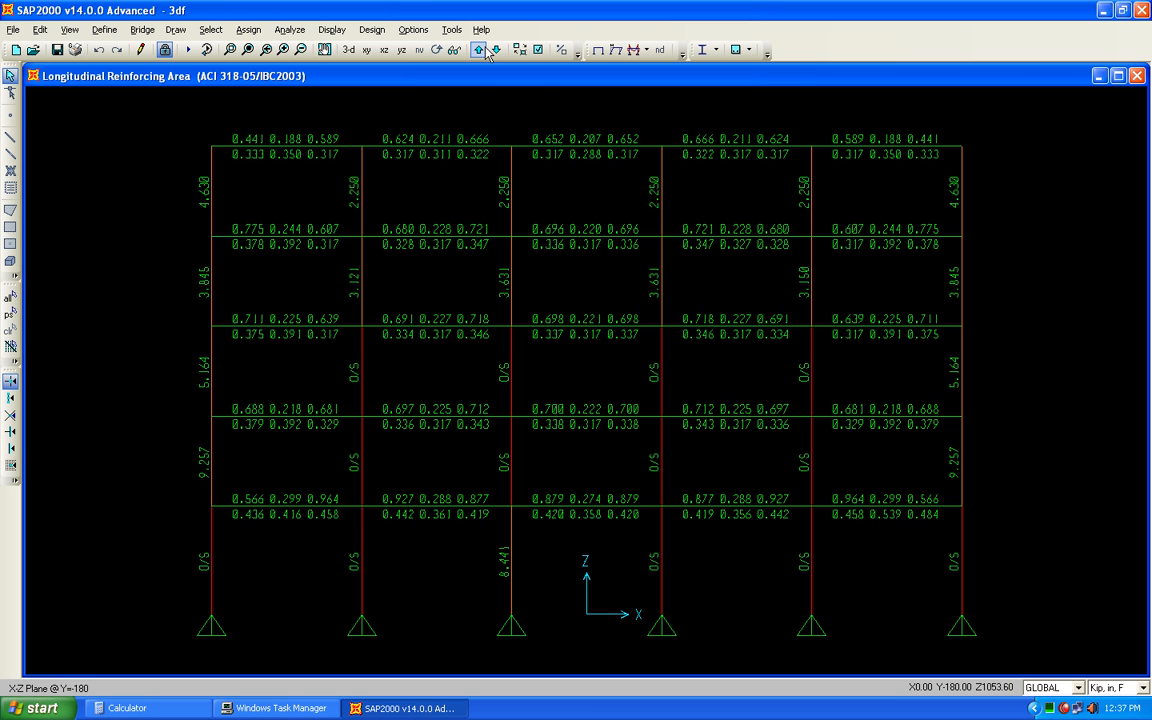
left_click(485, 49)
left_click(485, 49)
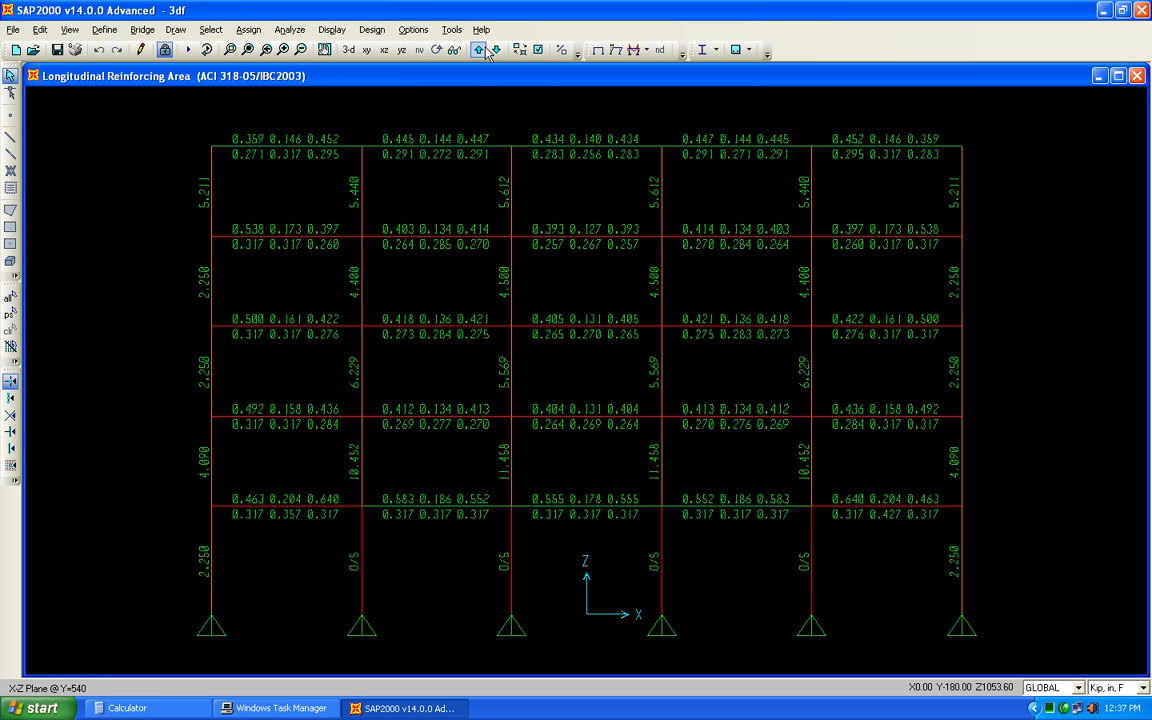
Try to verify again that all members passed the concrete frame design.
left_click(371, 29)
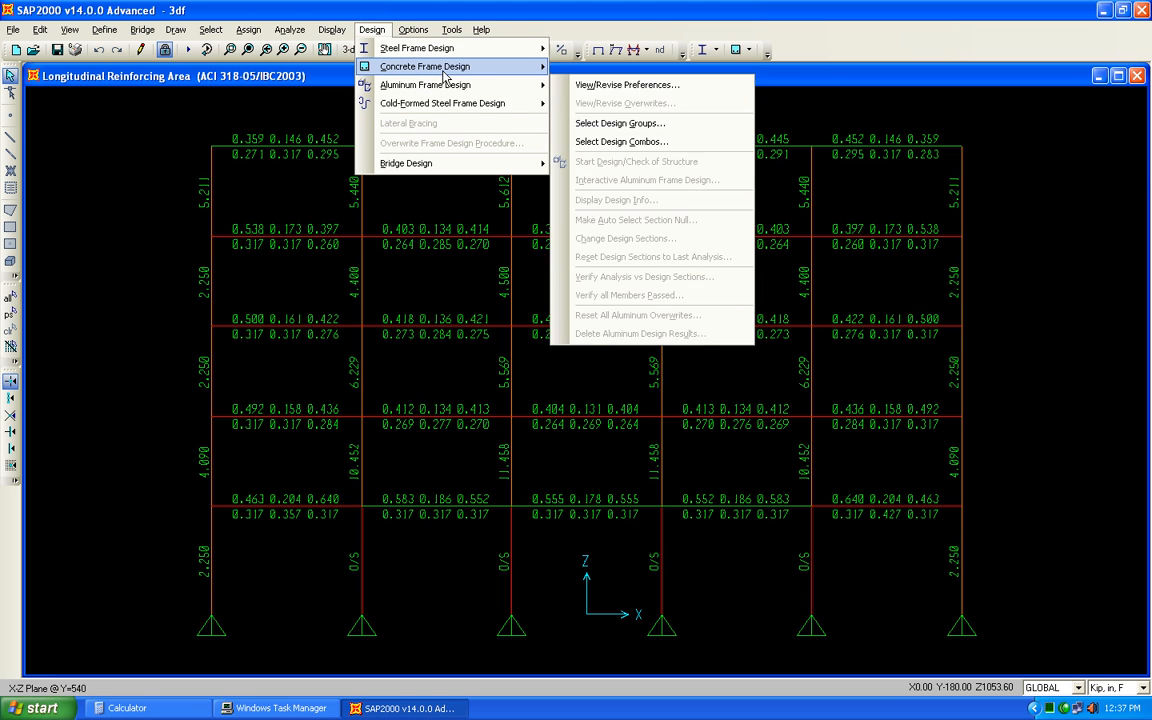
mouse_move(483, 71)
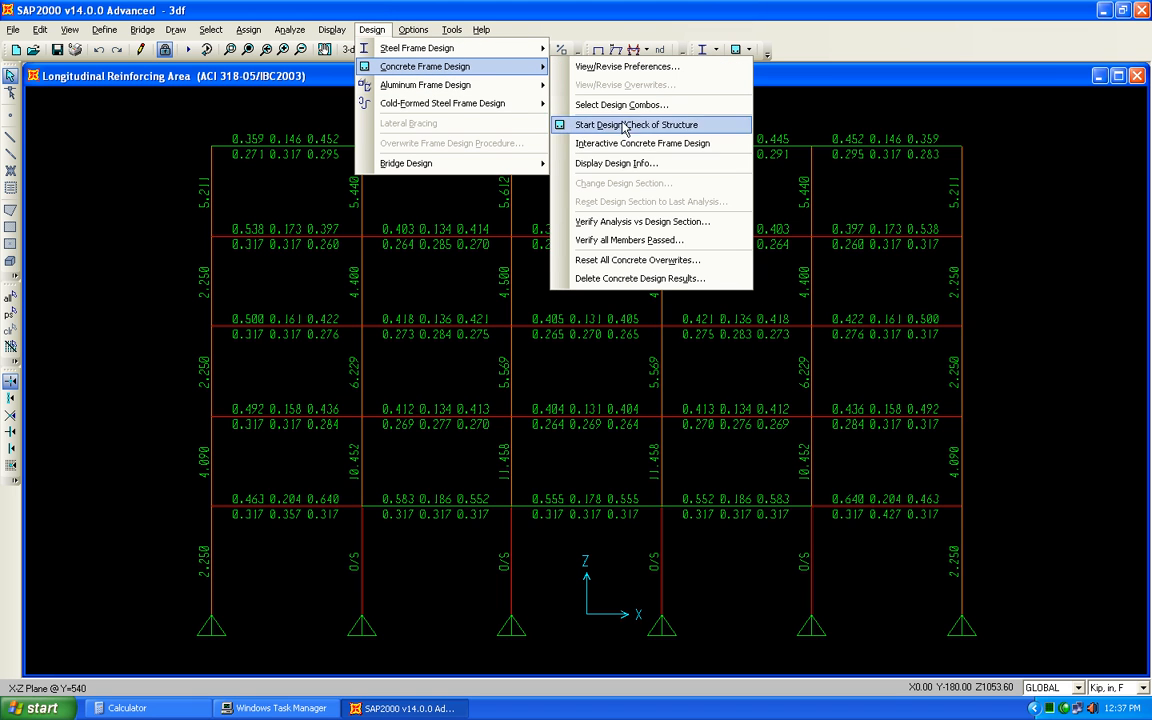
left_click(640, 239)
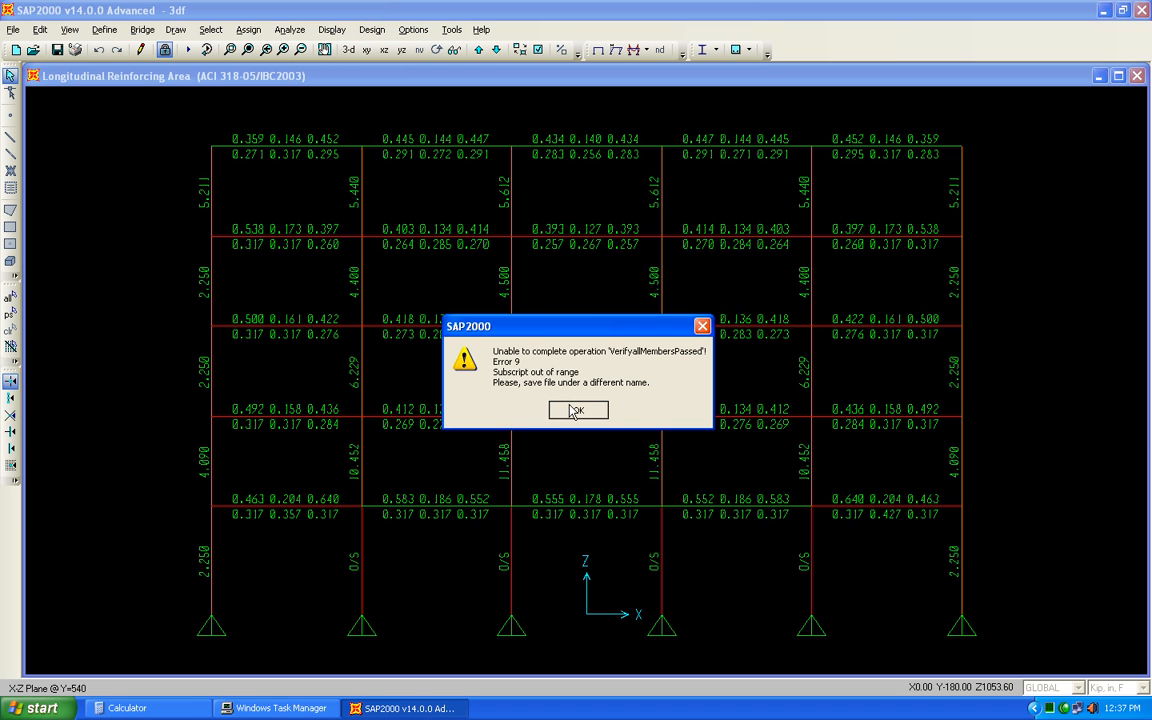